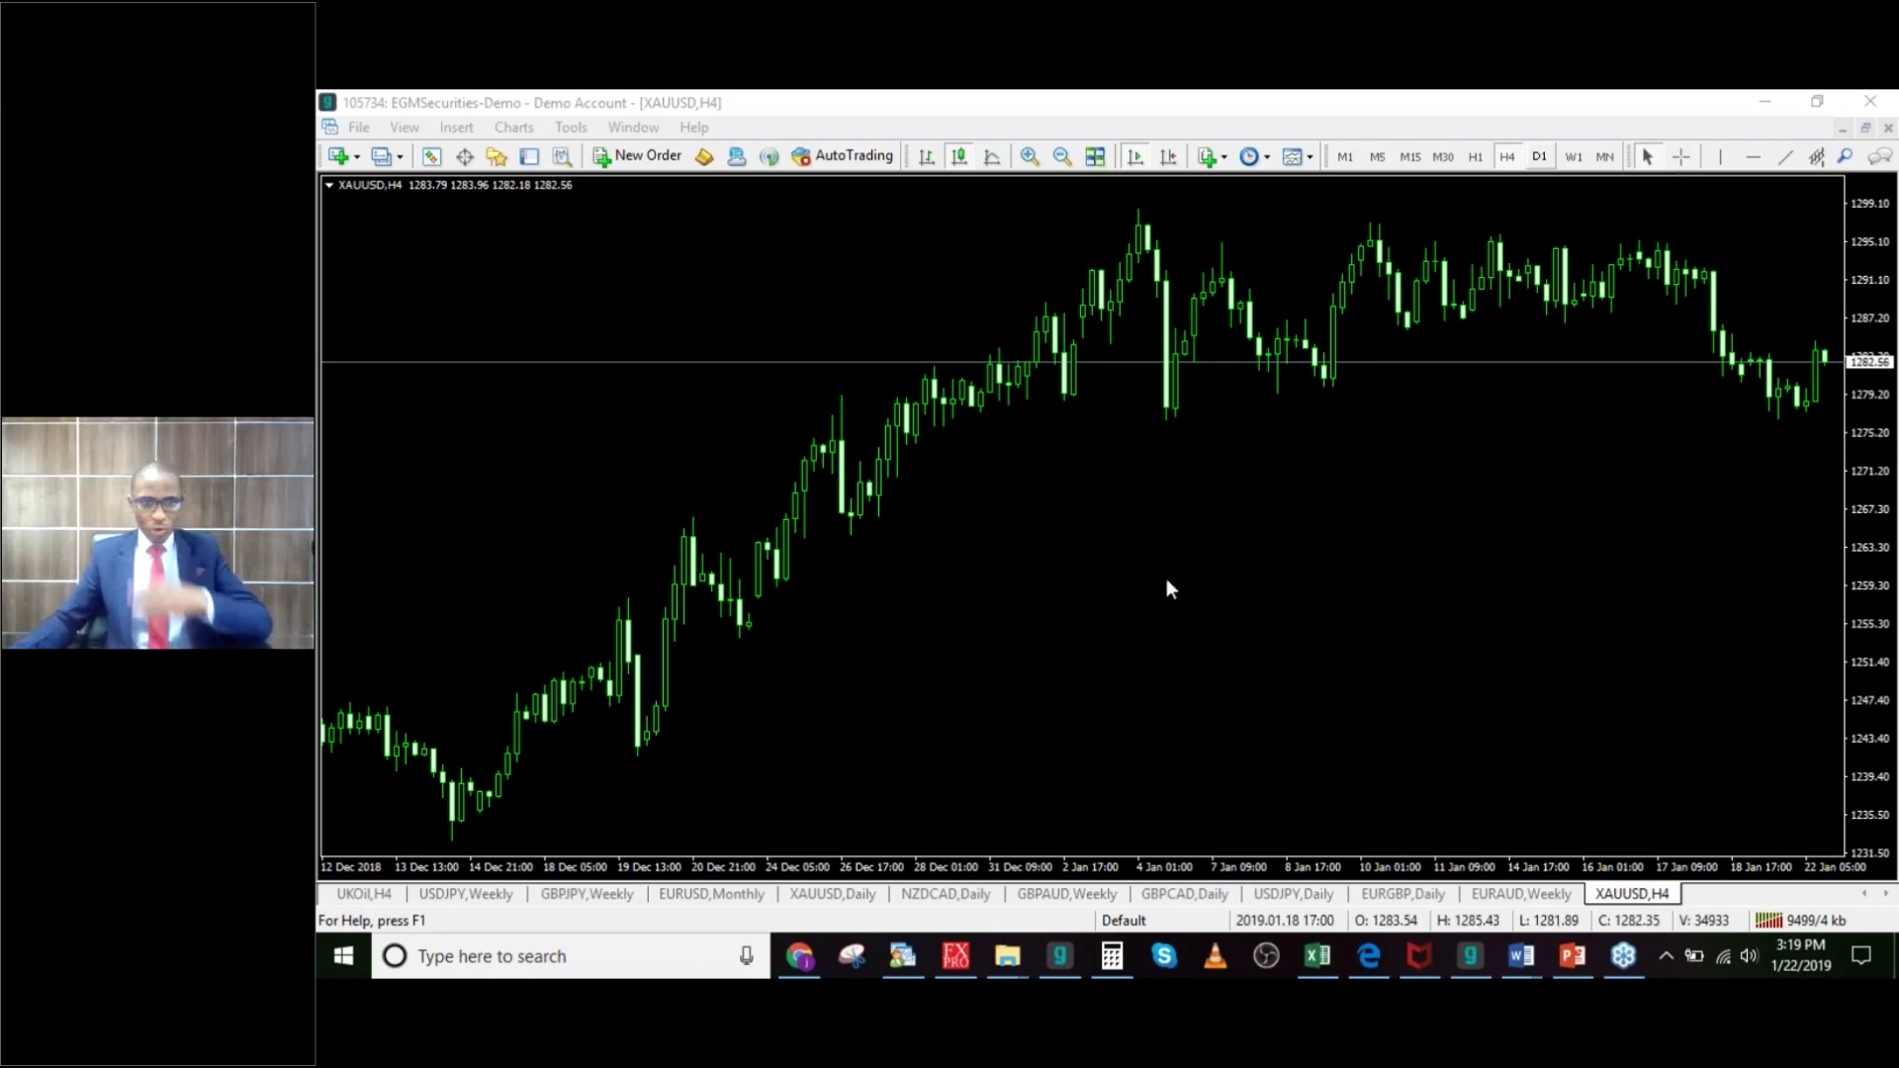
# Step: Switch to the GBPCAD daily chart and delete both existing red trendlines
pyautogui.click(905, 516)
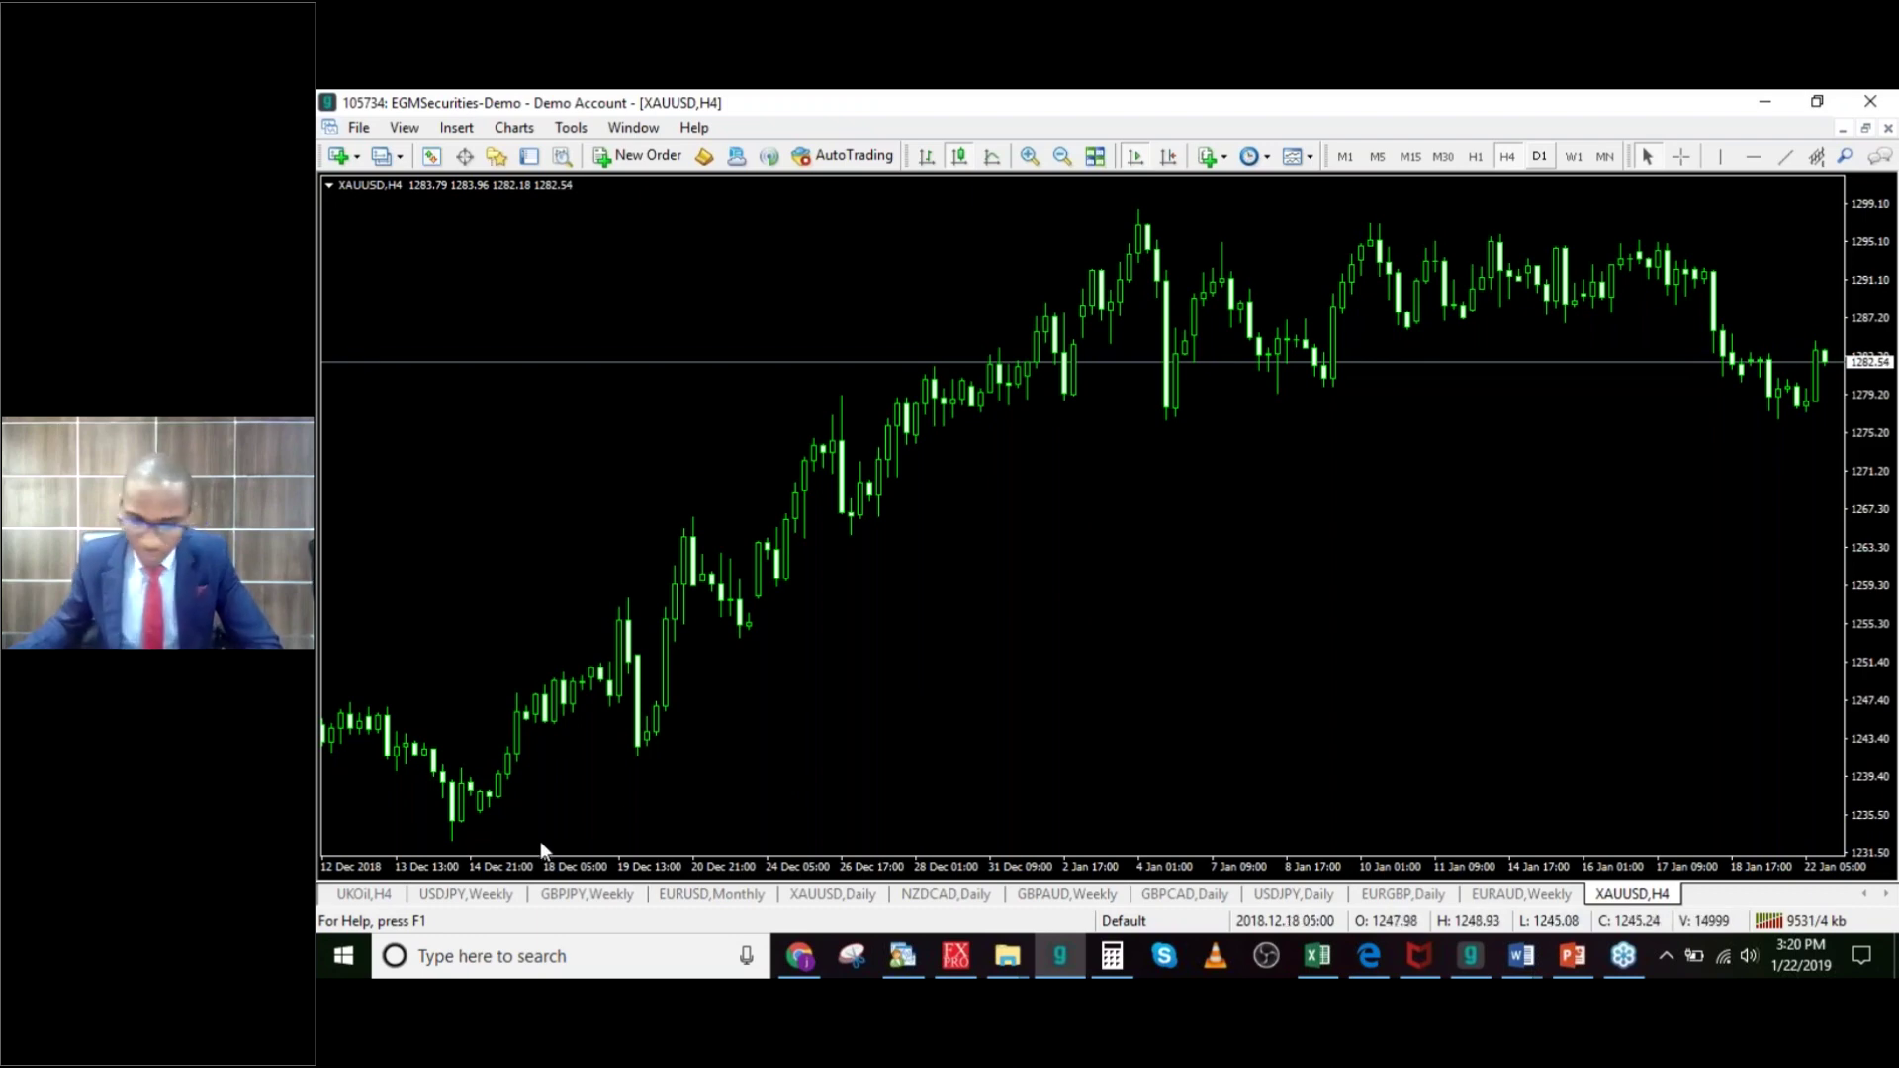
pyautogui.click(1171, 896)
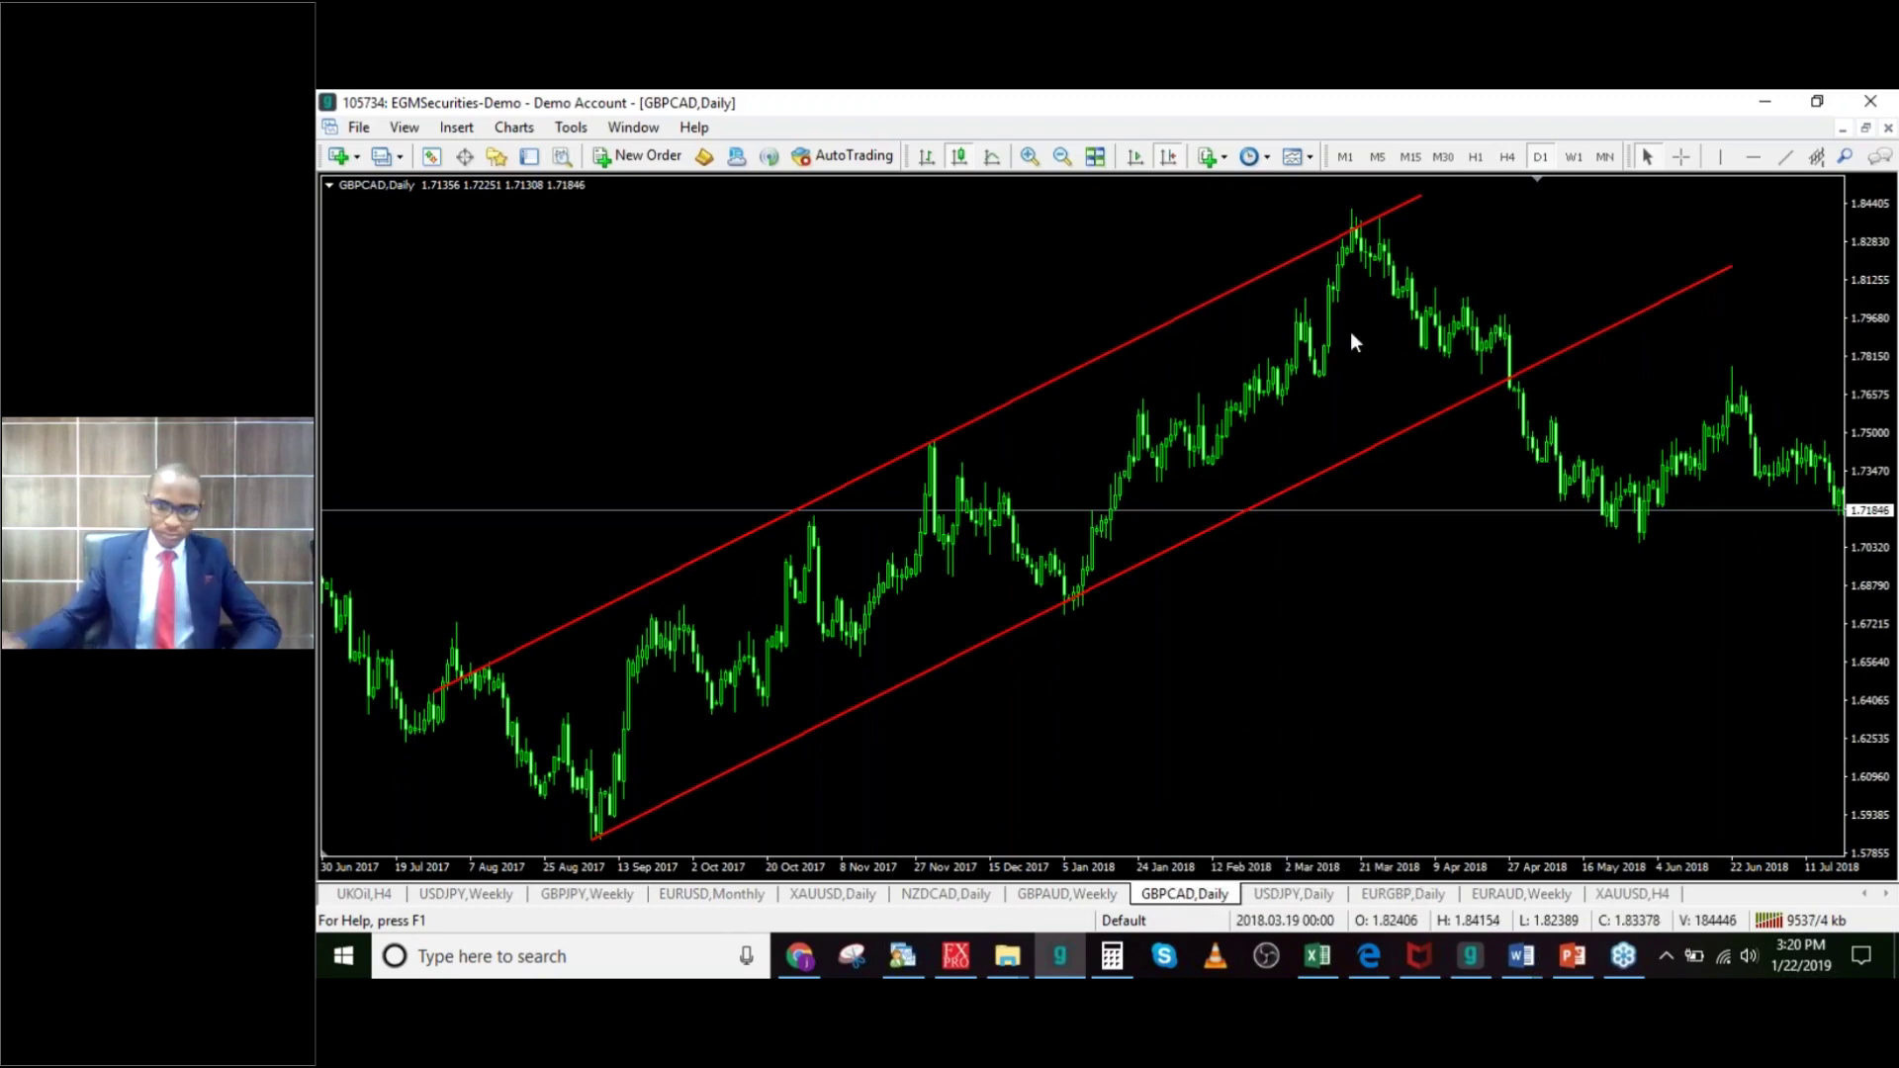
pyautogui.press('BackSpace')
pyautogui.press('BackSpace')
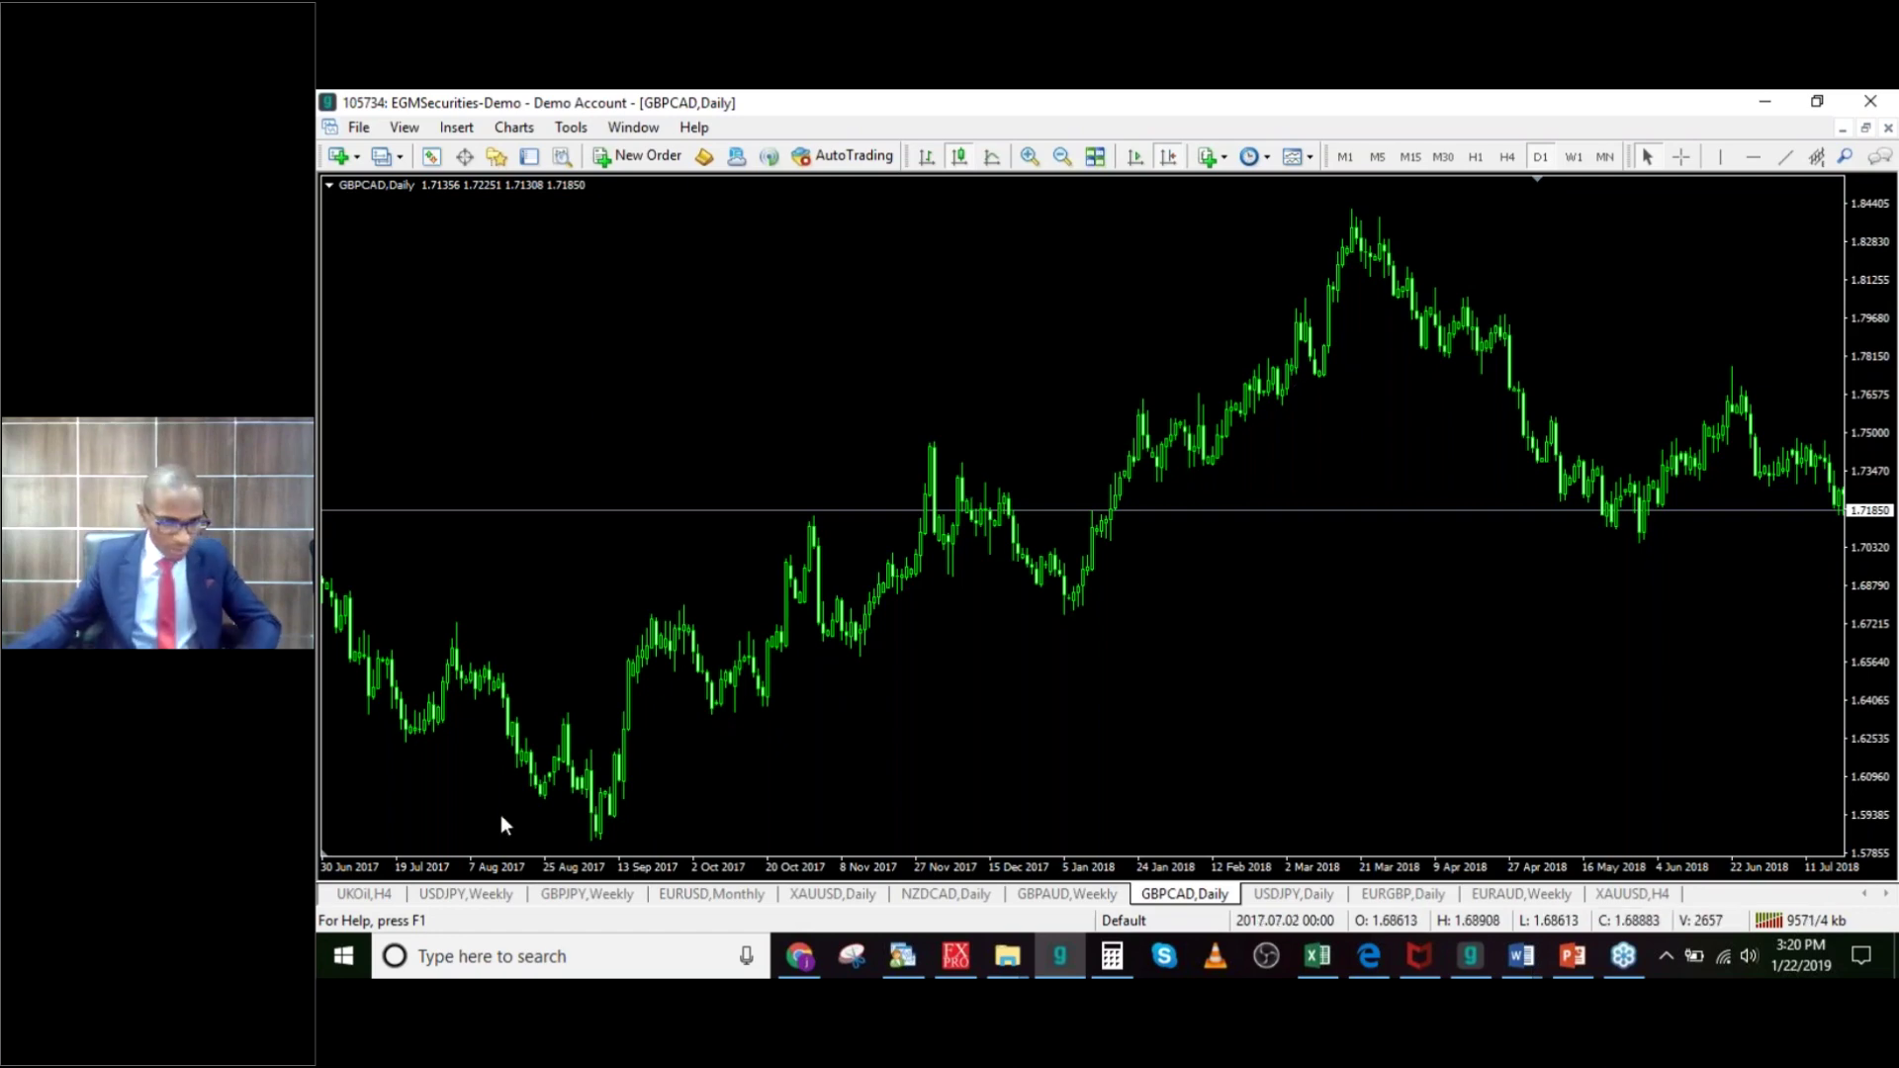
# Step: Draw two rising trendlines forming a channel, one from the September 2017 low through the January 2018 low, the other along the swing highs
pyautogui.click(1784, 160)
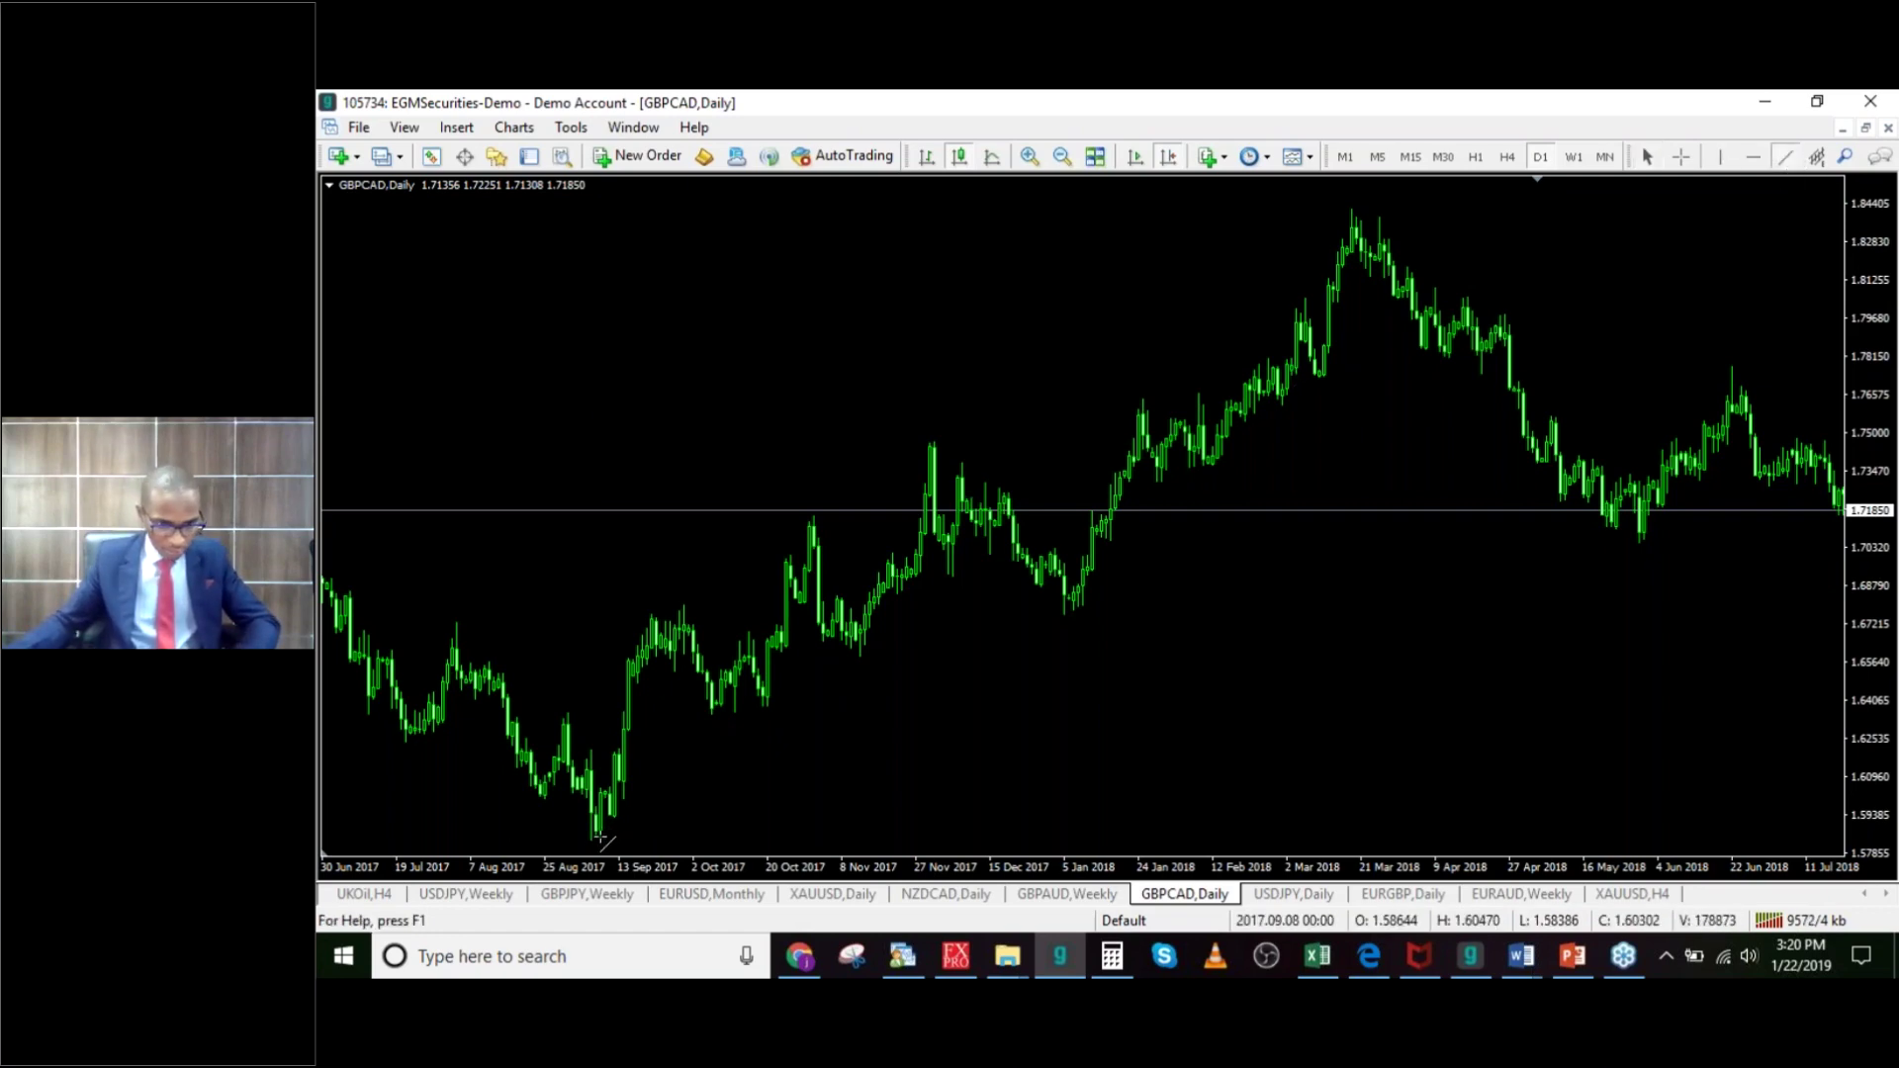
pyautogui.moveTo(596, 837); pyautogui.dragTo(1787, 230)
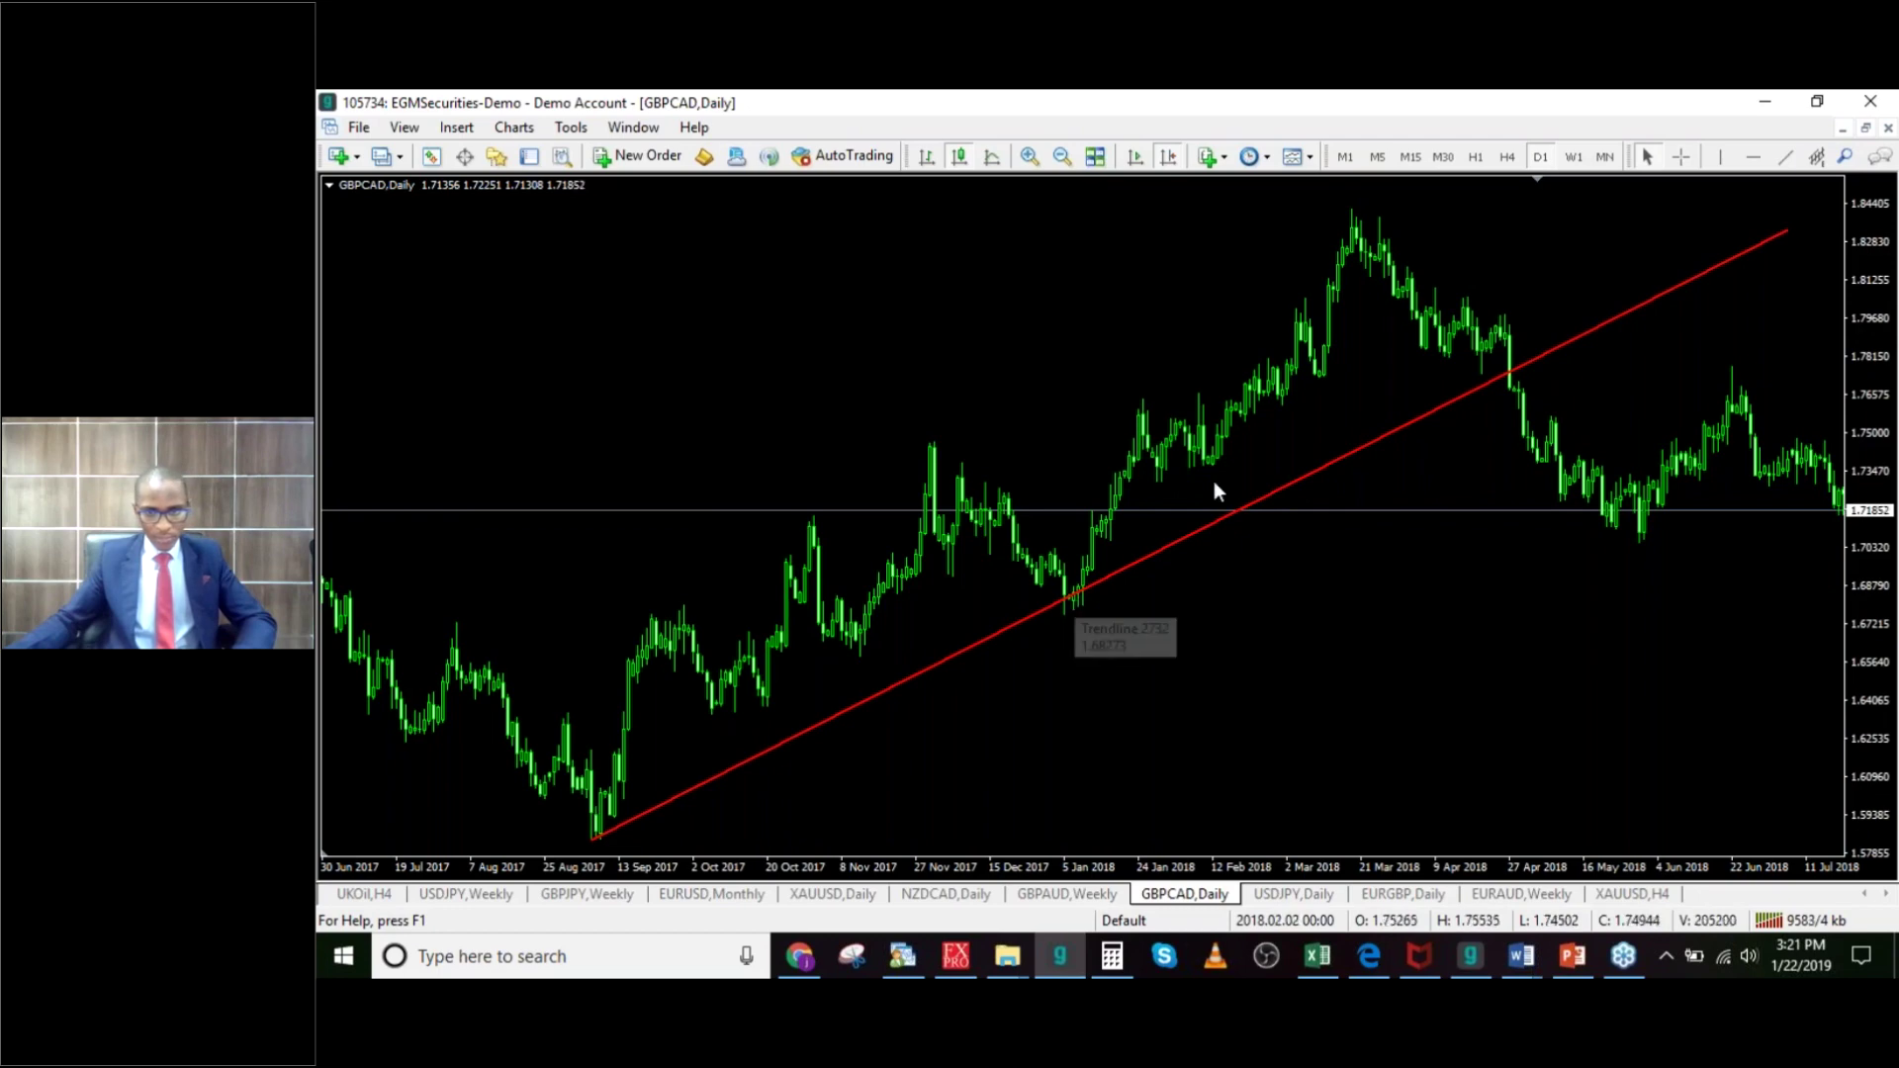
pyautogui.click(1786, 156)
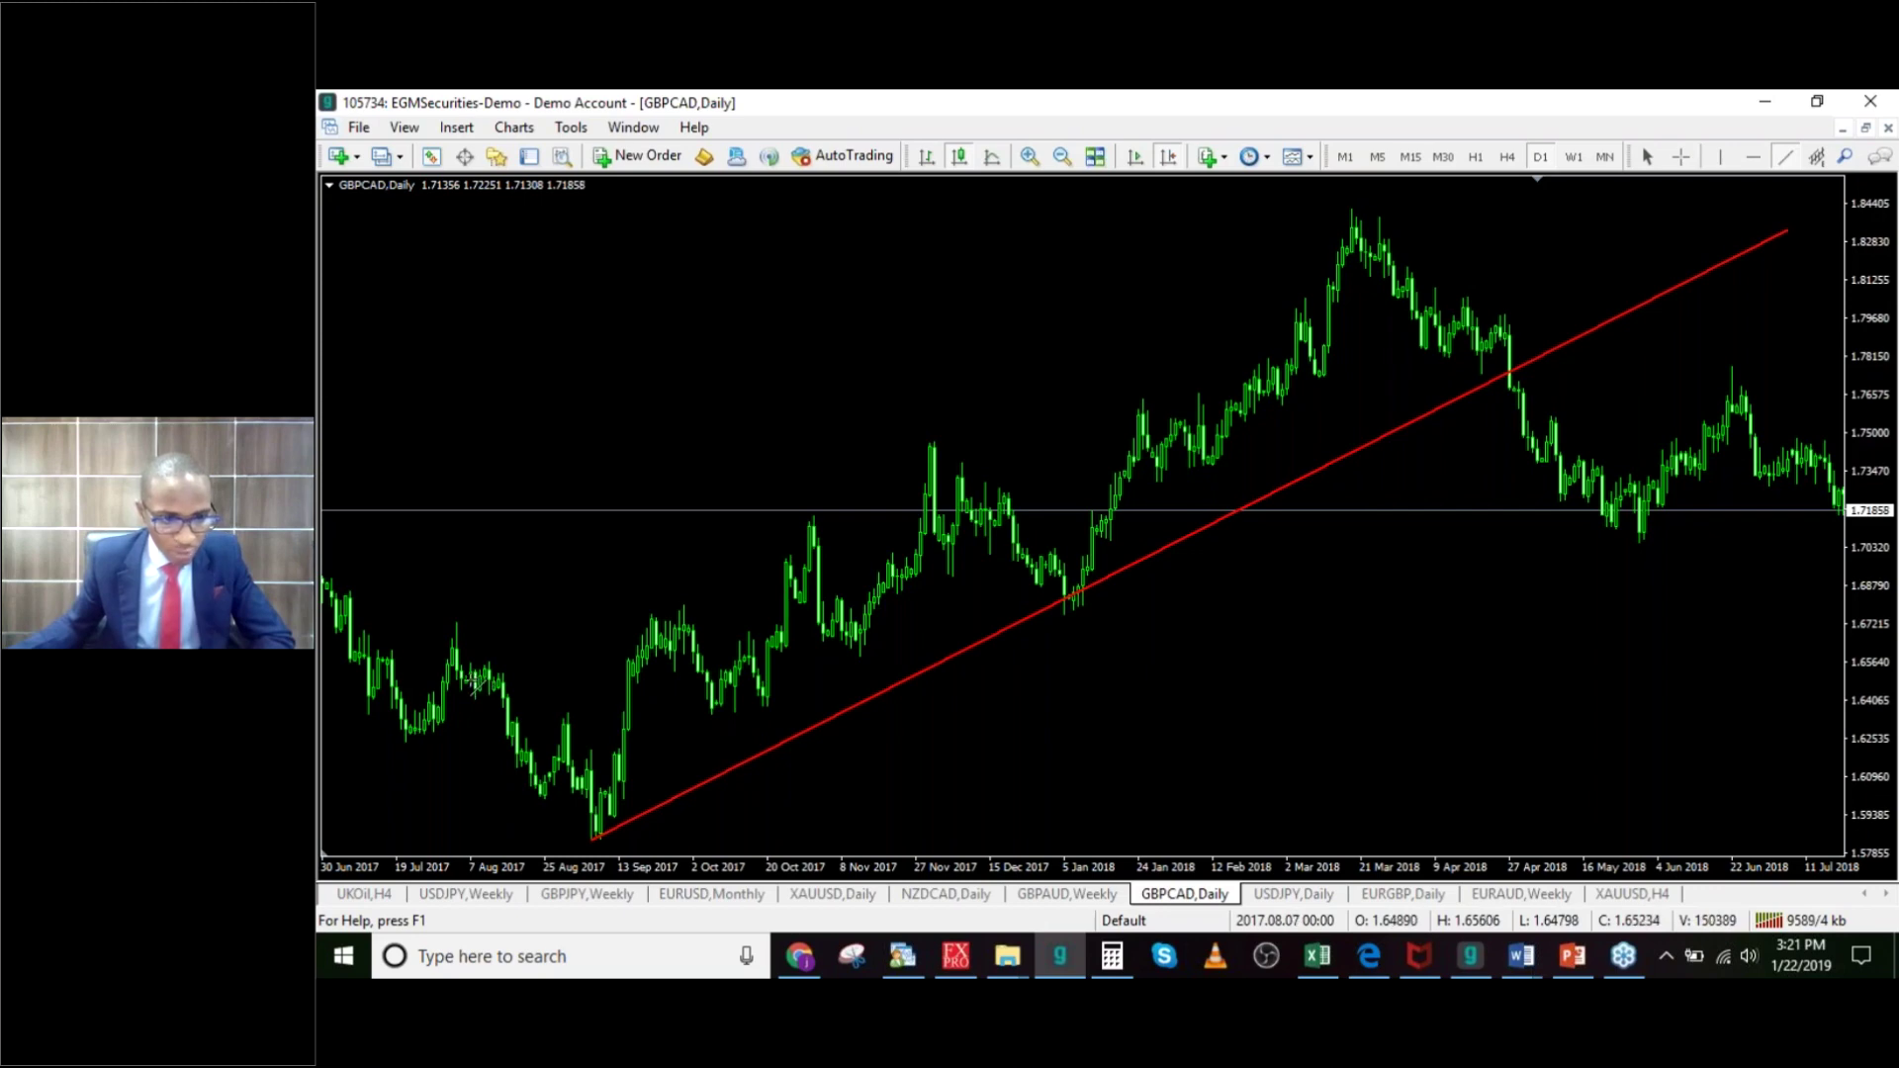
pyautogui.moveTo(475, 686); pyautogui.dragTo(676, 617)
pyautogui.moveTo(787, 574); pyautogui.dragTo(1439, 185)
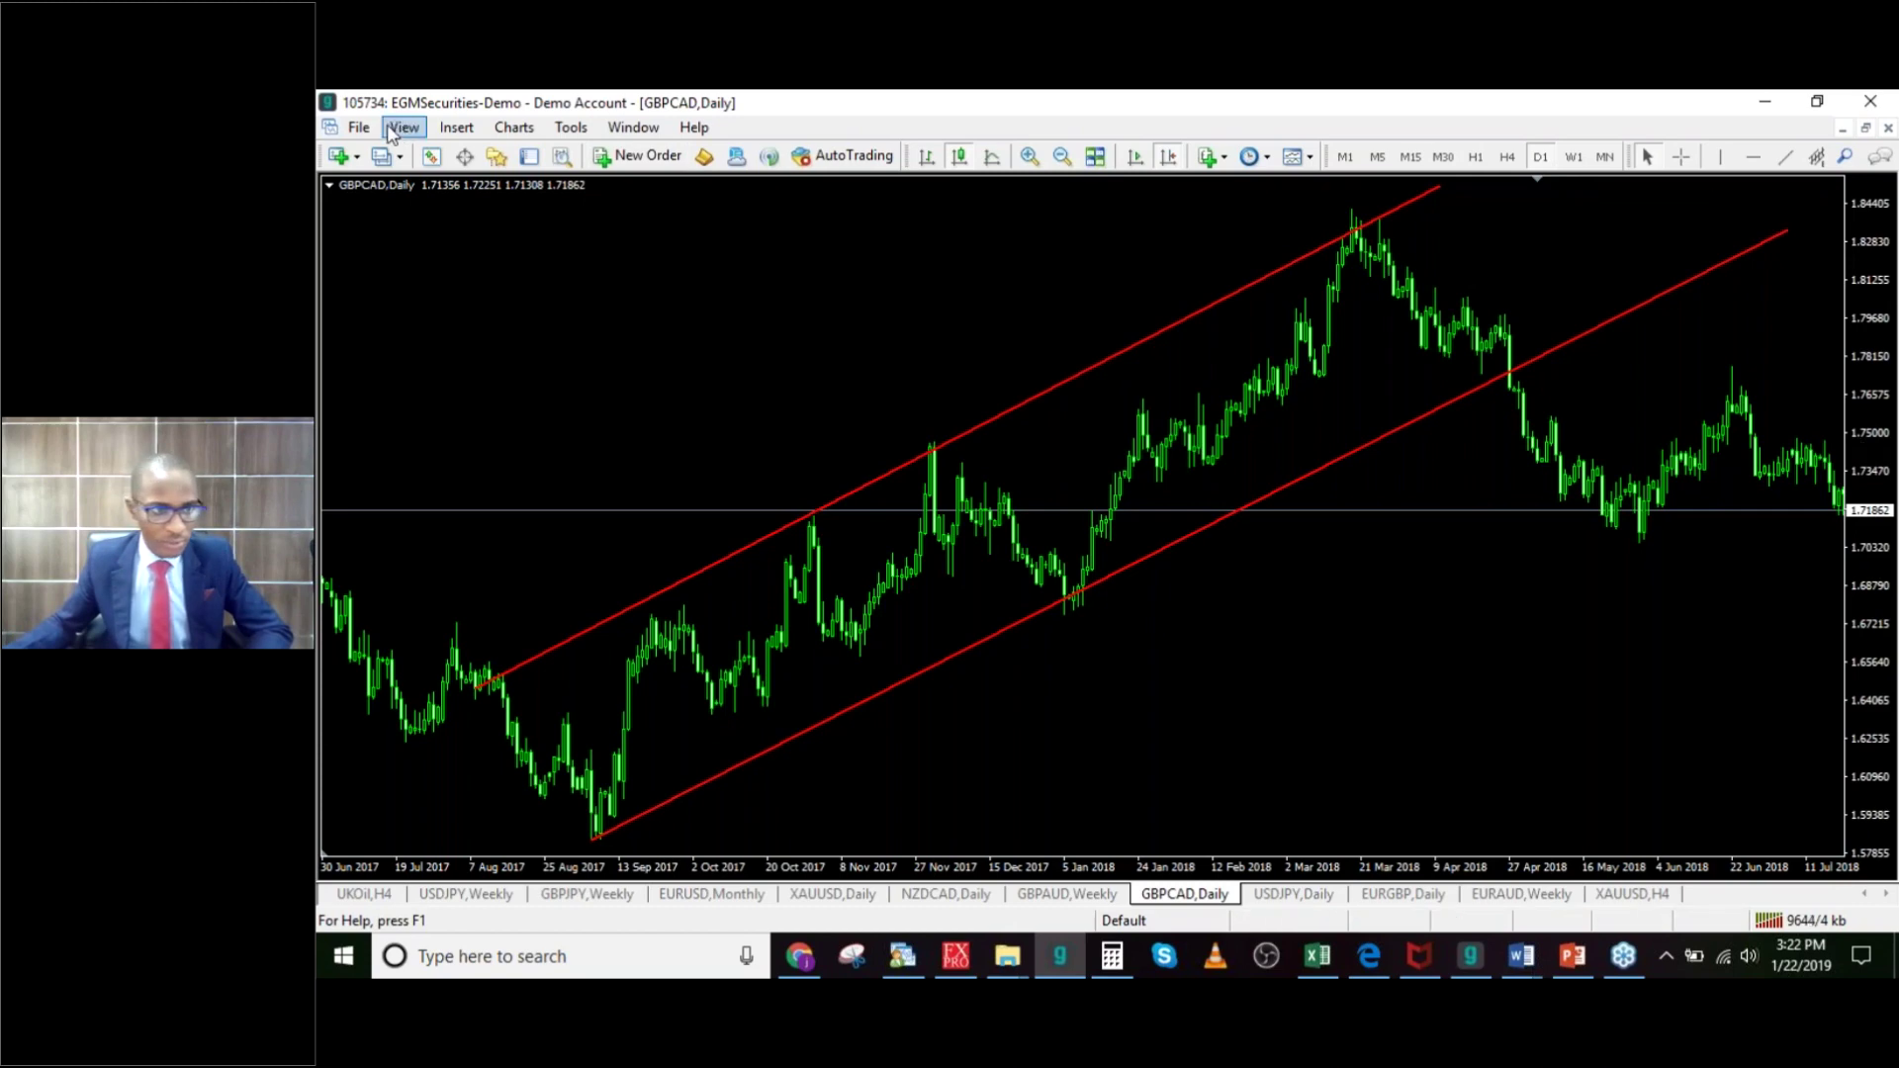
# Step: Insert a small ellipse where price crosses the lower channel line in late April 2018
pyautogui.click(456, 127)
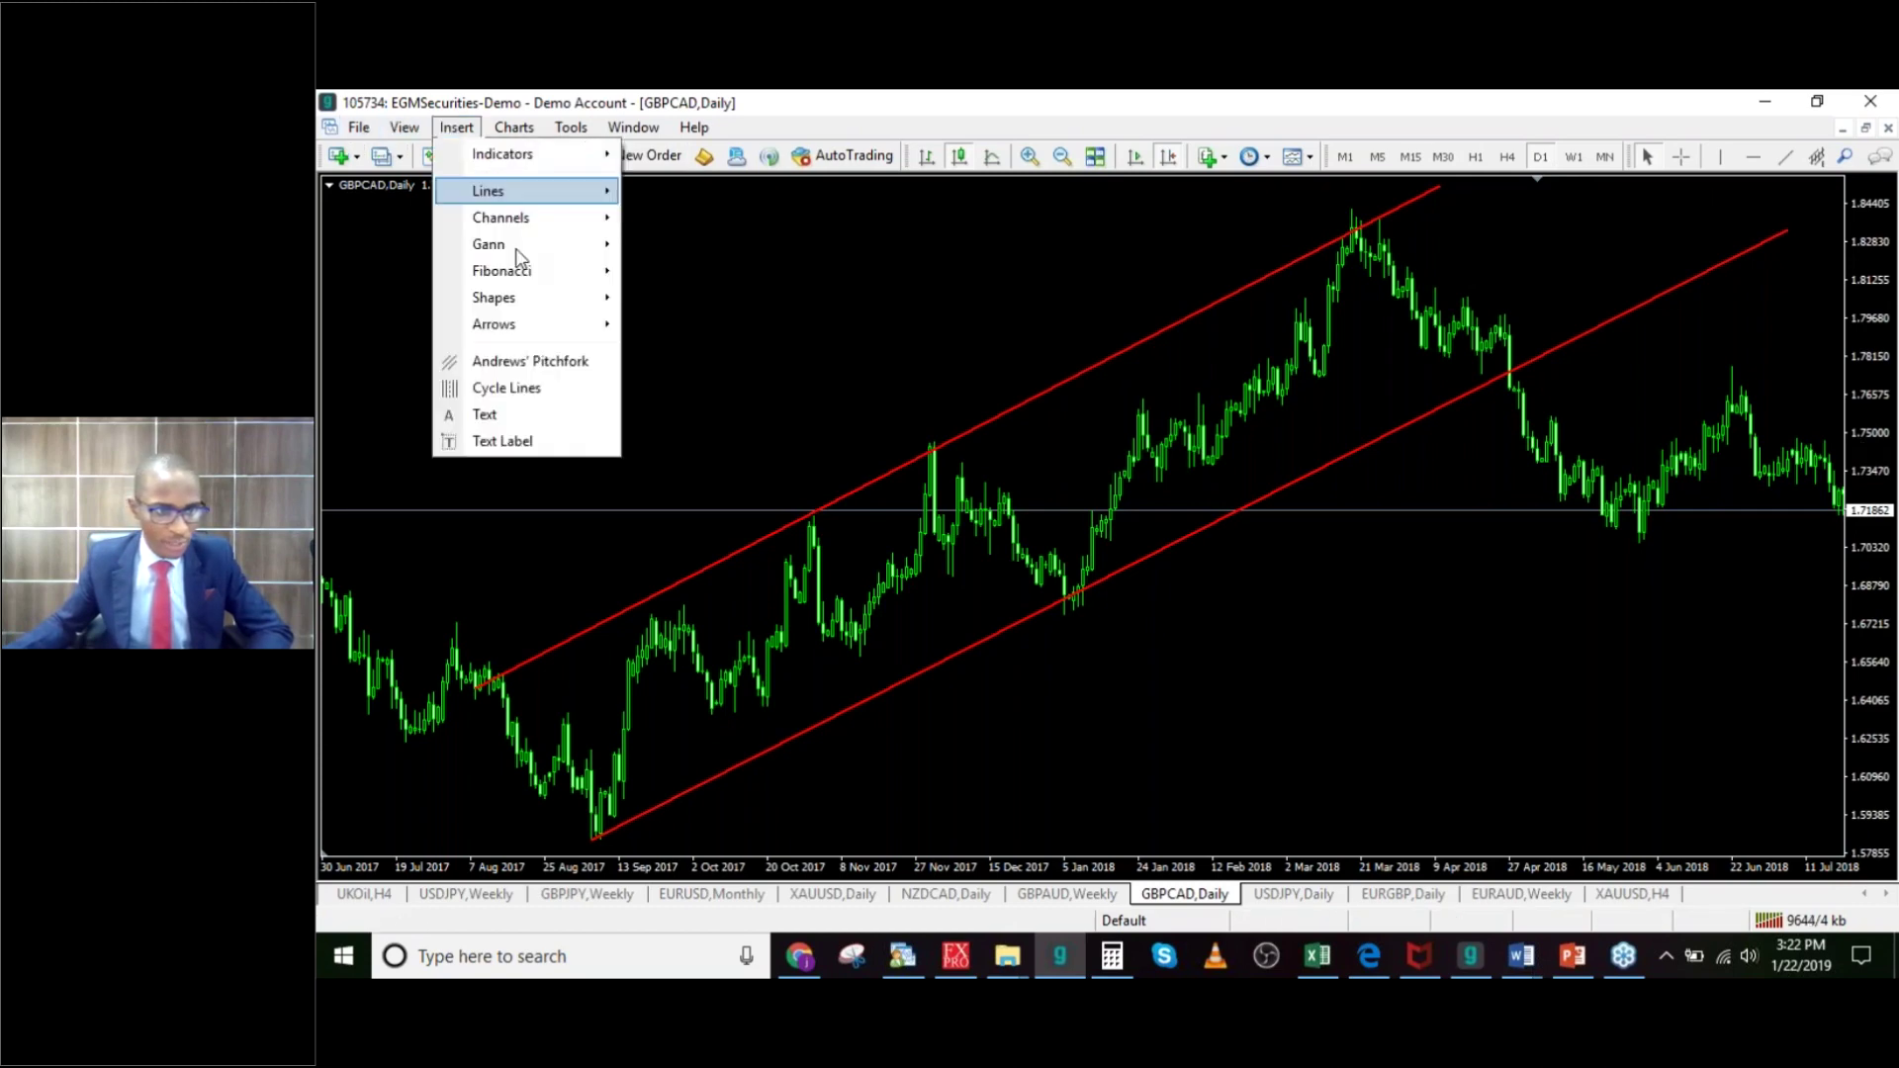
pyautogui.moveTo(583, 300)
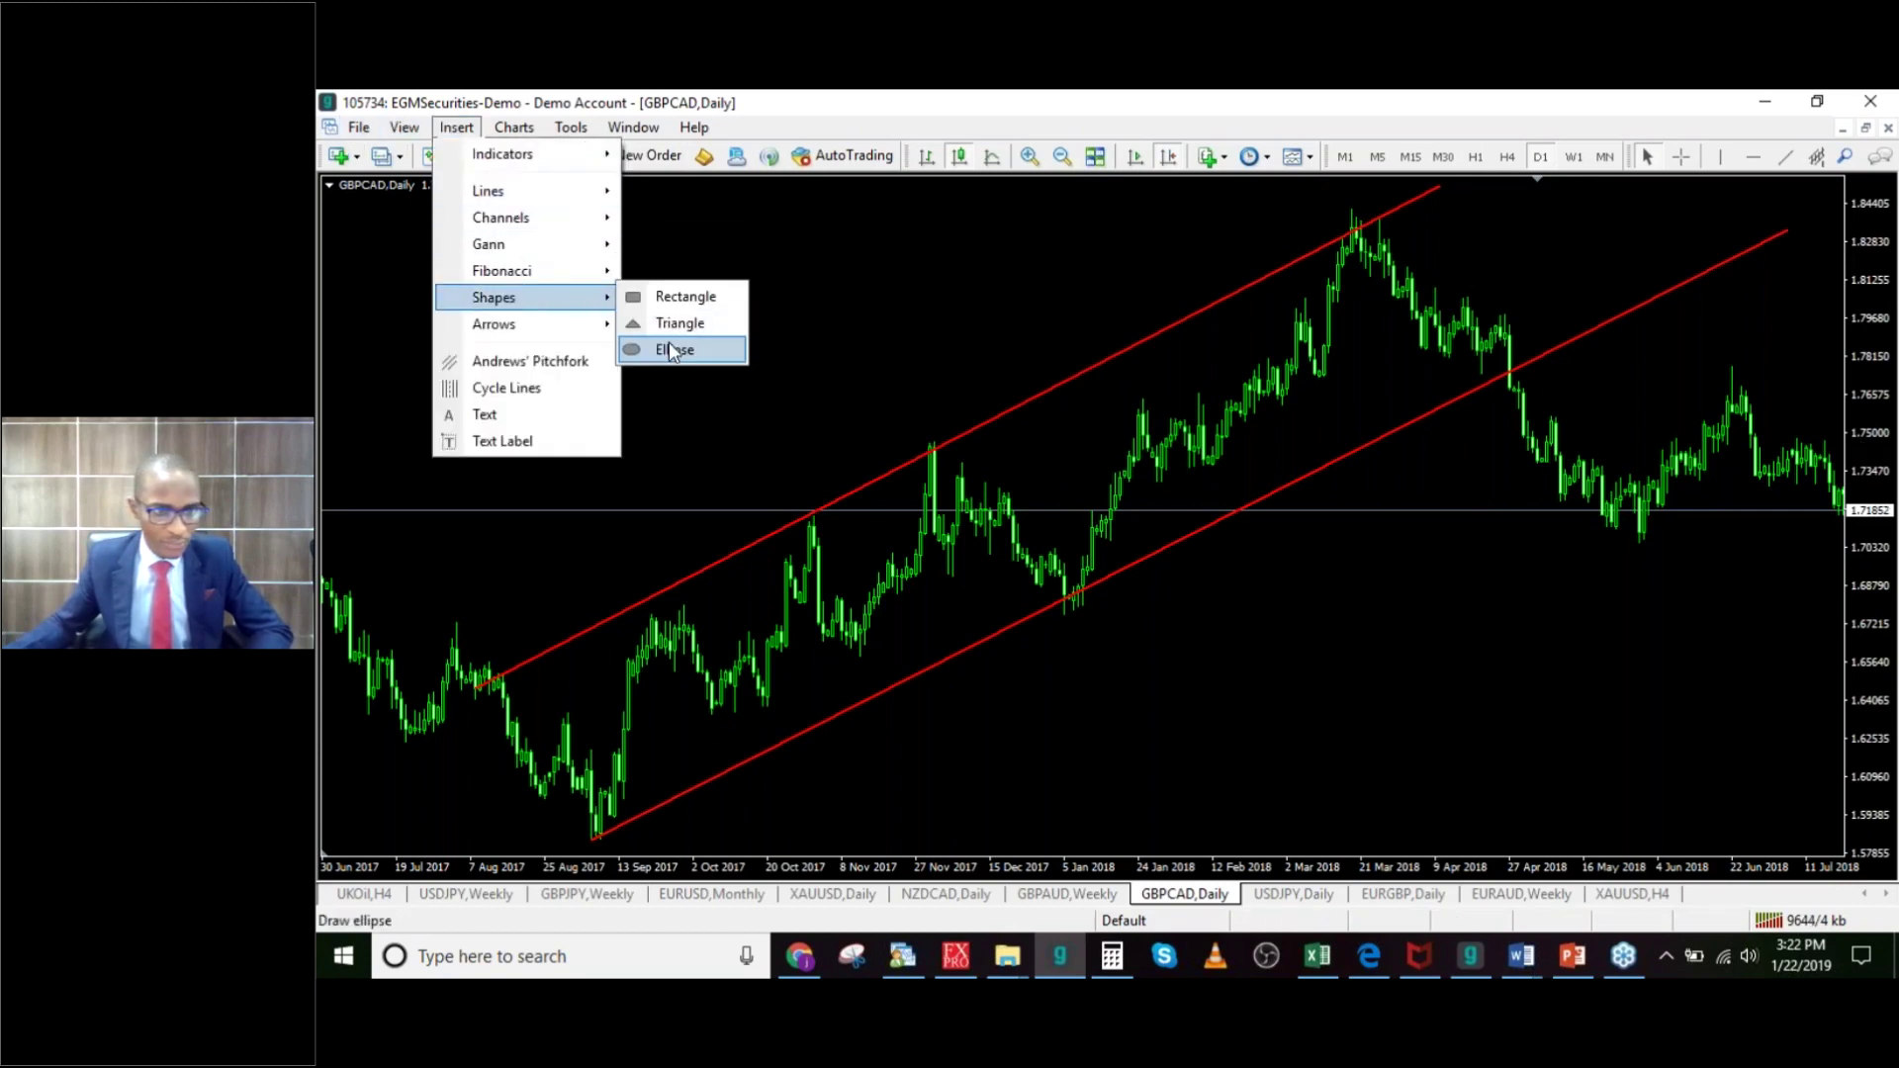
pyautogui.click(670, 351)
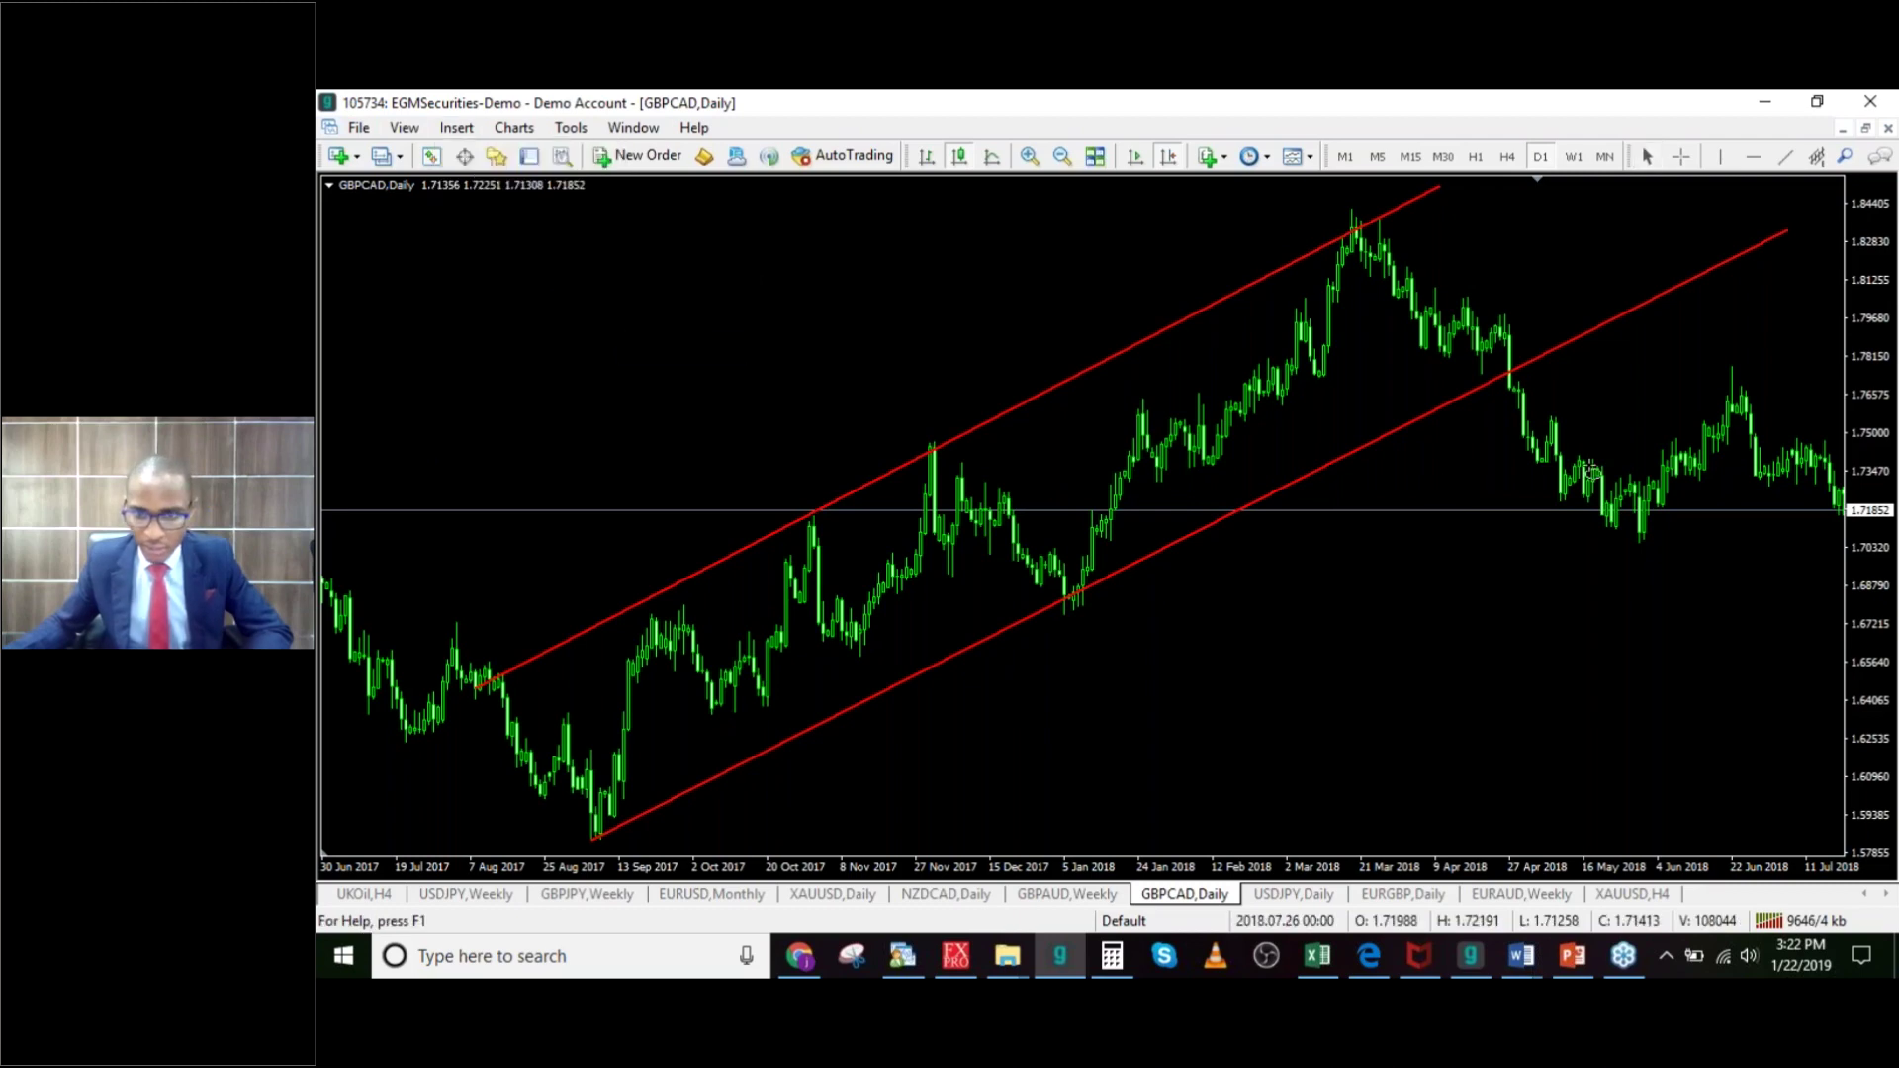
pyautogui.moveTo(1484, 351); pyautogui.dragTo(1570, 361)
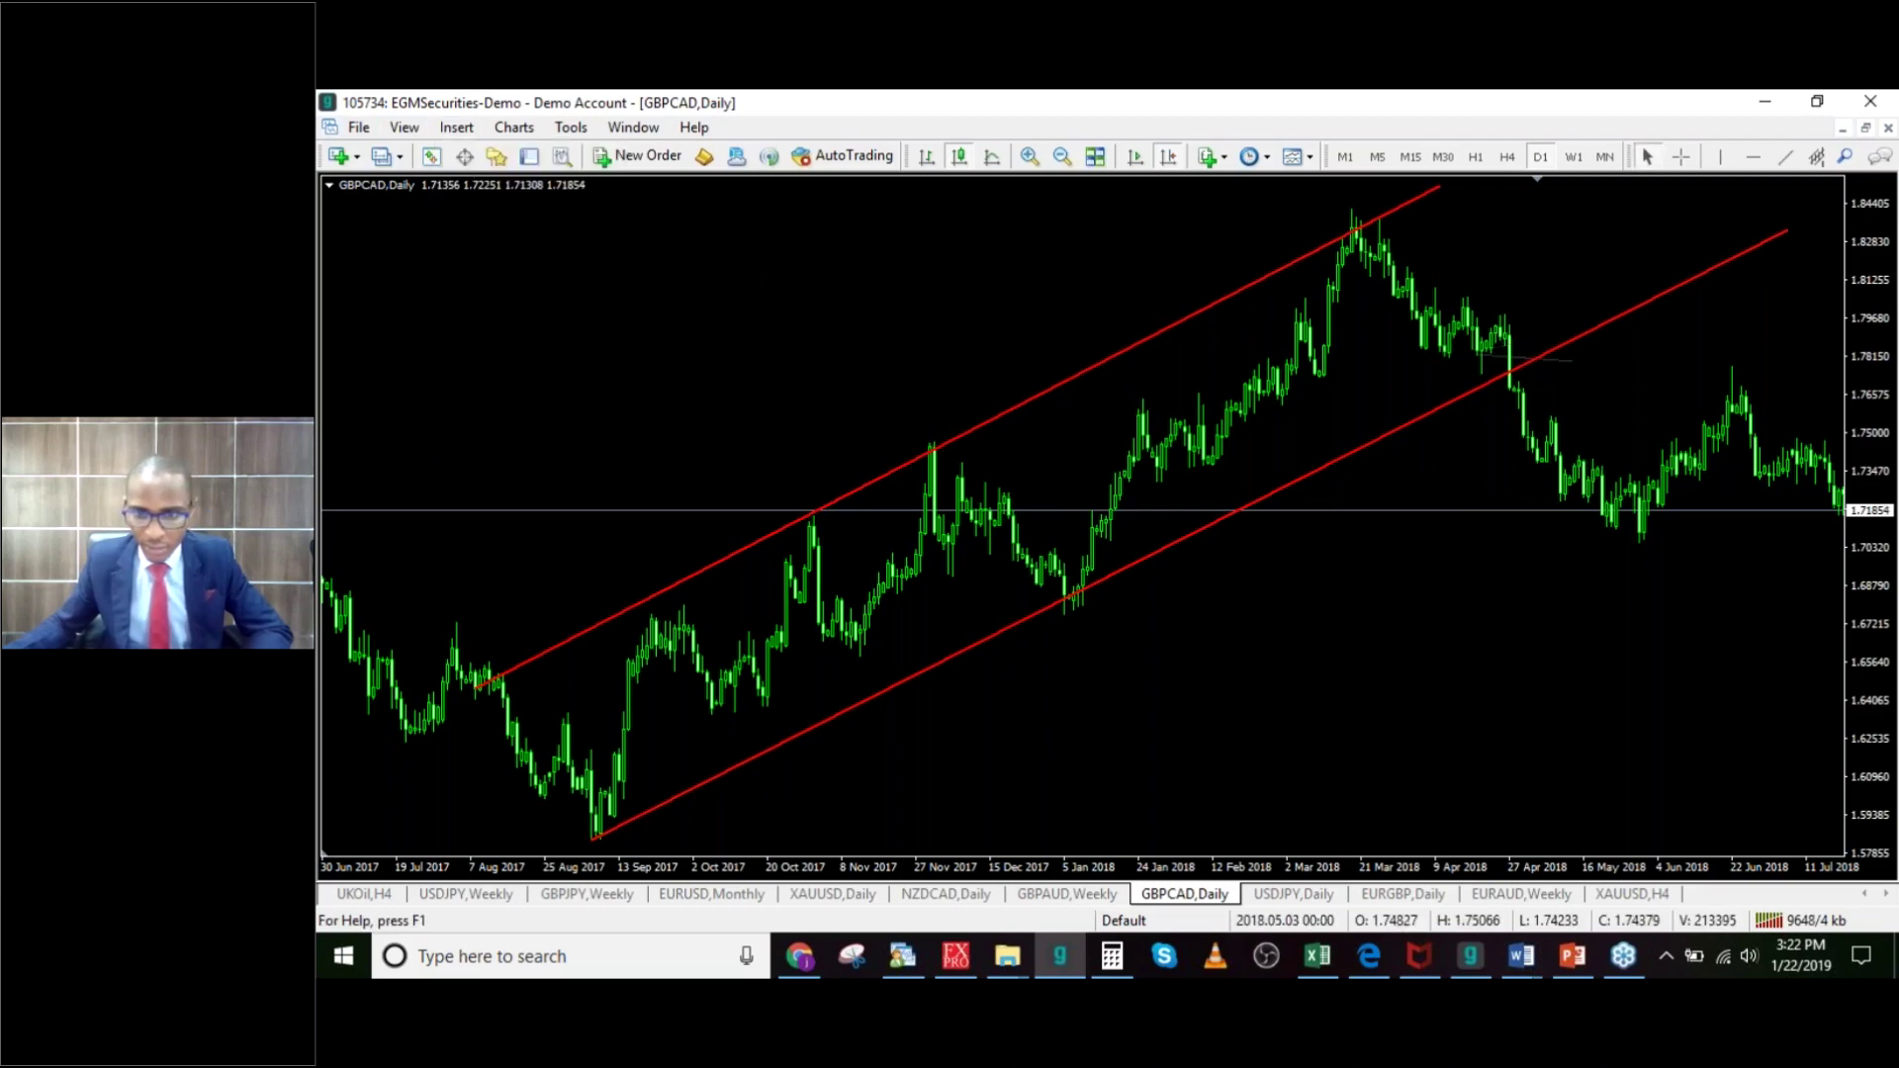
# Step: Move the ellipse so it is centred on the candles breaking the lower channel line, and deselect it
pyautogui.doubleClick(1525, 368)
pyautogui.moveTo(1527, 371)
pyautogui.mouseDown()
pyautogui.moveTo(1527, 392)
pyautogui.moveTo(1513, 356)
pyautogui.mouseUp()
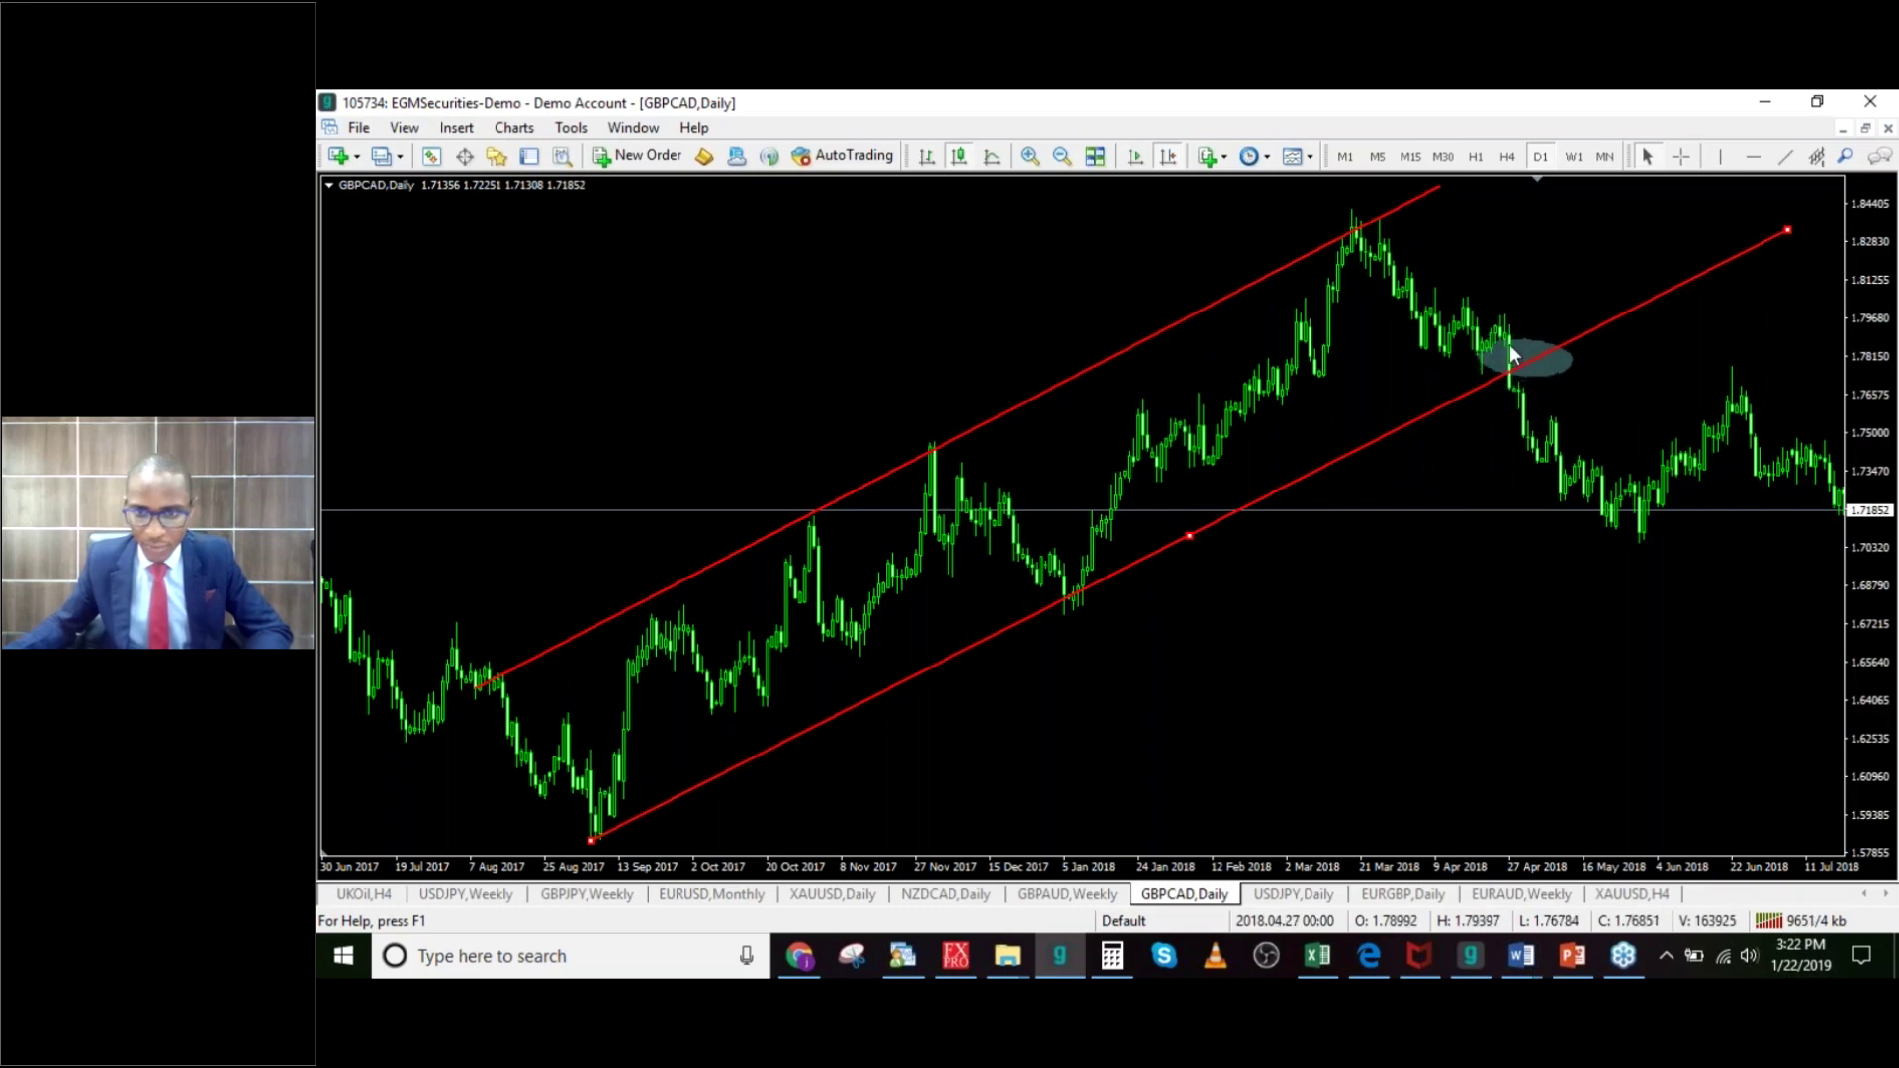
pyautogui.doubleClick(1507, 372)
pyautogui.moveTo(1507, 372)
pyautogui.mouseDown()
pyautogui.moveTo(1482, 384)
pyautogui.moveTo(1496, 368)
pyautogui.mouseUp()
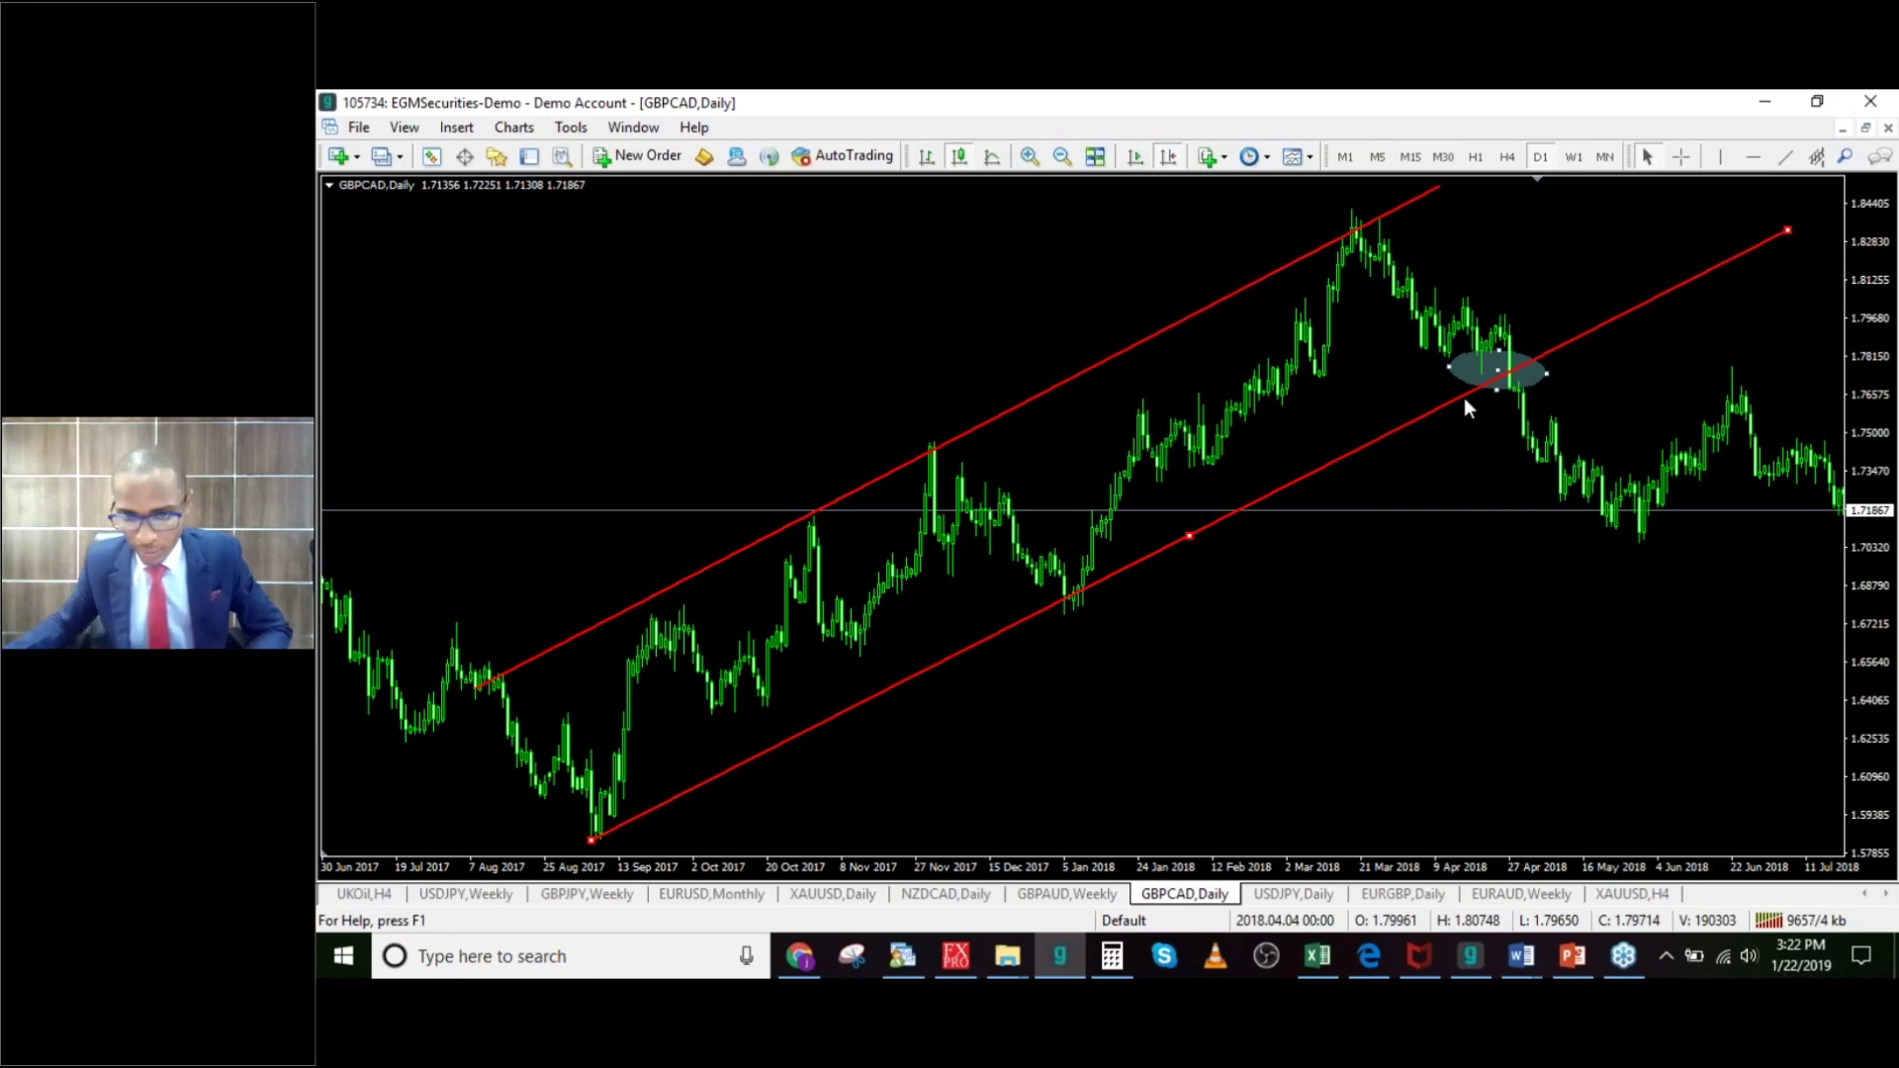
pyautogui.click(1355, 532)
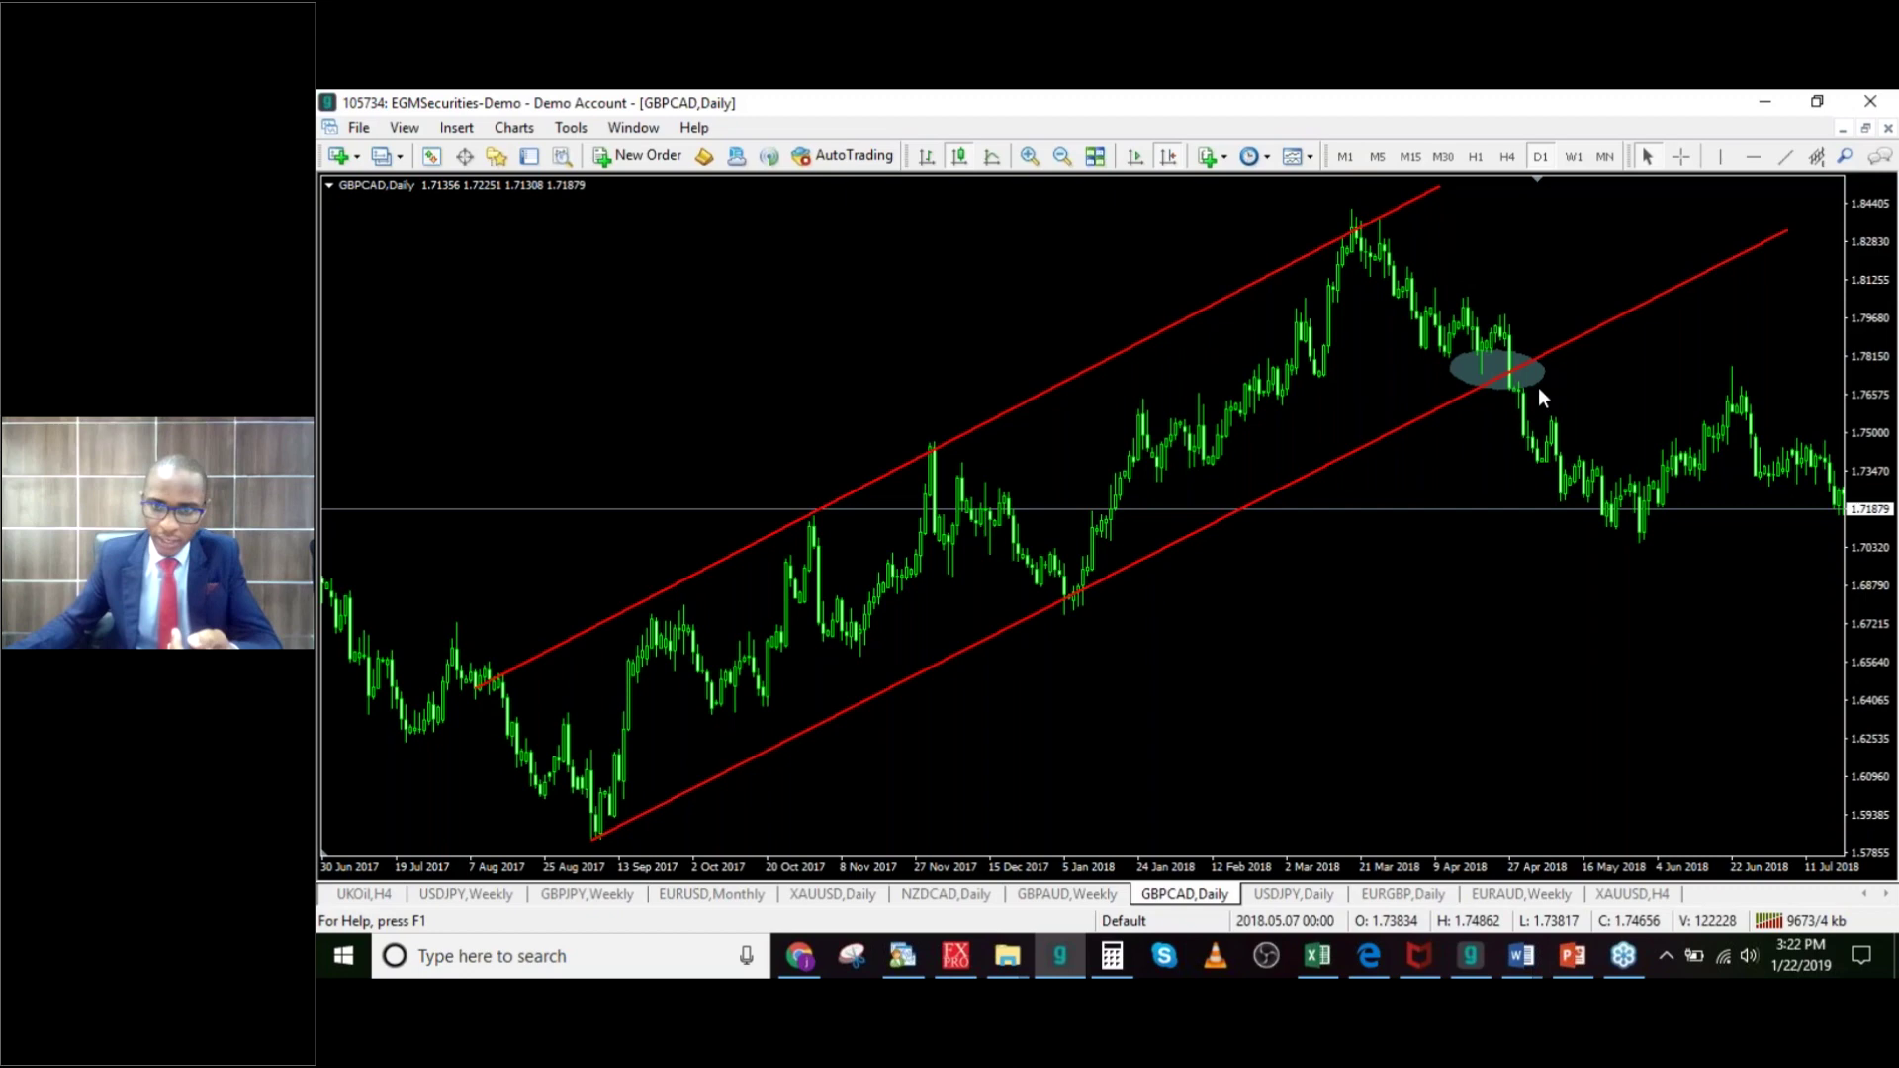
# Step: Change the ellipse's colour to OrangeRed and deselect it
pyautogui.rightClick(1487, 363)
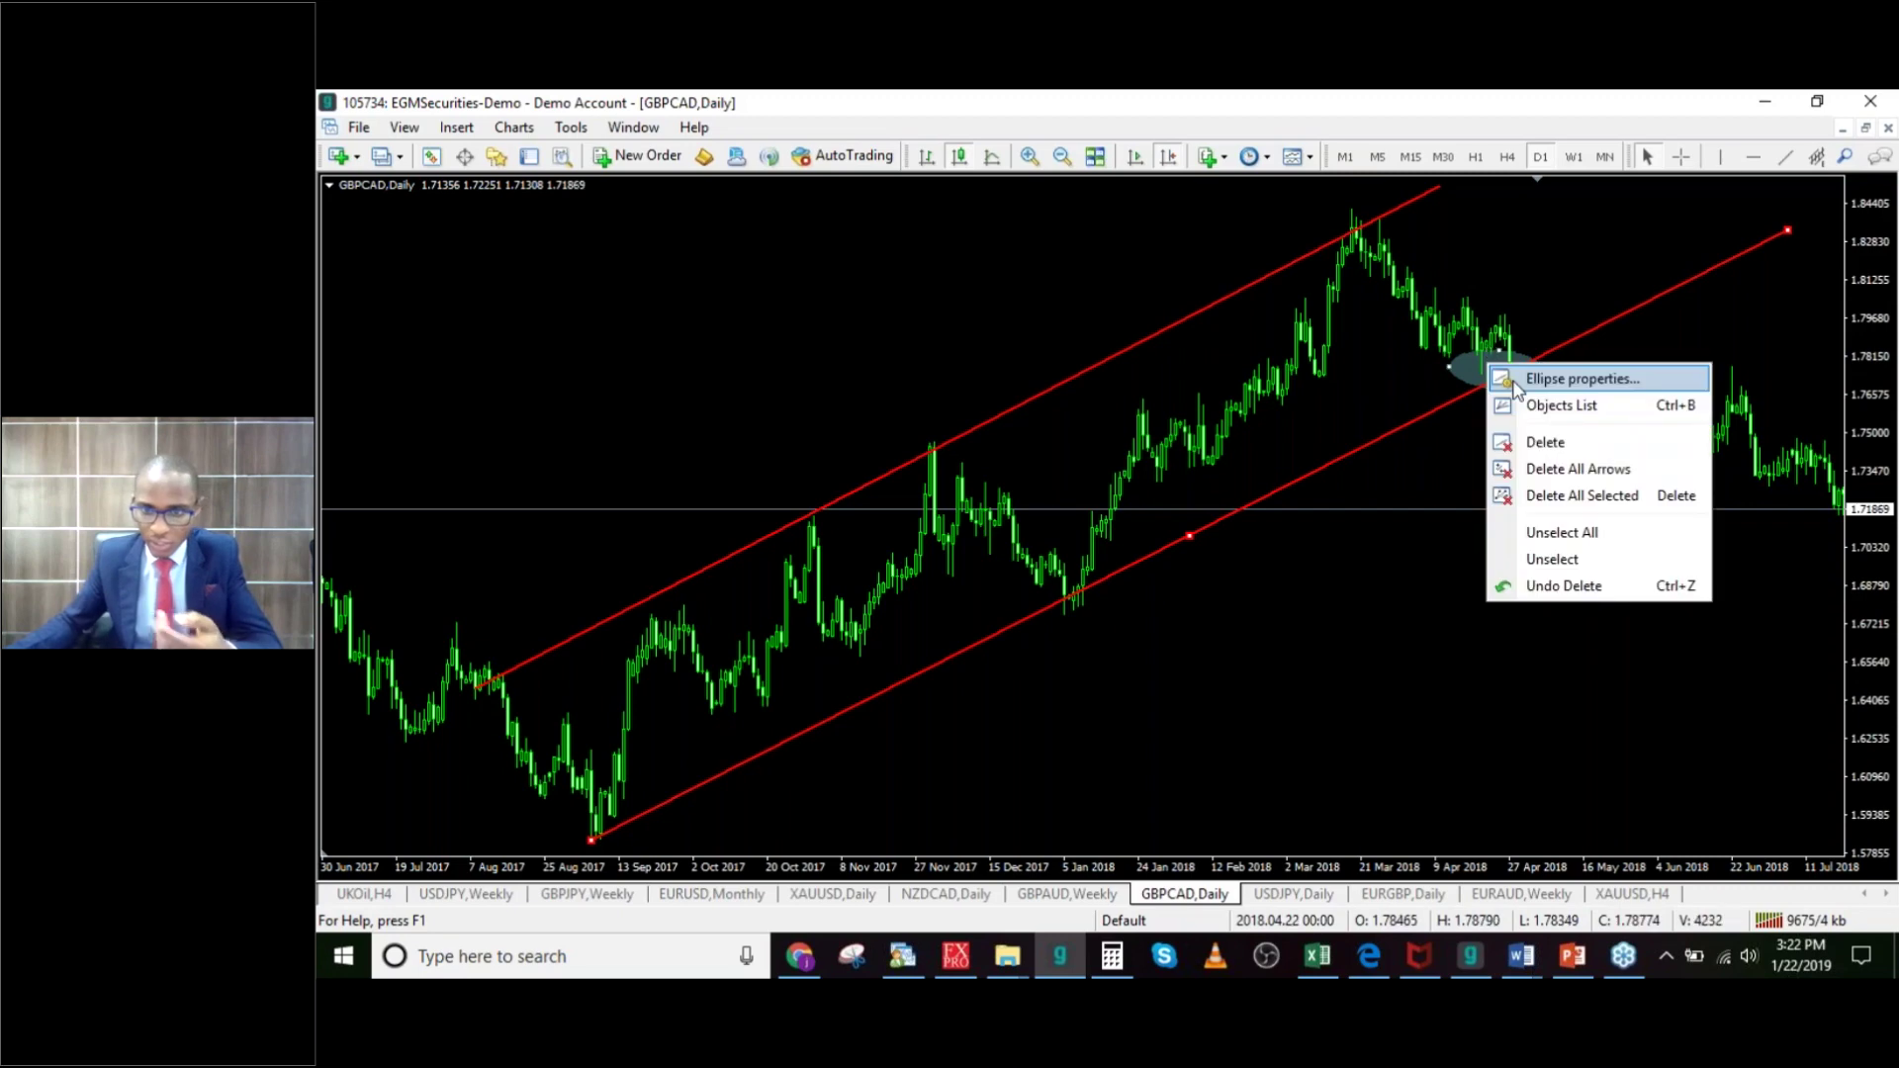
pyautogui.click(1566, 376)
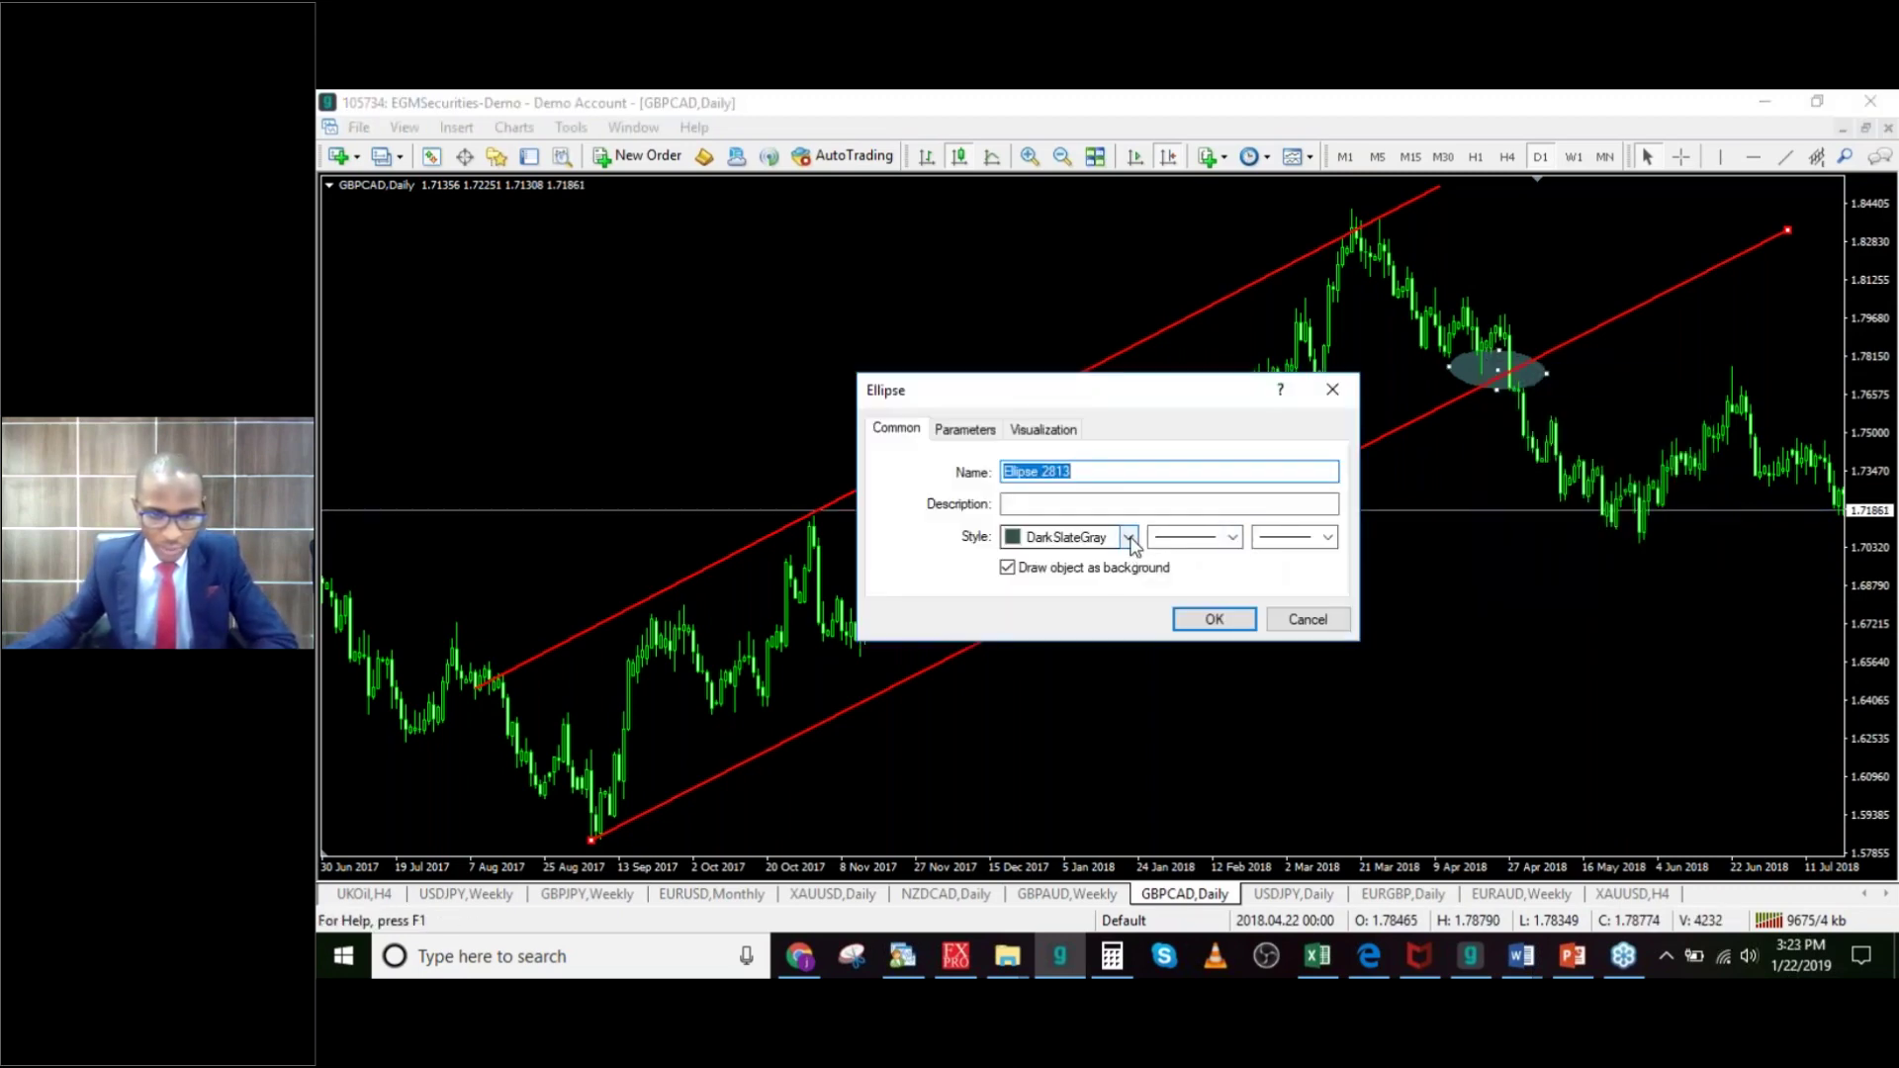
pyautogui.click(1128, 537)
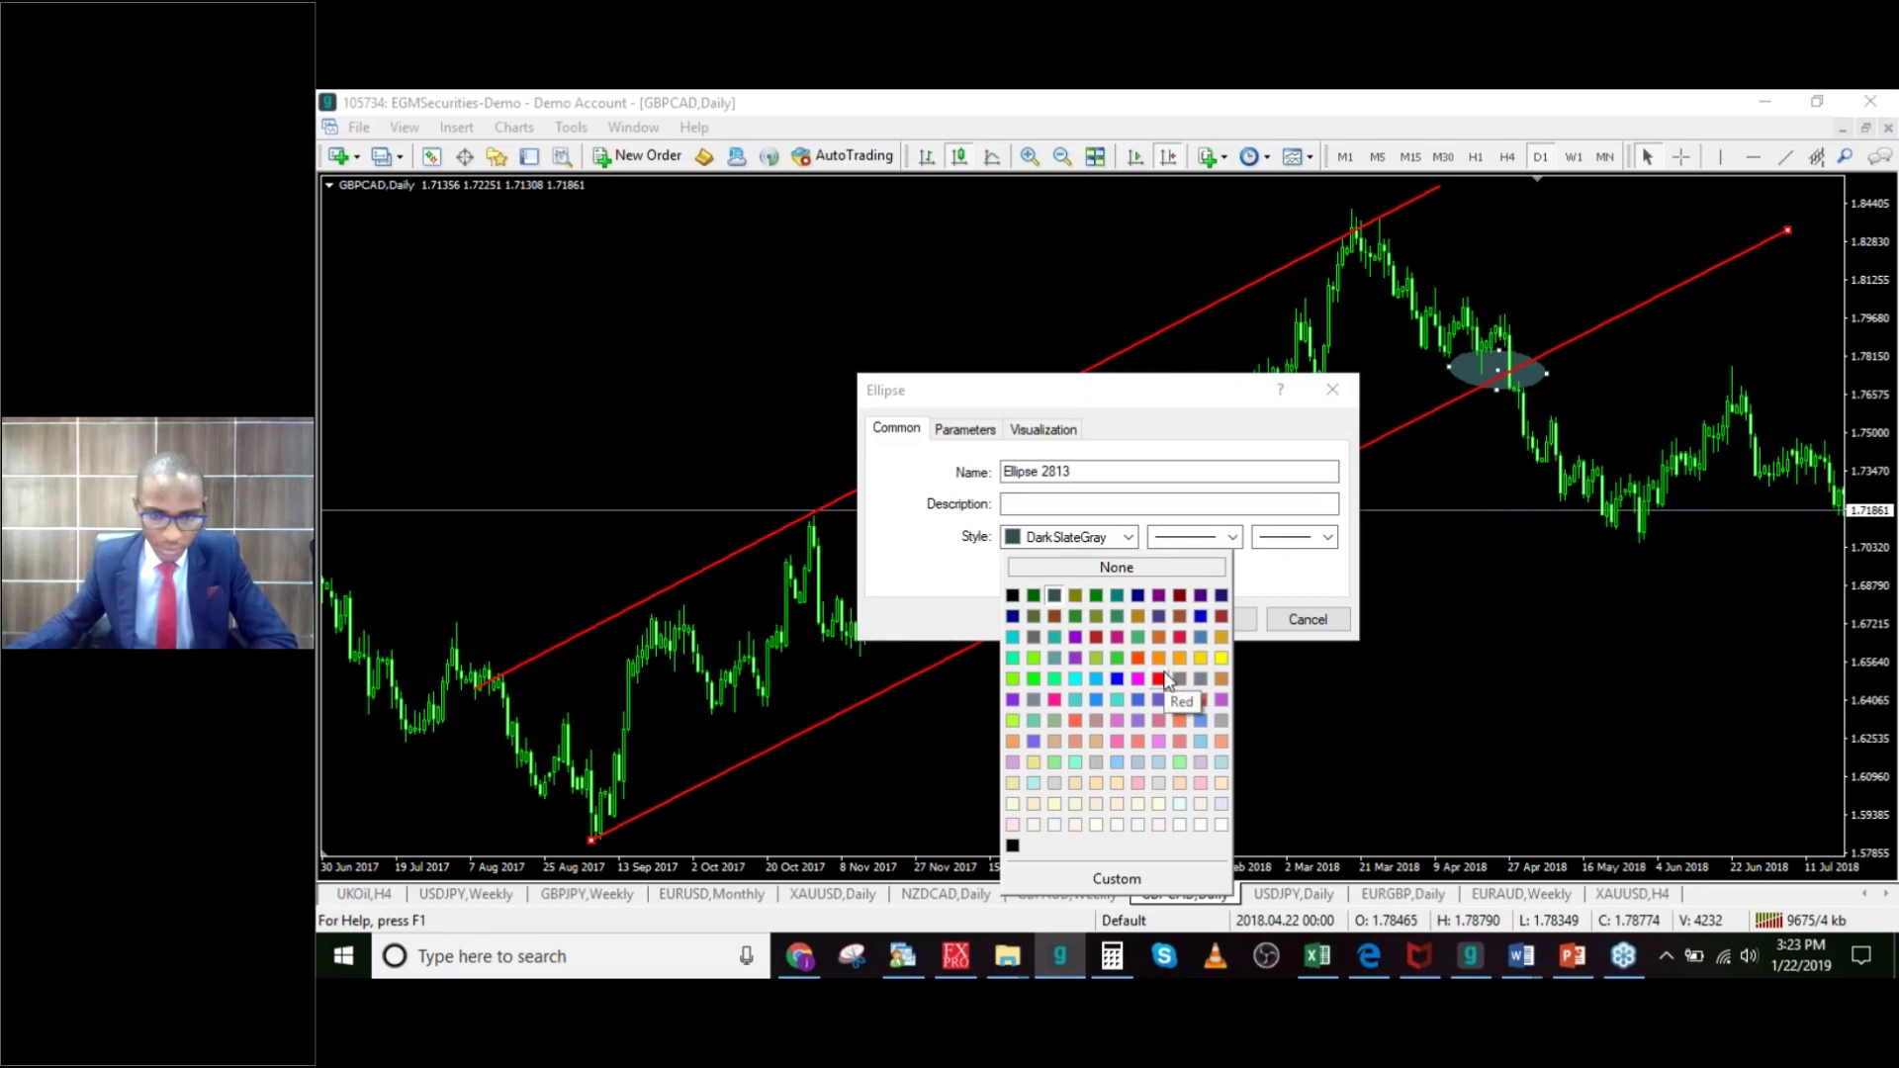
pyautogui.click(1138, 657)
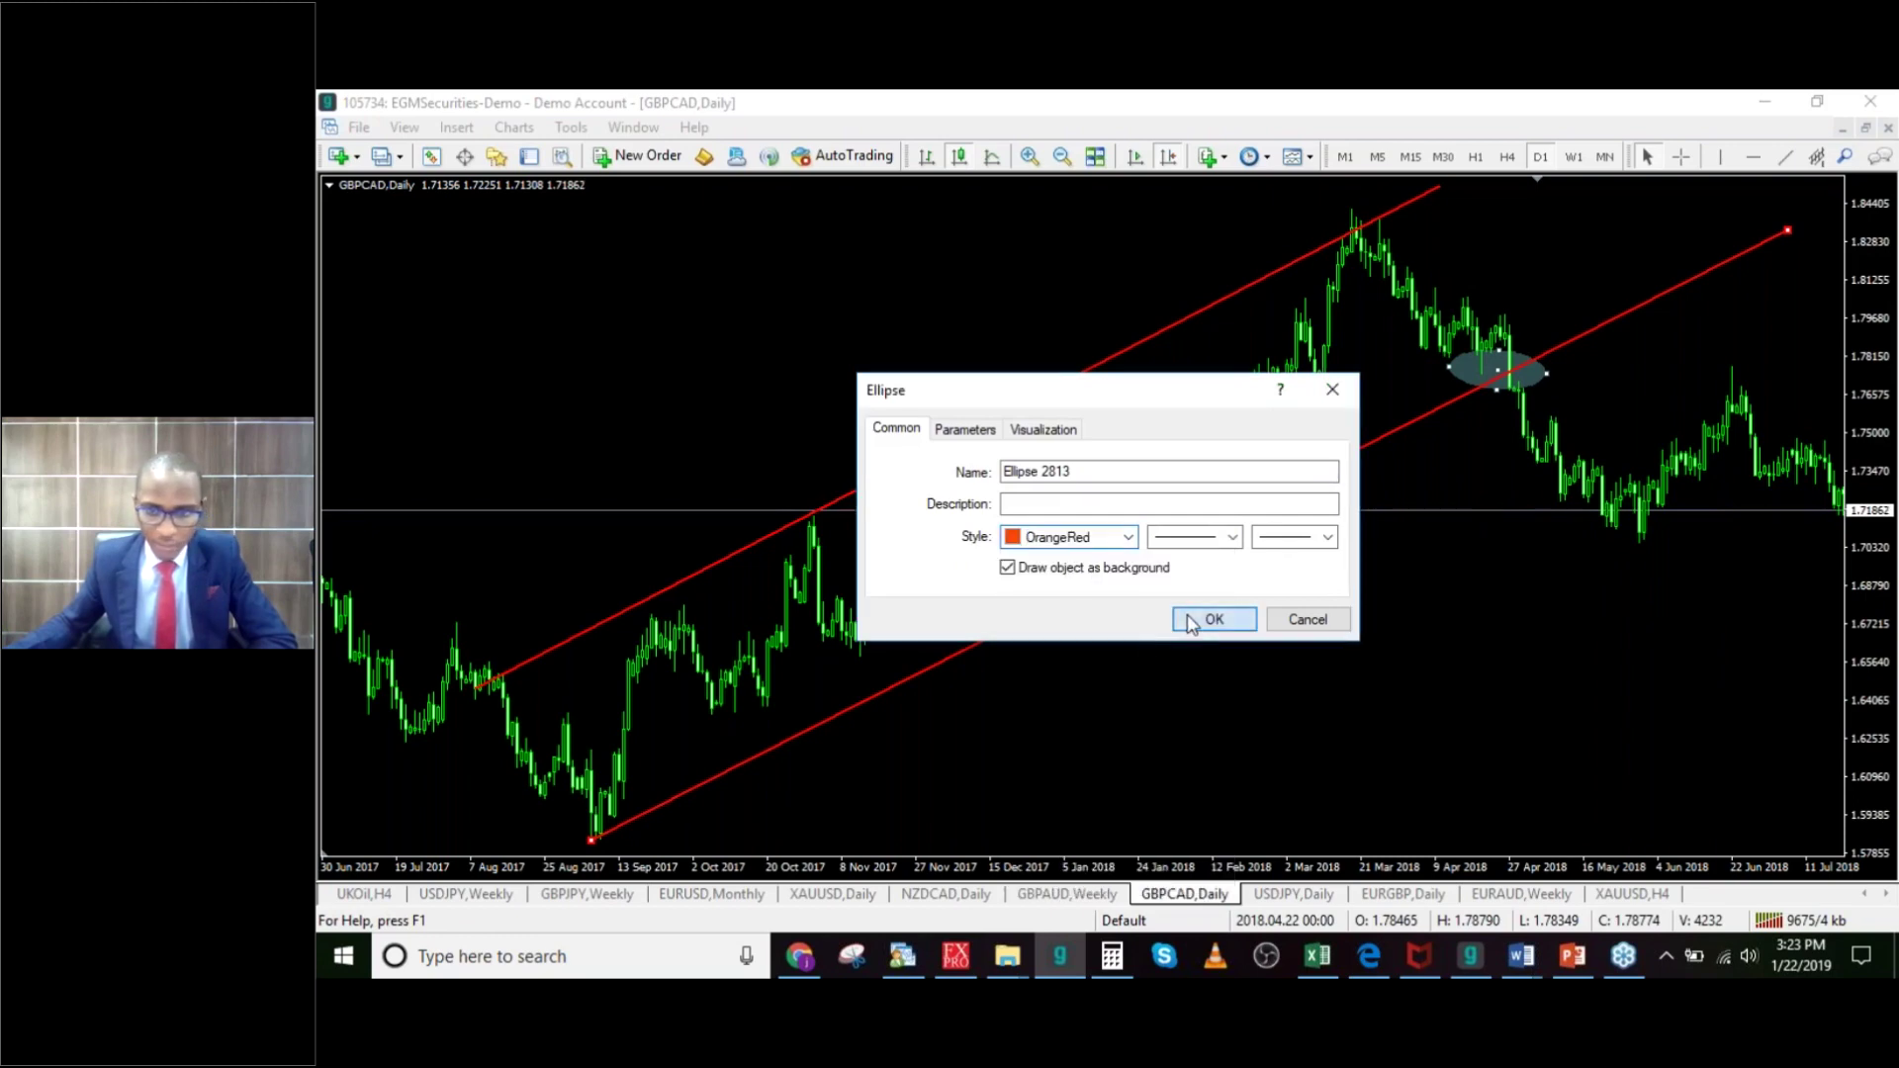
pyautogui.click(1192, 621)
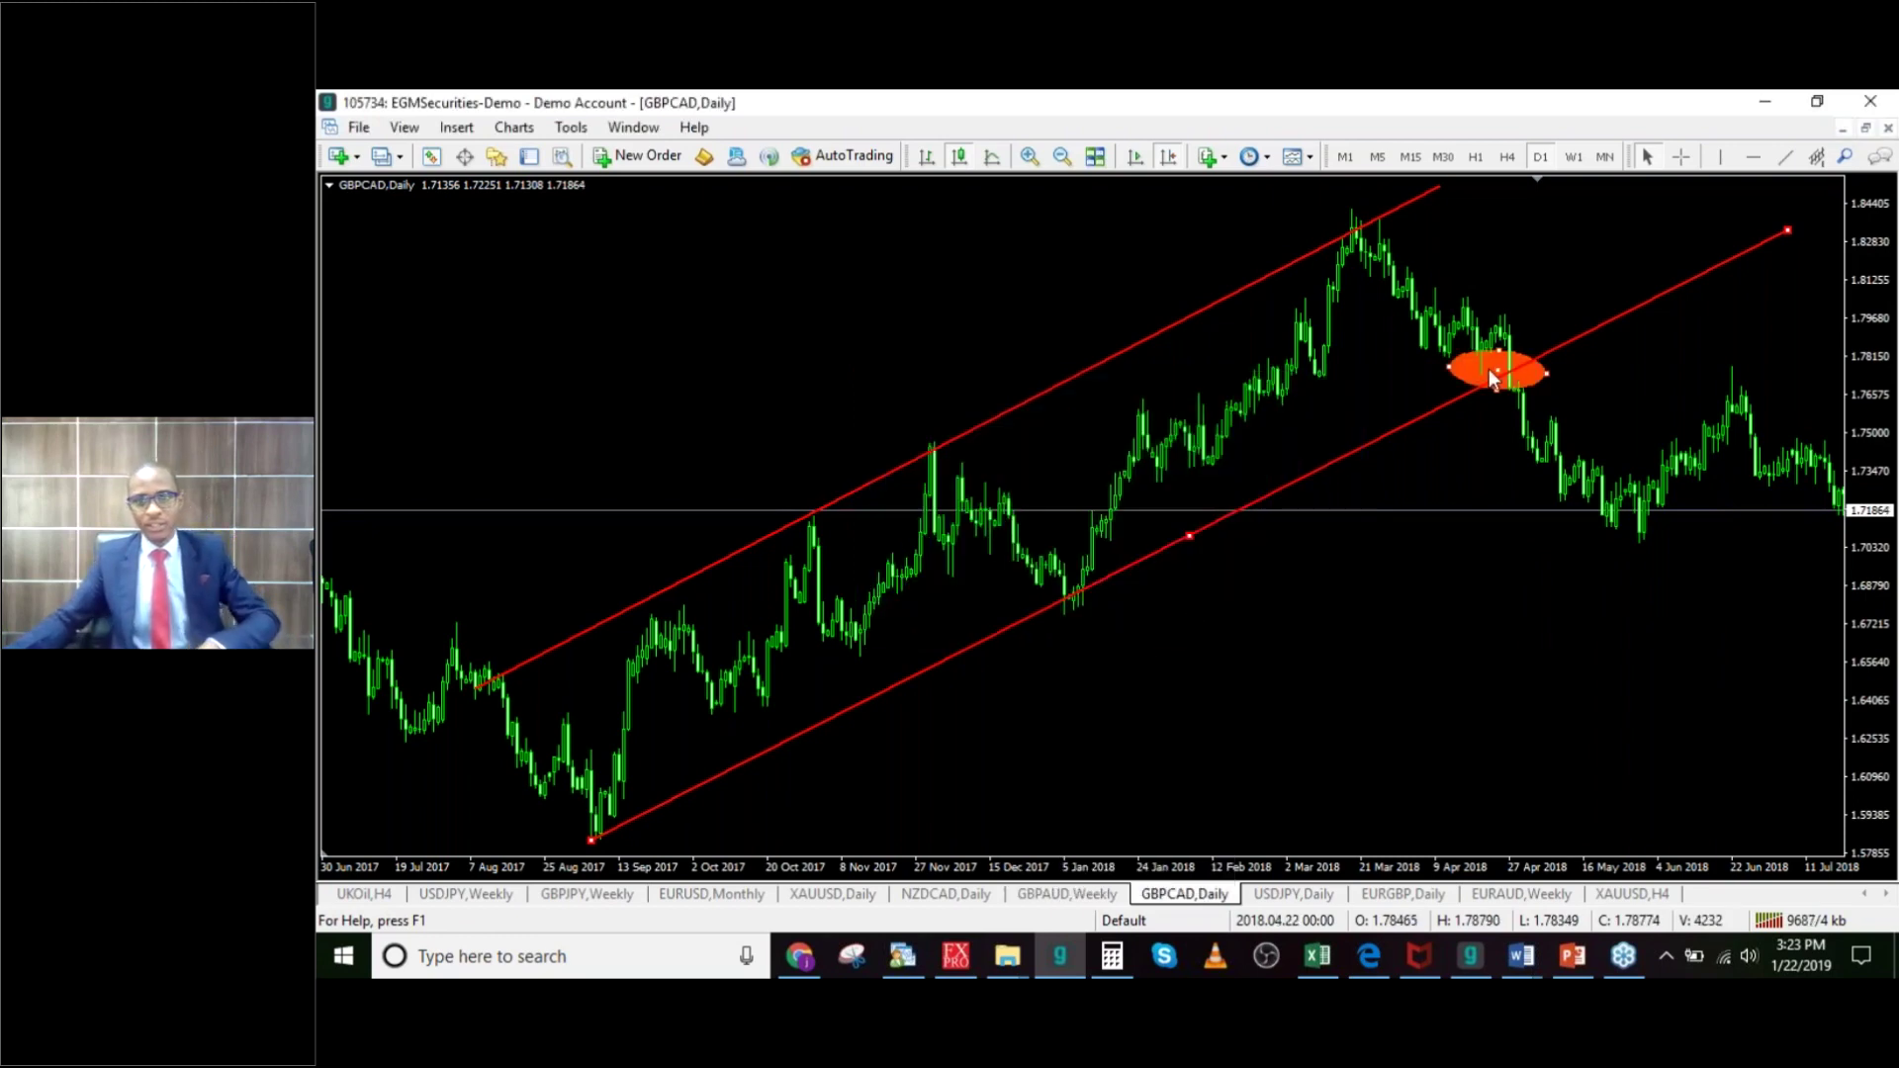
pyautogui.click(1512, 447)
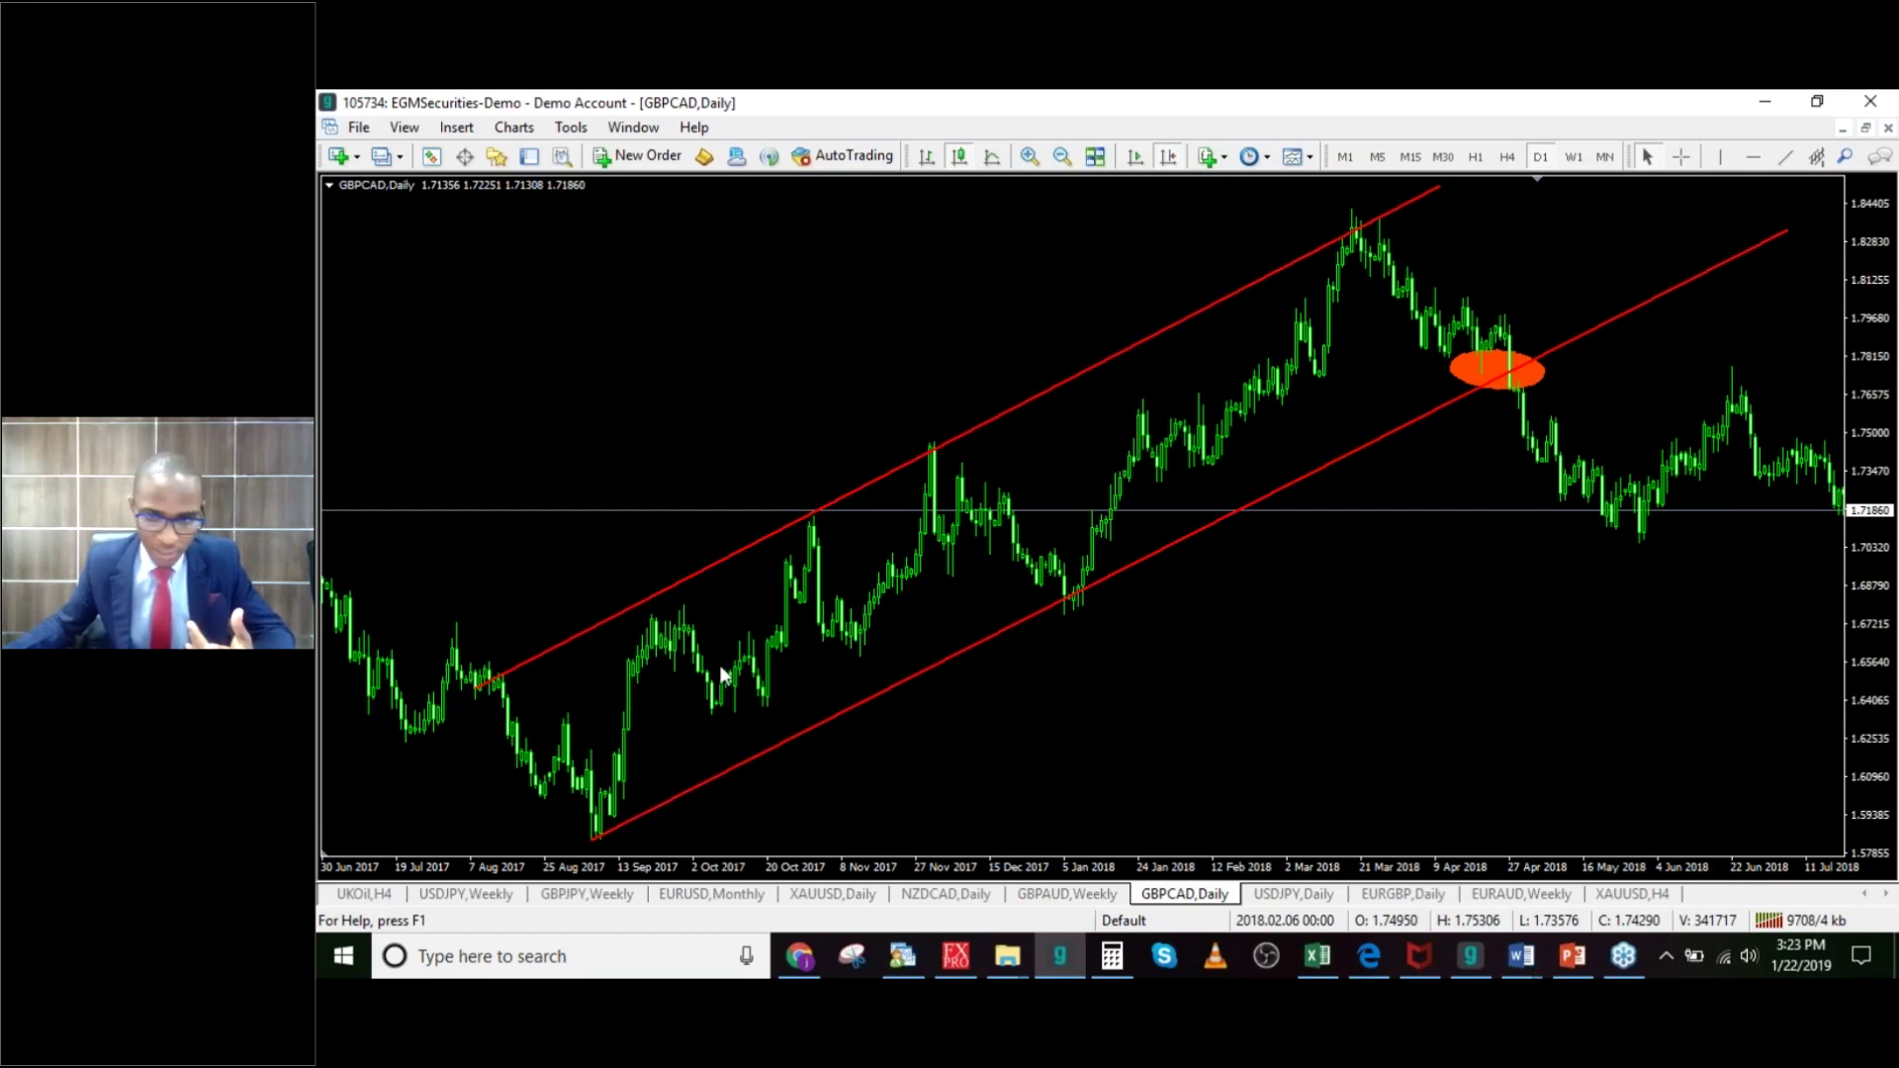
# Step: Add a horizontal line at about 1.768, along the lower edge of the ellipse, and deselect it
pyautogui.click(1753, 156)
pyautogui.click(1474, 389)
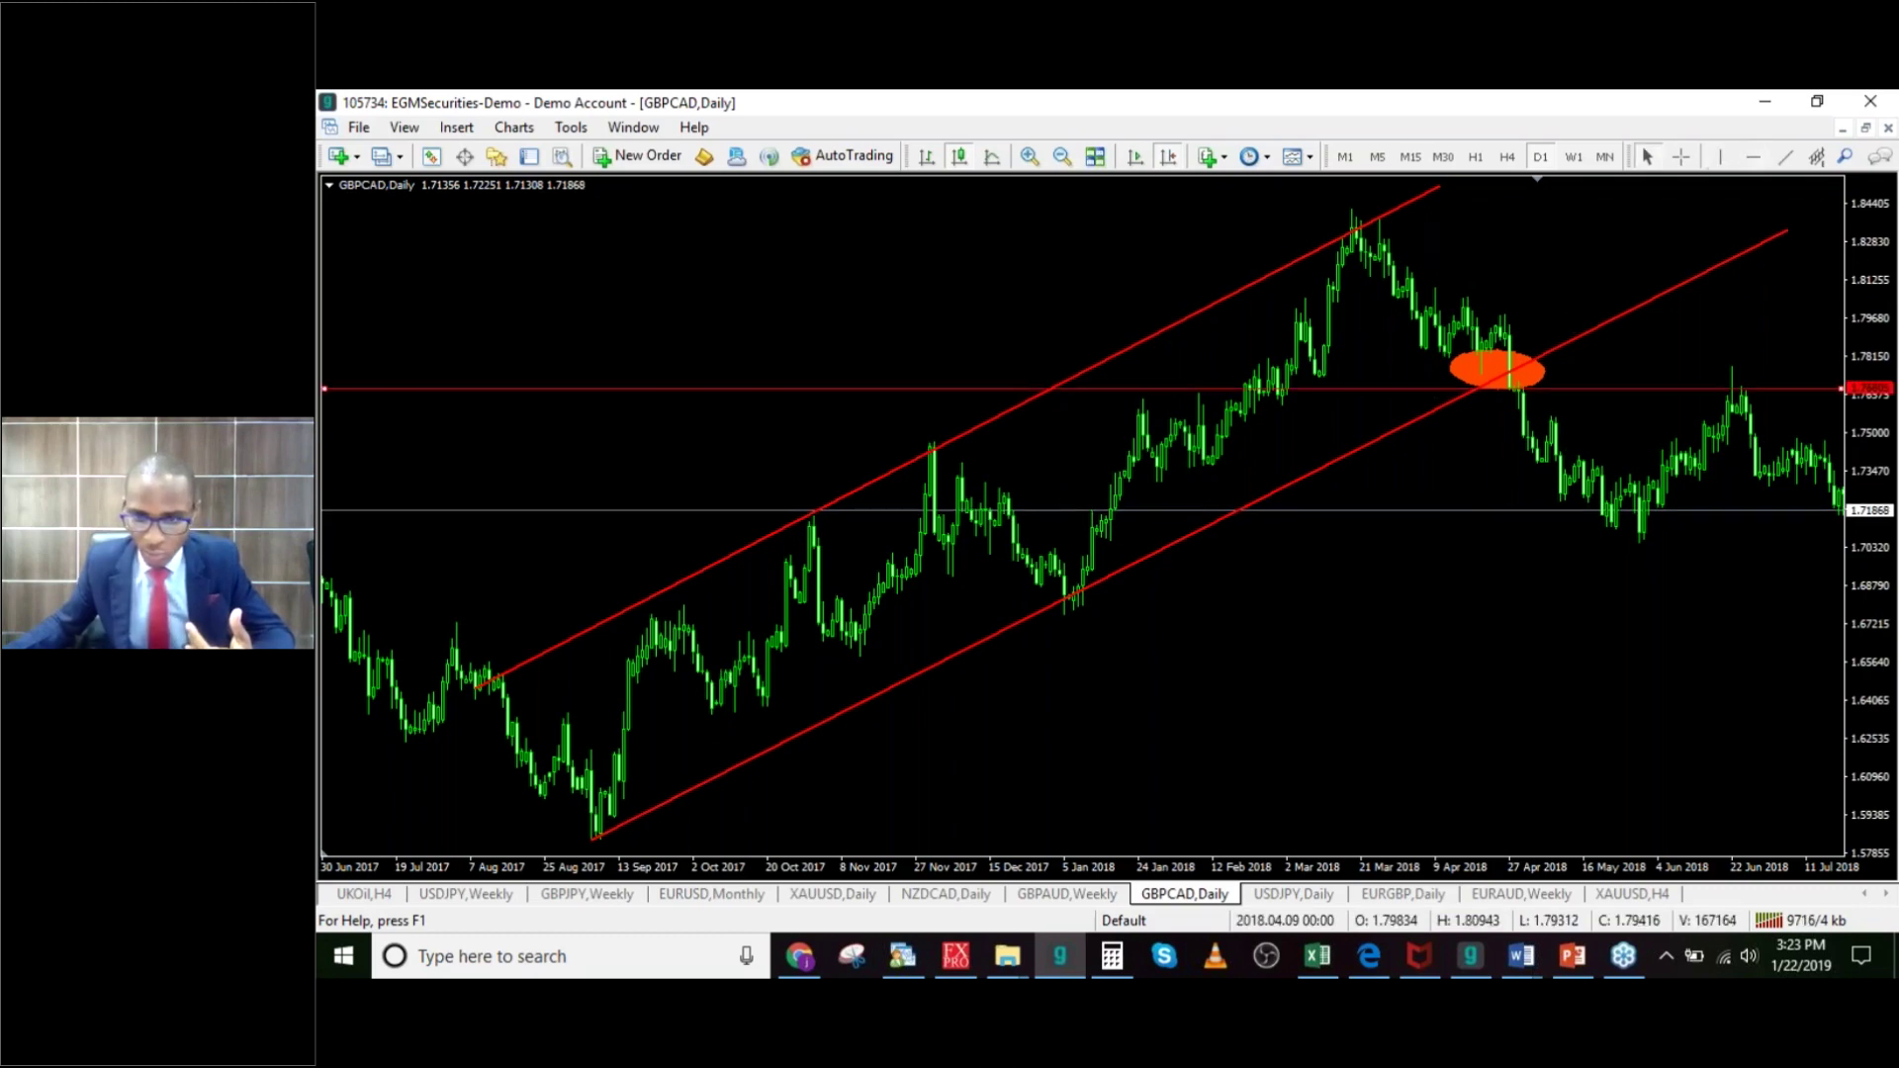
pyautogui.click(1415, 390)
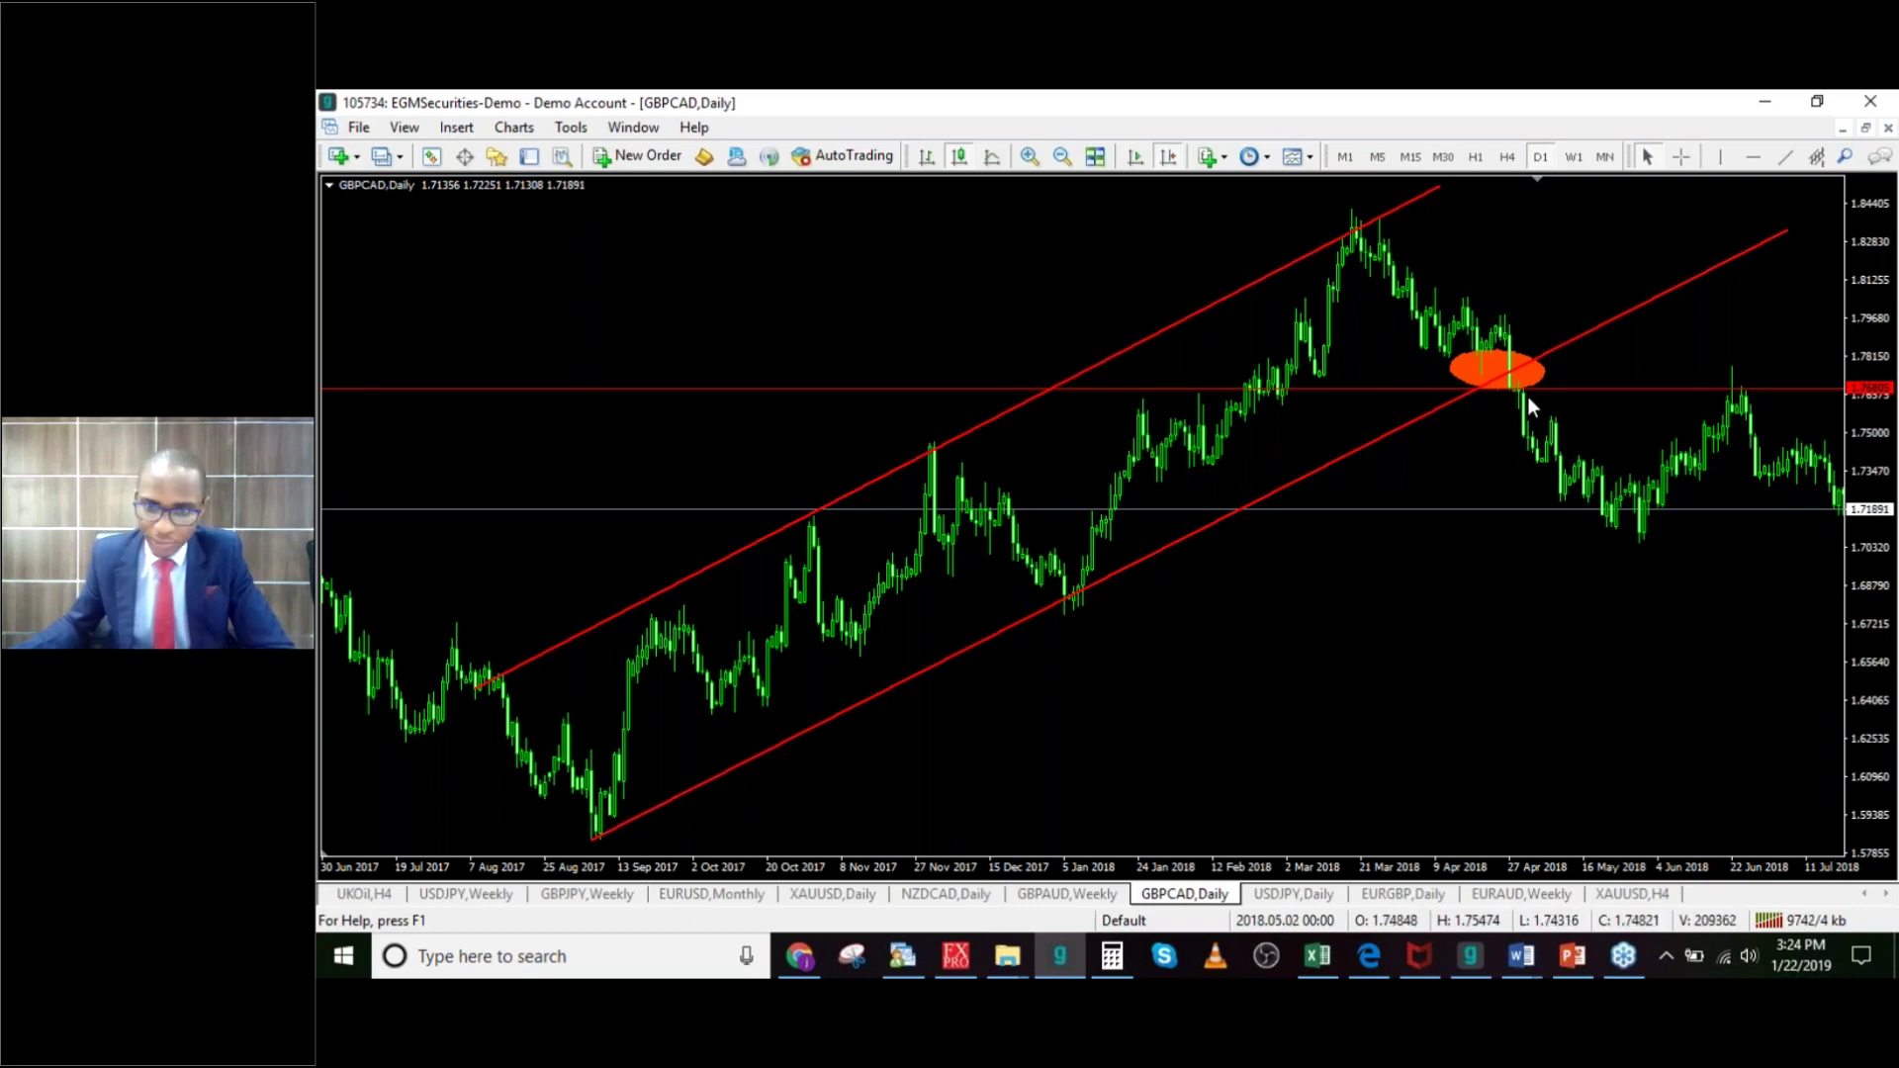
# Step: Draw a short diagonal trendline from the early May 2018 candles just below the breakout down to the empty area before them
pyautogui.moveTo(1516, 398)
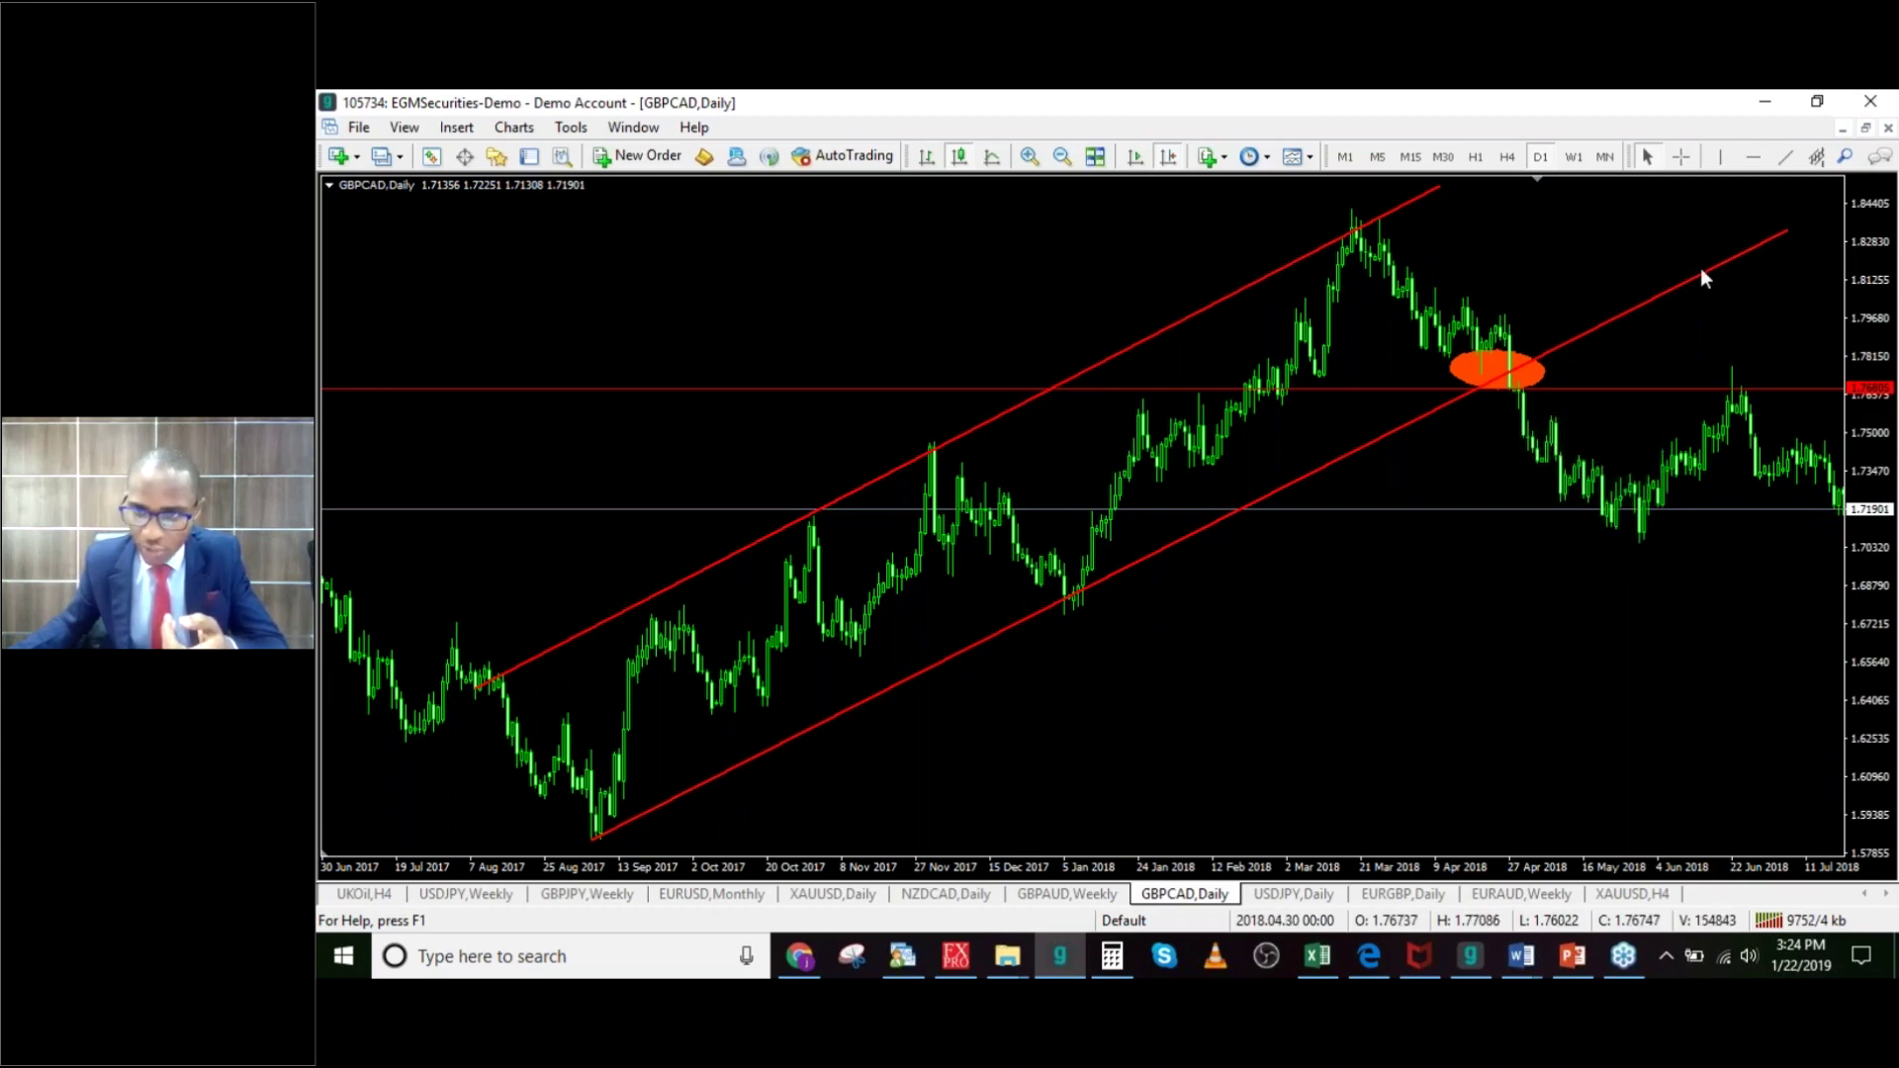
pyautogui.click(1783, 156)
pyautogui.moveTo(1523, 435); pyautogui.dragTo(1347, 618)
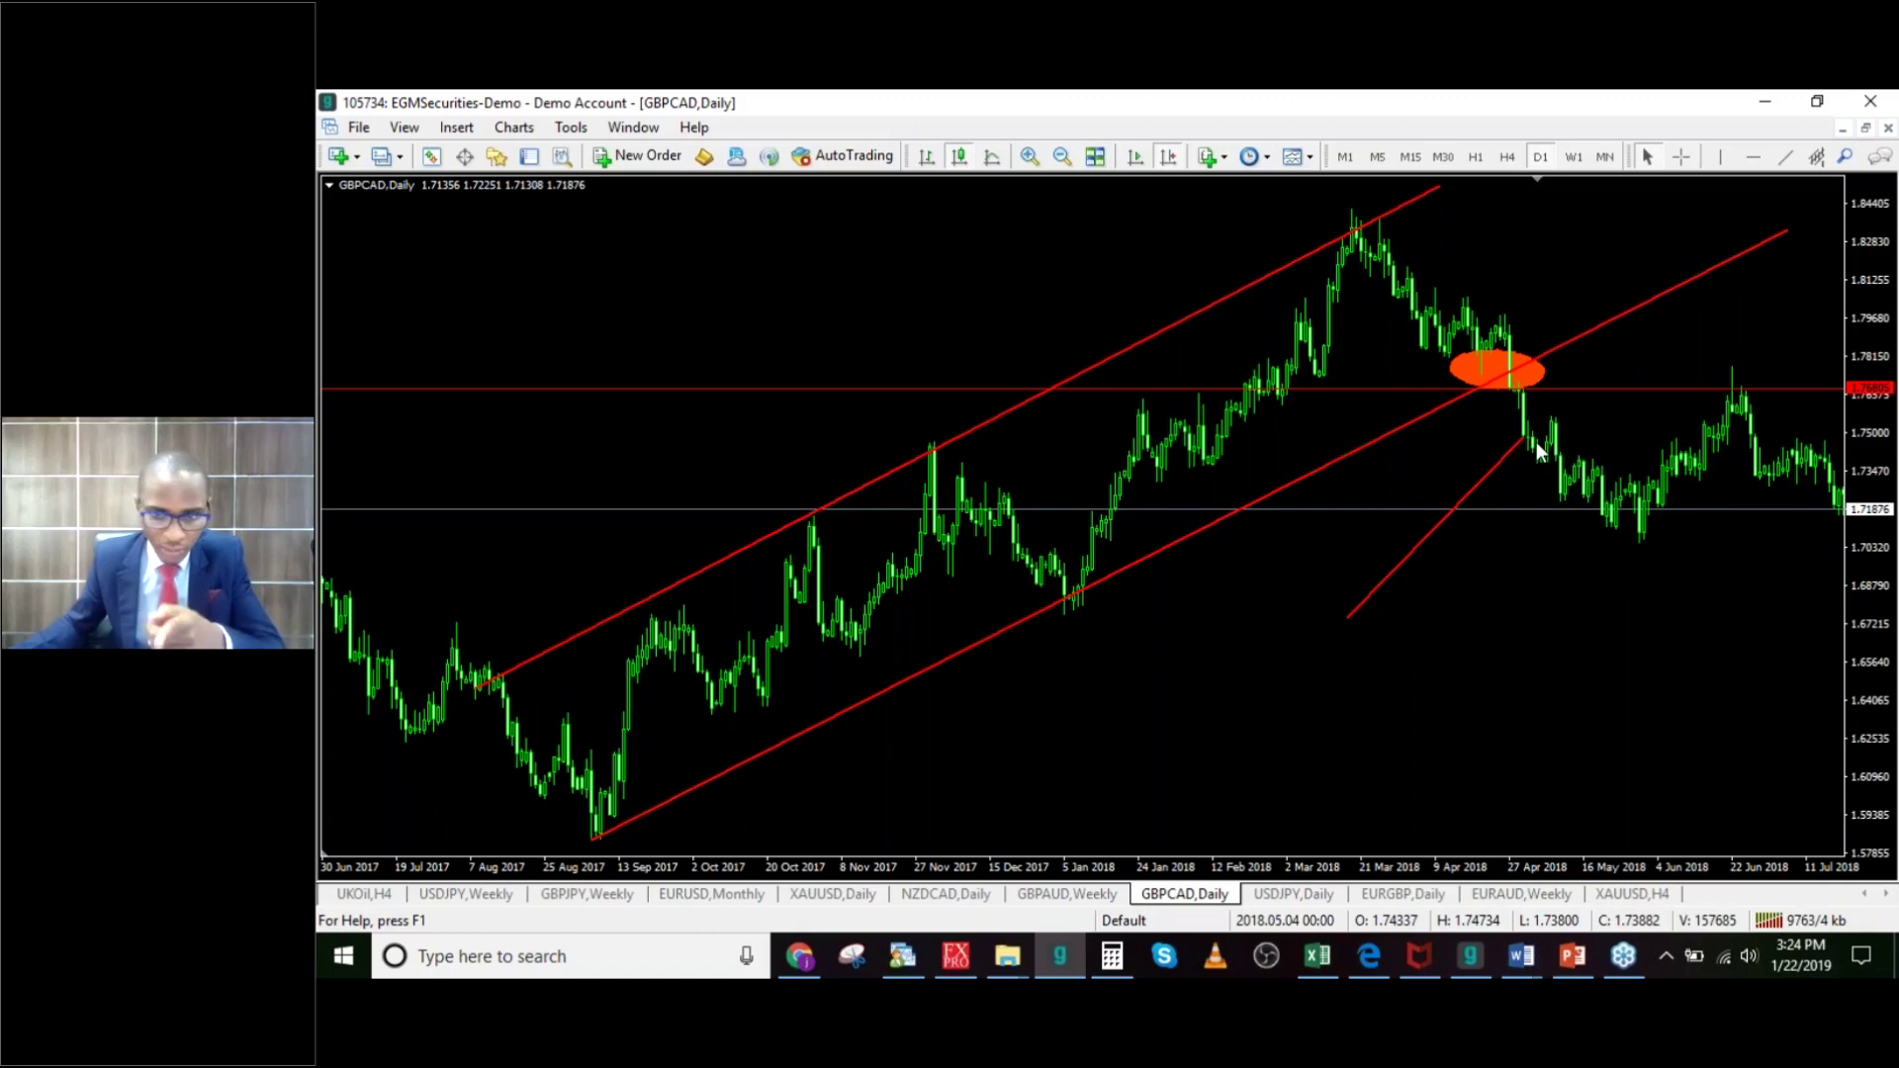
# Step: Add a horizontal line at about 1.801, across the April 2018 swing highs above the breakout
pyautogui.moveTo(1531, 447)
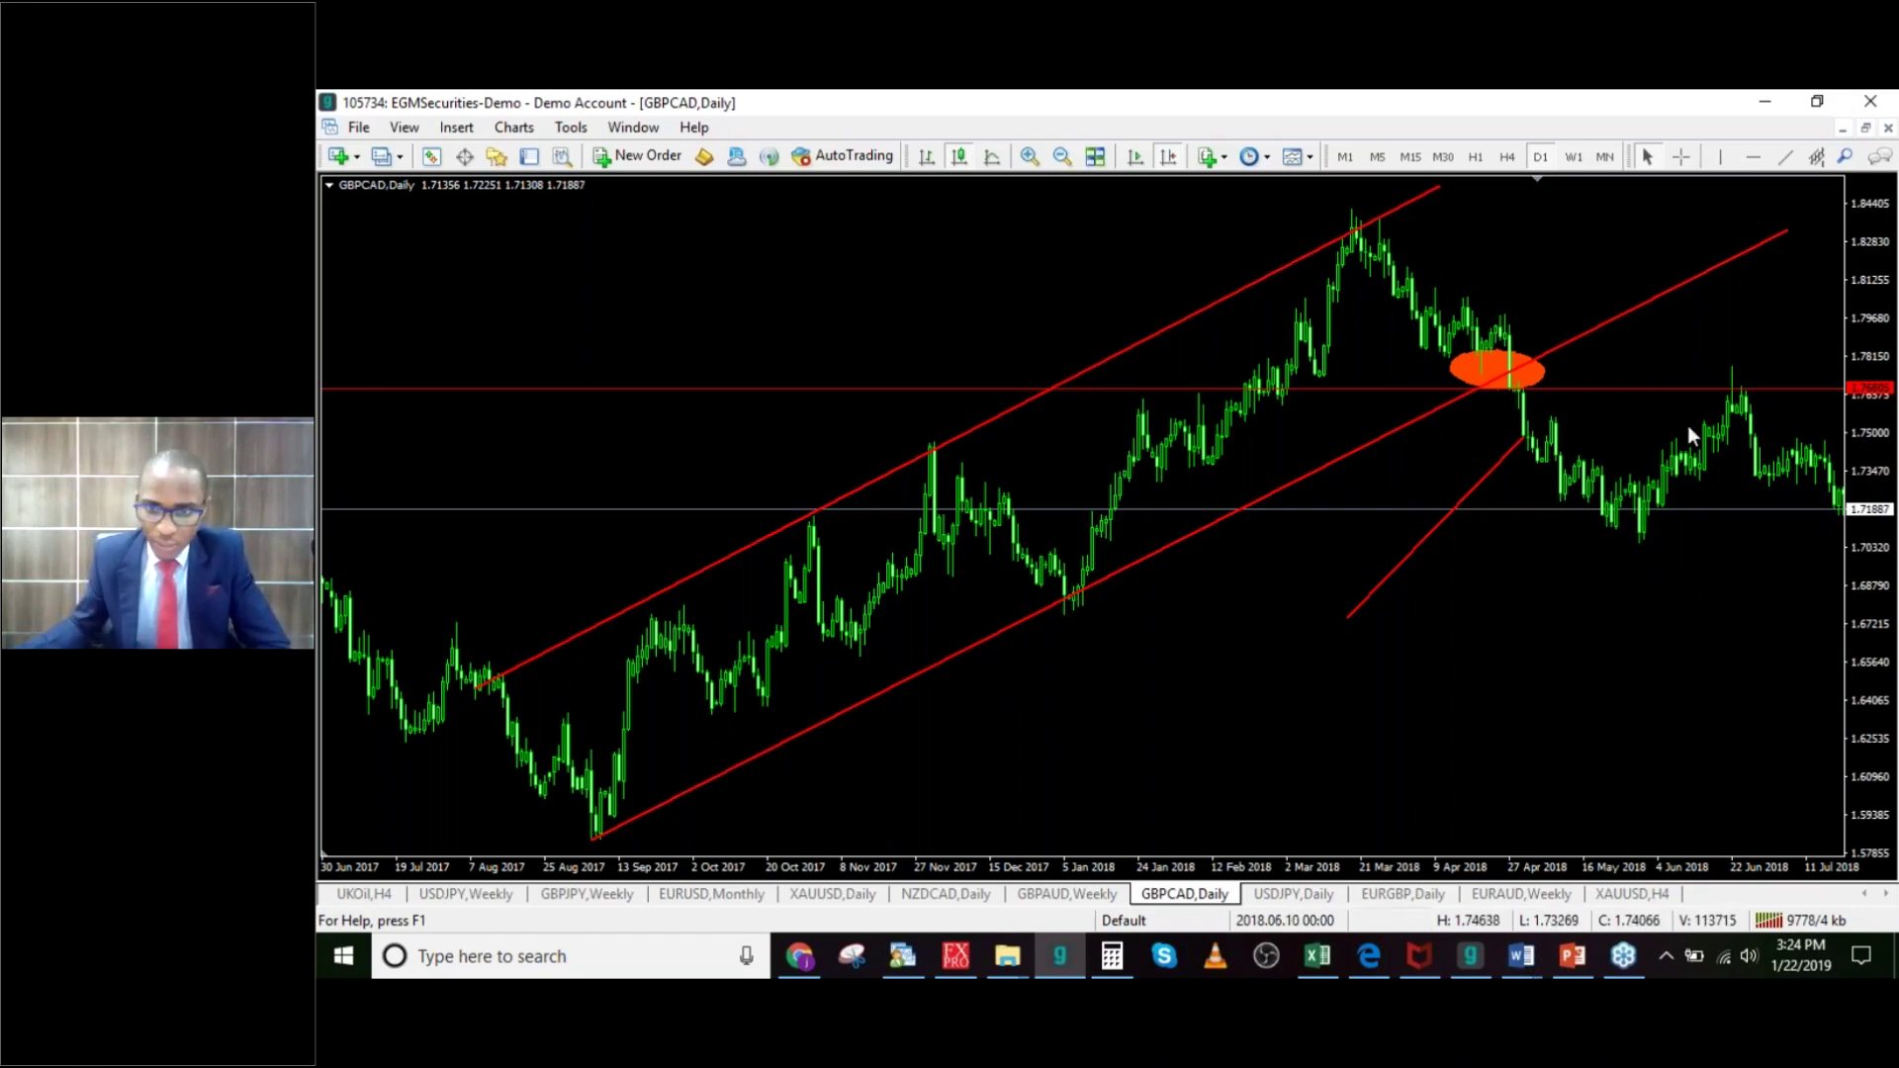
pyautogui.click(1753, 156)
pyautogui.click(1402, 308)
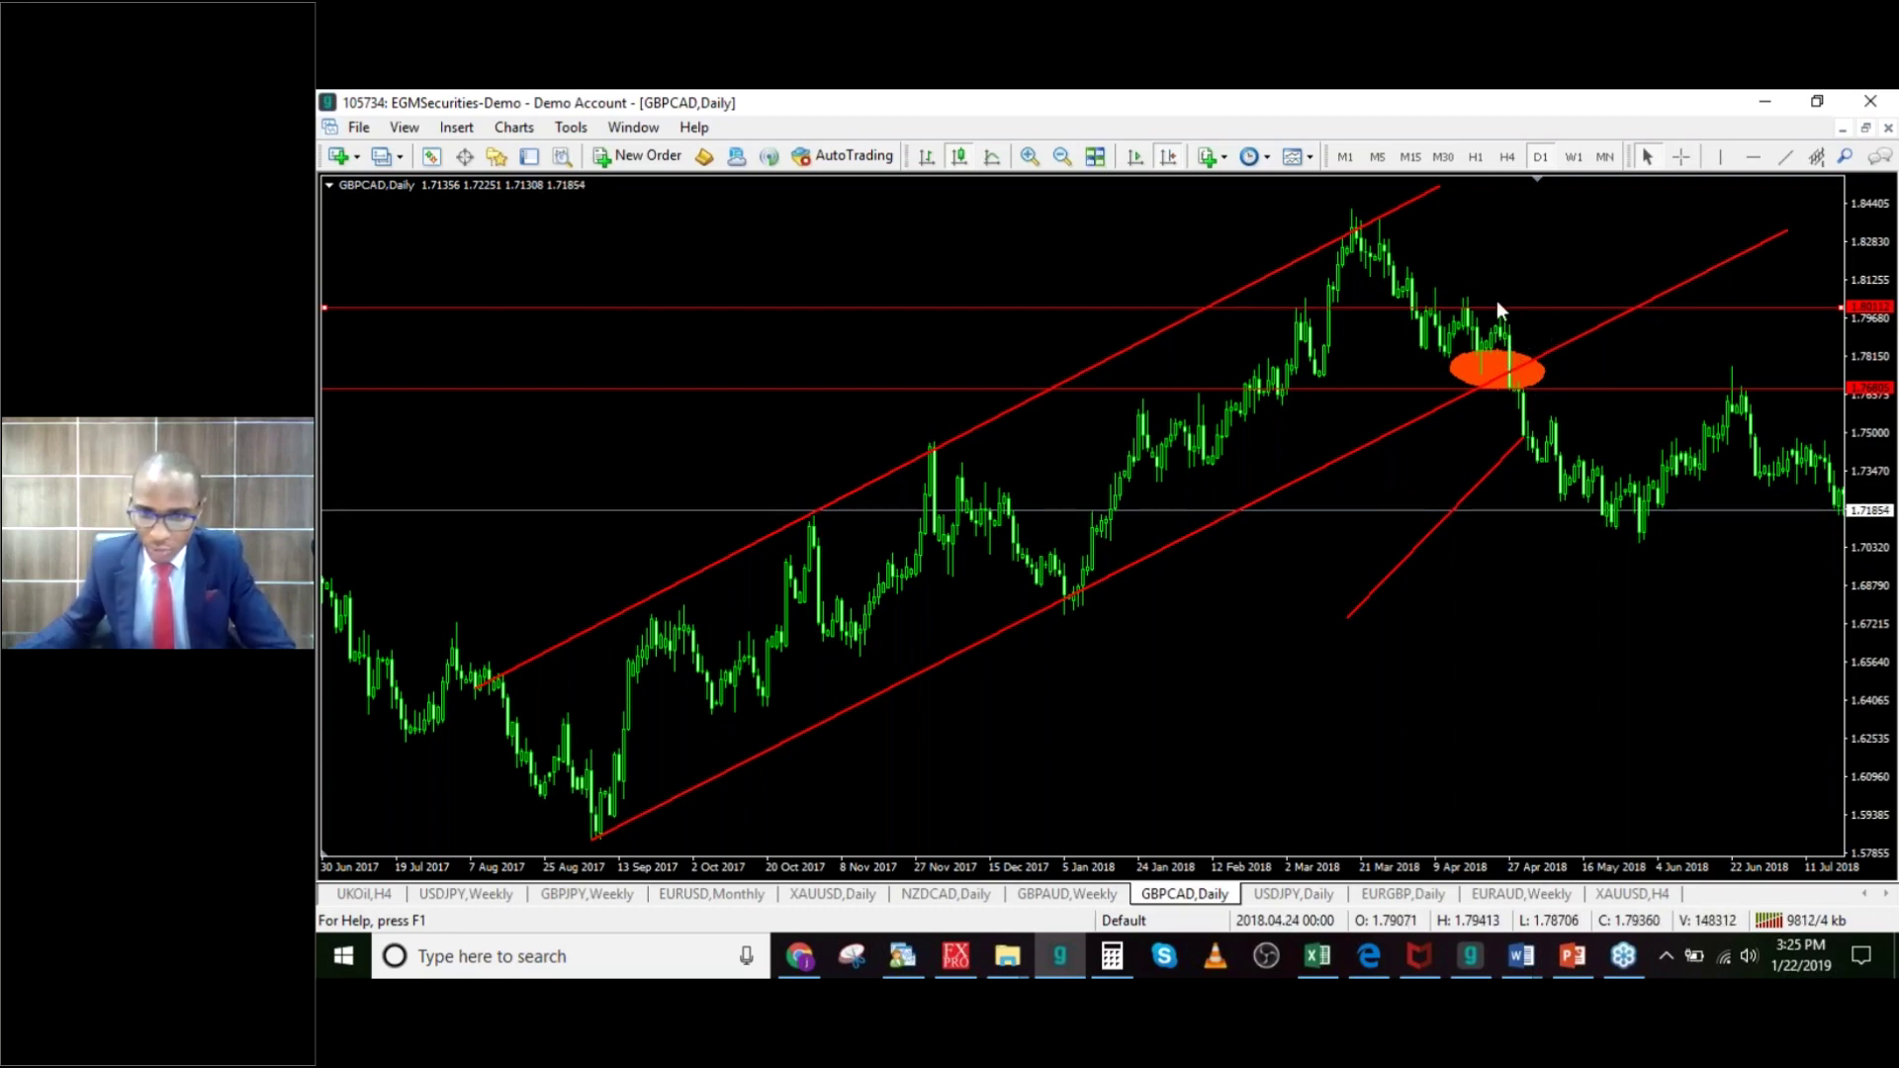
# Step: Add another horizontal line and lower it to about 1.711, near the May 2018 lows
pyautogui.click(1753, 159)
pyautogui.click(1521, 246)
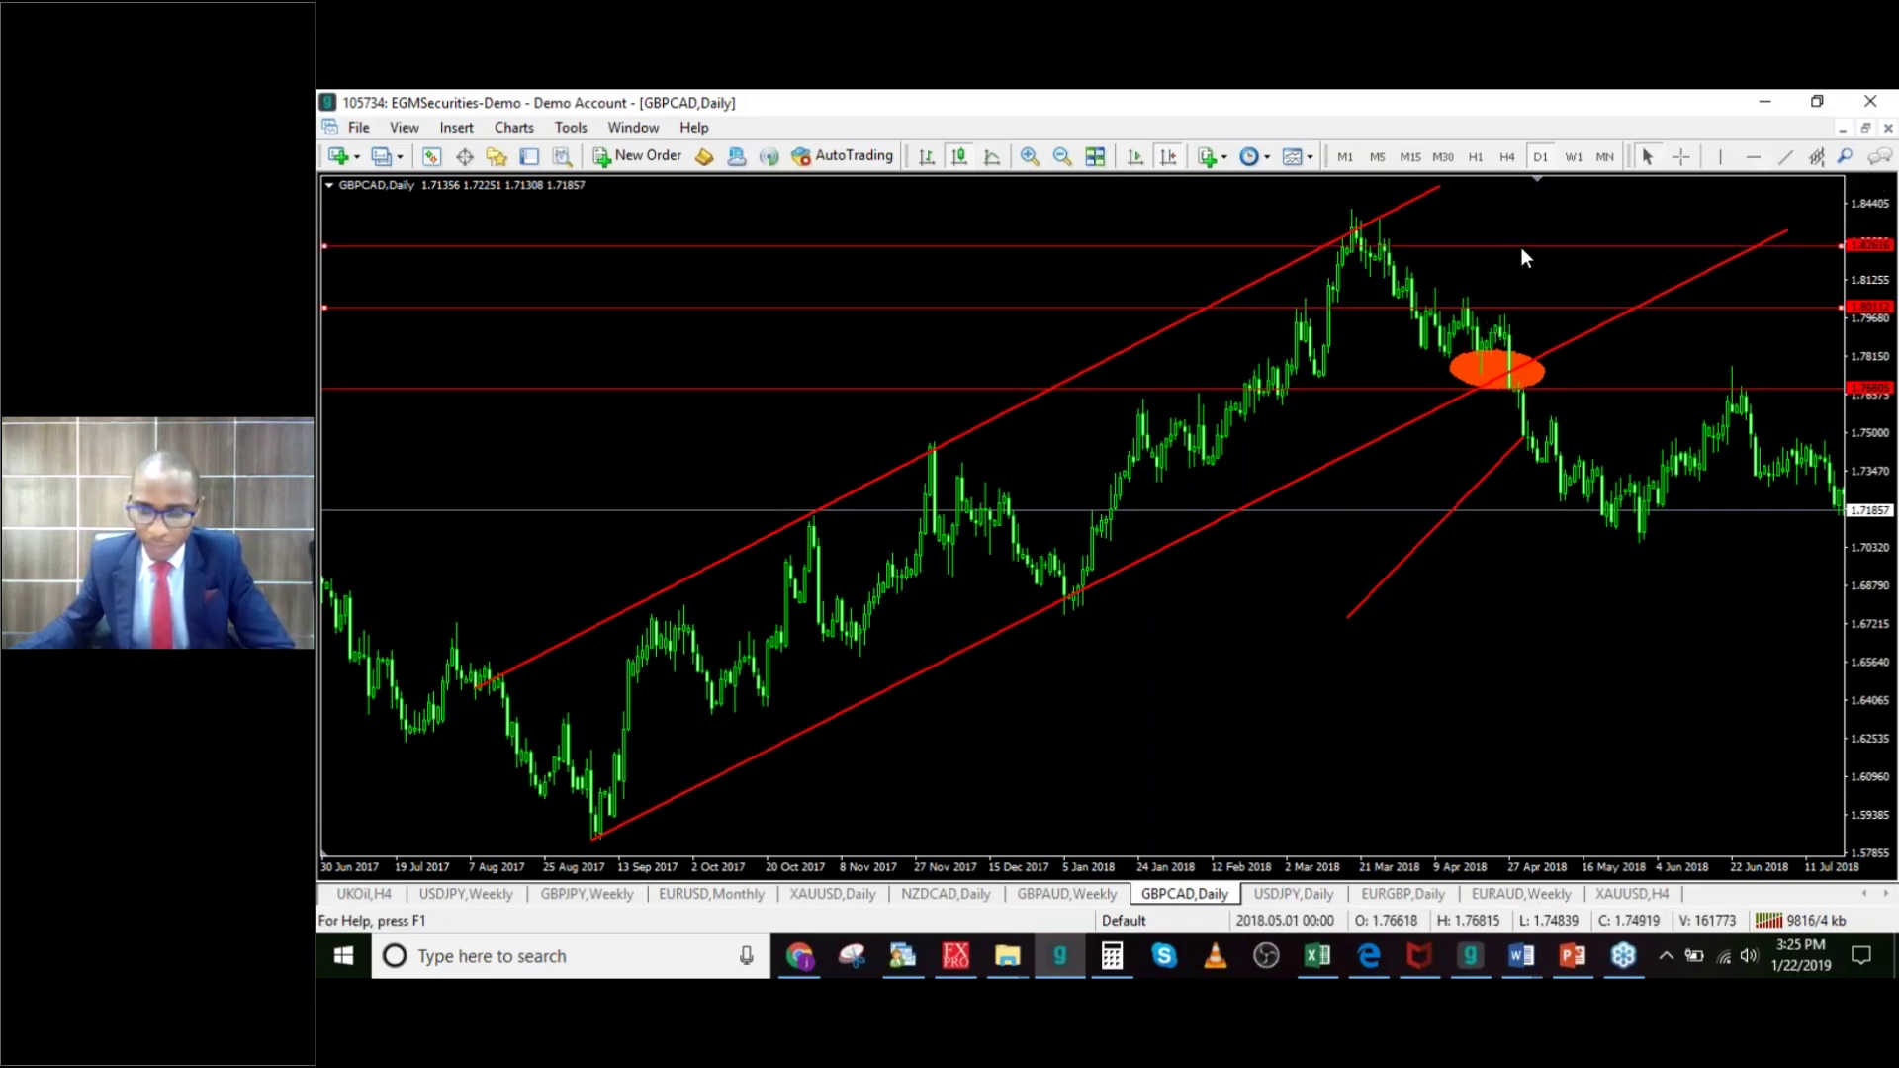
pyautogui.moveTo(1505, 244); pyautogui.dragTo(1511, 449)
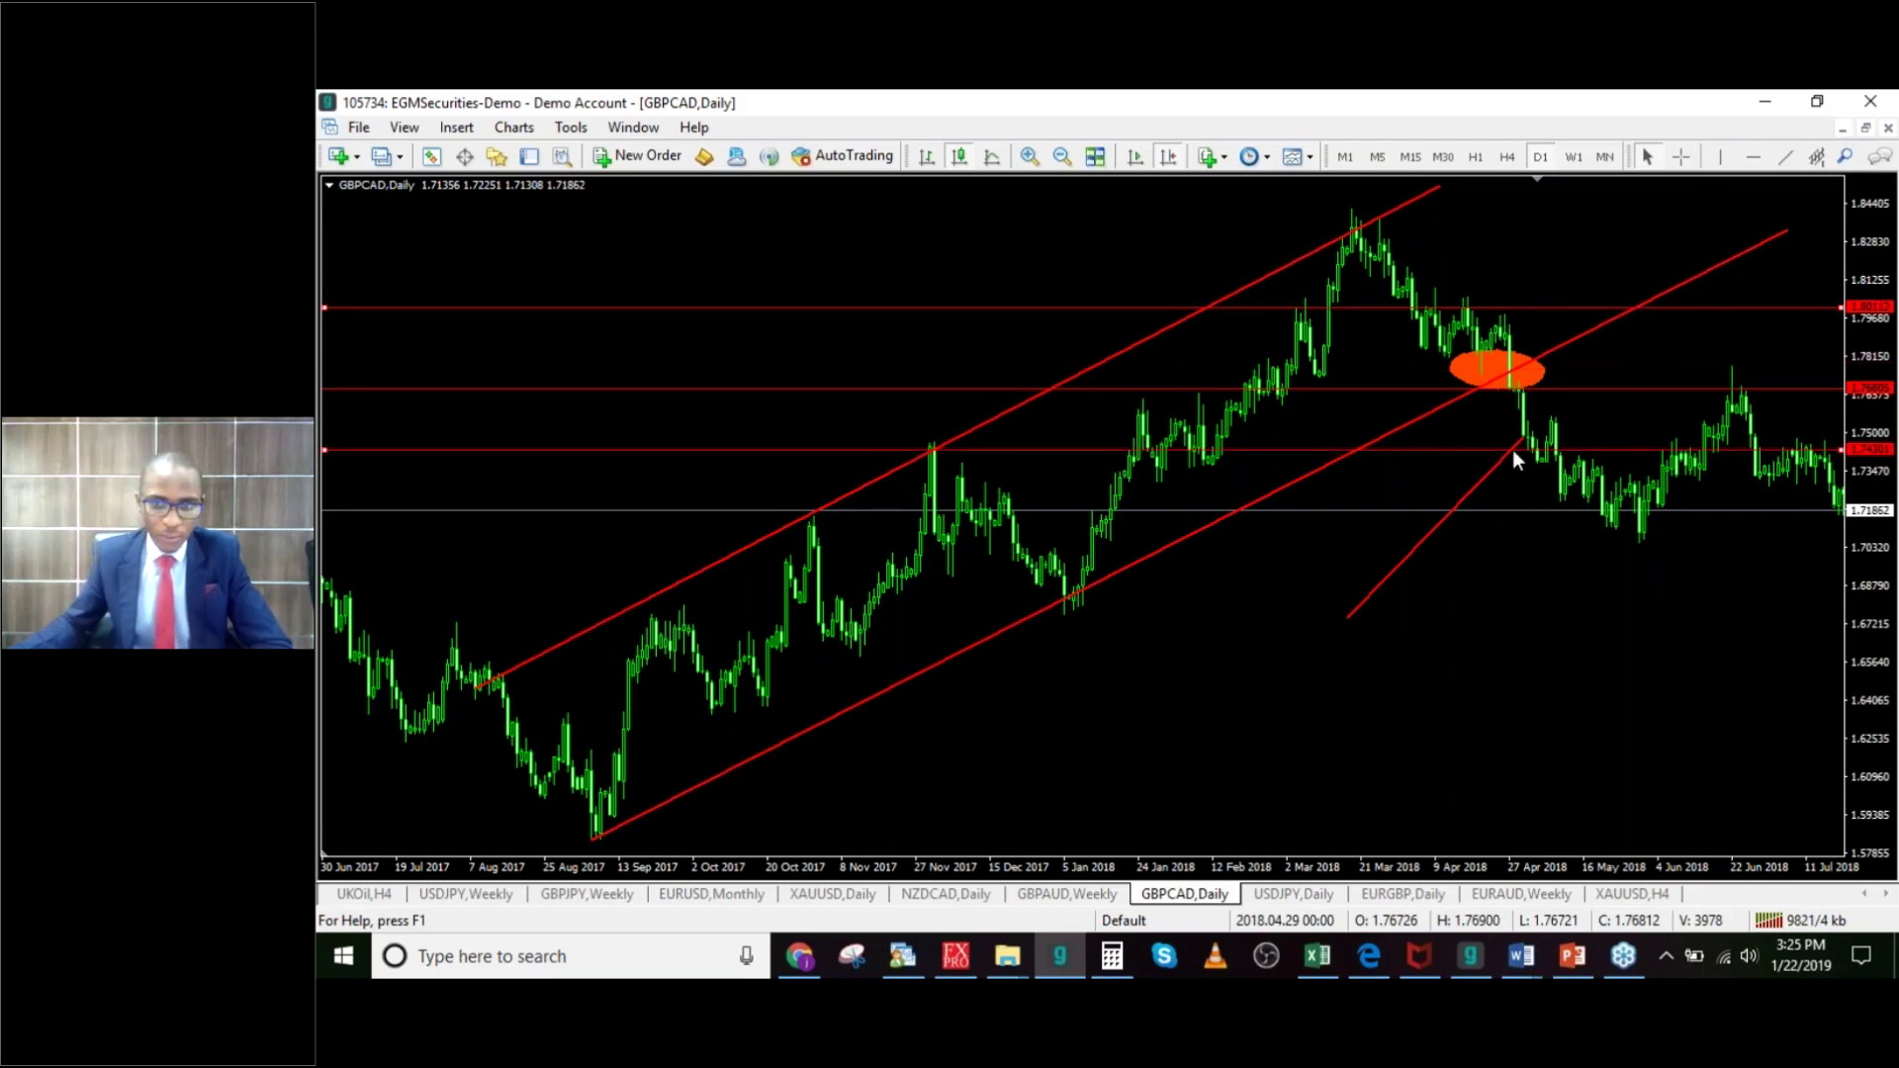
pyautogui.moveTo(1511, 449); pyautogui.dragTo(1515, 489)
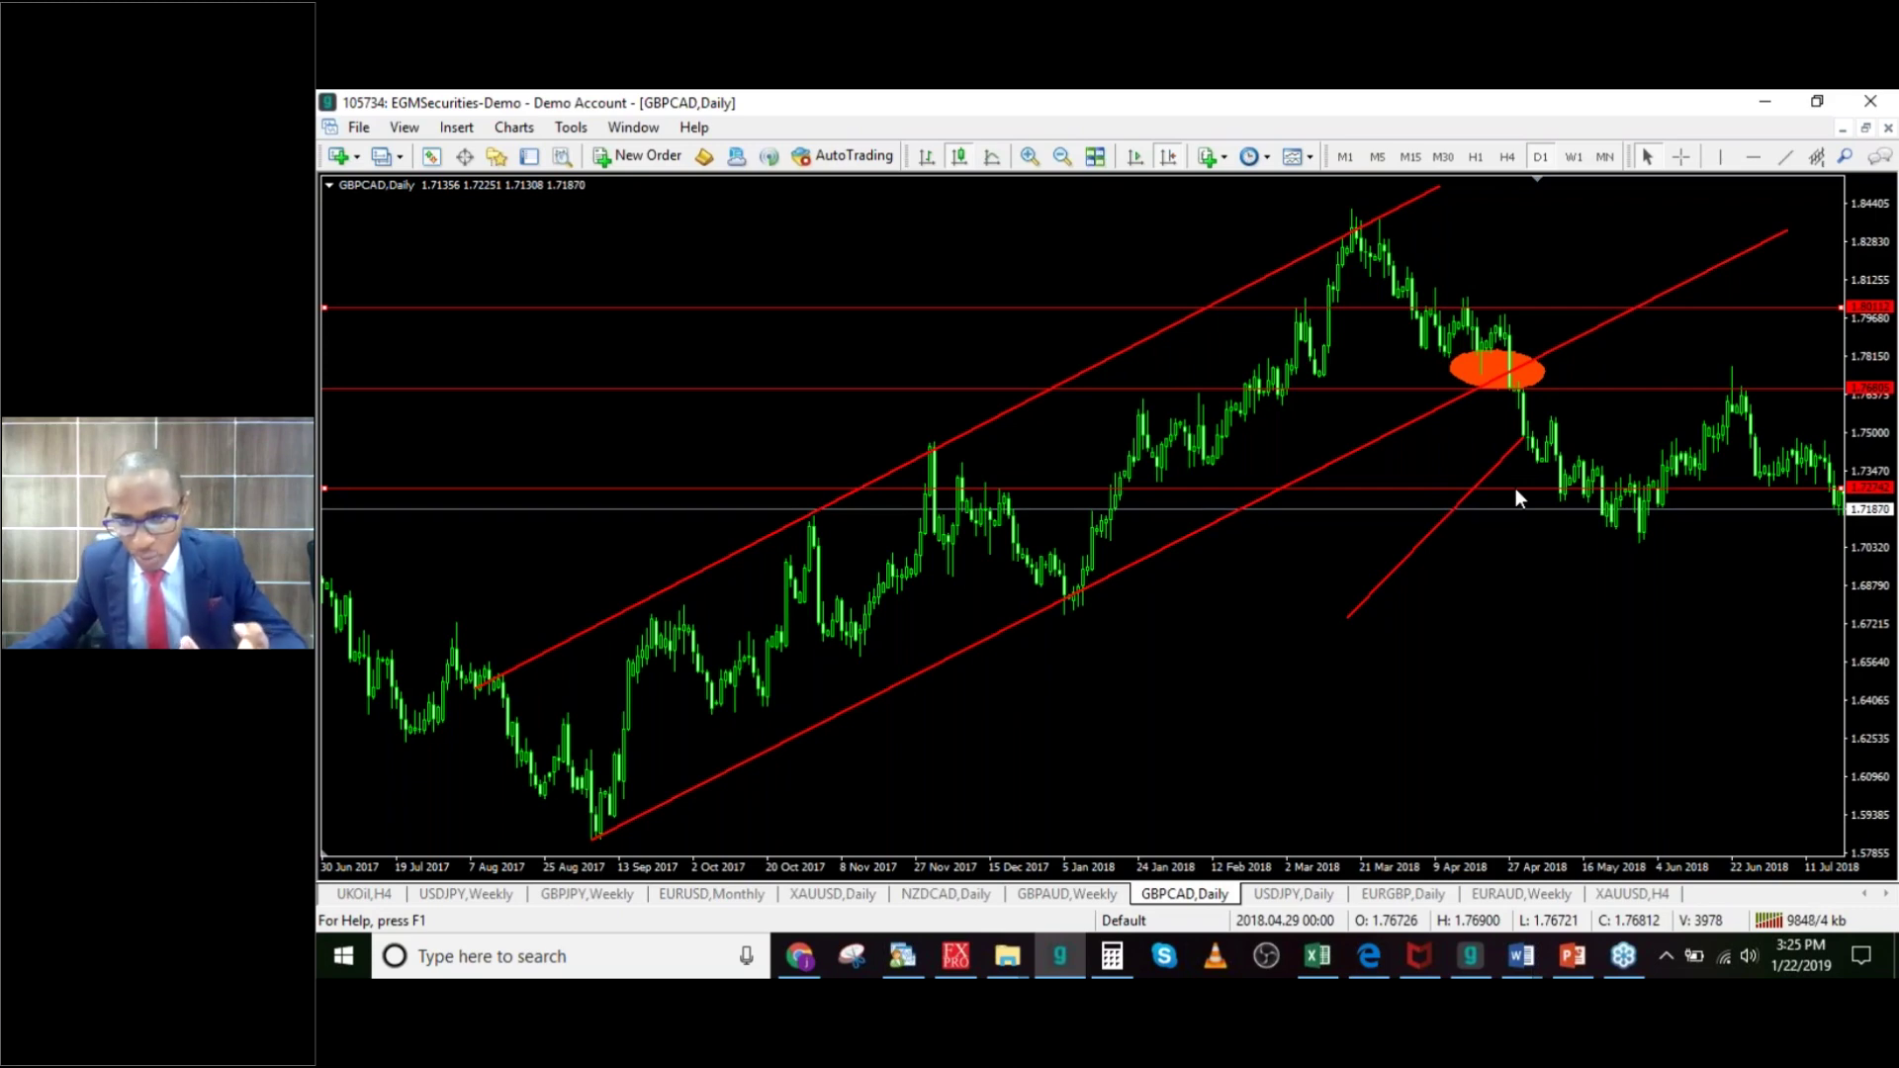
pyautogui.moveTo(1515, 488); pyautogui.dragTo(1526, 530)
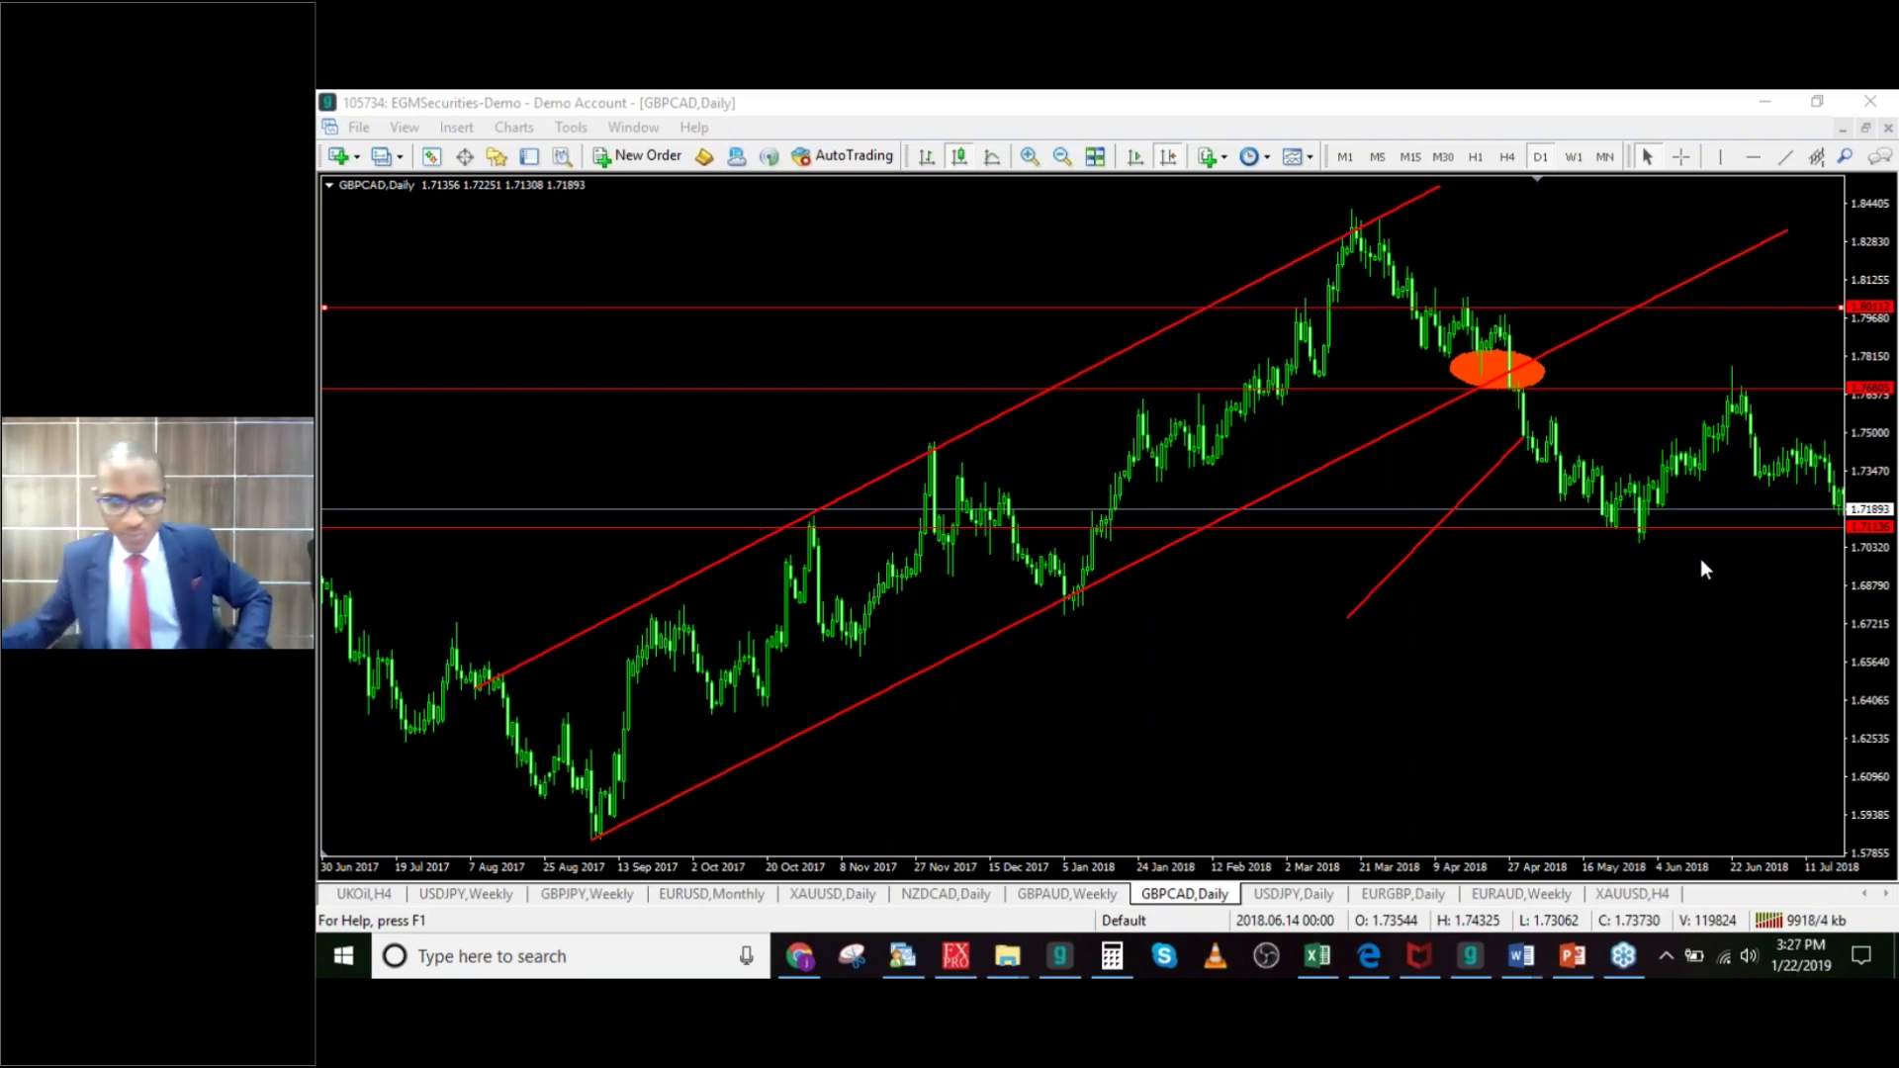
# Step: Zoom in on the chart and examine the channel breakout around the orange ellipse and the surrounding horizontal levels
pyautogui.click(1030, 158)
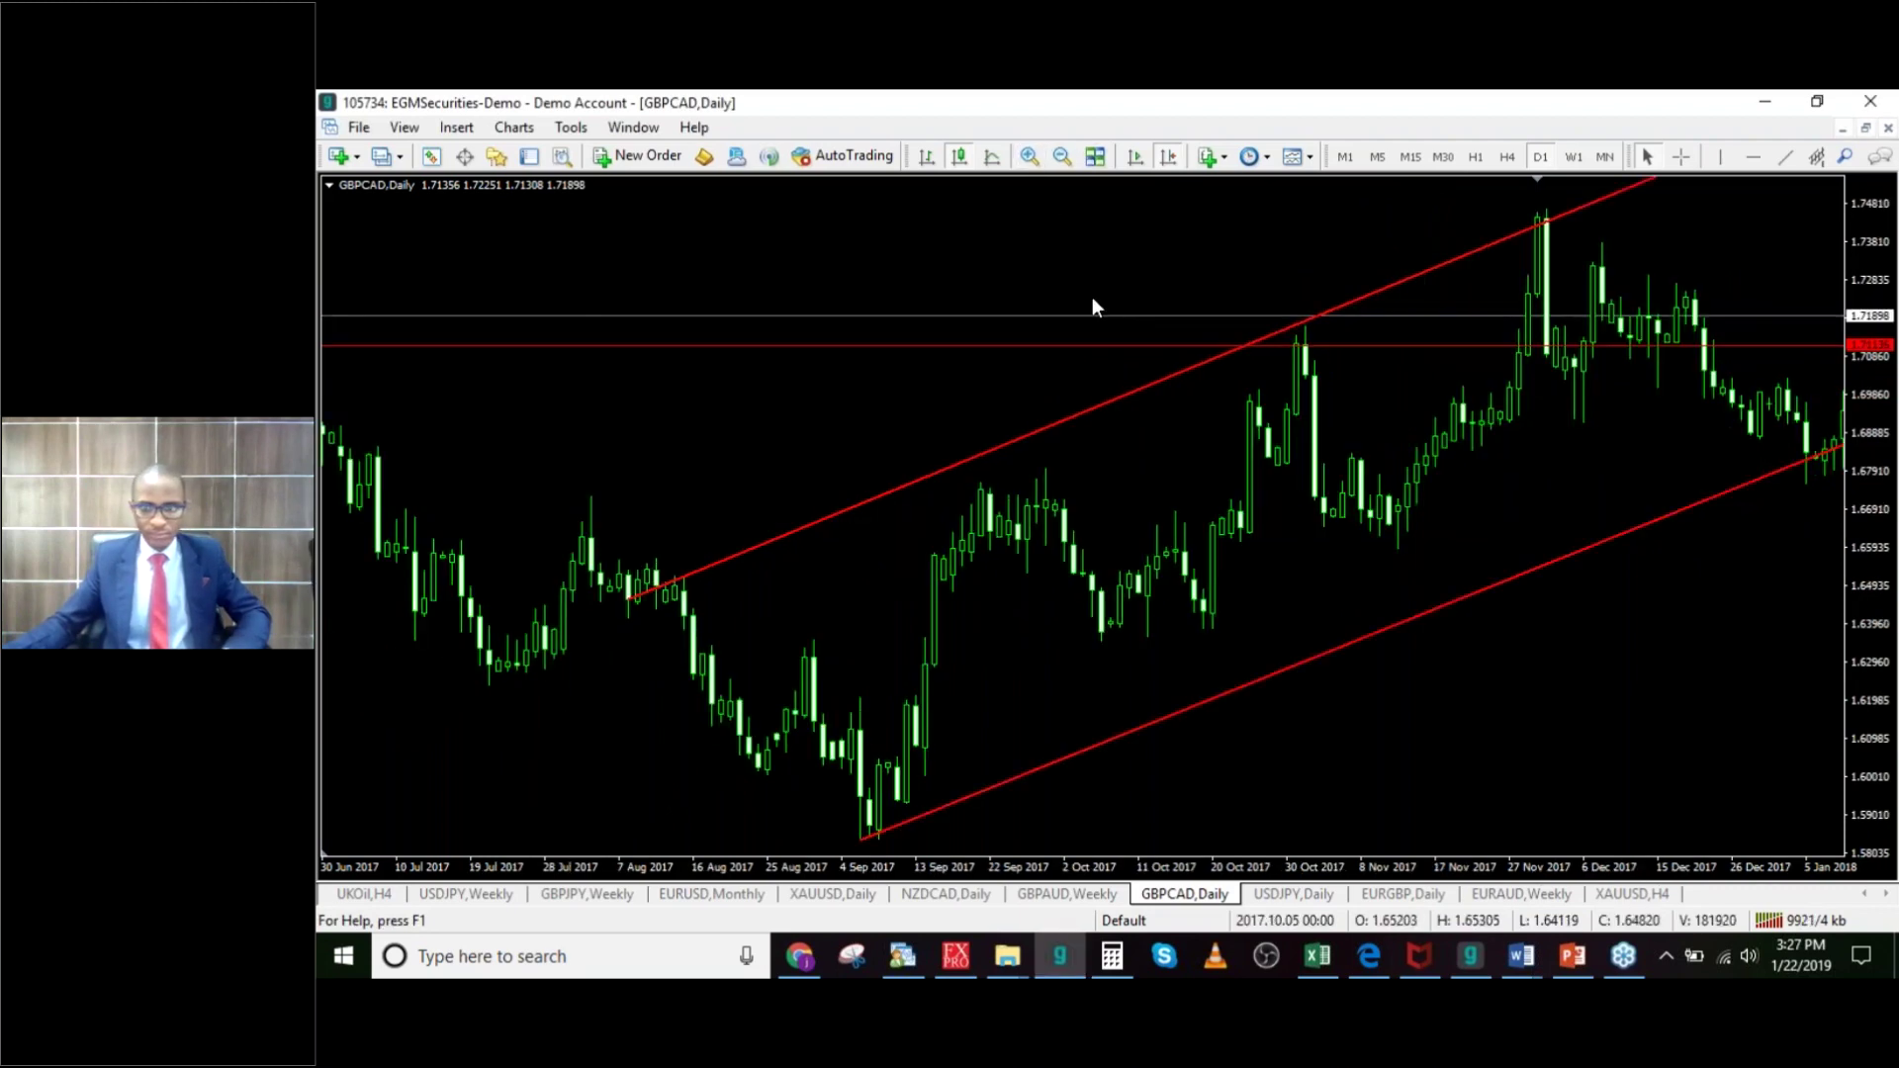
pyautogui.moveTo(1241, 322); pyautogui.dragTo(868, 322)
pyautogui.scroll(-10, 868, 323)
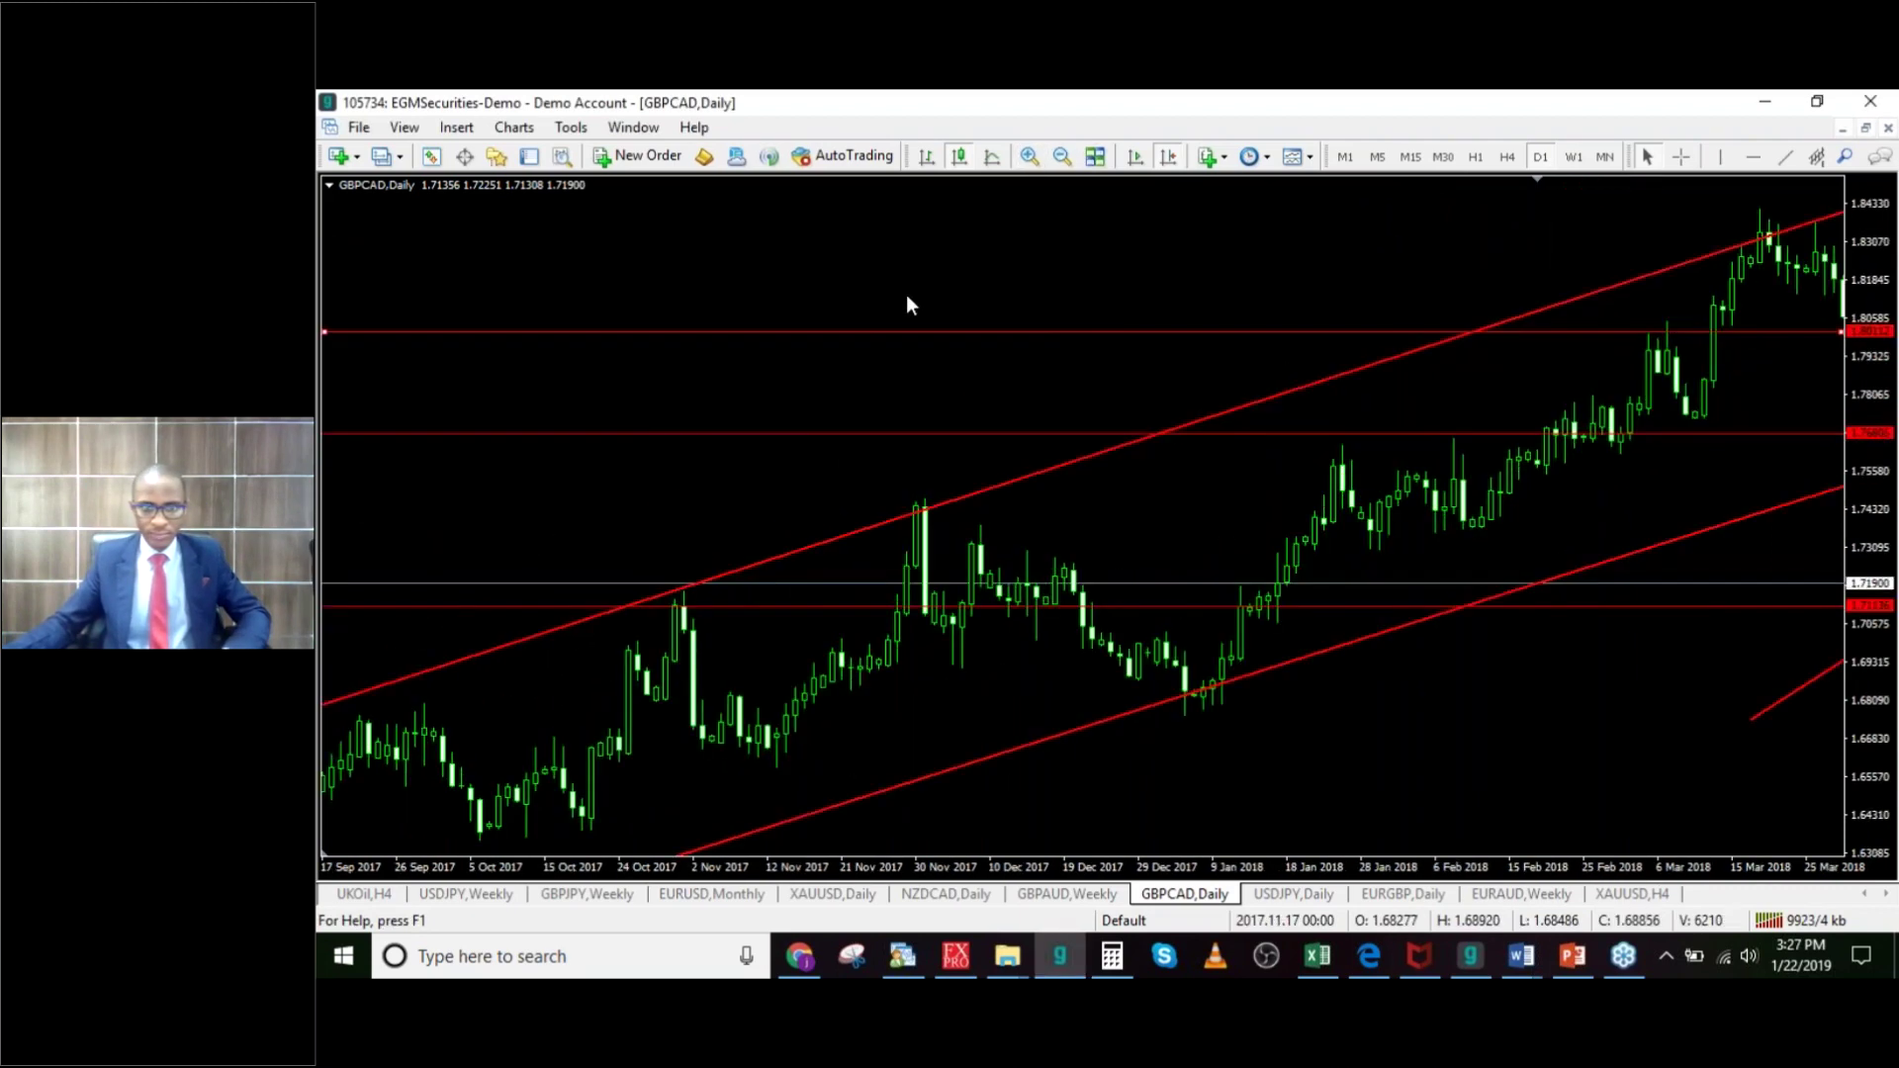
pyautogui.scroll(-7, 1094, 251)
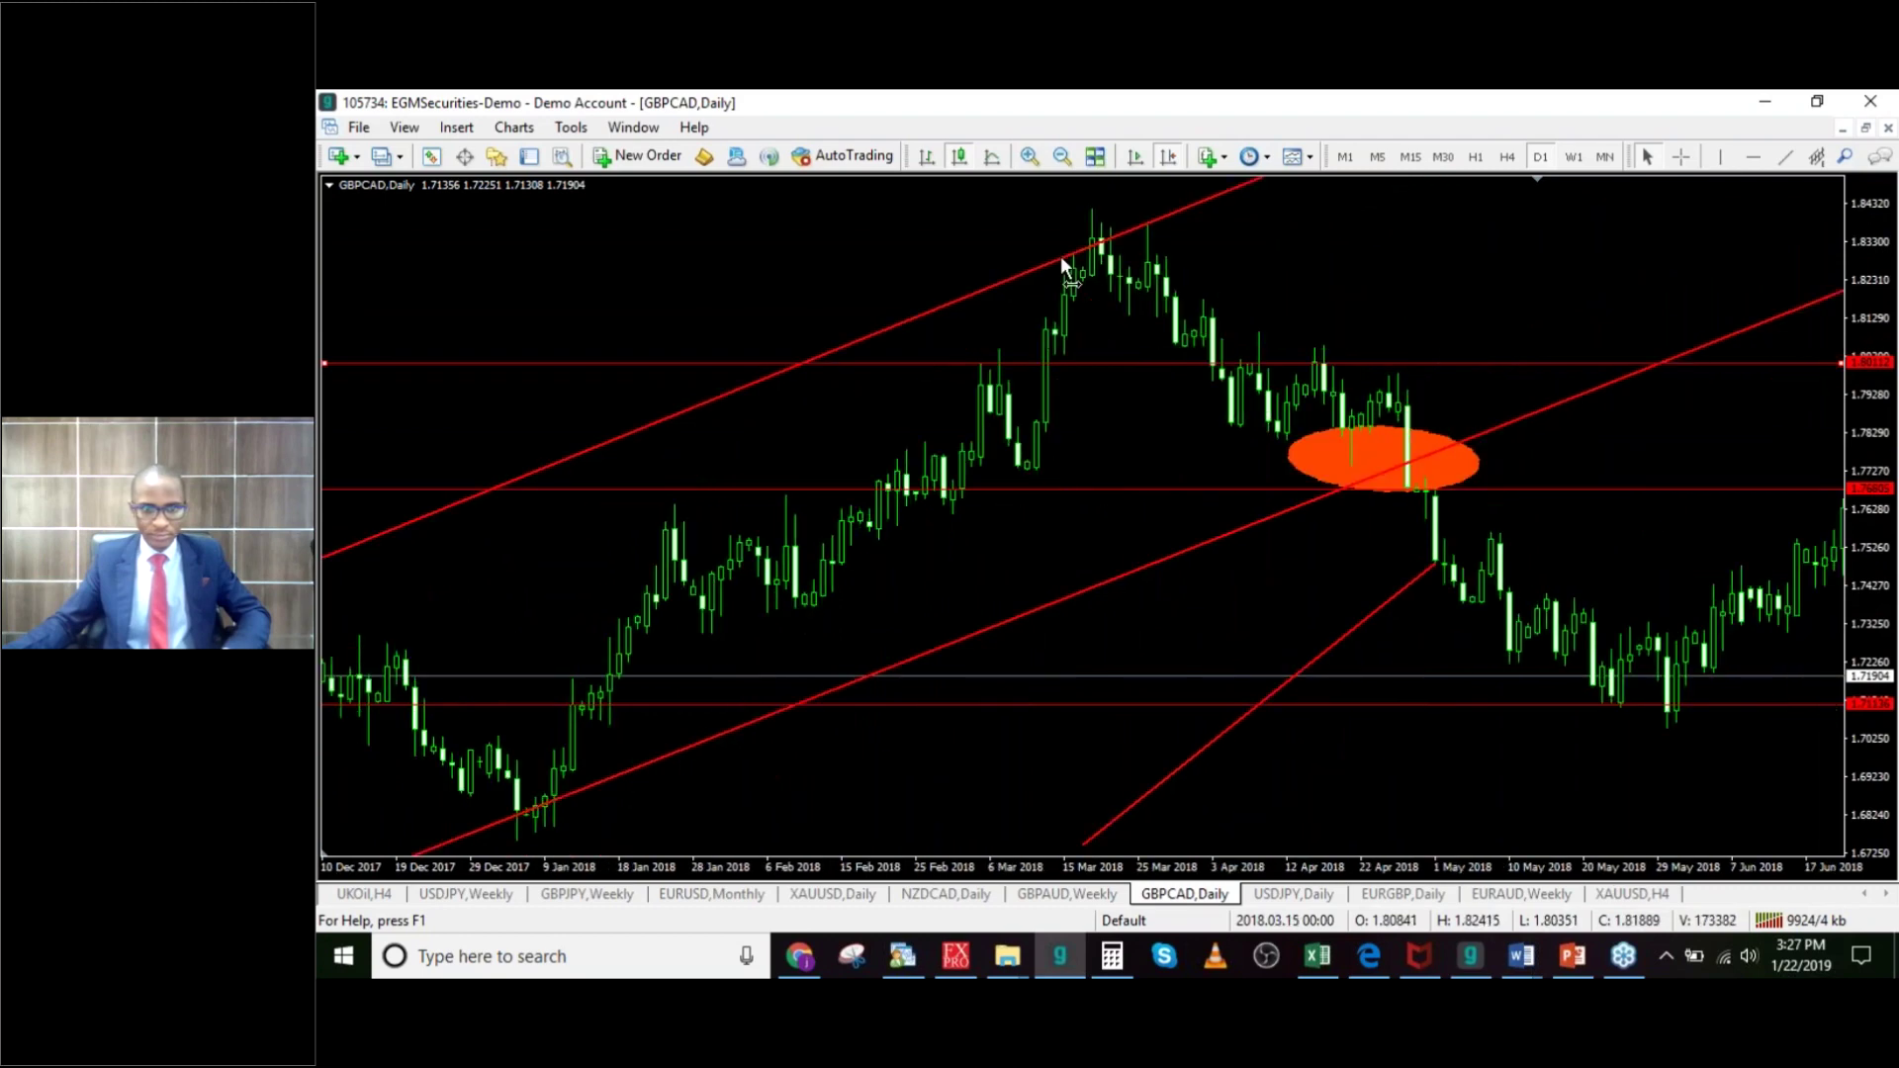
pyautogui.scroll(1, 969, 247)
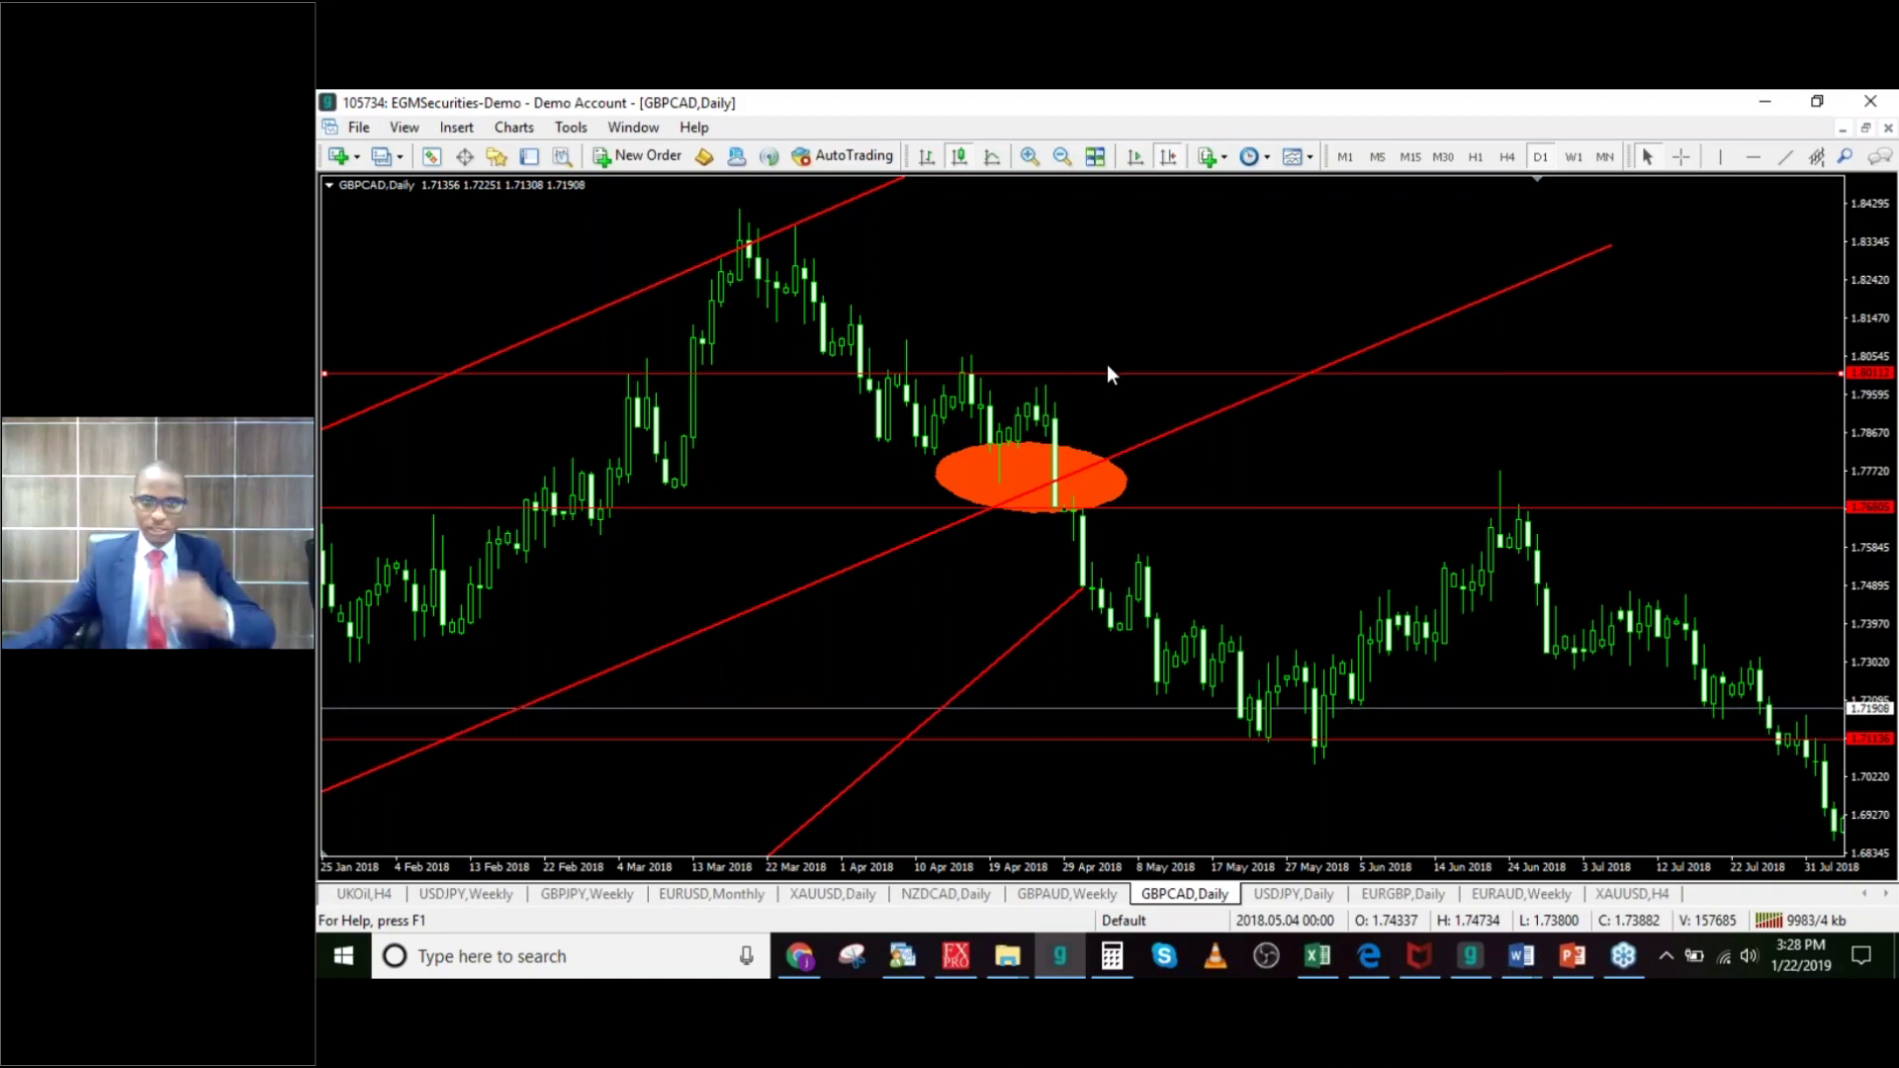
pyautogui.moveTo(1098, 283); pyautogui.dragTo(1501, 366)
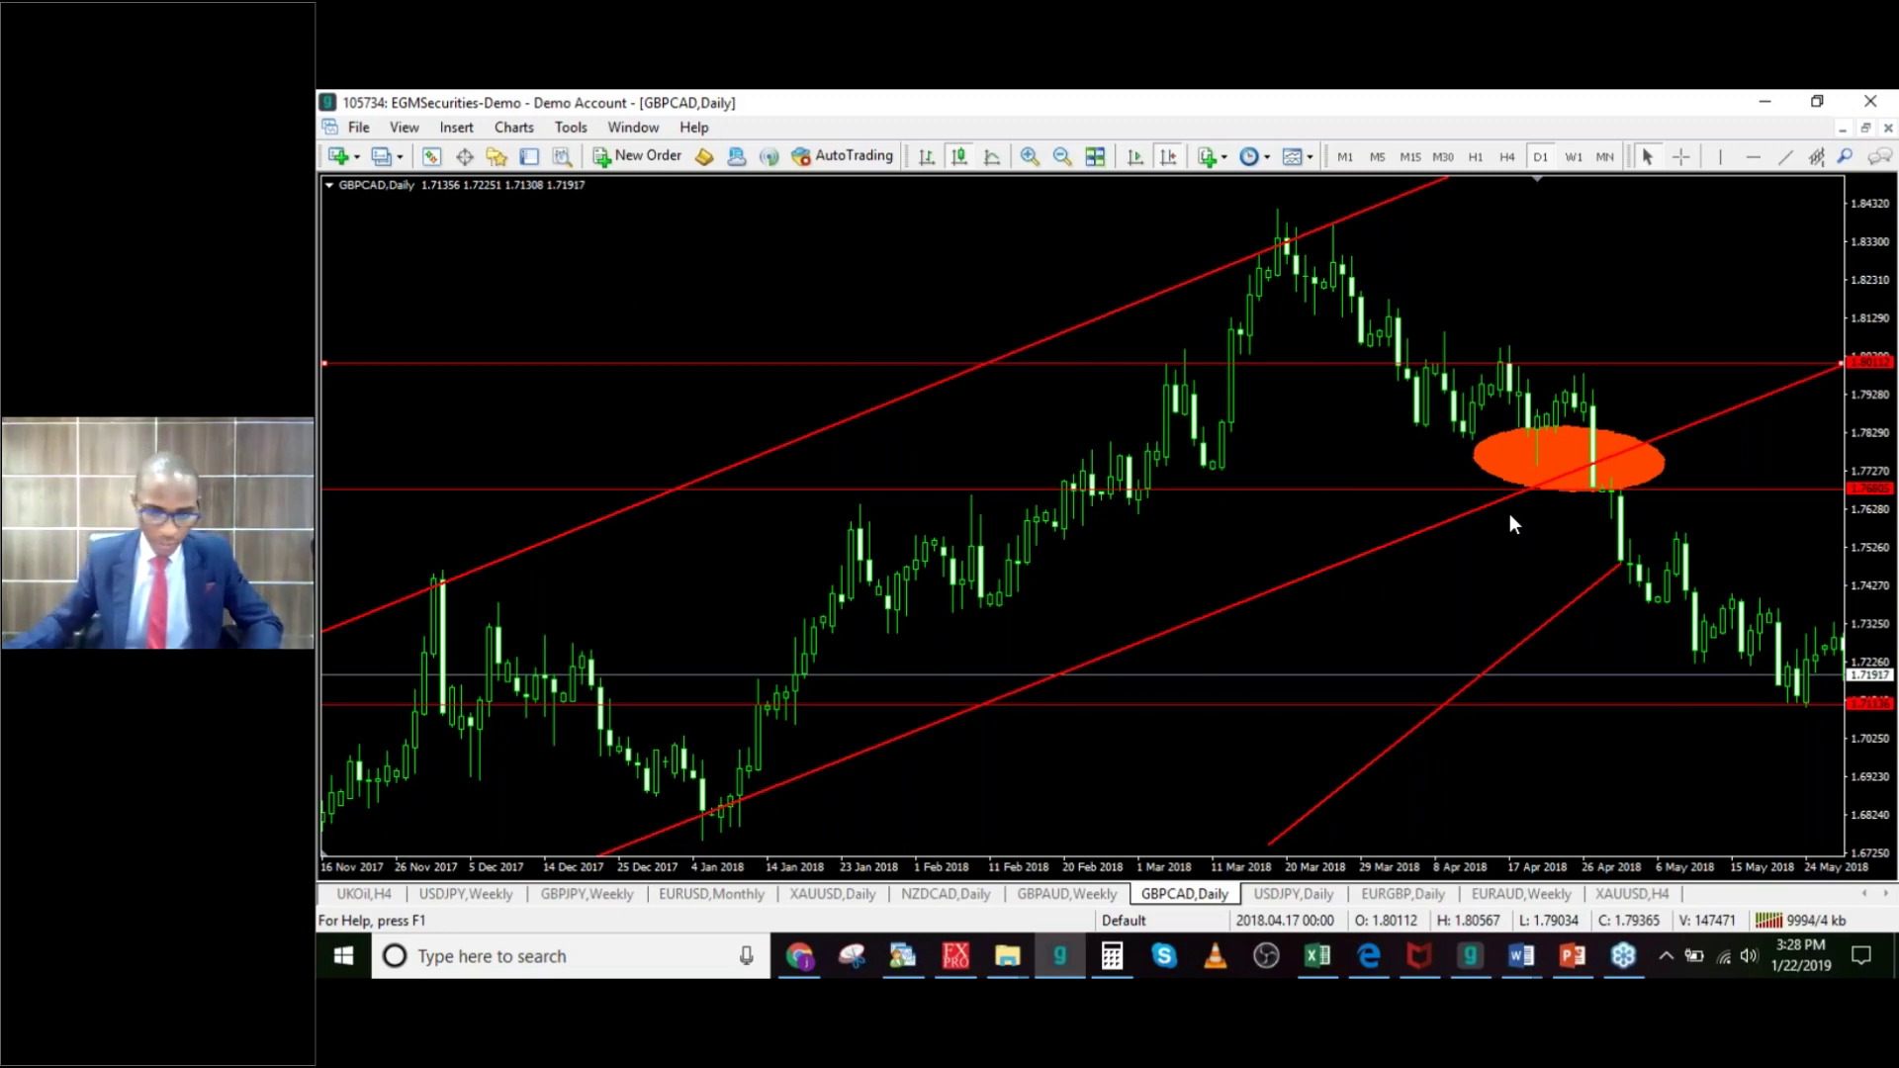
# Step: Switch to the USDJPY daily chart and delete both existing falling channel lines
pyautogui.click(1309, 893)
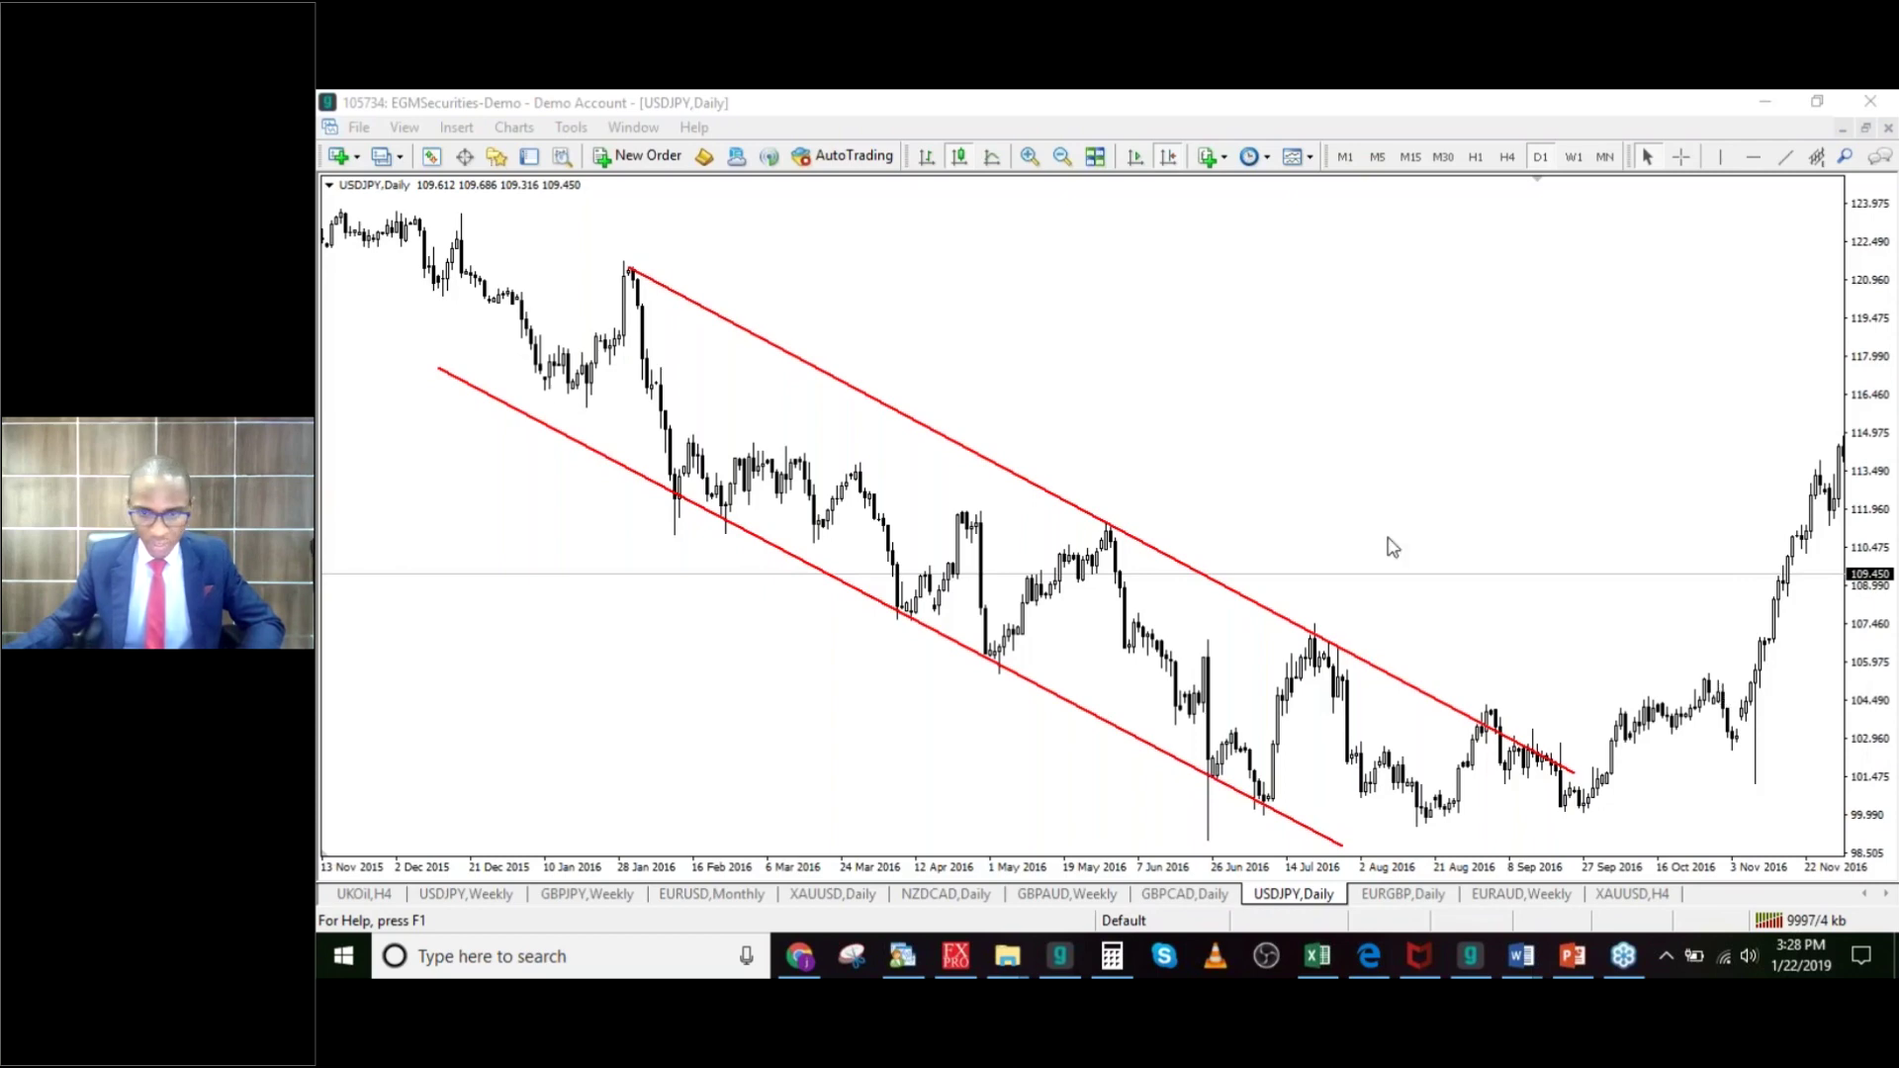
pyautogui.click(1256, 480)
pyautogui.press('BackSpace')
pyautogui.press('BackSpace')
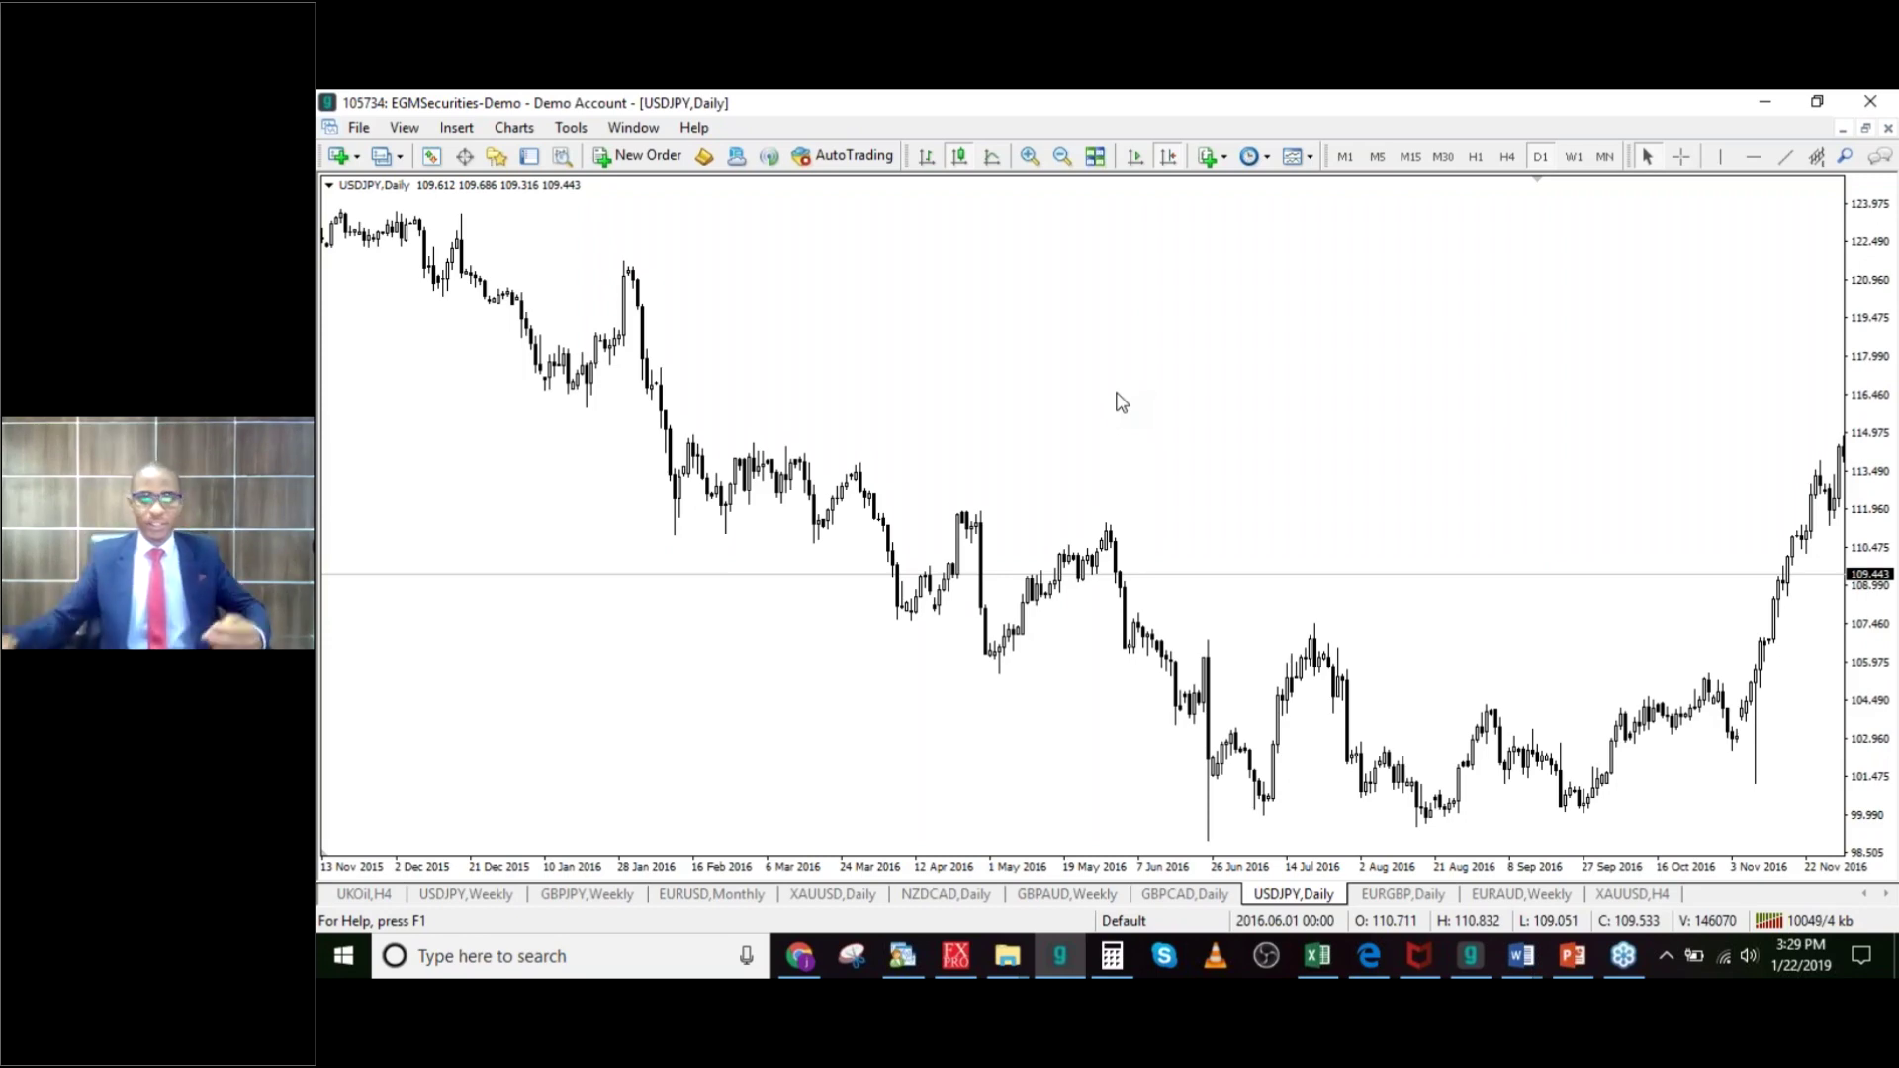
# Step: Draw a falling trendline from the late January 2016 high across the swing highs to about mid-October 2016
pyautogui.click(1788, 162)
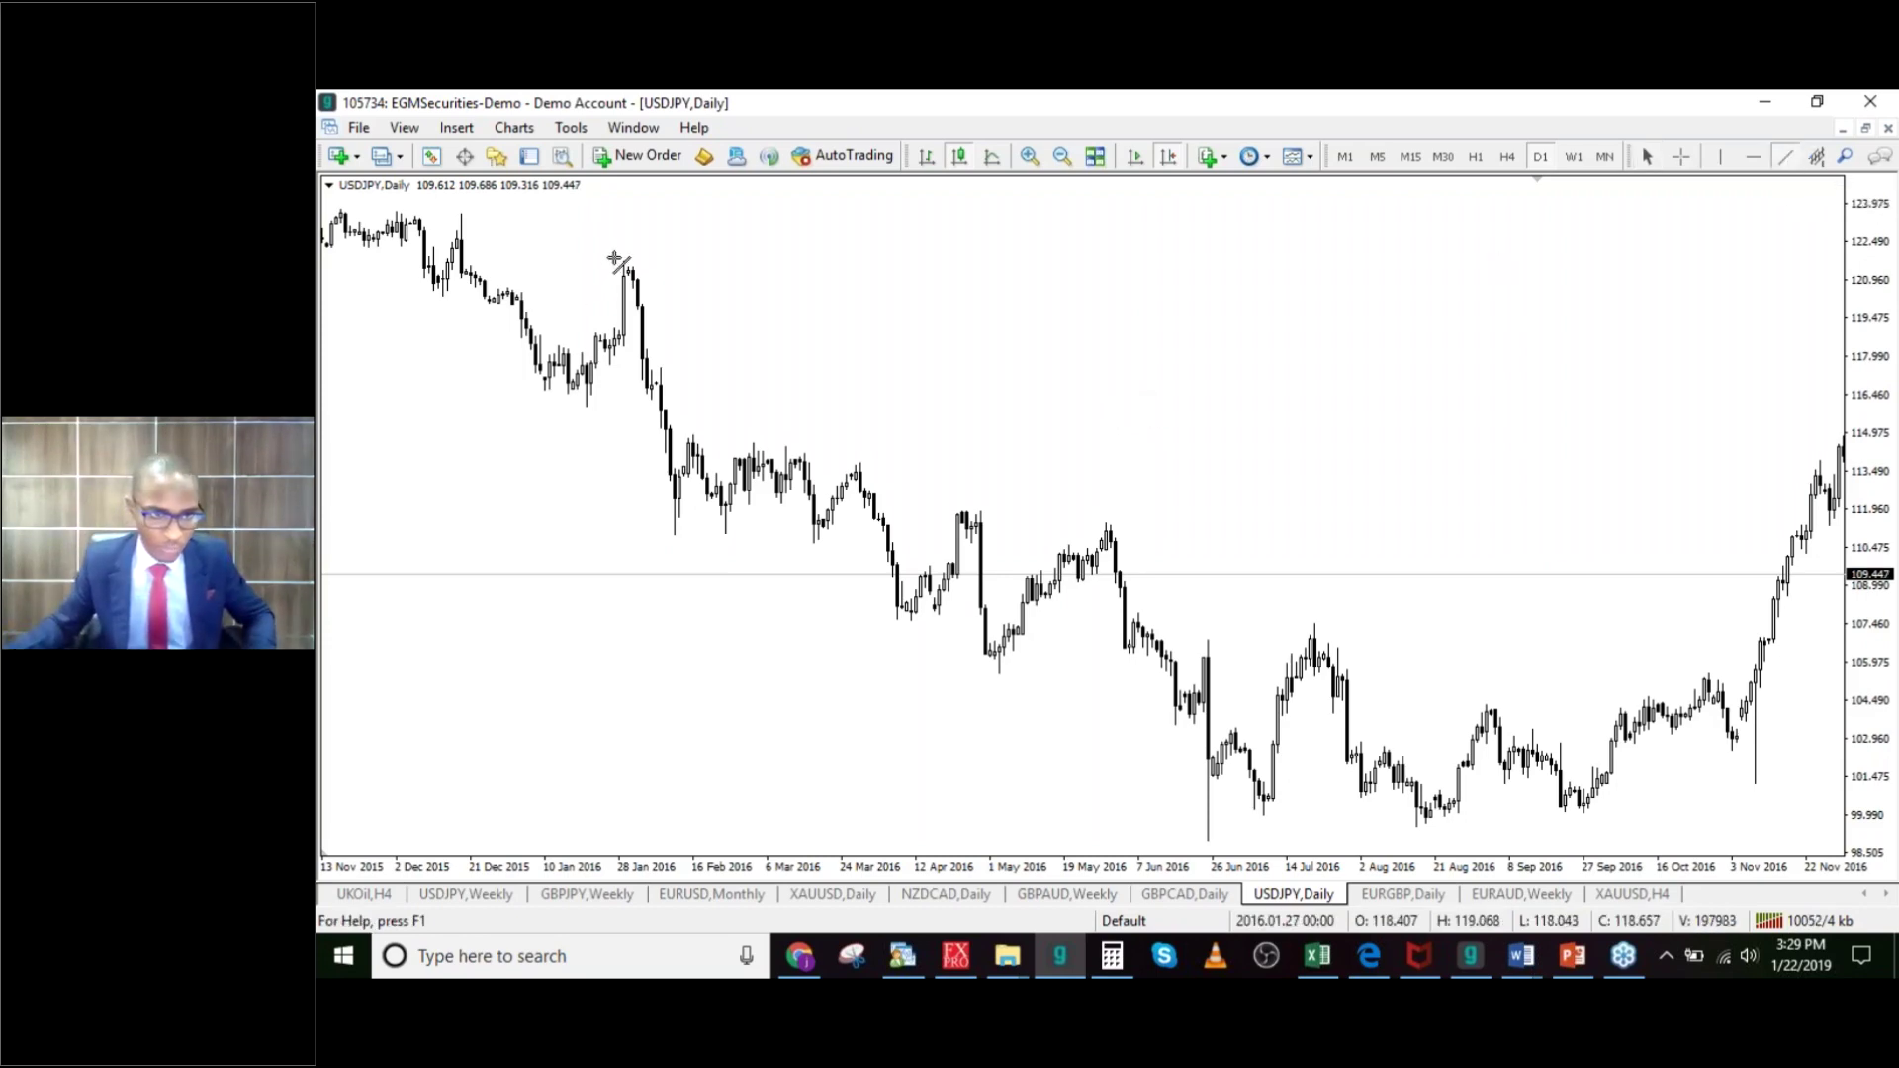
pyautogui.moveTo(623, 267); pyautogui.dragTo(1668, 803)
pyautogui.moveTo(1666, 803); pyautogui.dragTo(1662, 809)
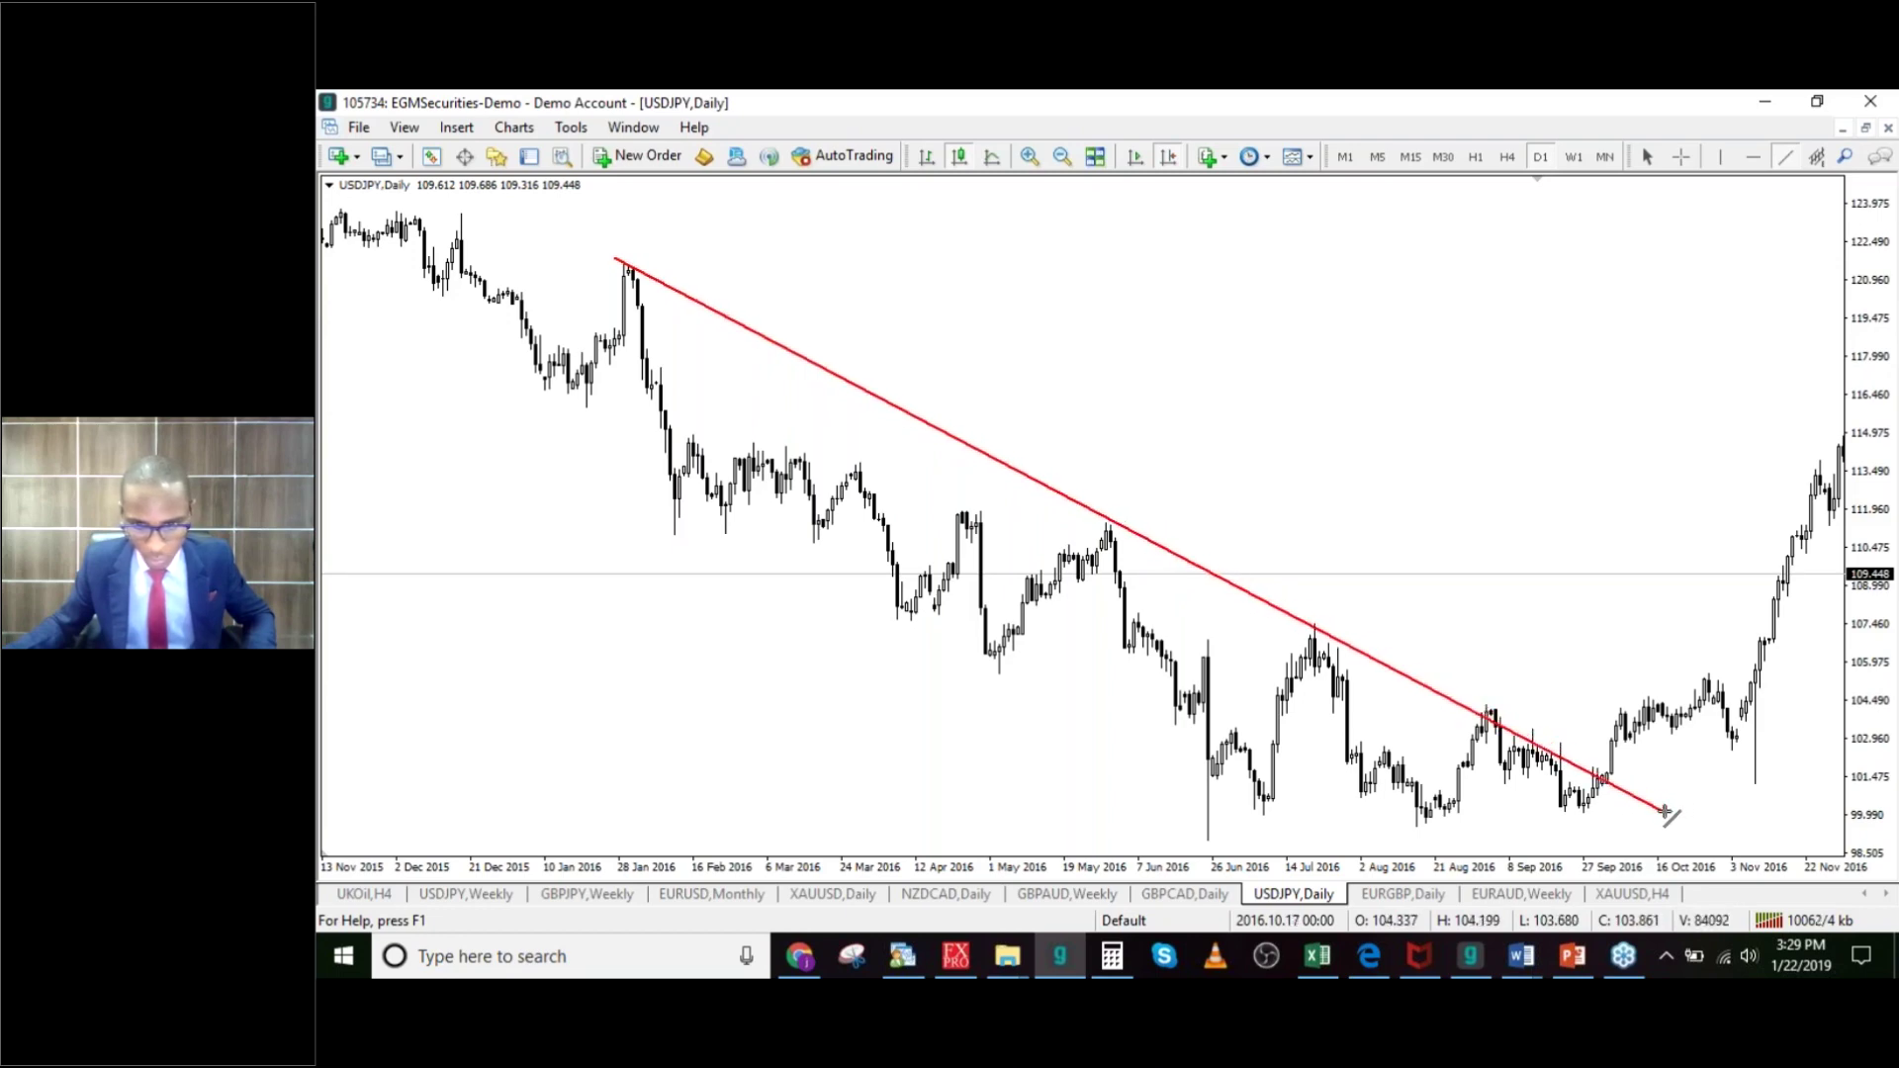
# Step: Draw the channel's lower trendline along the lows from mid-December 2015 to about early August 2016, lowering its start to fit the candles
pyautogui.click(1785, 156)
pyautogui.moveTo(462, 366)
pyautogui.mouseDown()
pyautogui.moveTo(593, 517)
pyautogui.moveTo(1177, 788)
pyautogui.moveTo(1486, 877)
pyautogui.moveTo(1458, 840)
pyautogui.moveTo(1321, 840)
pyautogui.moveTo(1389, 859)
pyautogui.moveTo(1361, 844)
pyautogui.mouseUp()
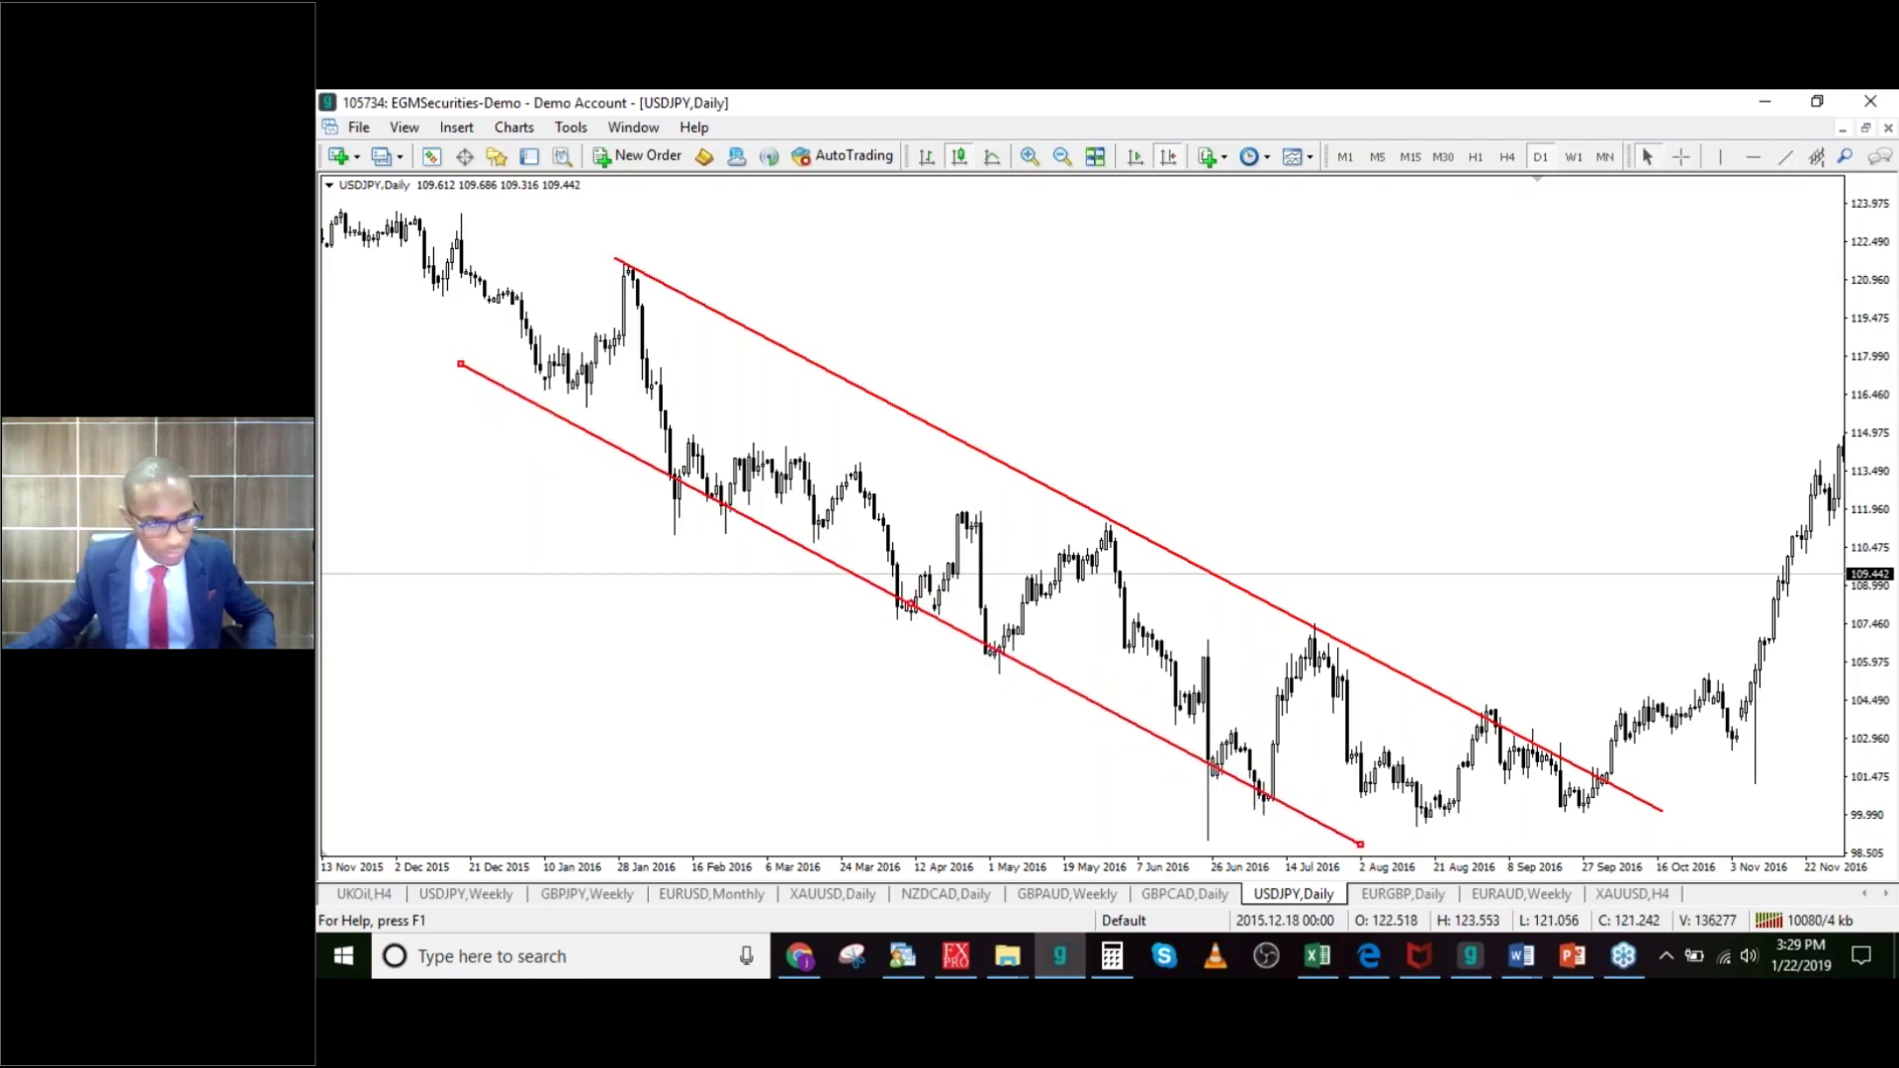
pyautogui.moveTo(461, 364); pyautogui.dragTo(461, 393)
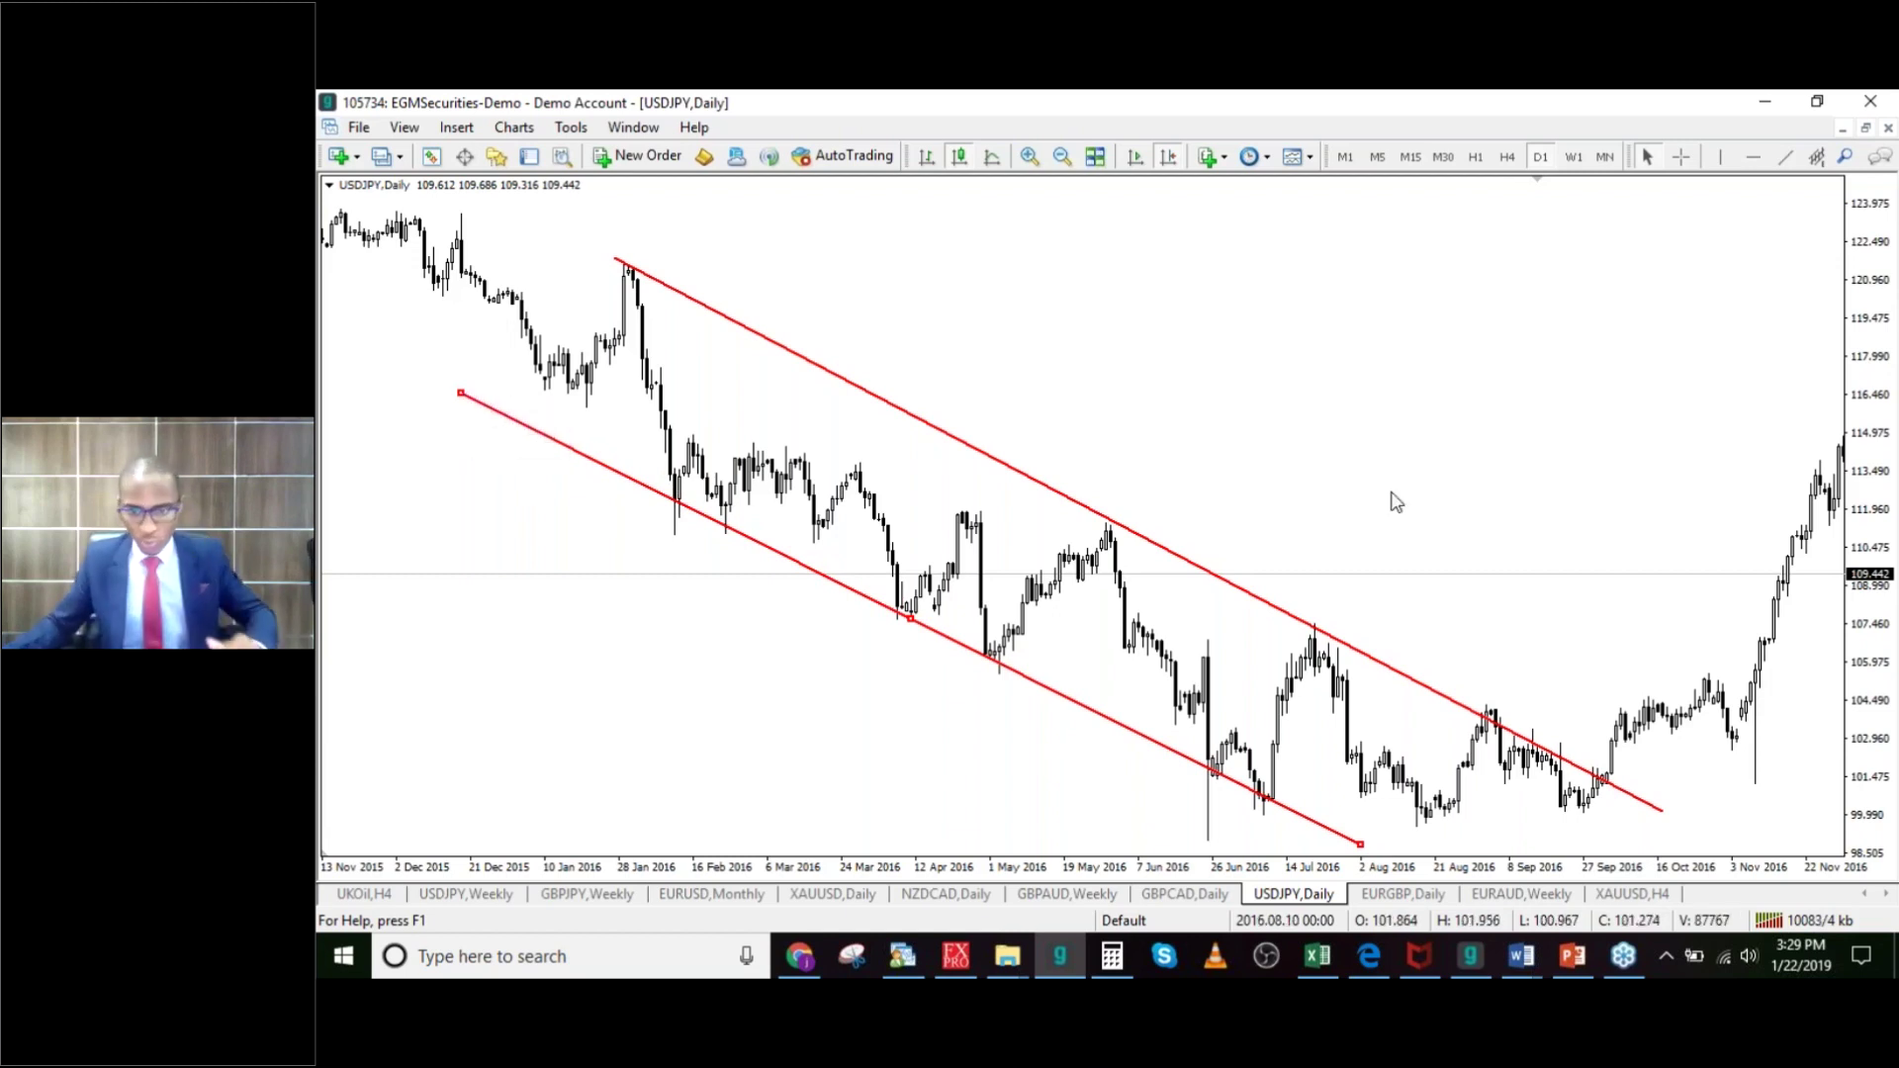
# Step: Place a small ellipse over the candles crossing the channel's upper line around late September to early October 2016
pyautogui.click(467, 132)
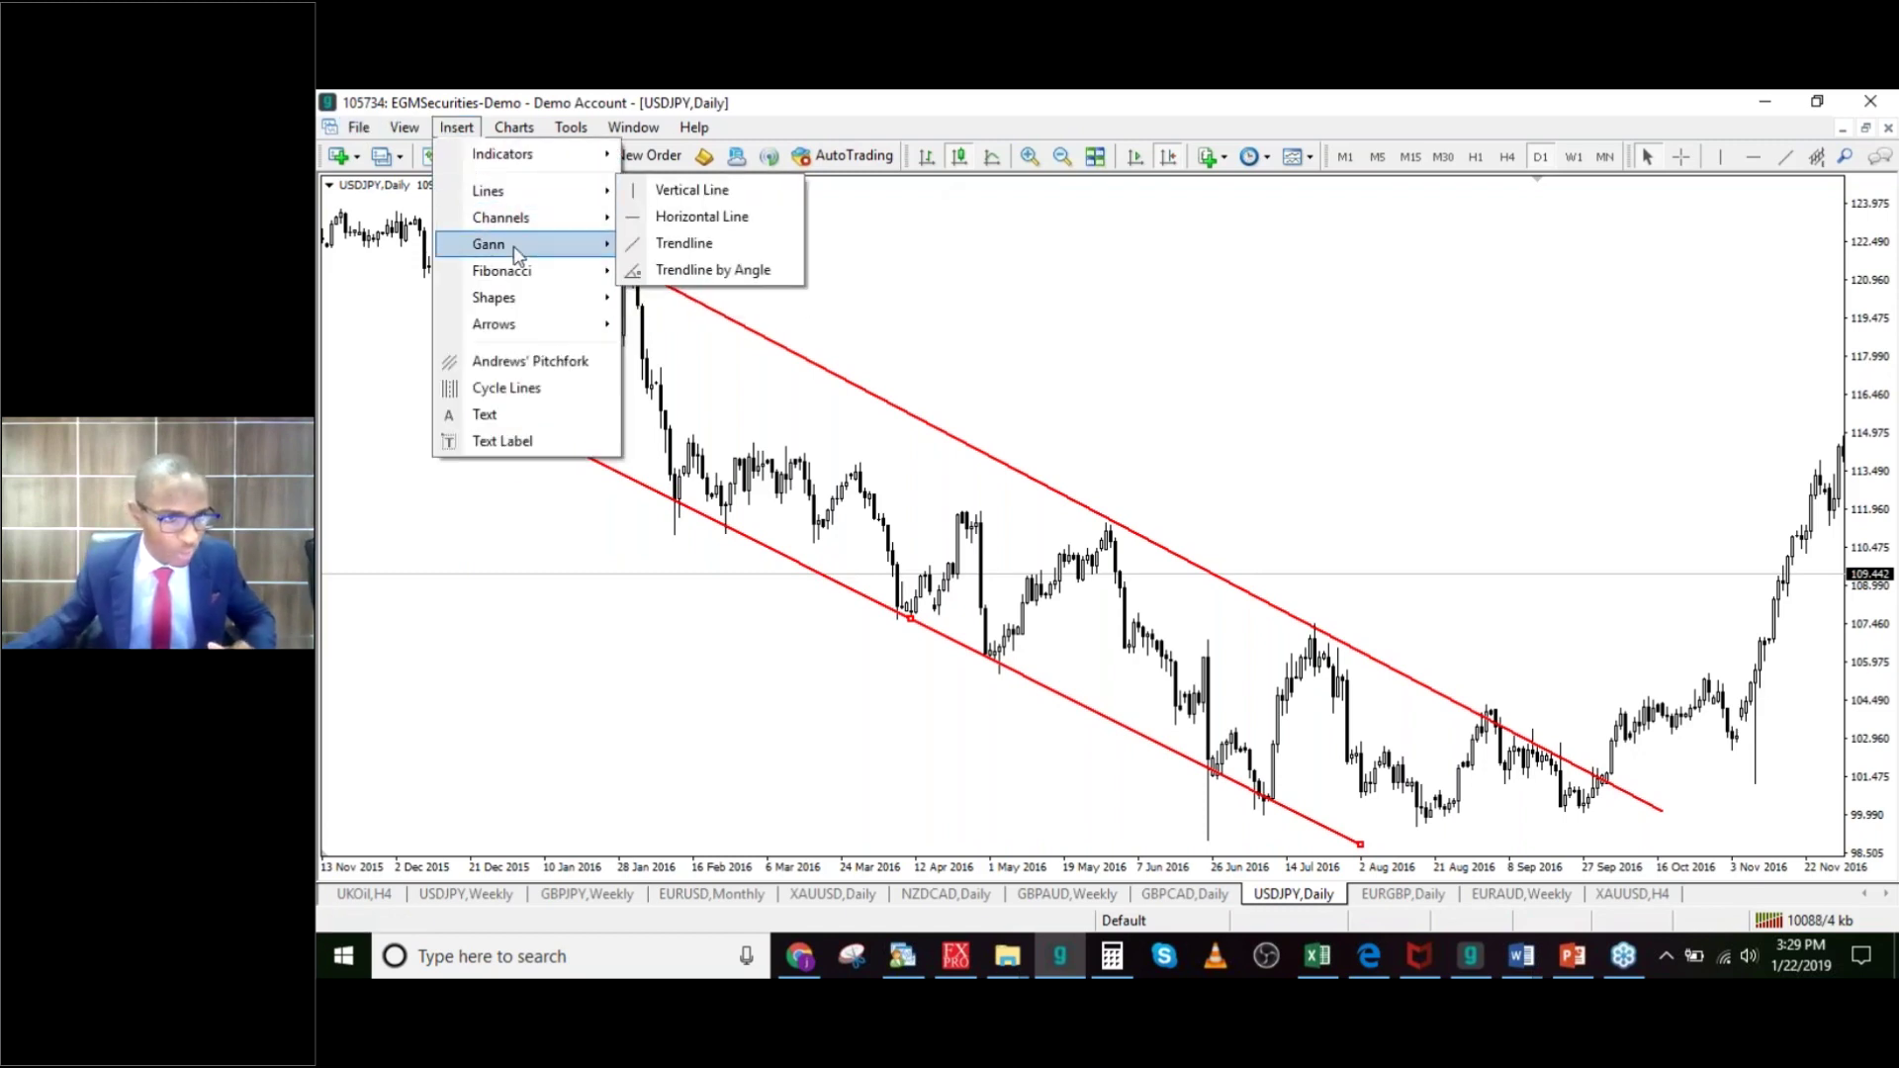
pyautogui.moveTo(530, 299)
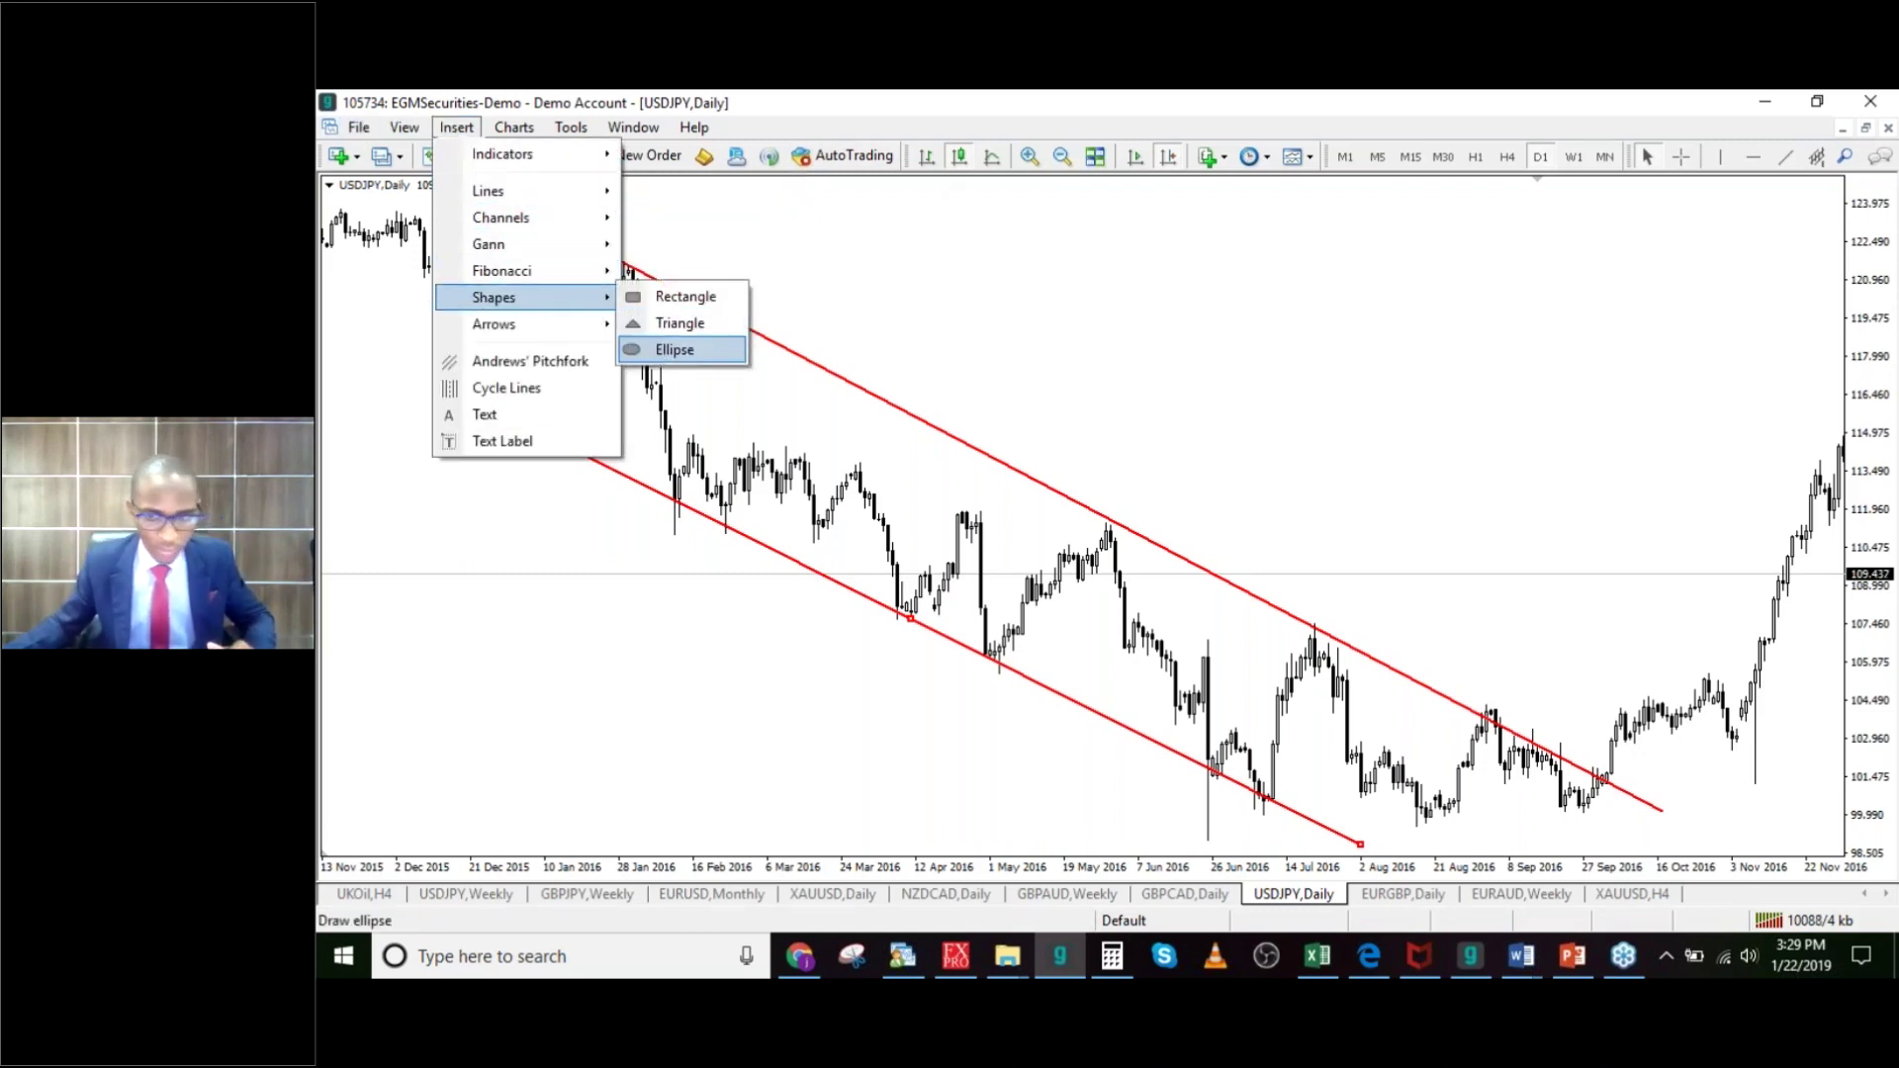
pyautogui.click(675, 350)
pyautogui.moveTo(1574, 762); pyautogui.dragTo(1620, 770)
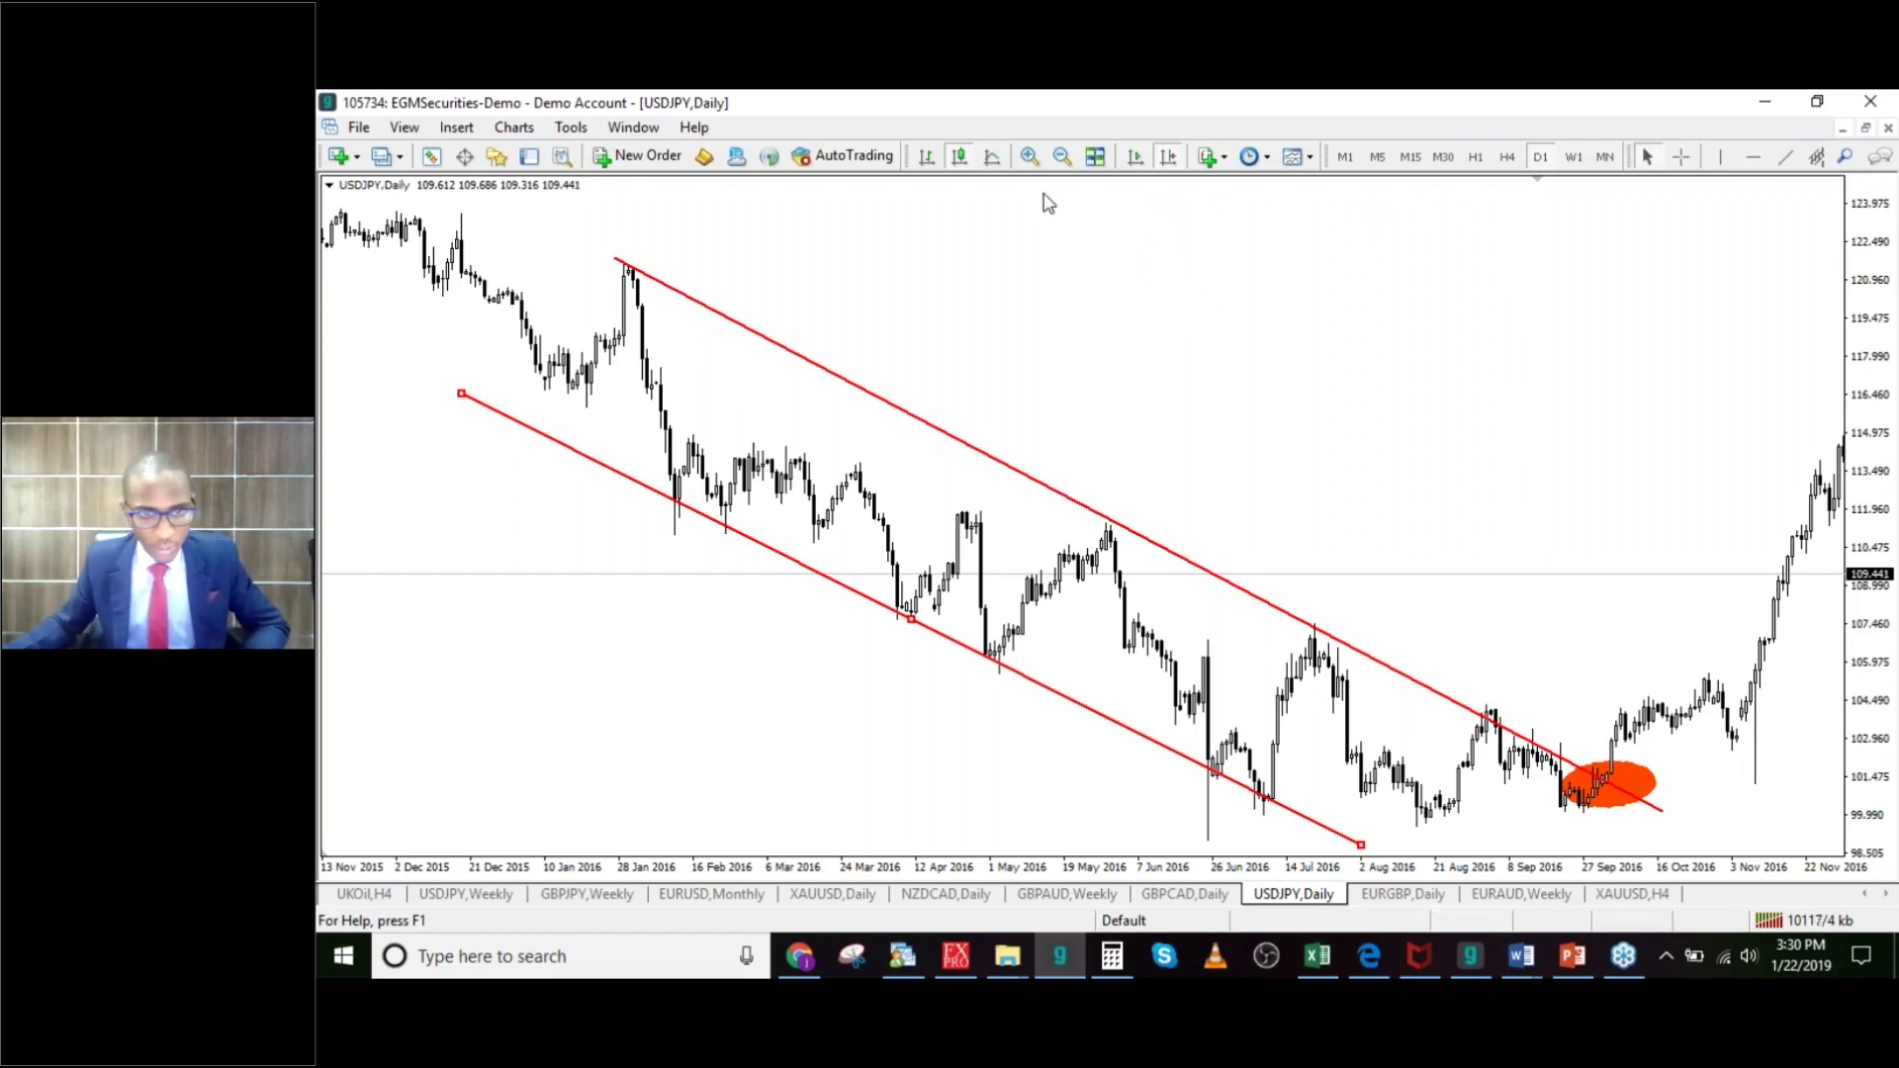
# Step: Add a horizontal line at about 102.919, level with the close of the breakout candle just above the ellipse
pyautogui.click(1030, 156)
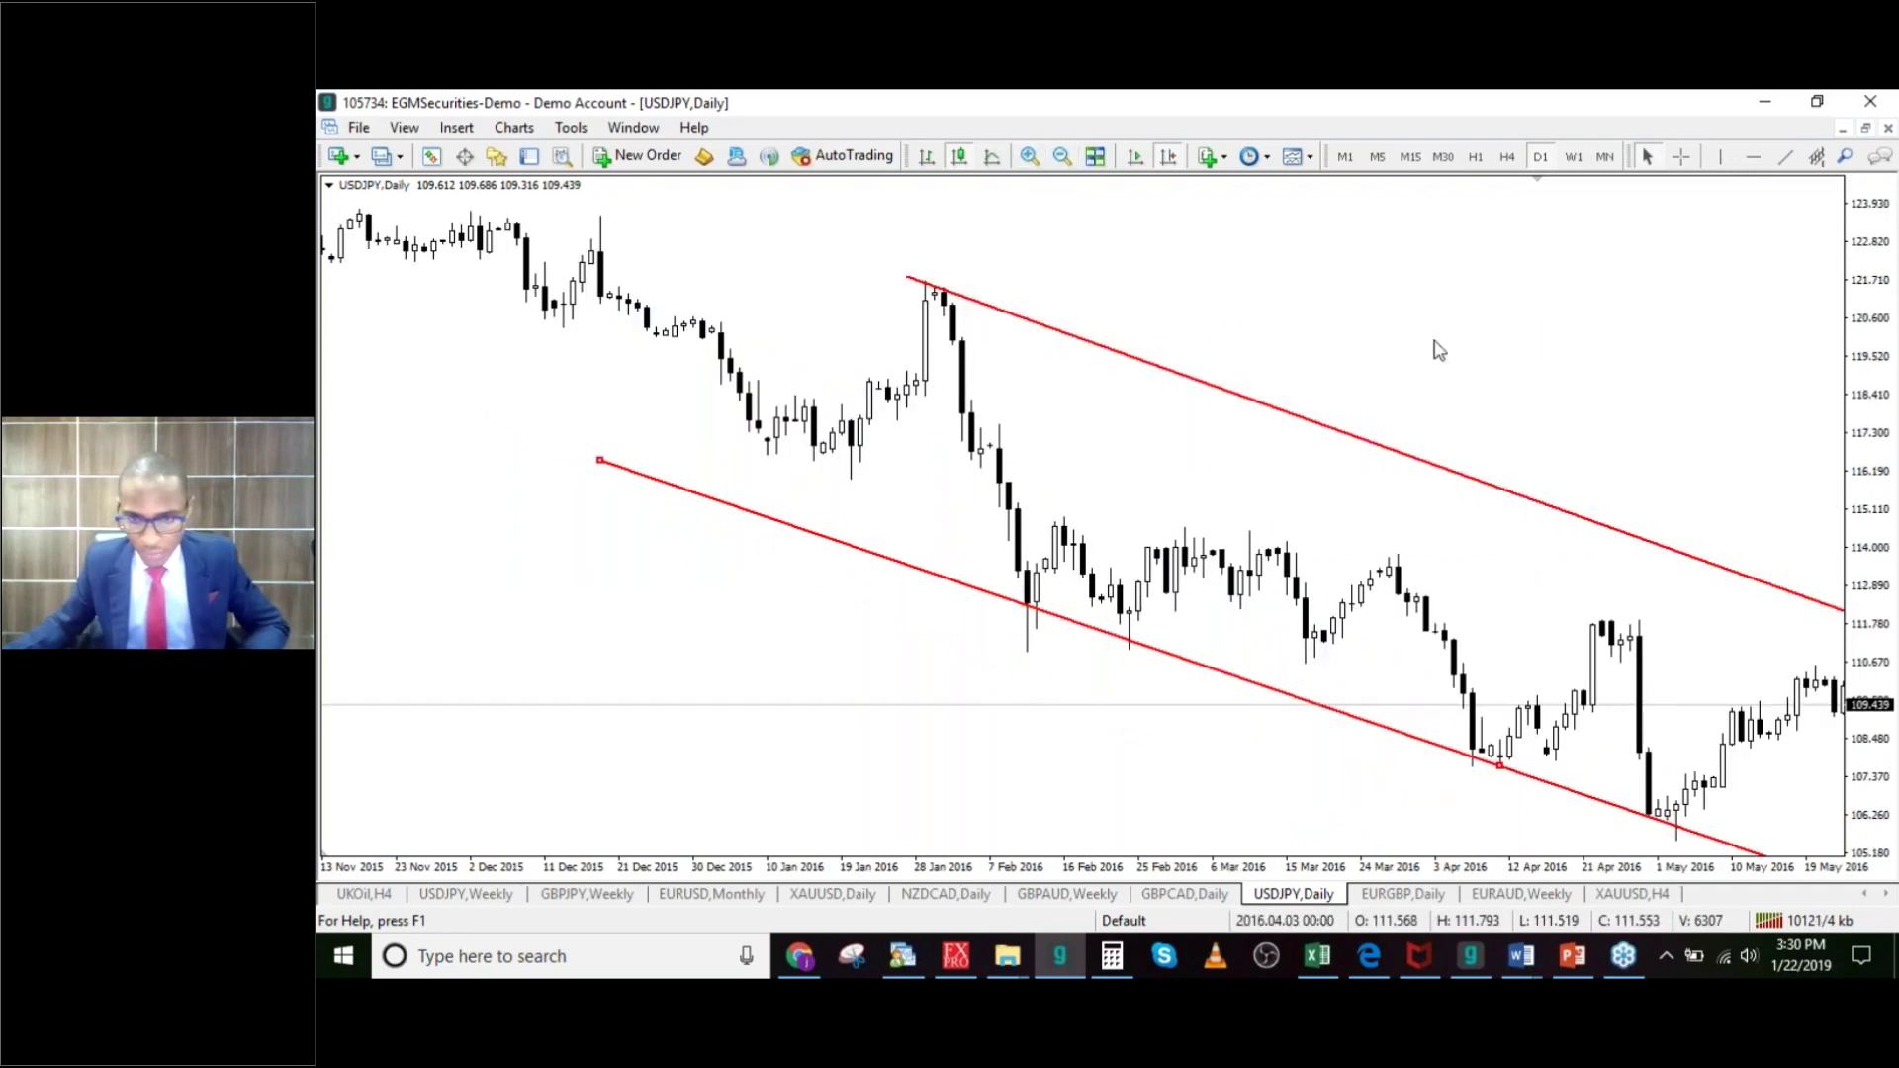
pyautogui.scroll(-5, 1439, 351)
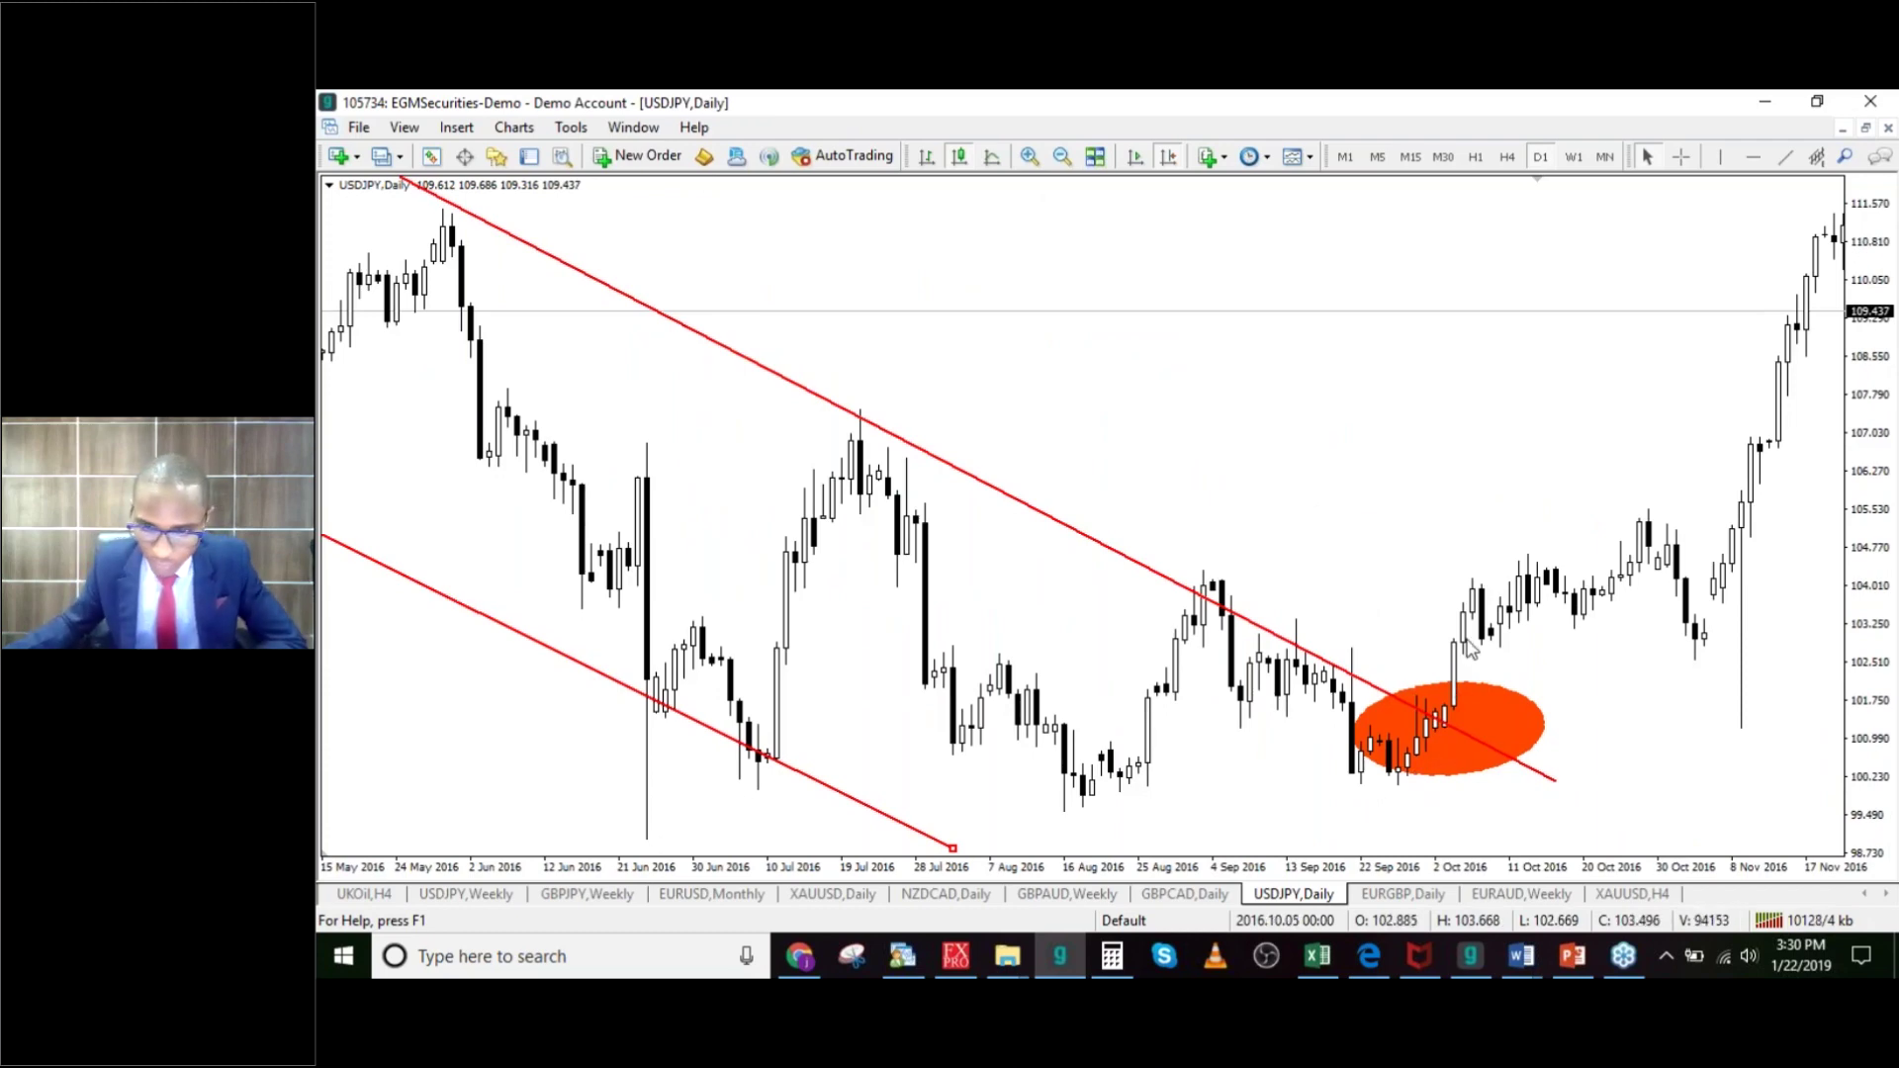
pyautogui.moveTo(1456, 653)
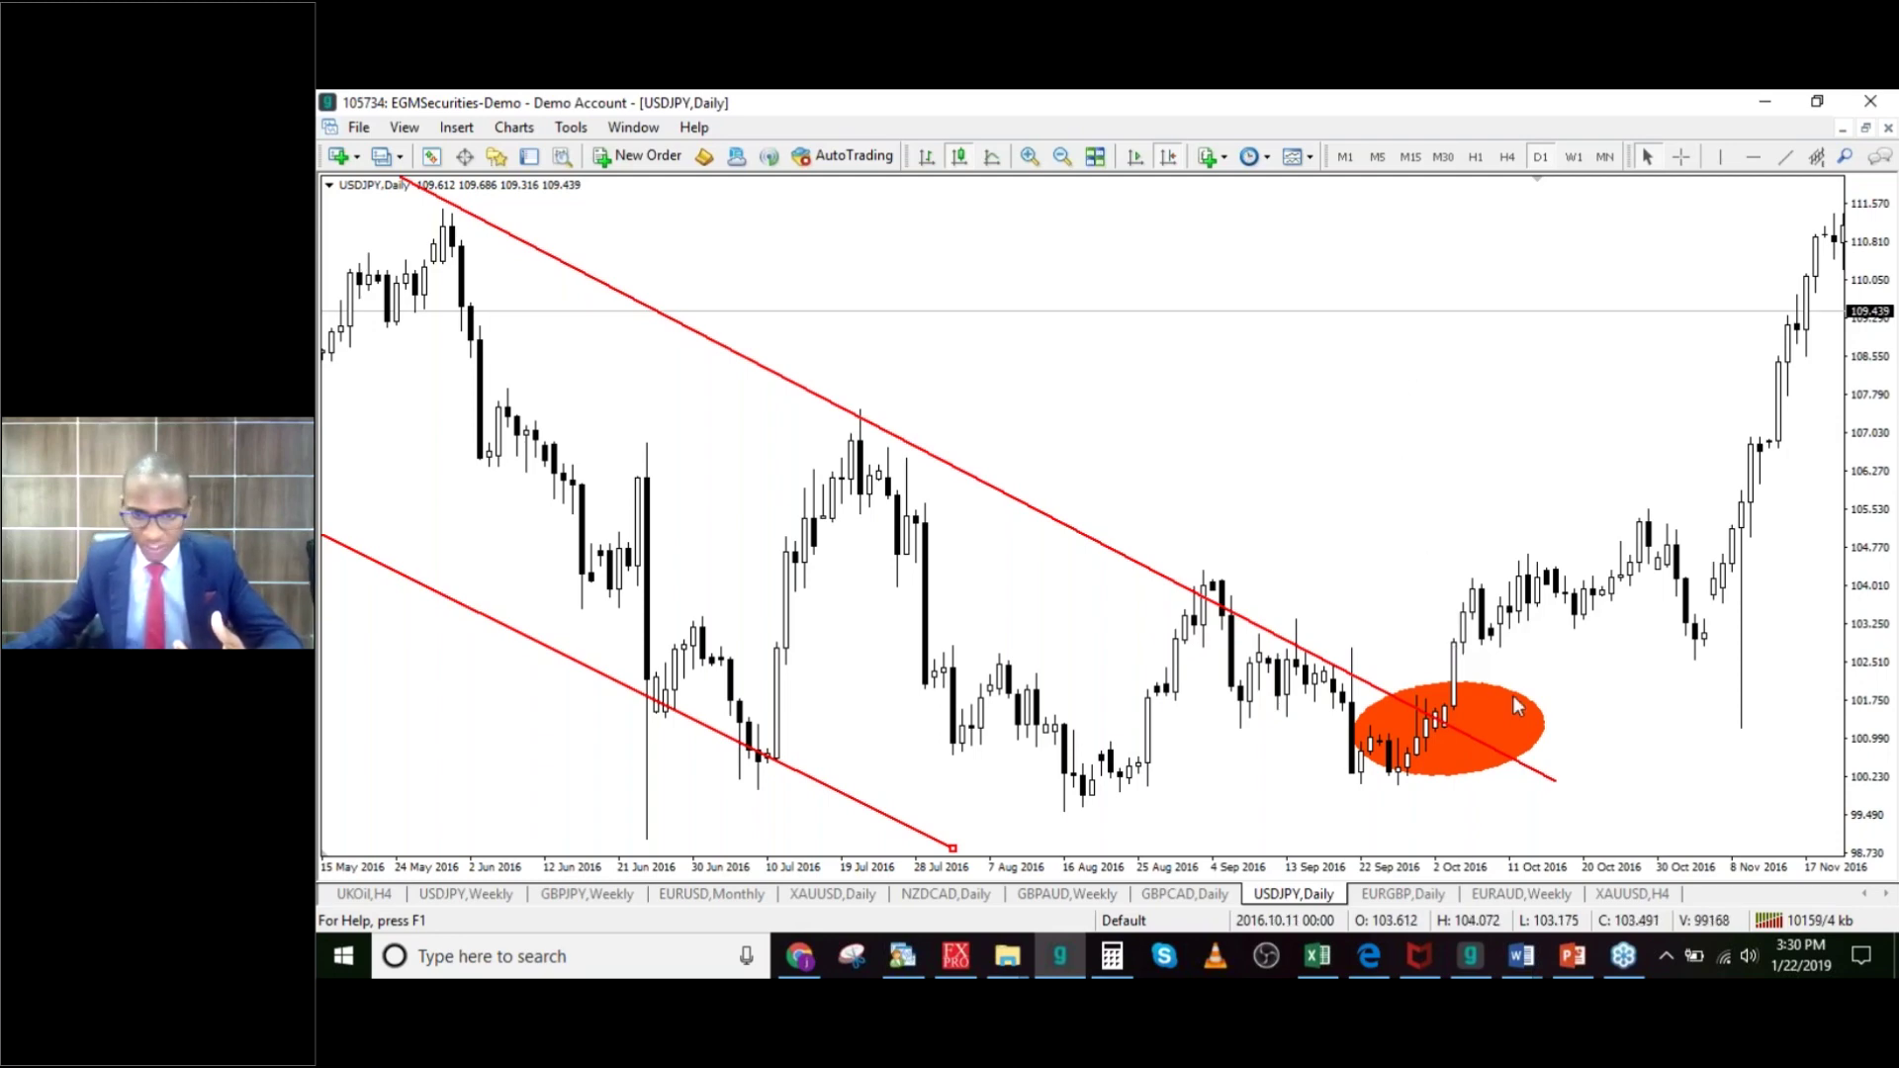
pyautogui.click(1753, 156)
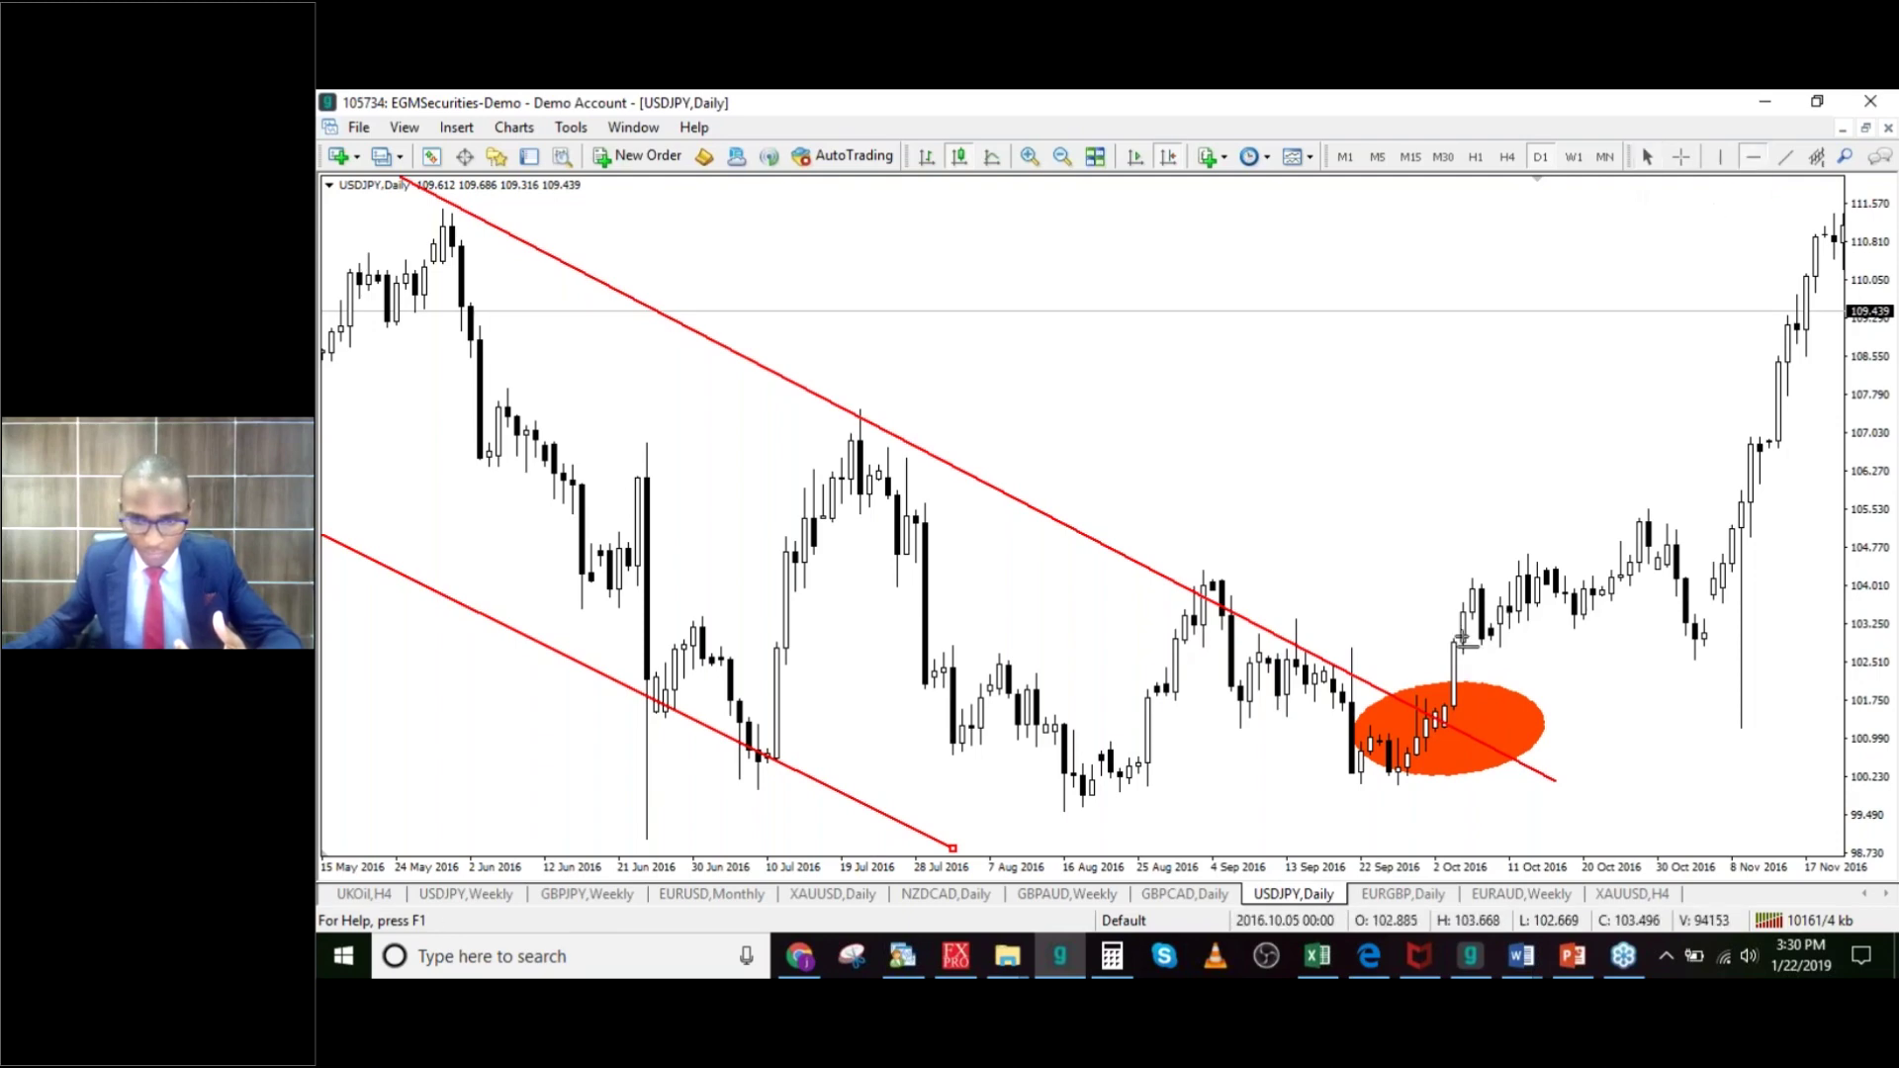
pyautogui.click(1414, 641)
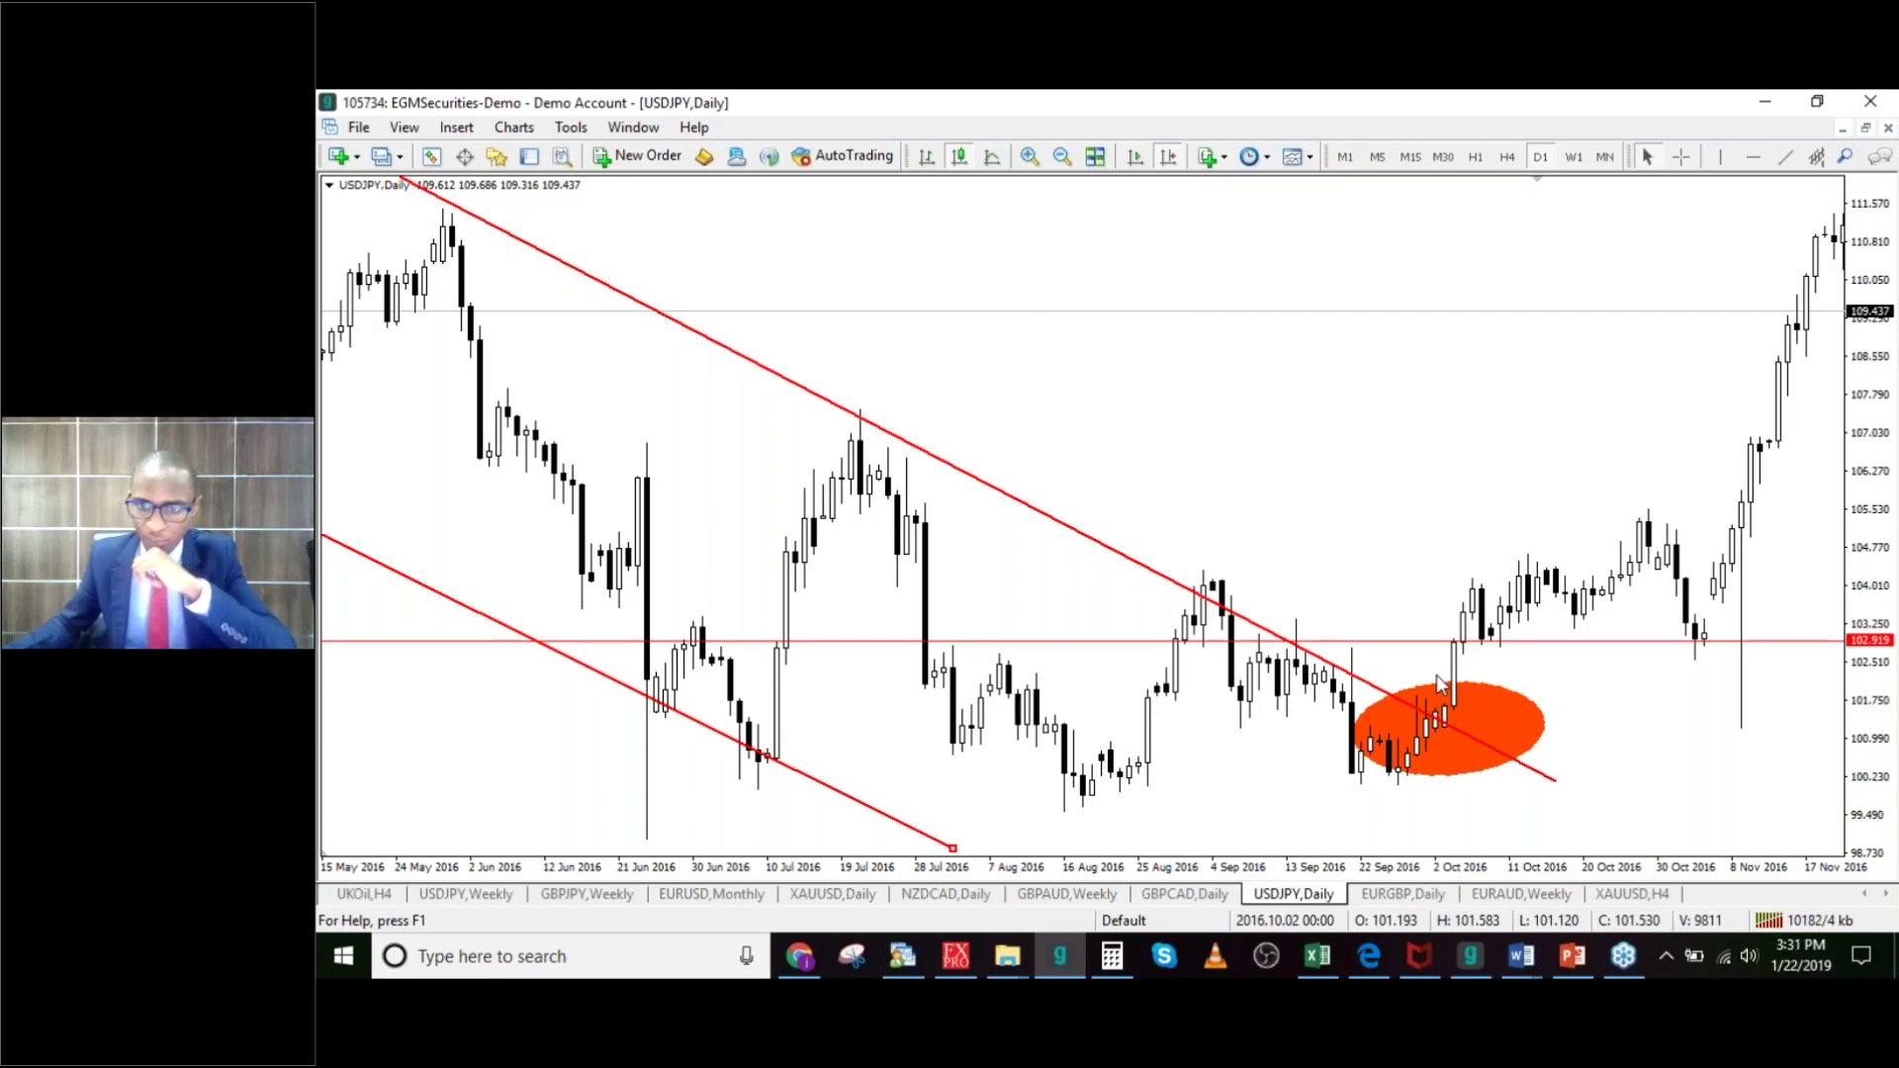
# Step: Add a horizontal line at about 100.269 along the lows beneath the breakout, and another at about 107.739 above the July 2016 high
pyautogui.click(1752, 159)
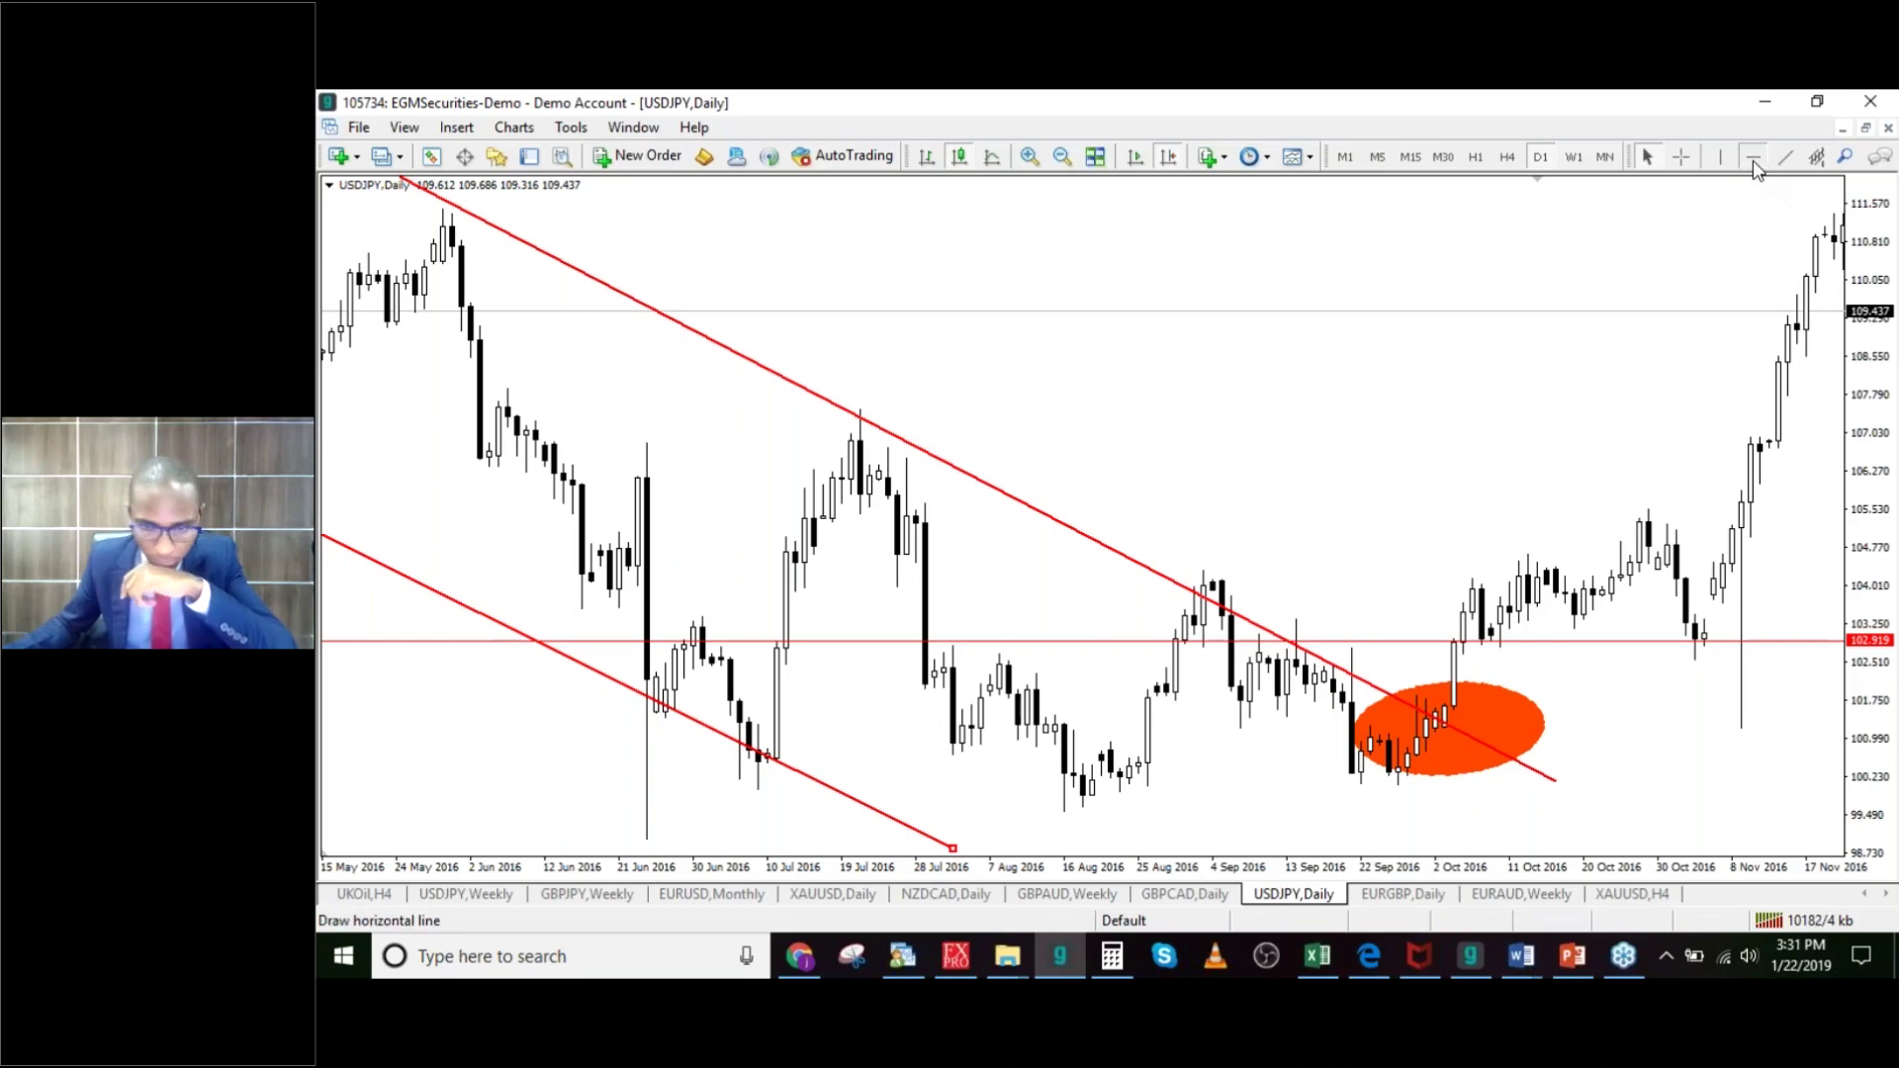
pyautogui.click(1330, 812)
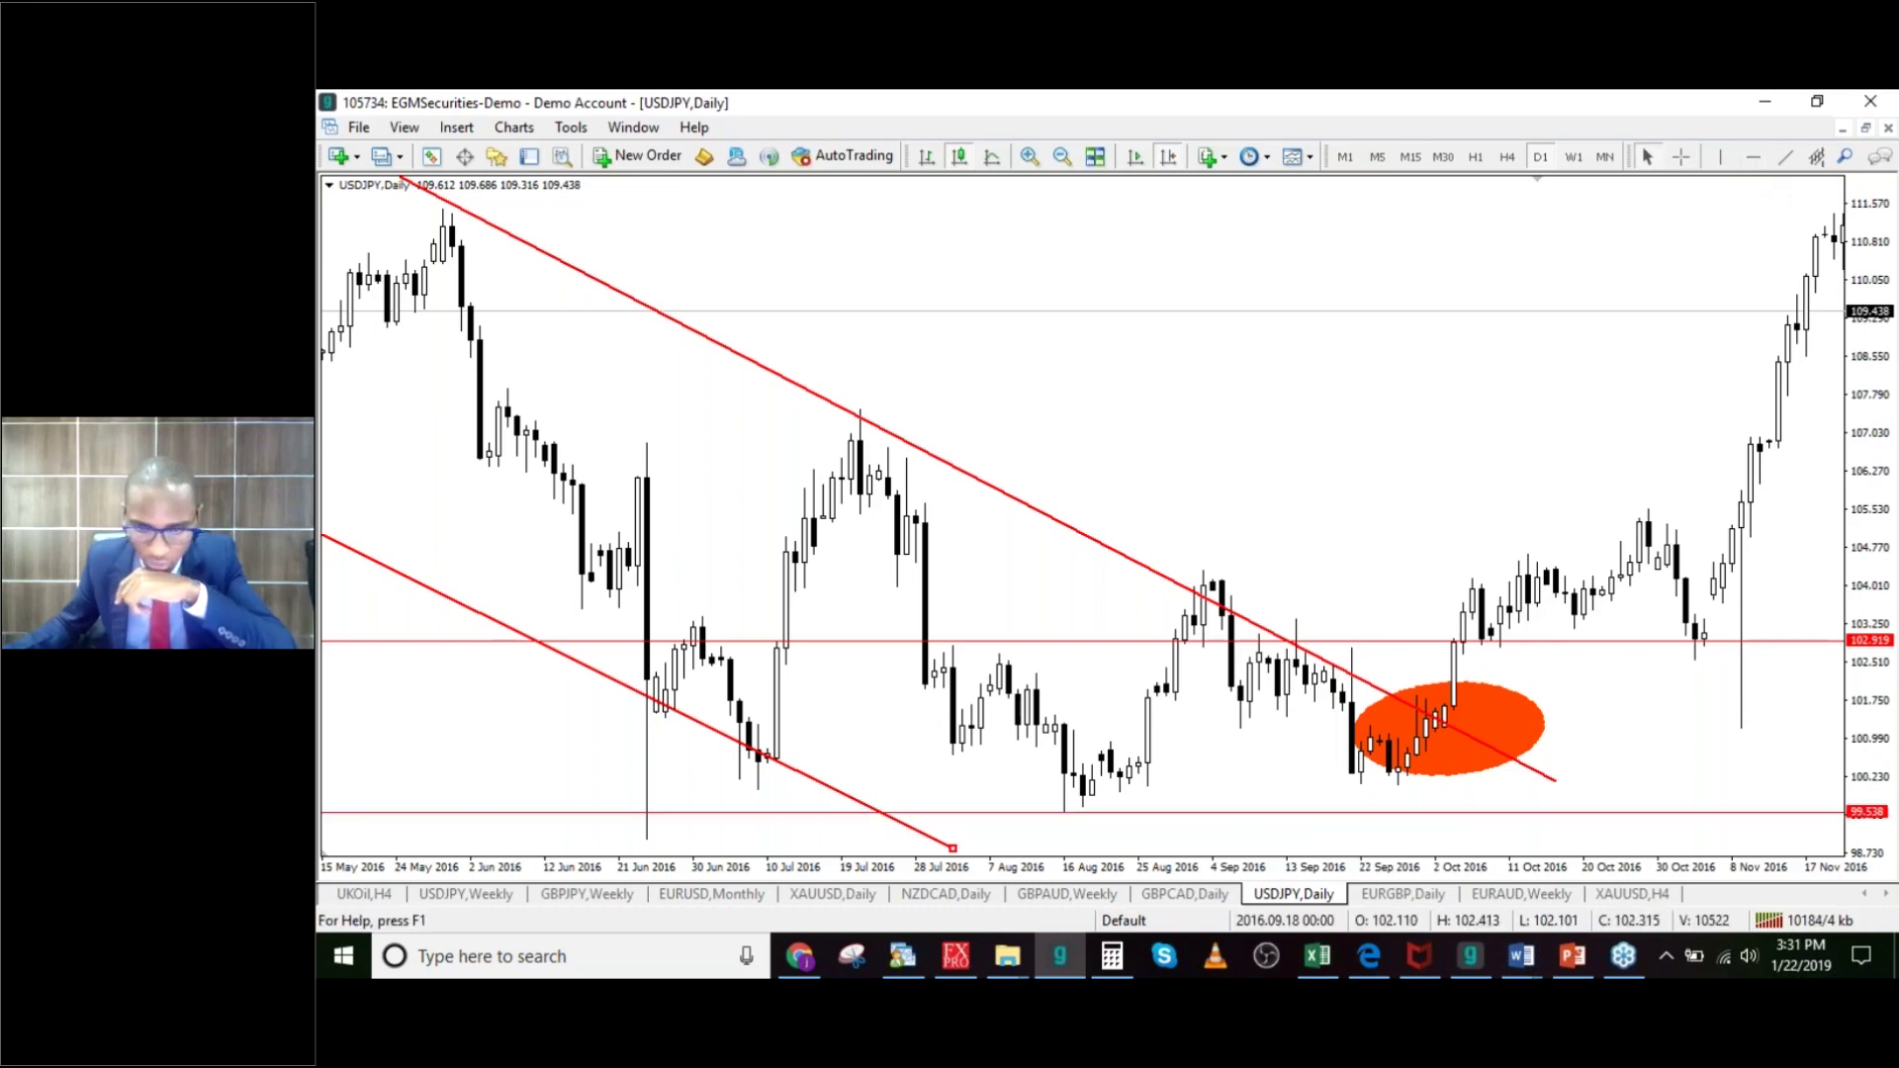
pyautogui.moveTo(1330, 812); pyautogui.dragTo(1328, 791)
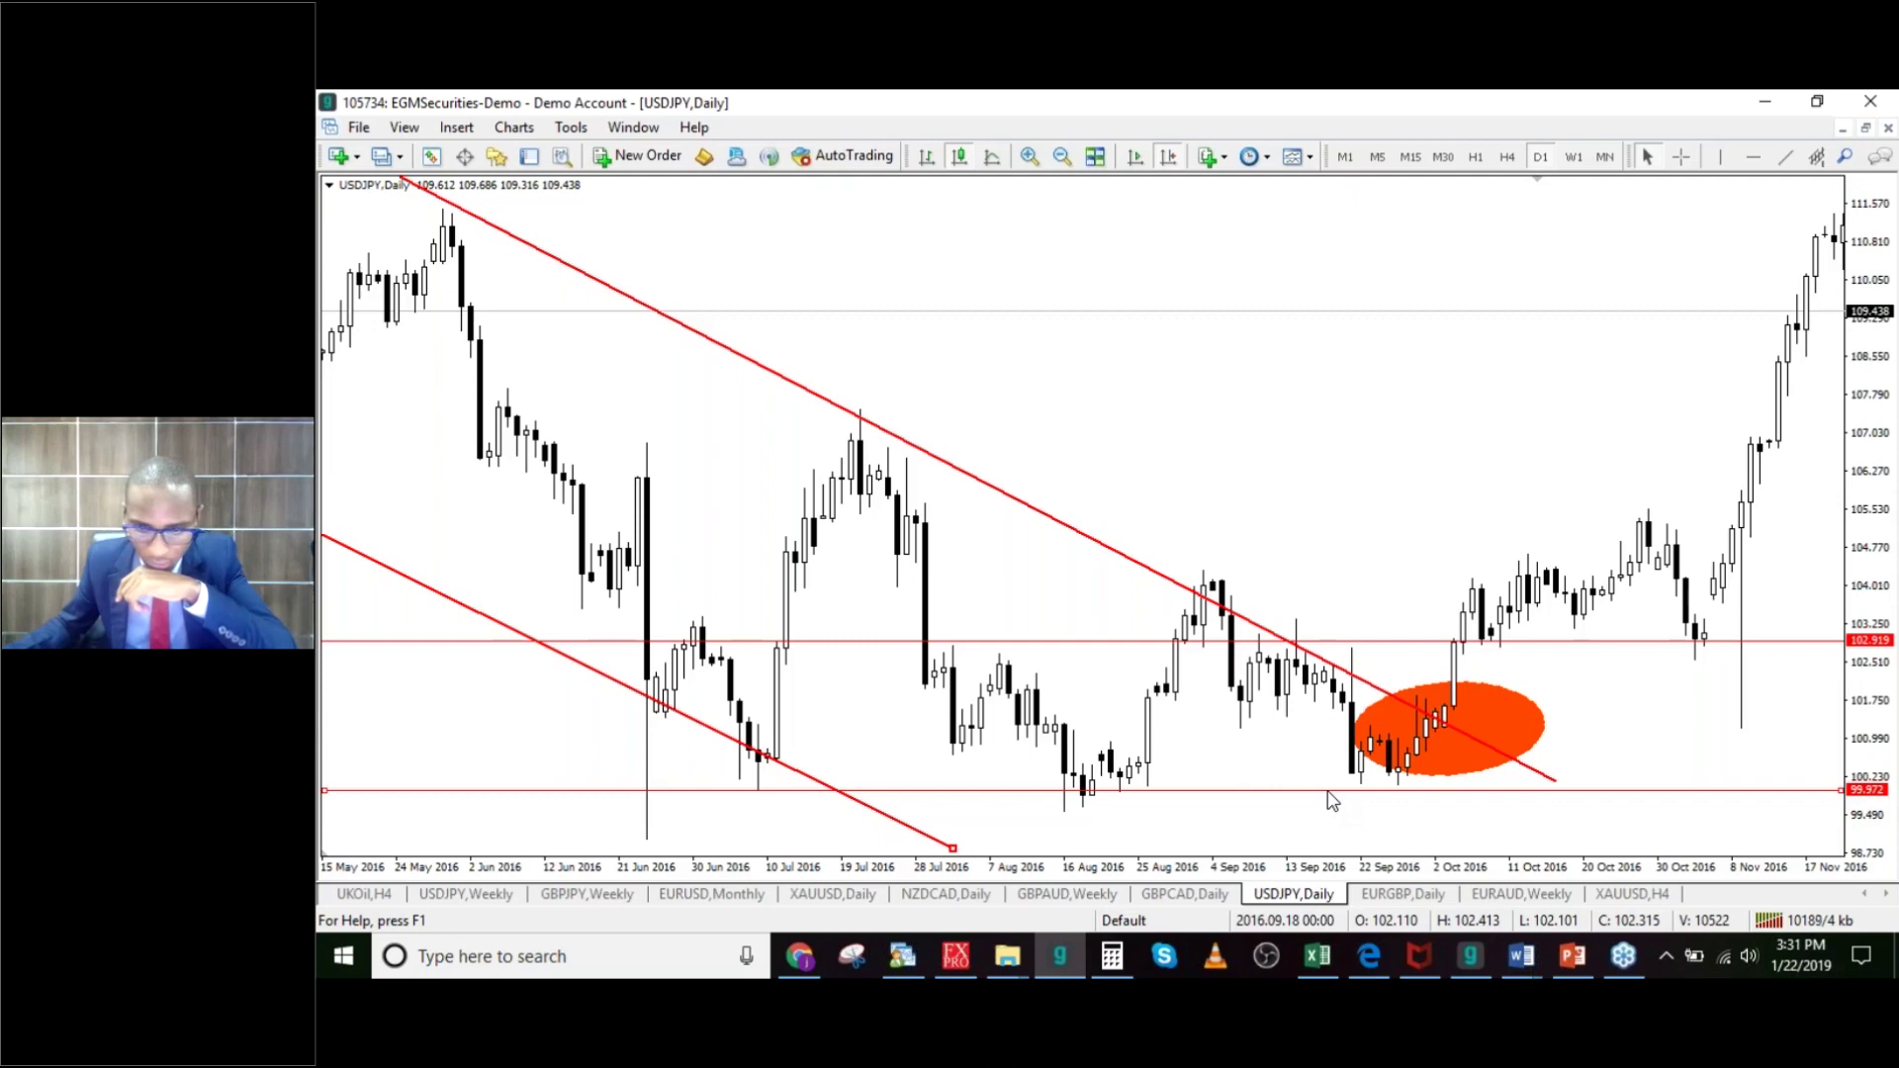
pyautogui.moveTo(1327, 792); pyautogui.dragTo(1329, 771)
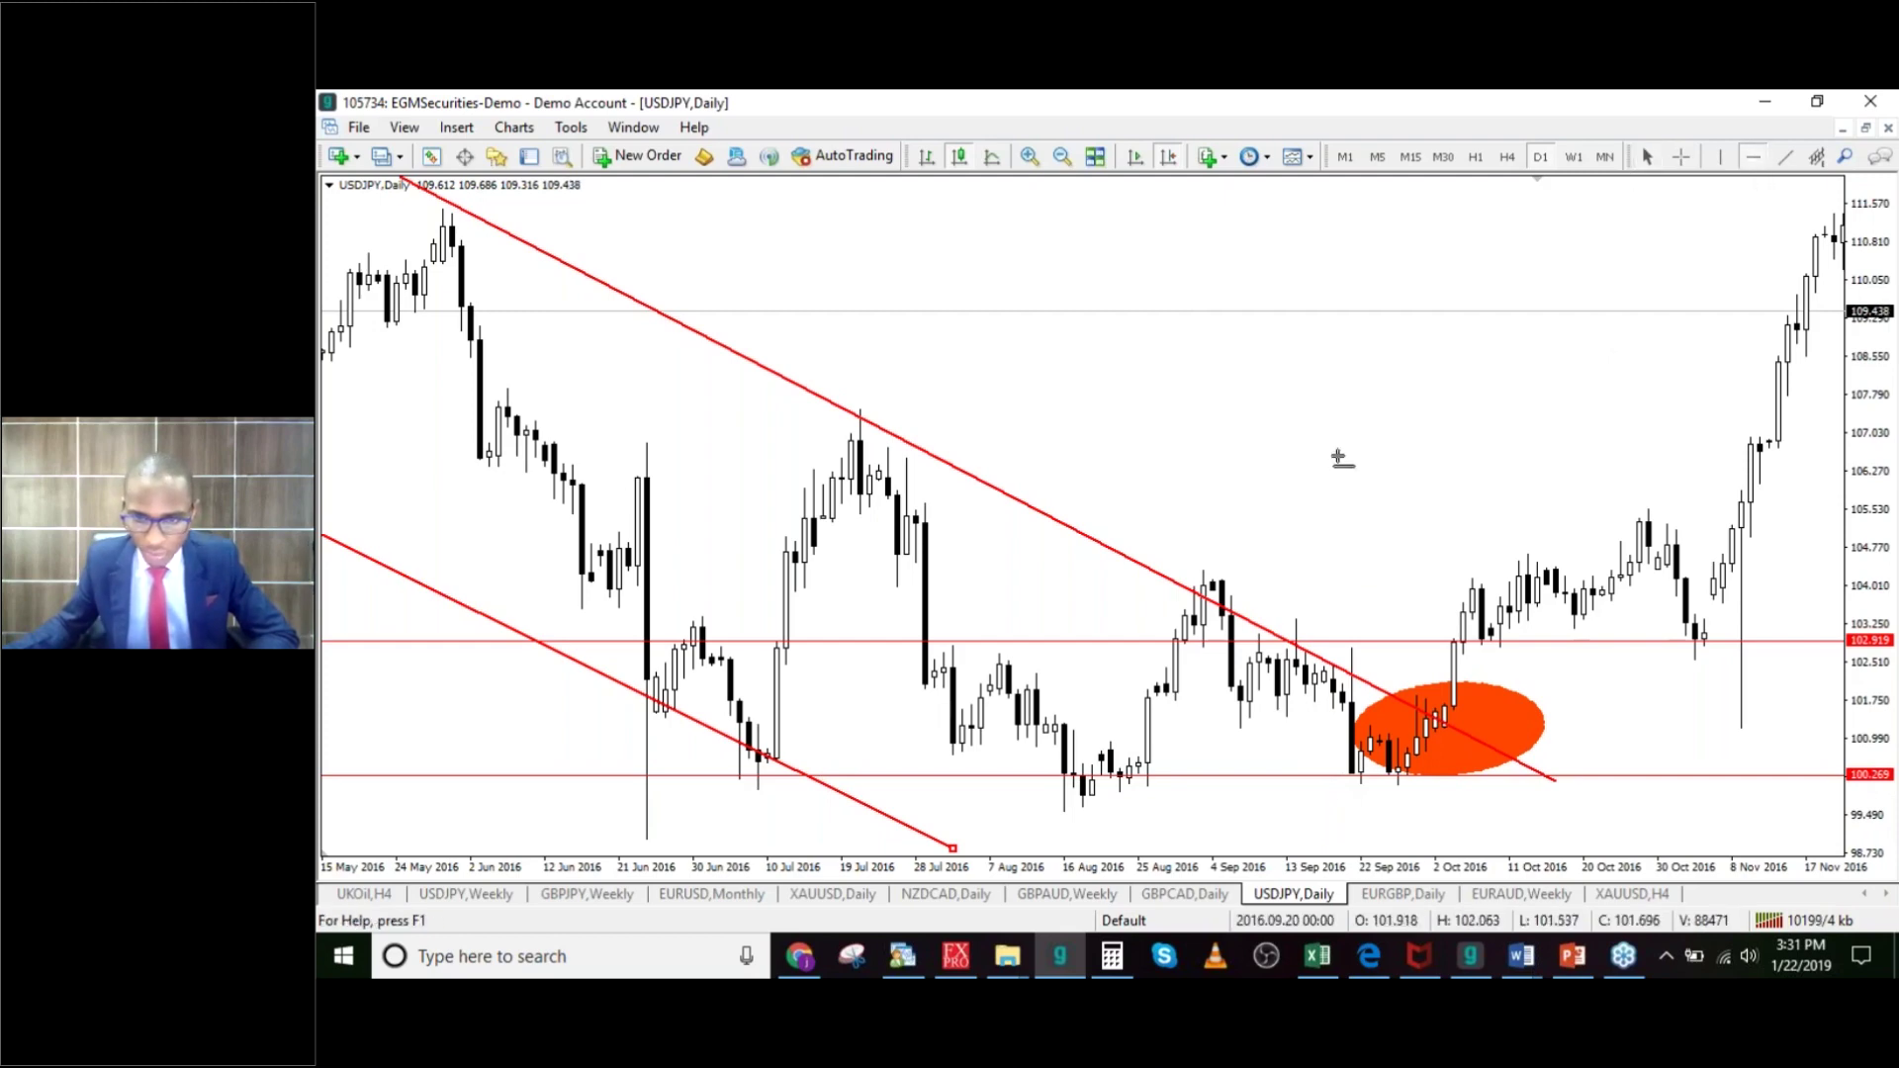
pyautogui.click(1319, 396)
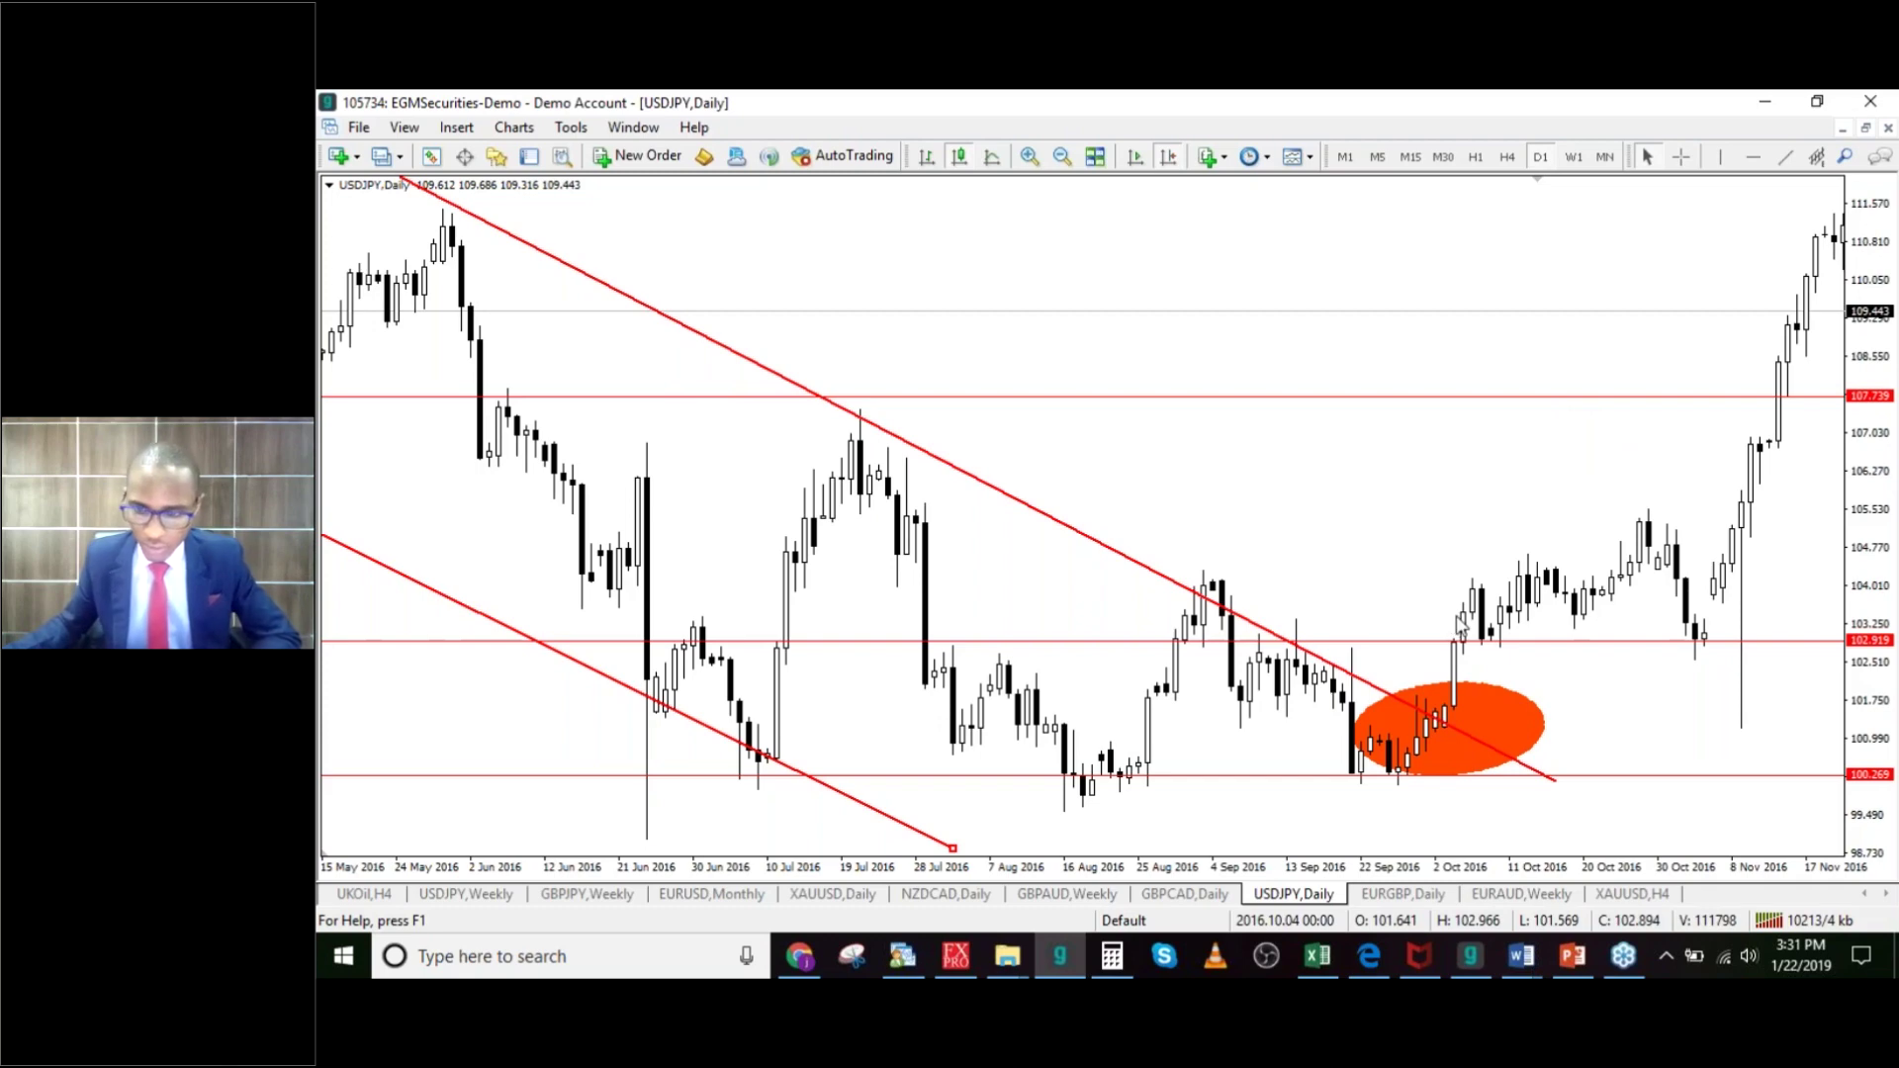
# Step: Raise the lowest horizontal line to about 102.608, just under the breakout level, and the highest one to about 111.896
pyautogui.moveTo(1781, 312); pyautogui.dragTo(1587, 519)
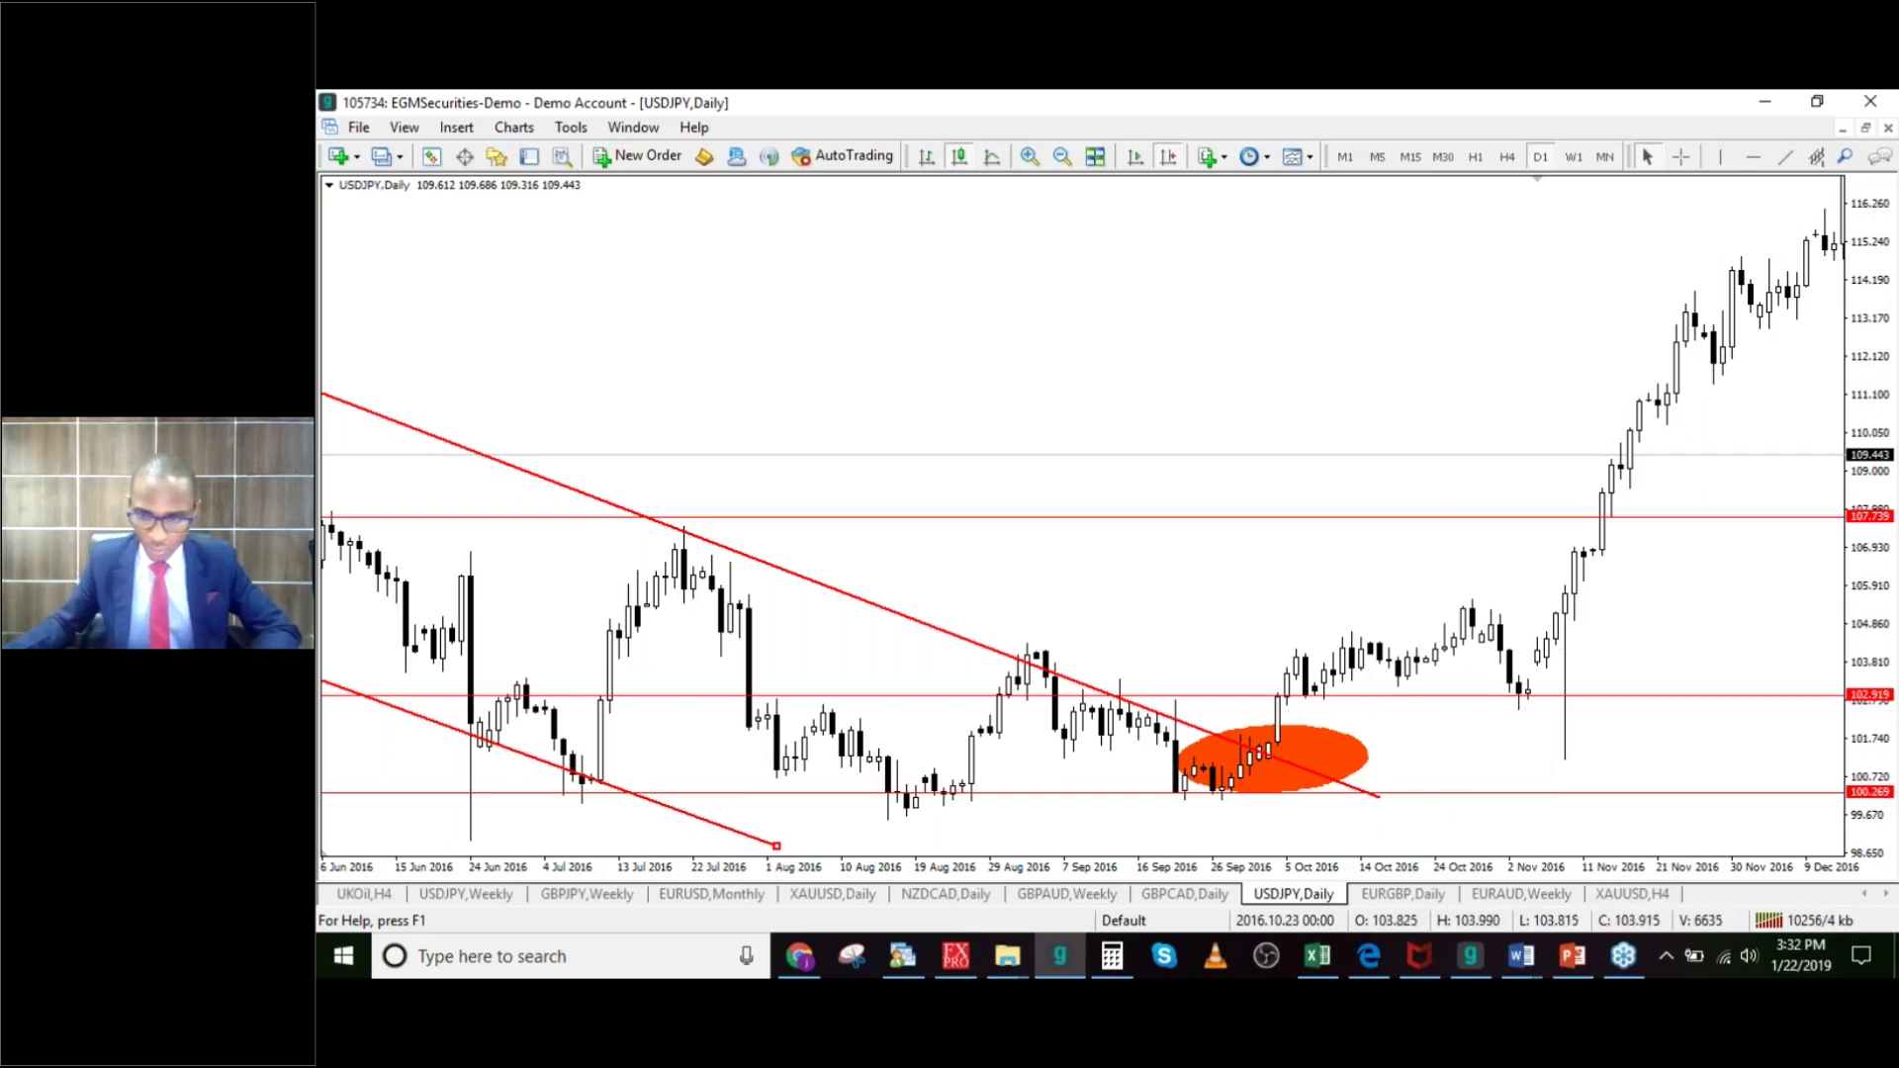
pyautogui.moveTo(1430, 792); pyautogui.dragTo(1422, 705)
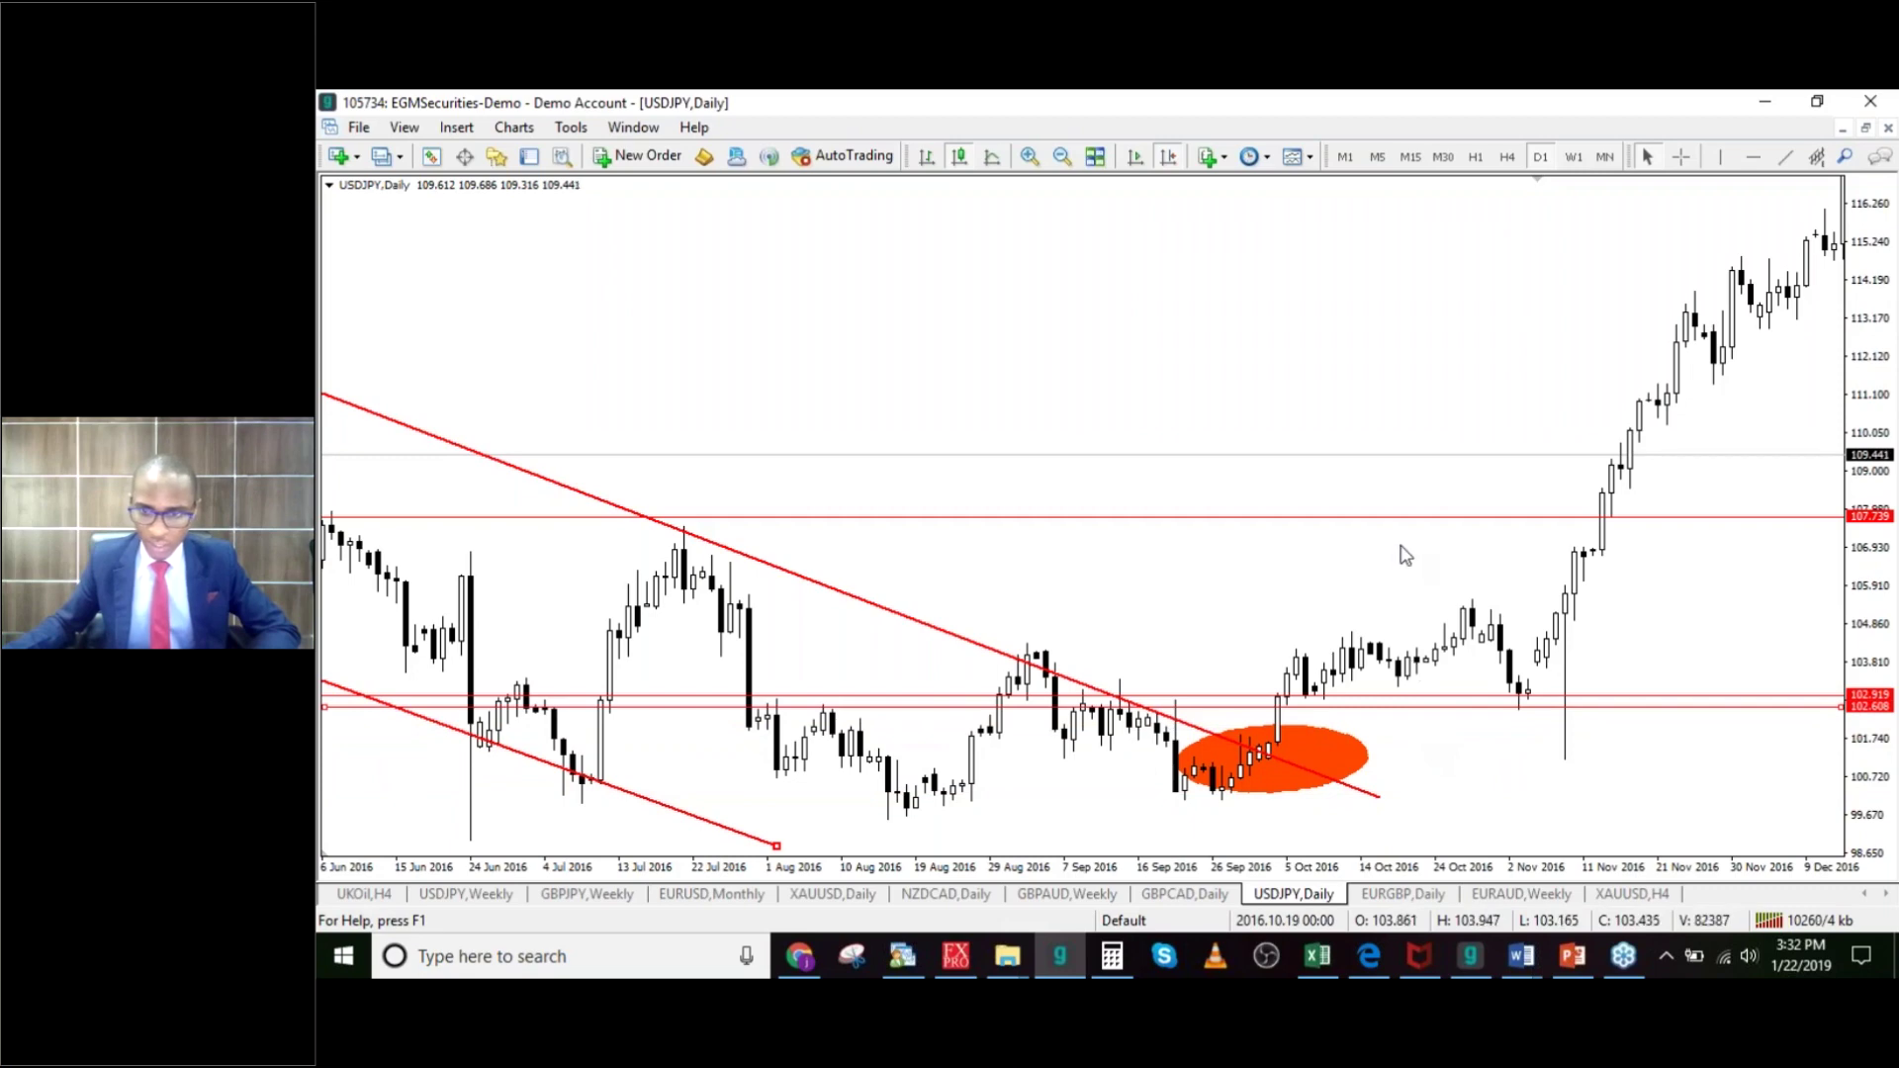
pyautogui.moveTo(1400, 516); pyautogui.dragTo(1386, 363)
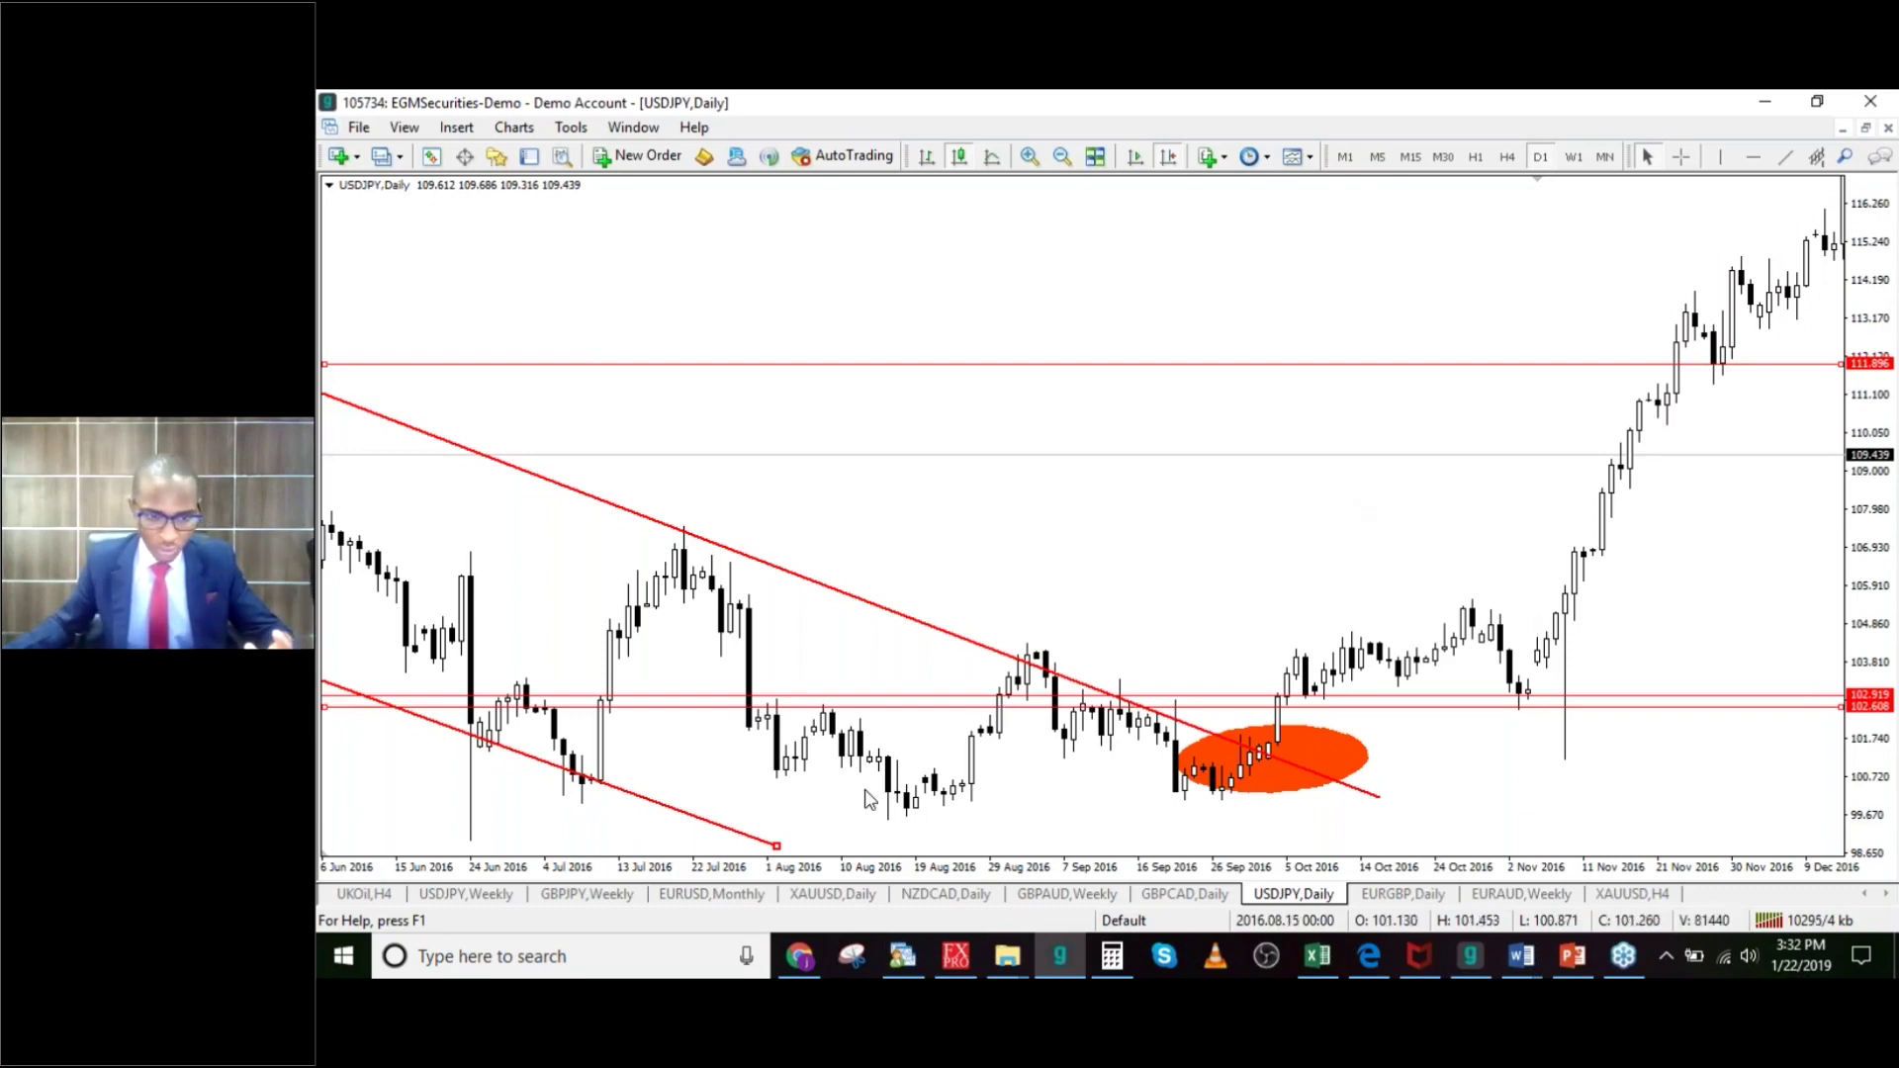
# Step: Switch to the browser to view the FourthStreet Consultants home page, and return to the USDJPY daily chart
pyautogui.click(801, 964)
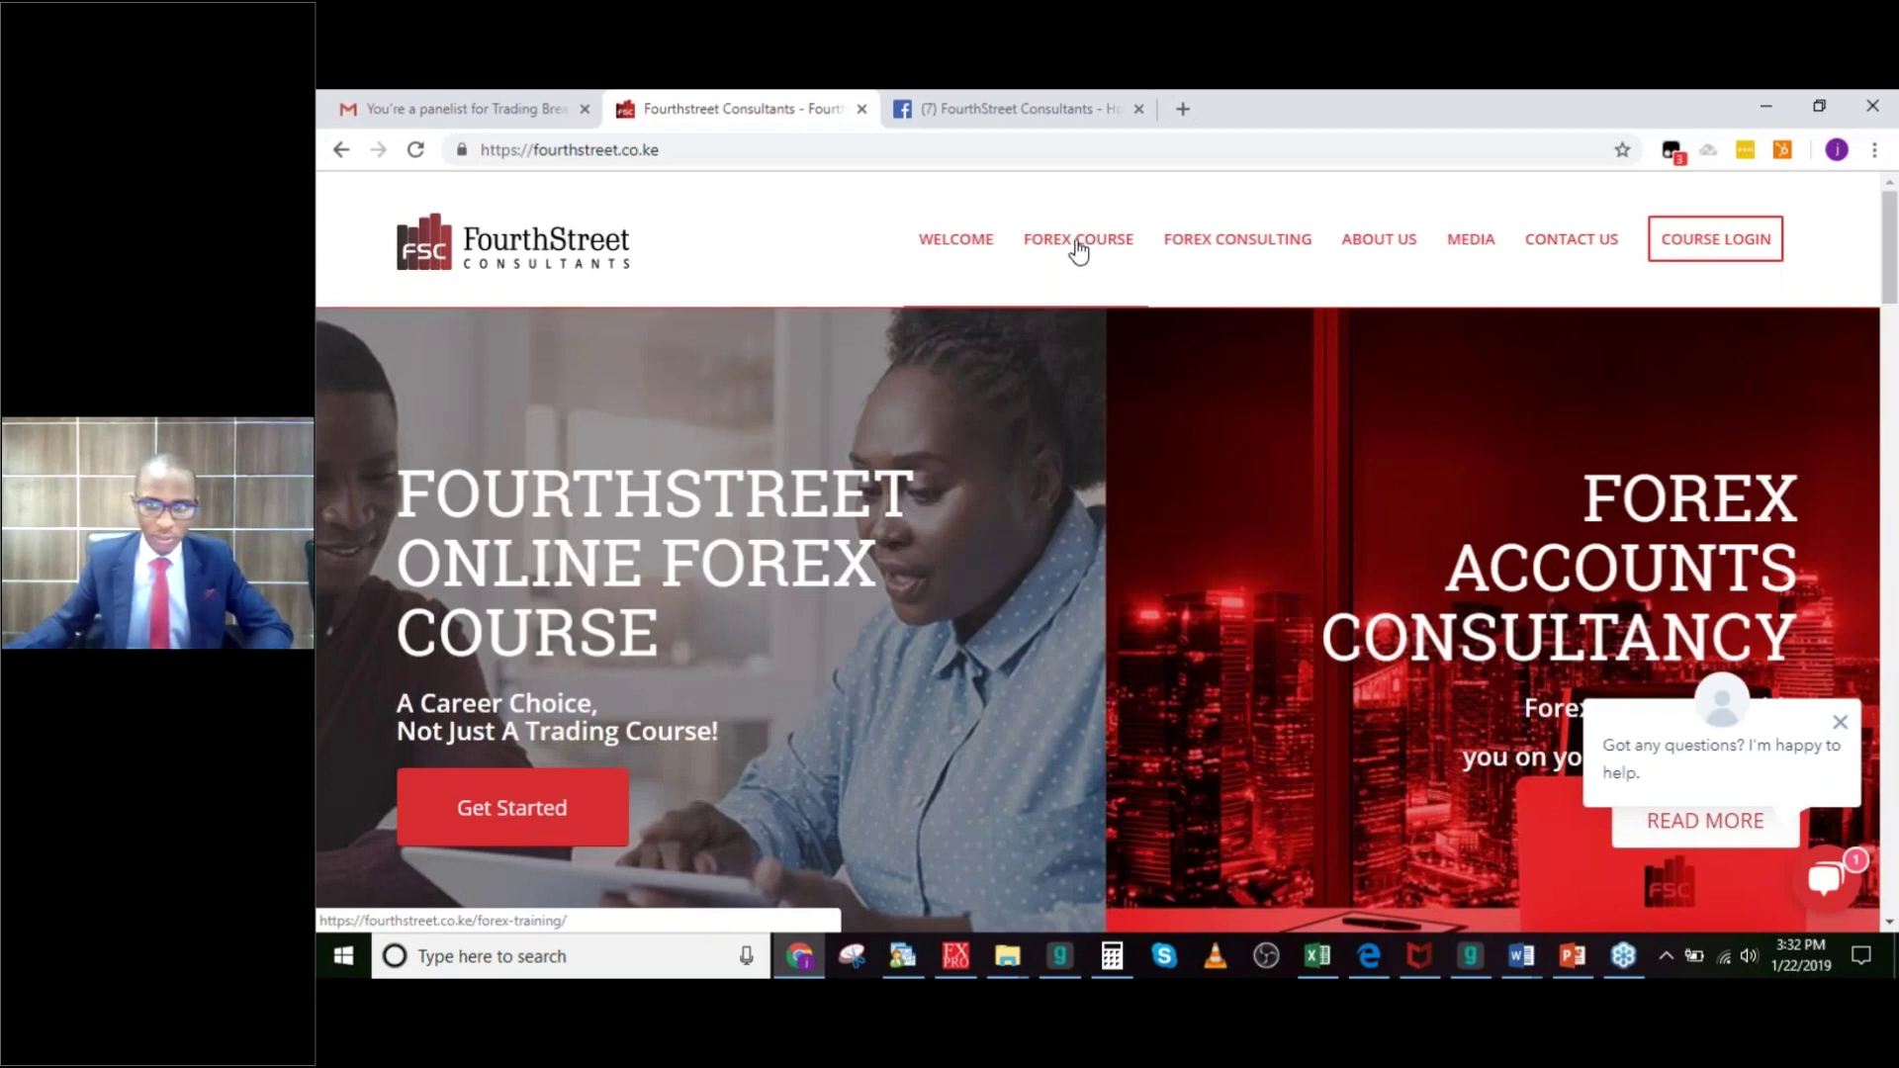
pyautogui.click(1766, 107)
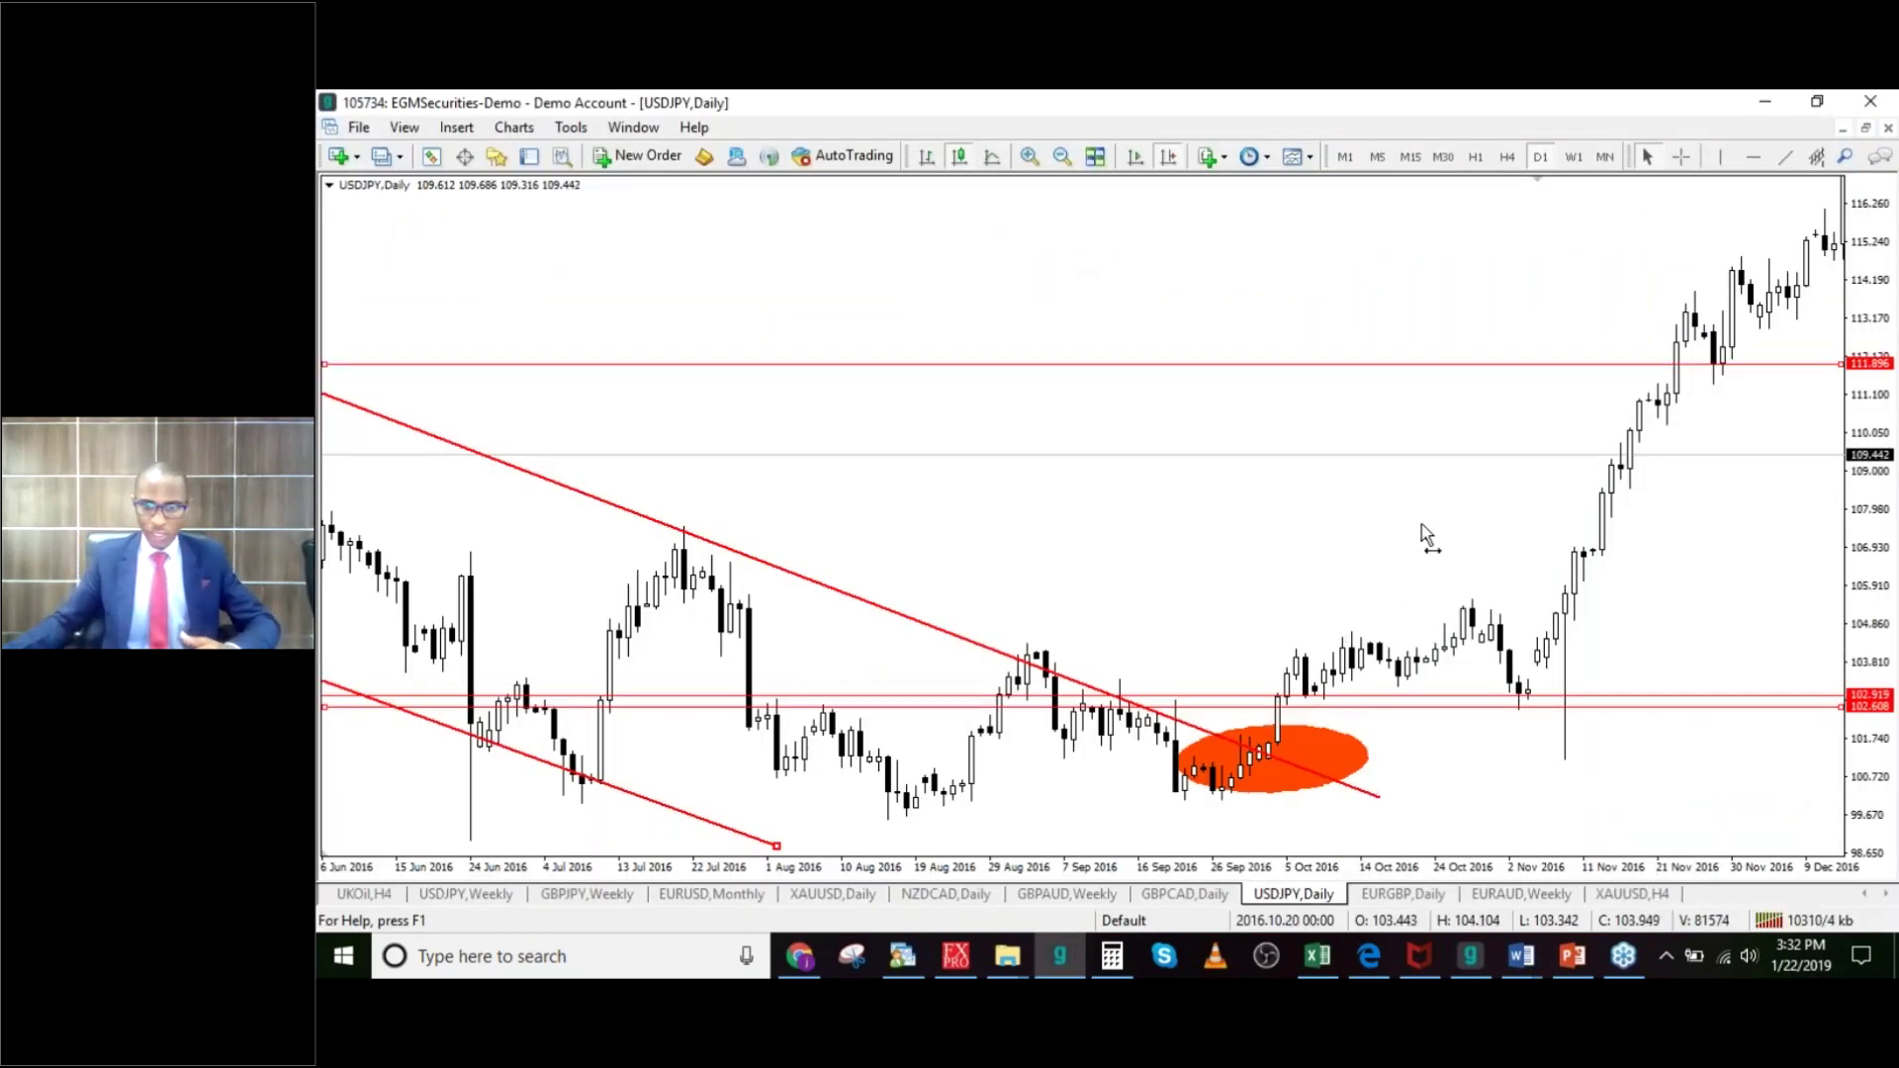
# Step: Lower the horizontal line just under the breakout level to about 99.867, beneath the September 2016 lows
pyautogui.scroll(3, 1428, 522)
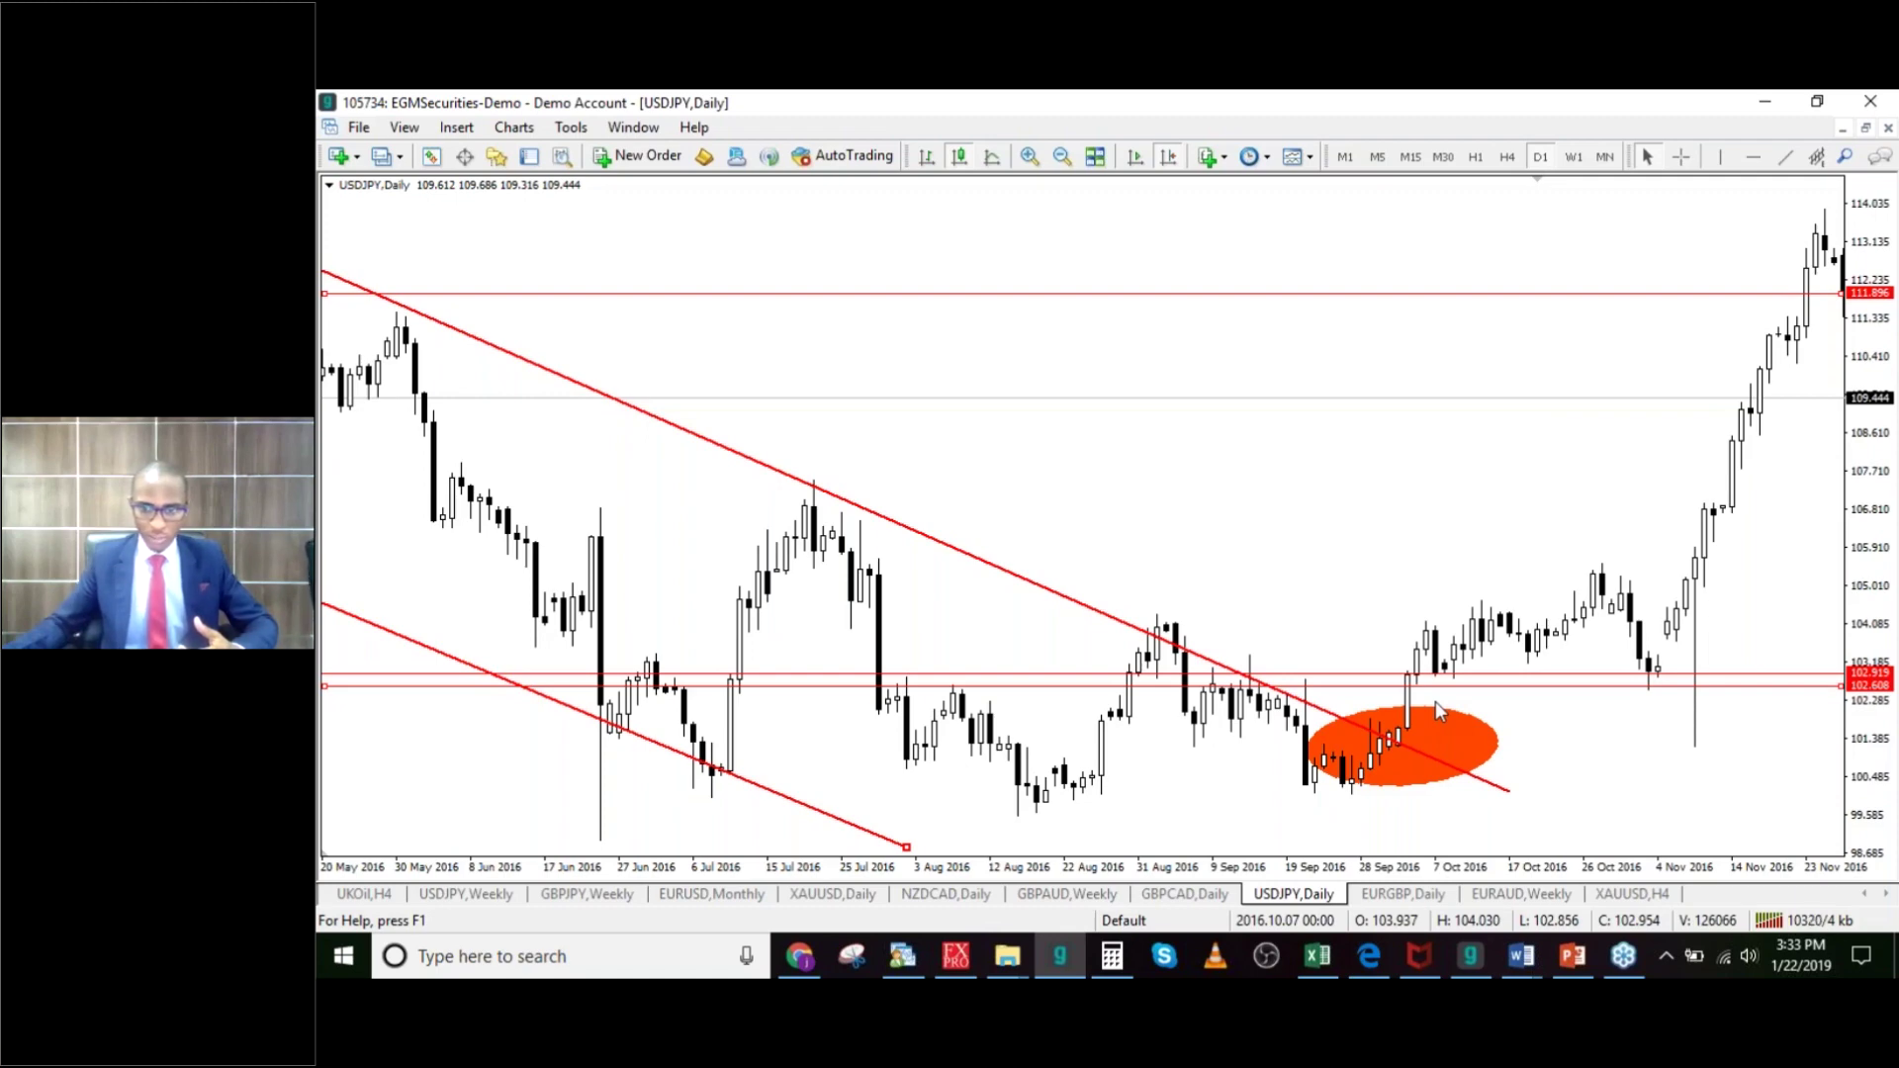
pyautogui.moveTo(1433, 686); pyautogui.dragTo(1441, 813)
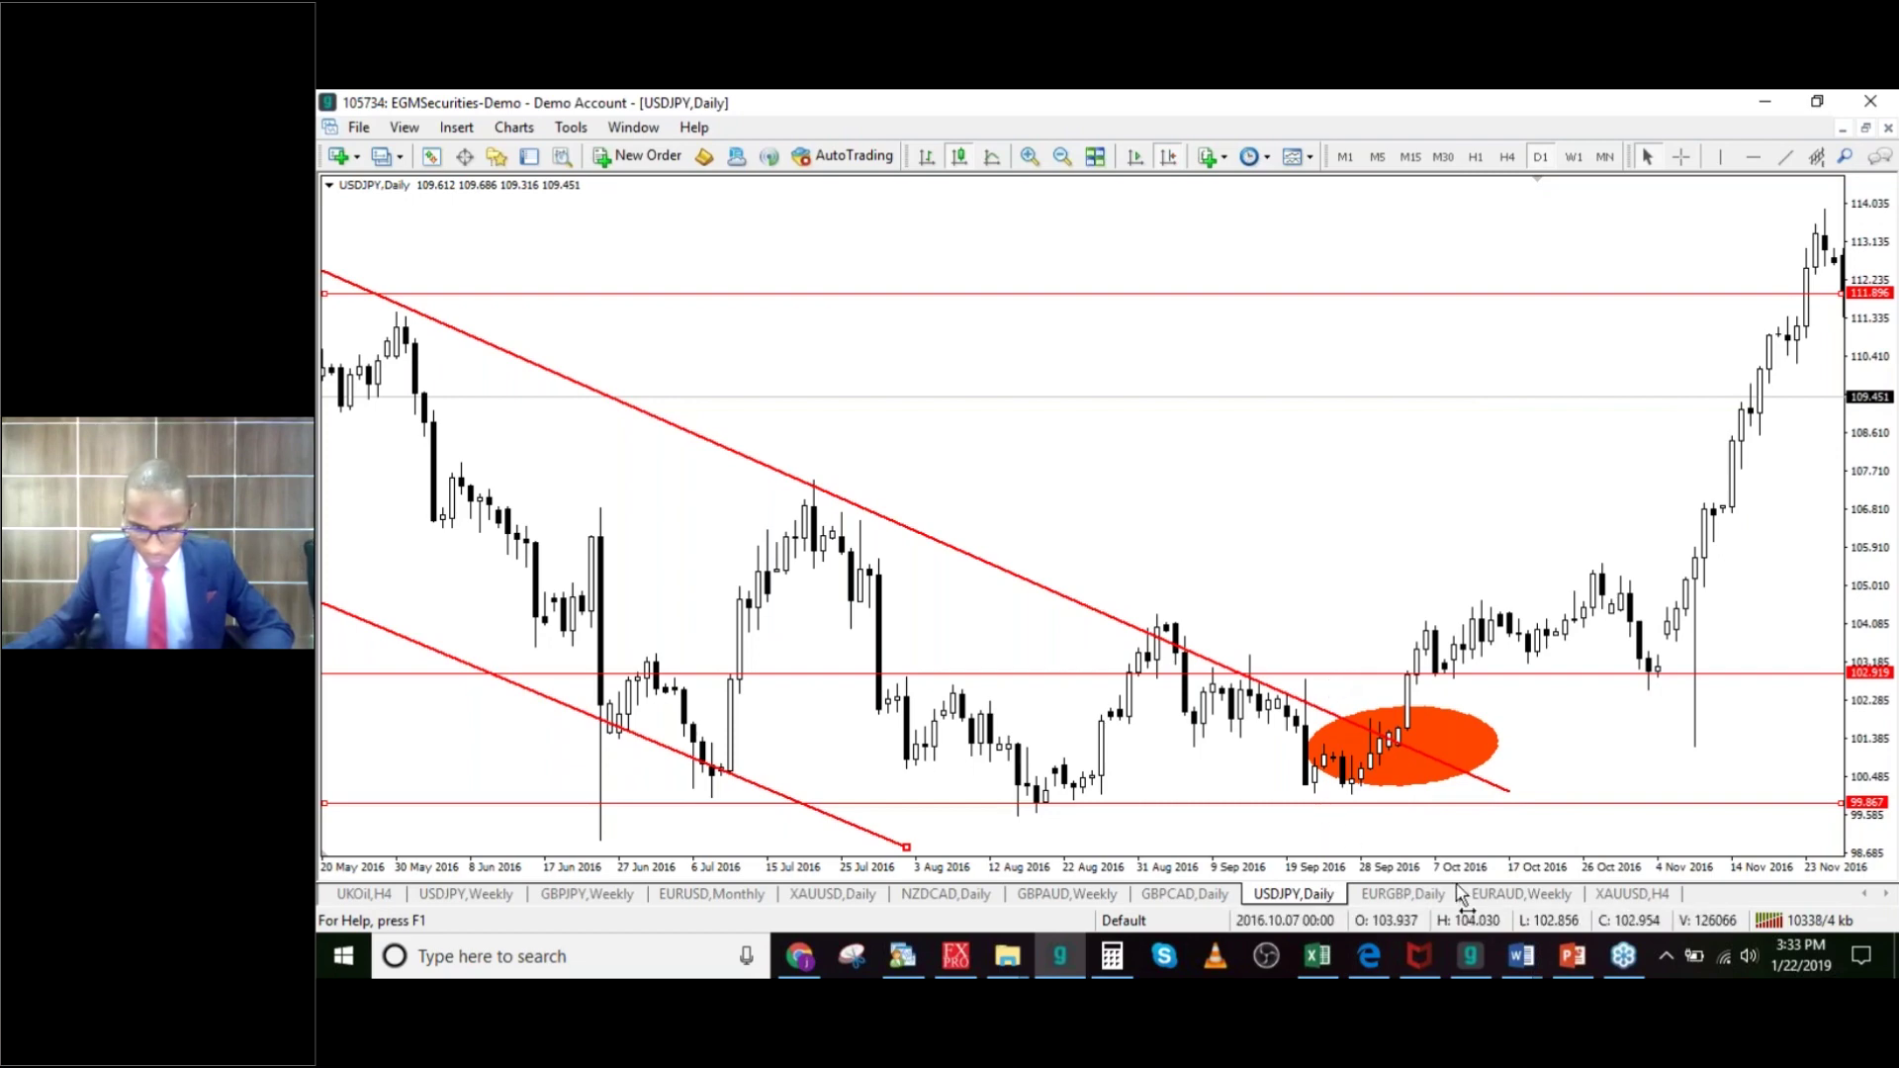
# Step: Switch to the PowerPoint presentation and look through the slide thumbnails following the Channels slide
pyautogui.click(1567, 974)
pyautogui.moveTo(542, 685); pyautogui.dragTo(544, 734)
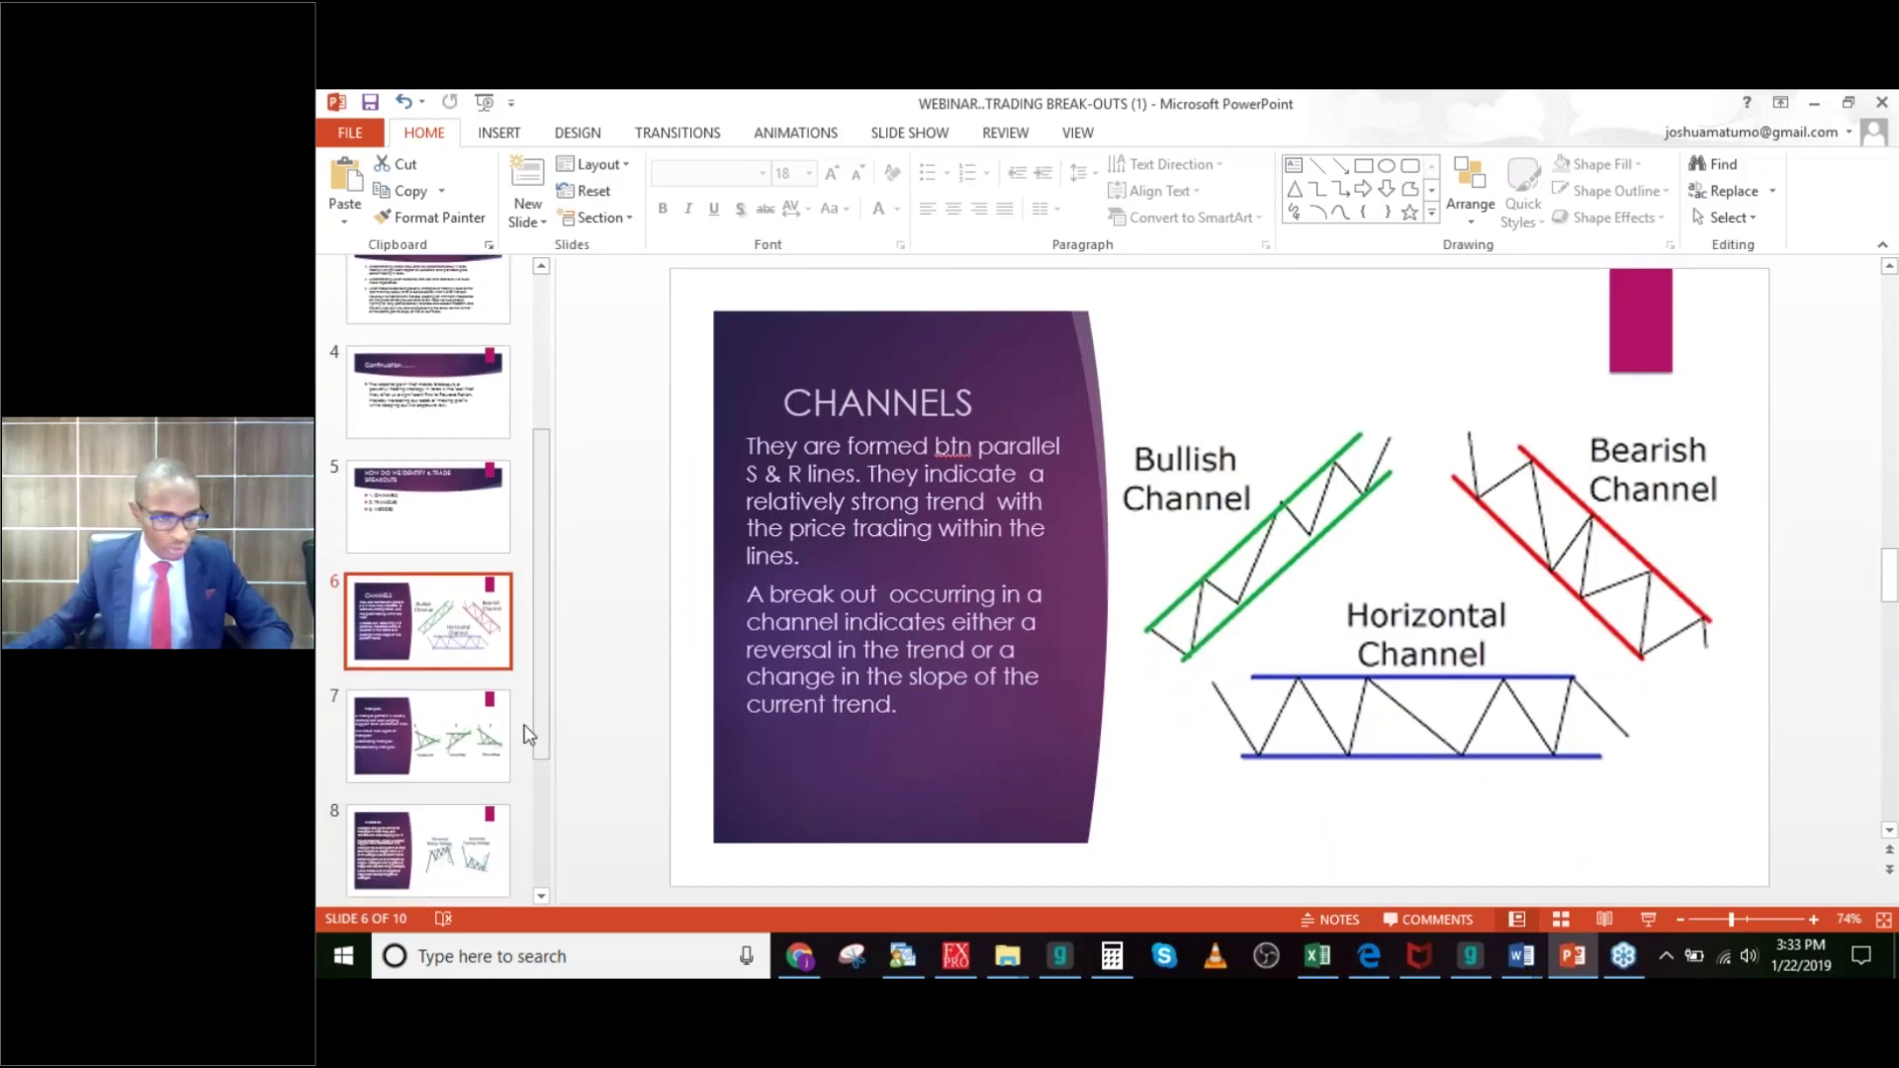
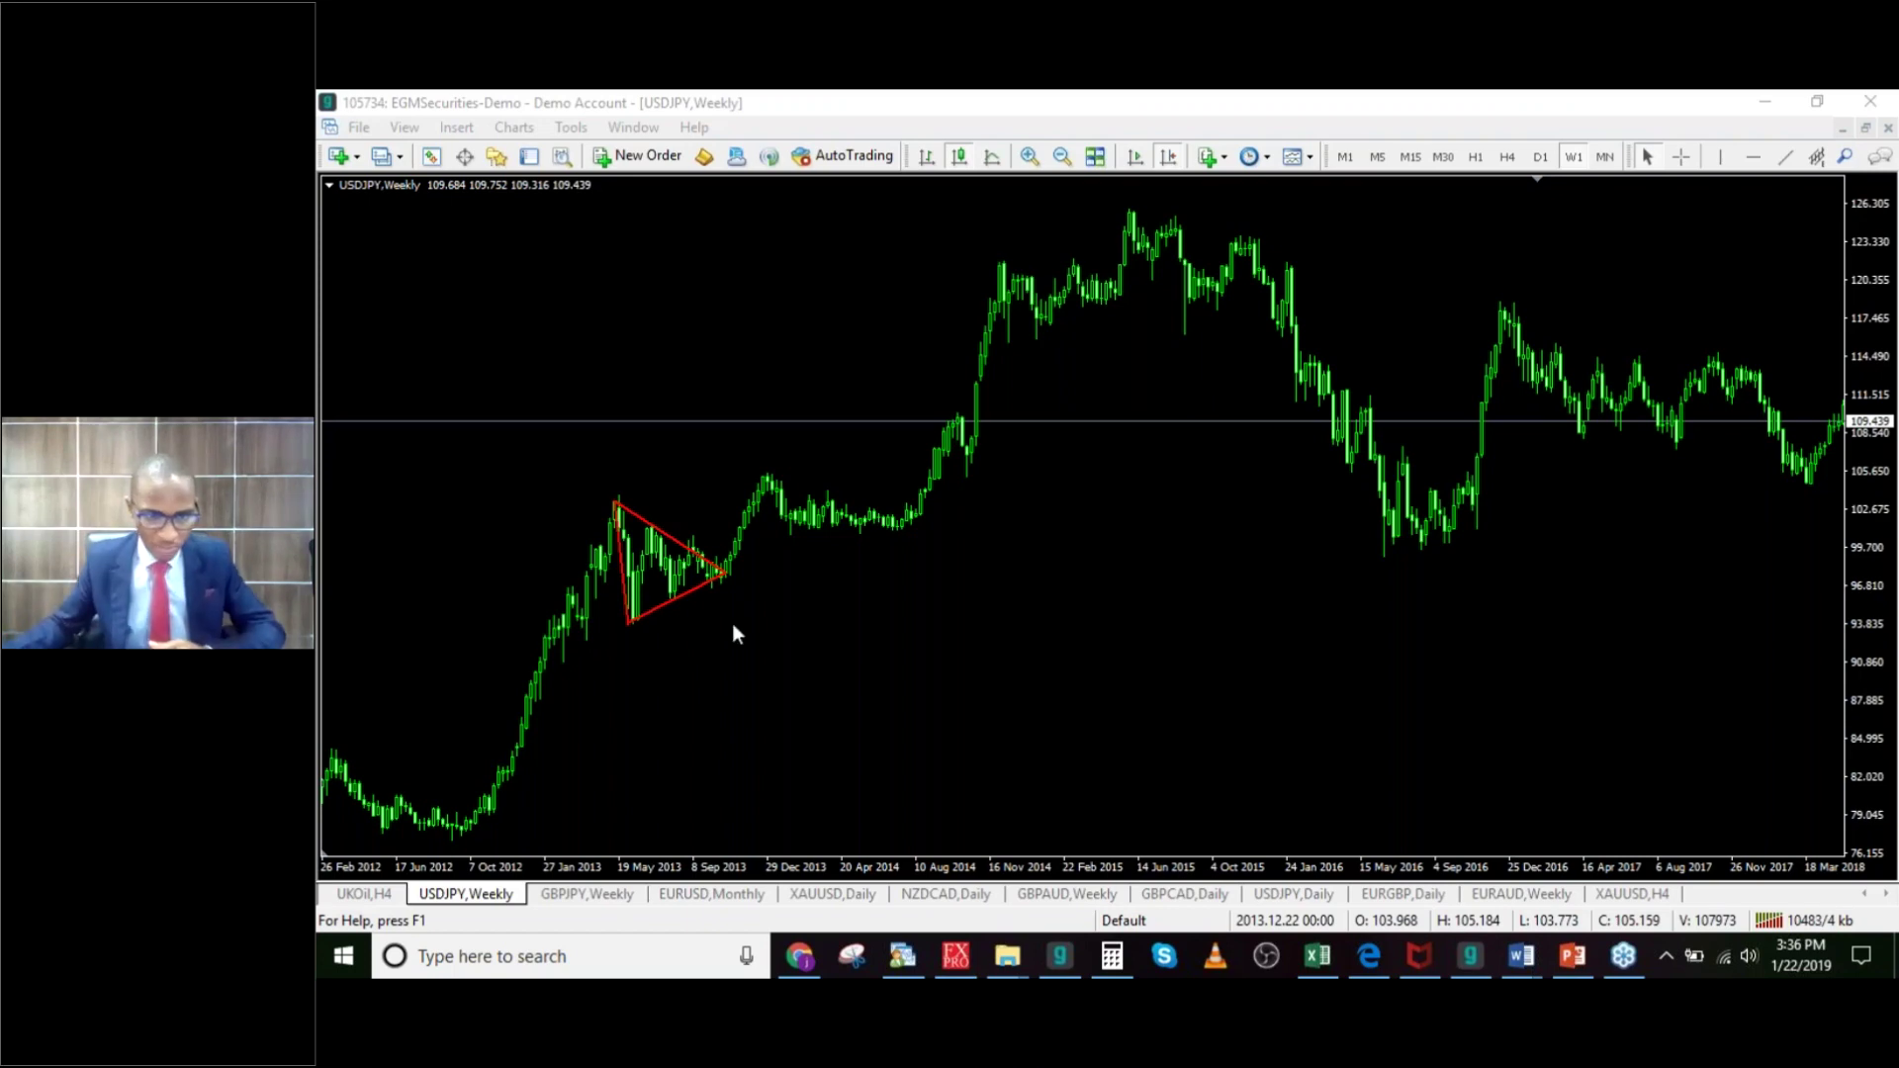
# Step: Delete the existing red triangle lines around the mid-2013 candles on the USDJPY weekly chart
pyautogui.click(697, 490)
pyautogui.press('BackSpace')
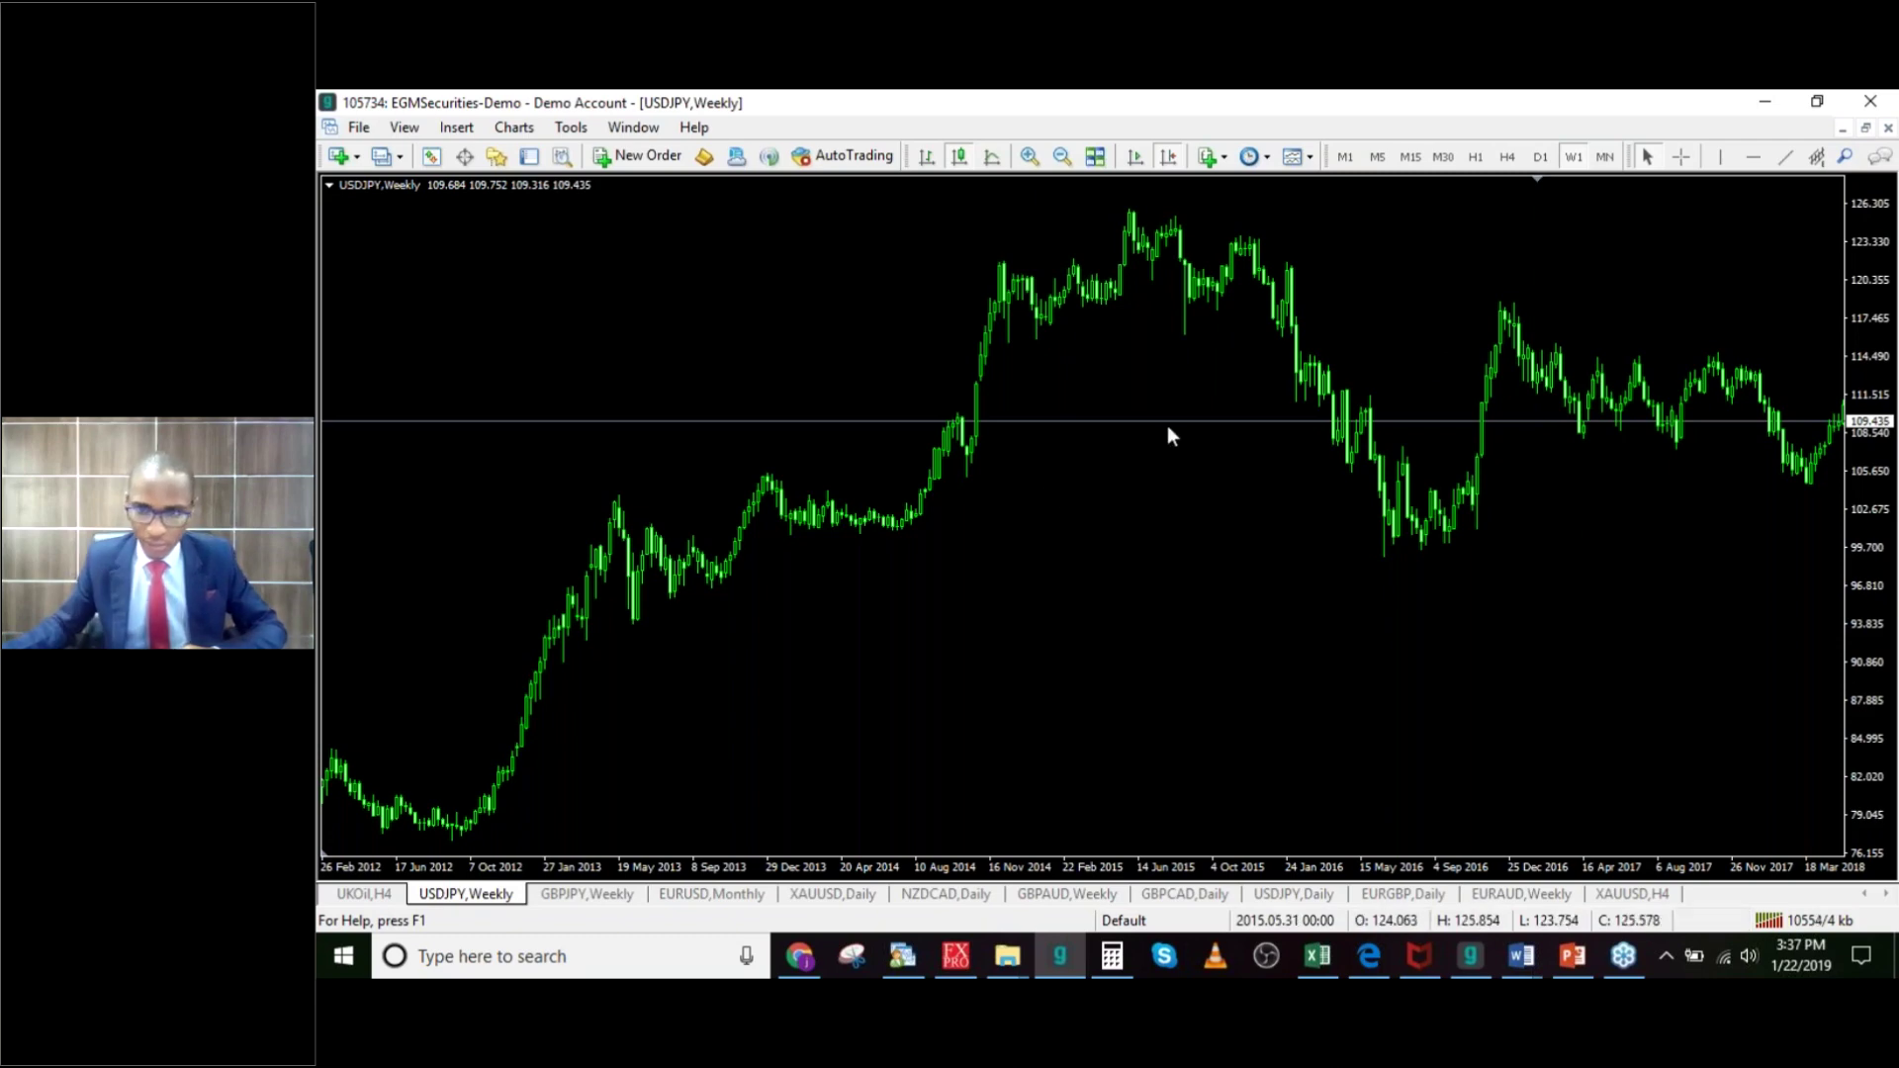
# Step: Draw two converging trendlines over the 2013 consolidation, one falling from the May high and one rising from the June low
pyautogui.click(1788, 158)
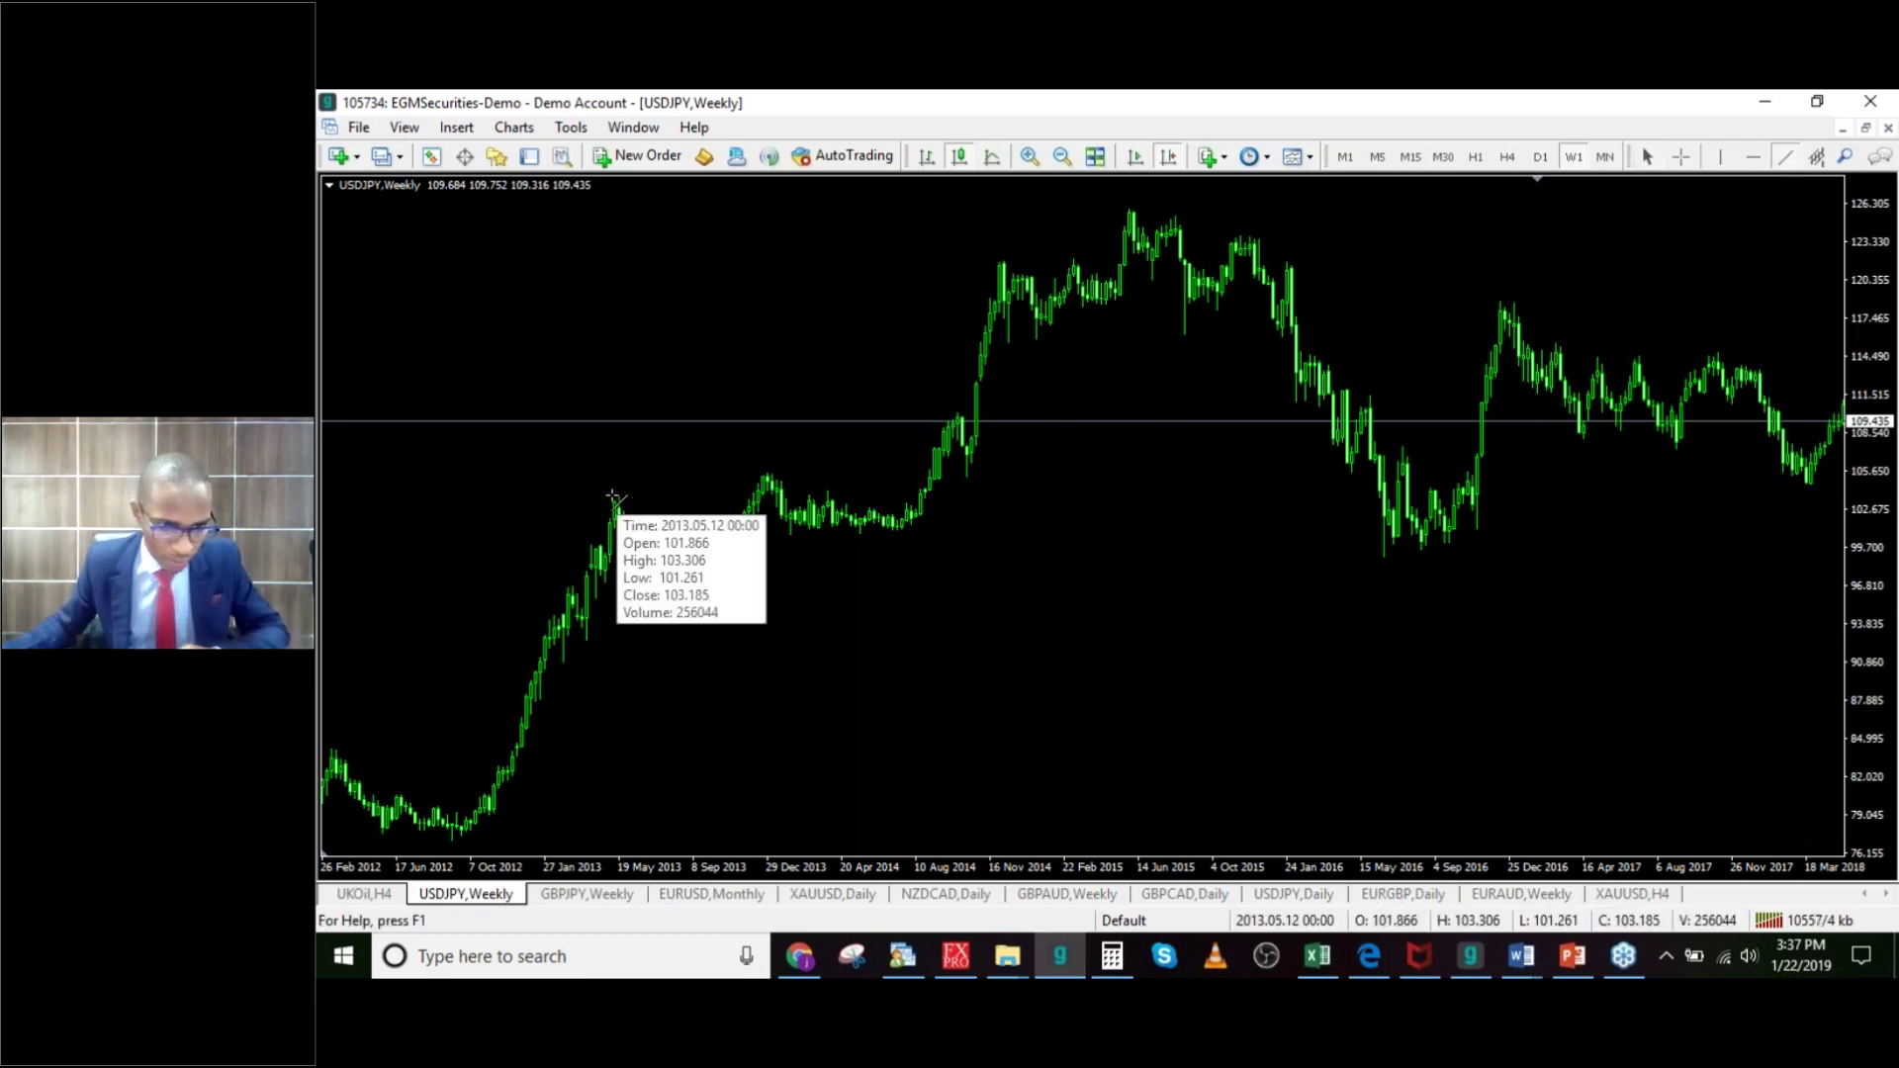
pyautogui.moveTo(613, 497); pyautogui.dragTo(732, 576)
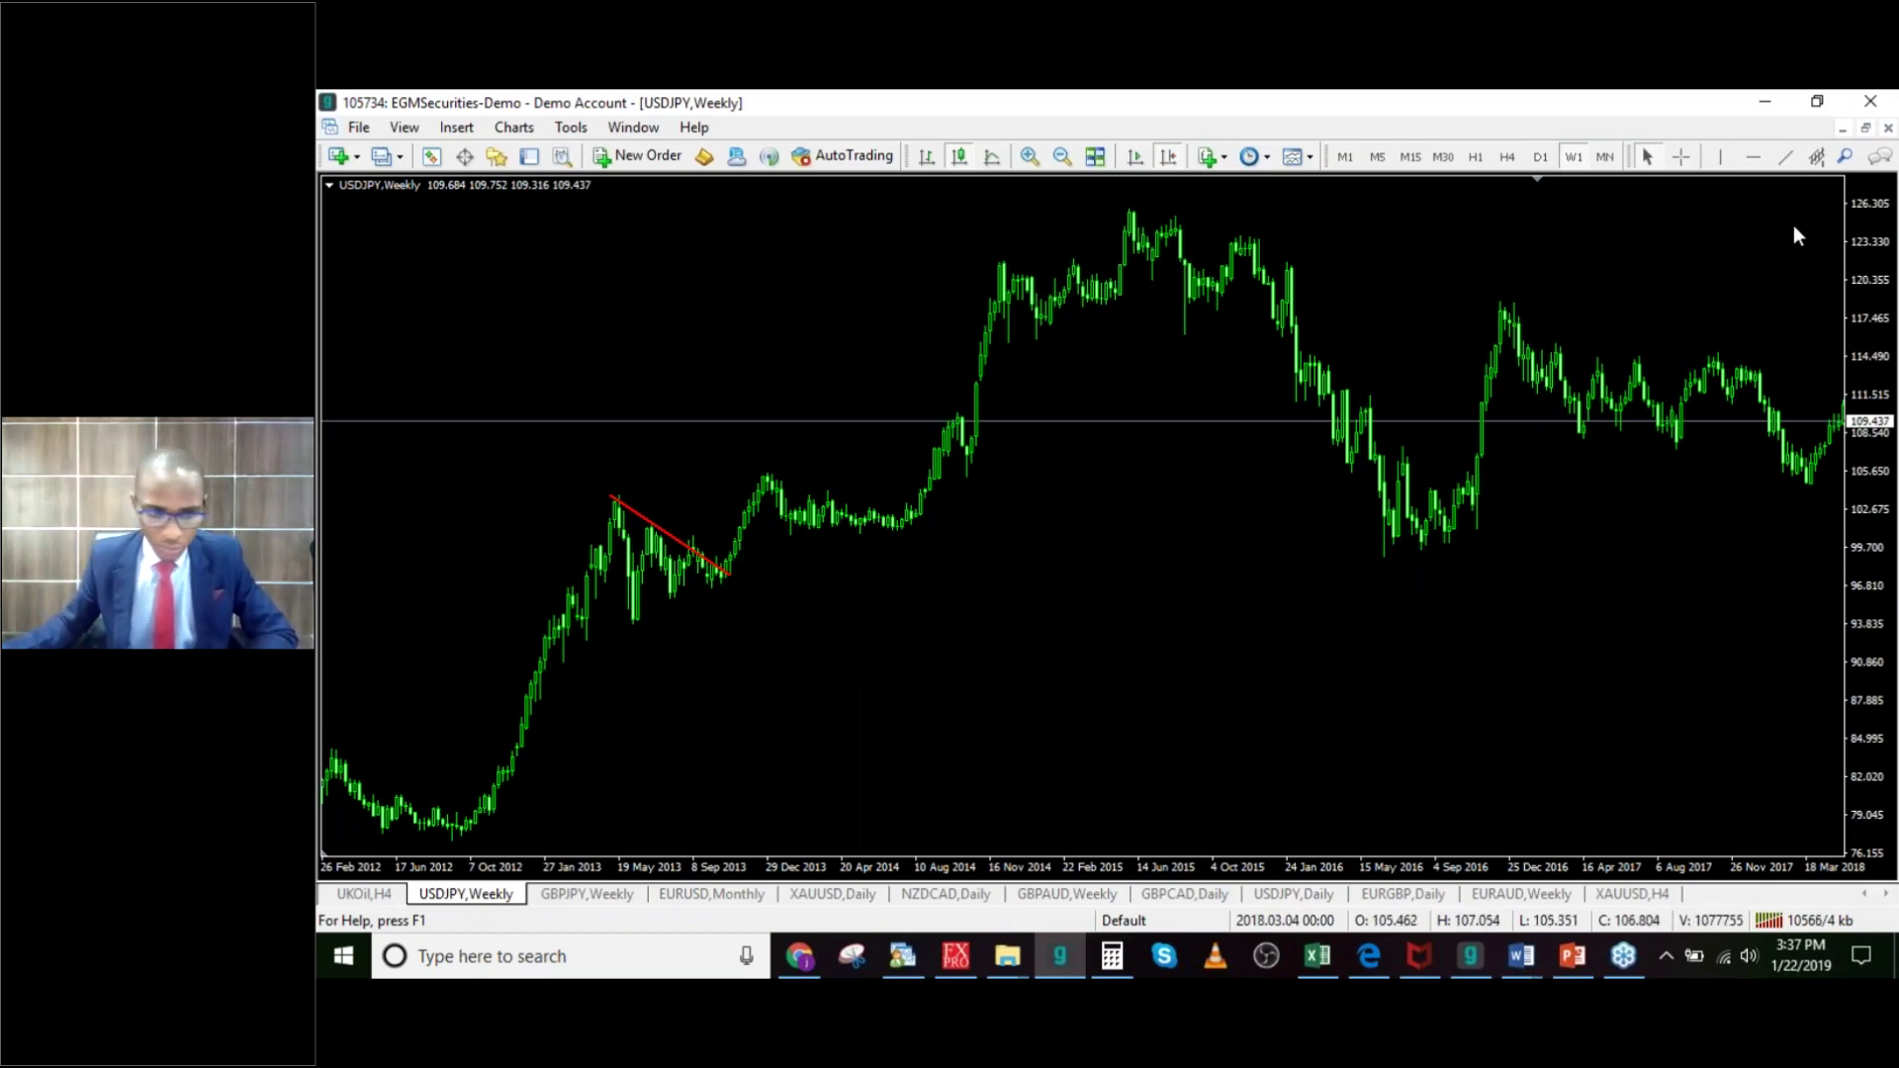
pyautogui.click(1785, 157)
pyautogui.moveTo(625, 629); pyautogui.dragTo(734, 581)
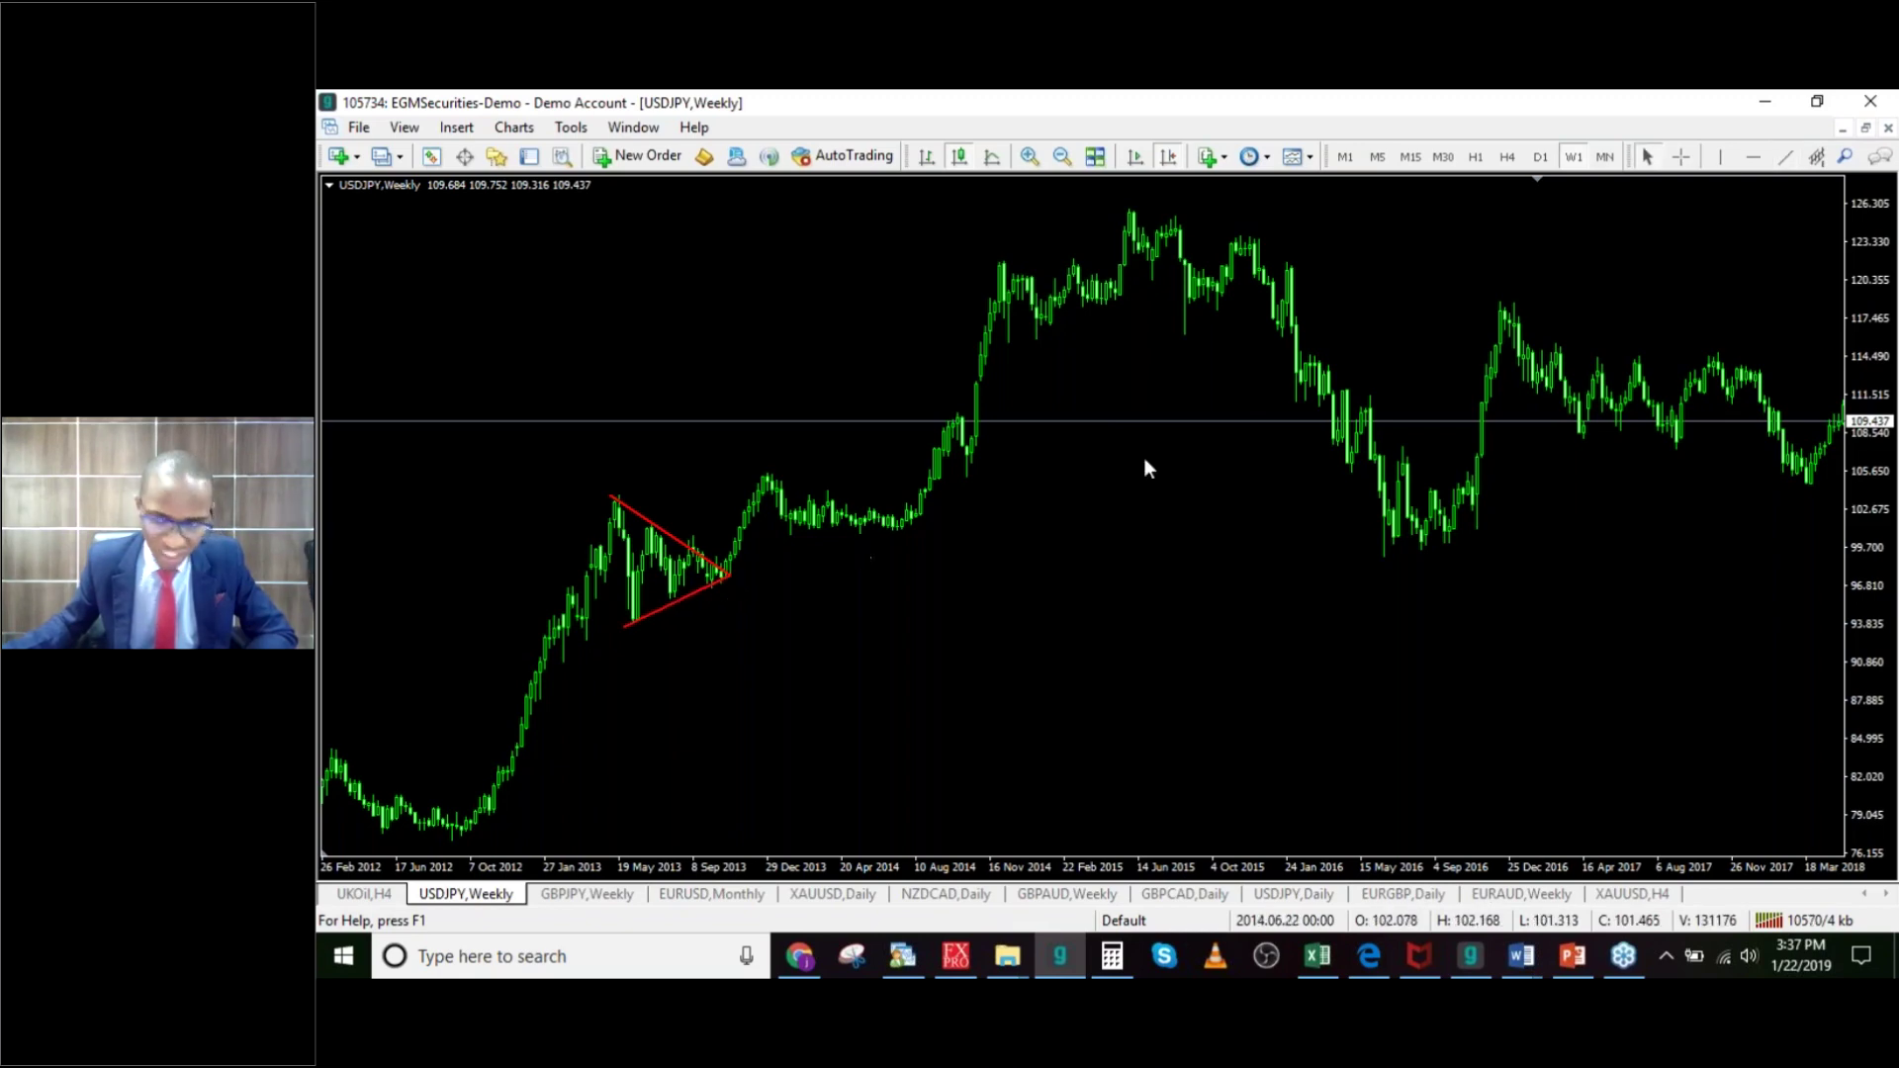
# Step: Close the triangle with a steep trendline joining the two starting points, and adjust the upper line's start to meet it
pyautogui.click(1785, 158)
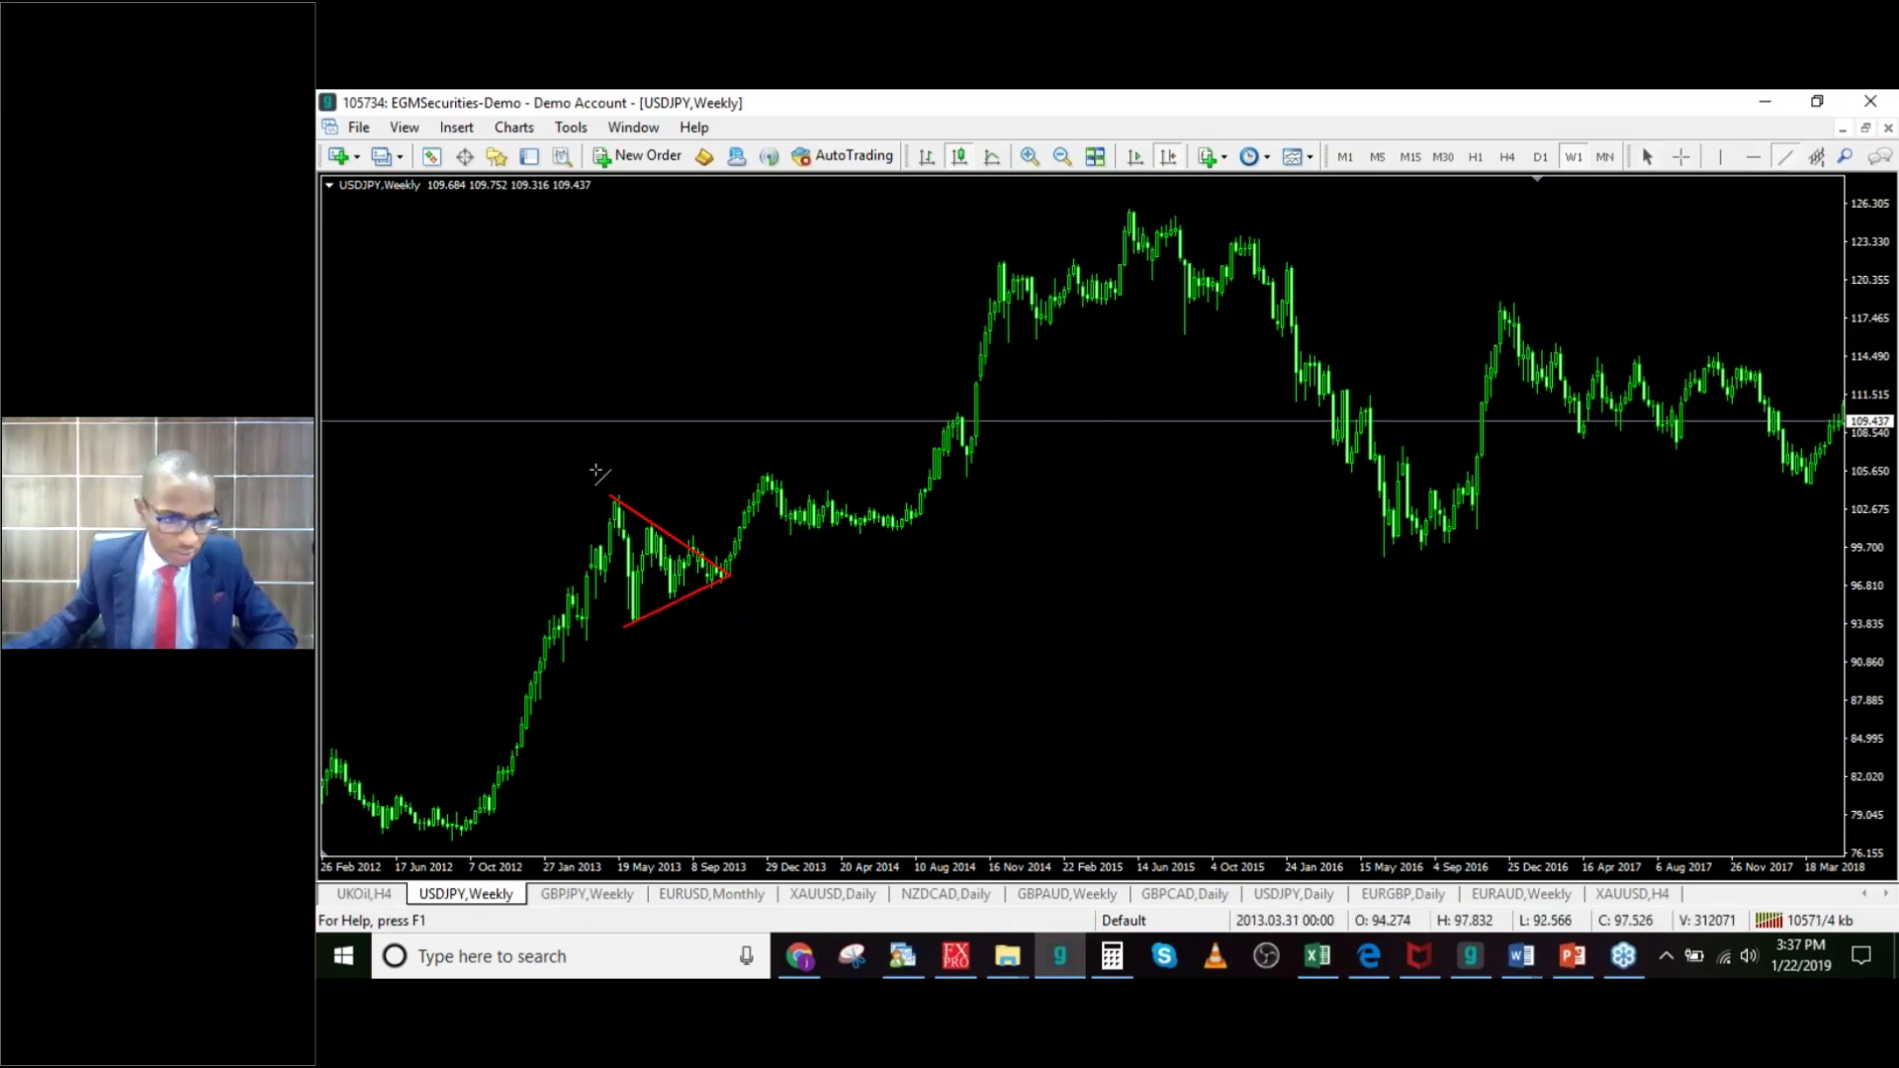
pyautogui.moveTo(606, 496); pyautogui.dragTo(625, 625)
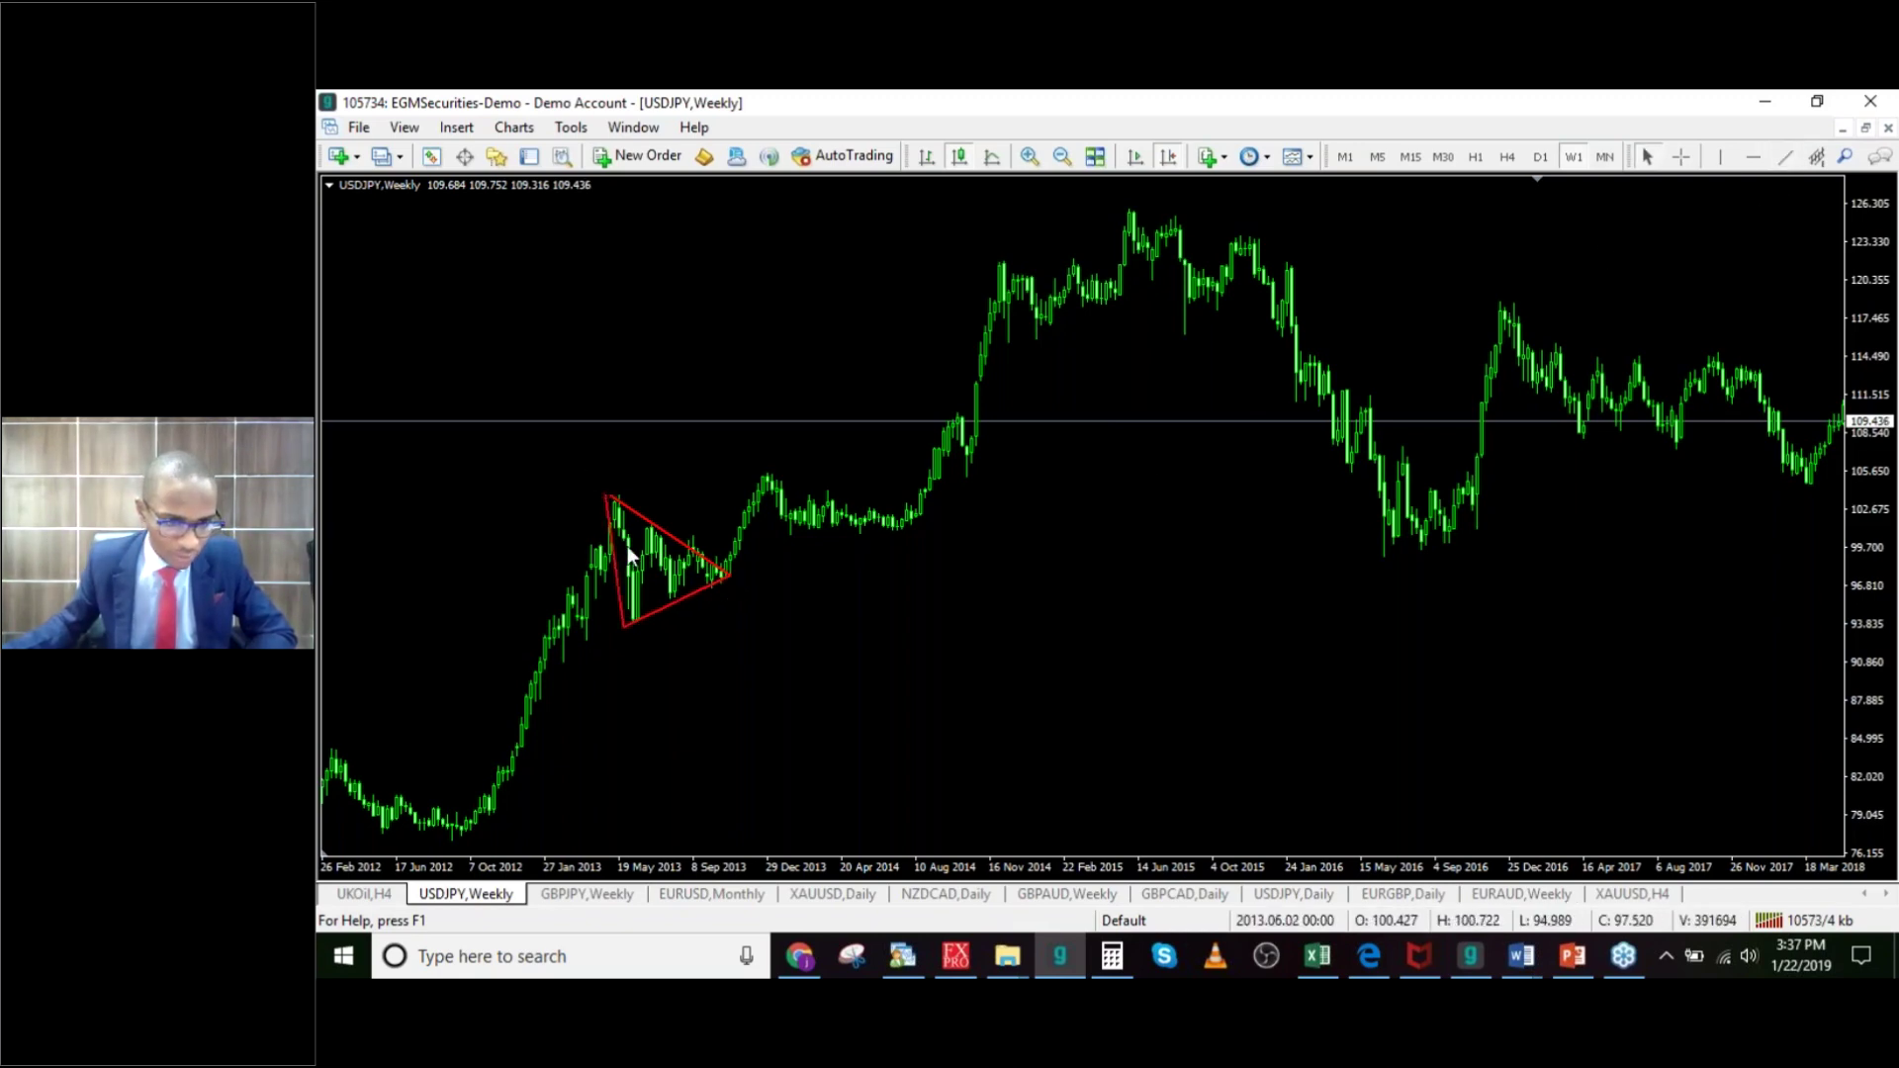
pyautogui.moveTo(607, 498); pyautogui.dragTo(608, 494)
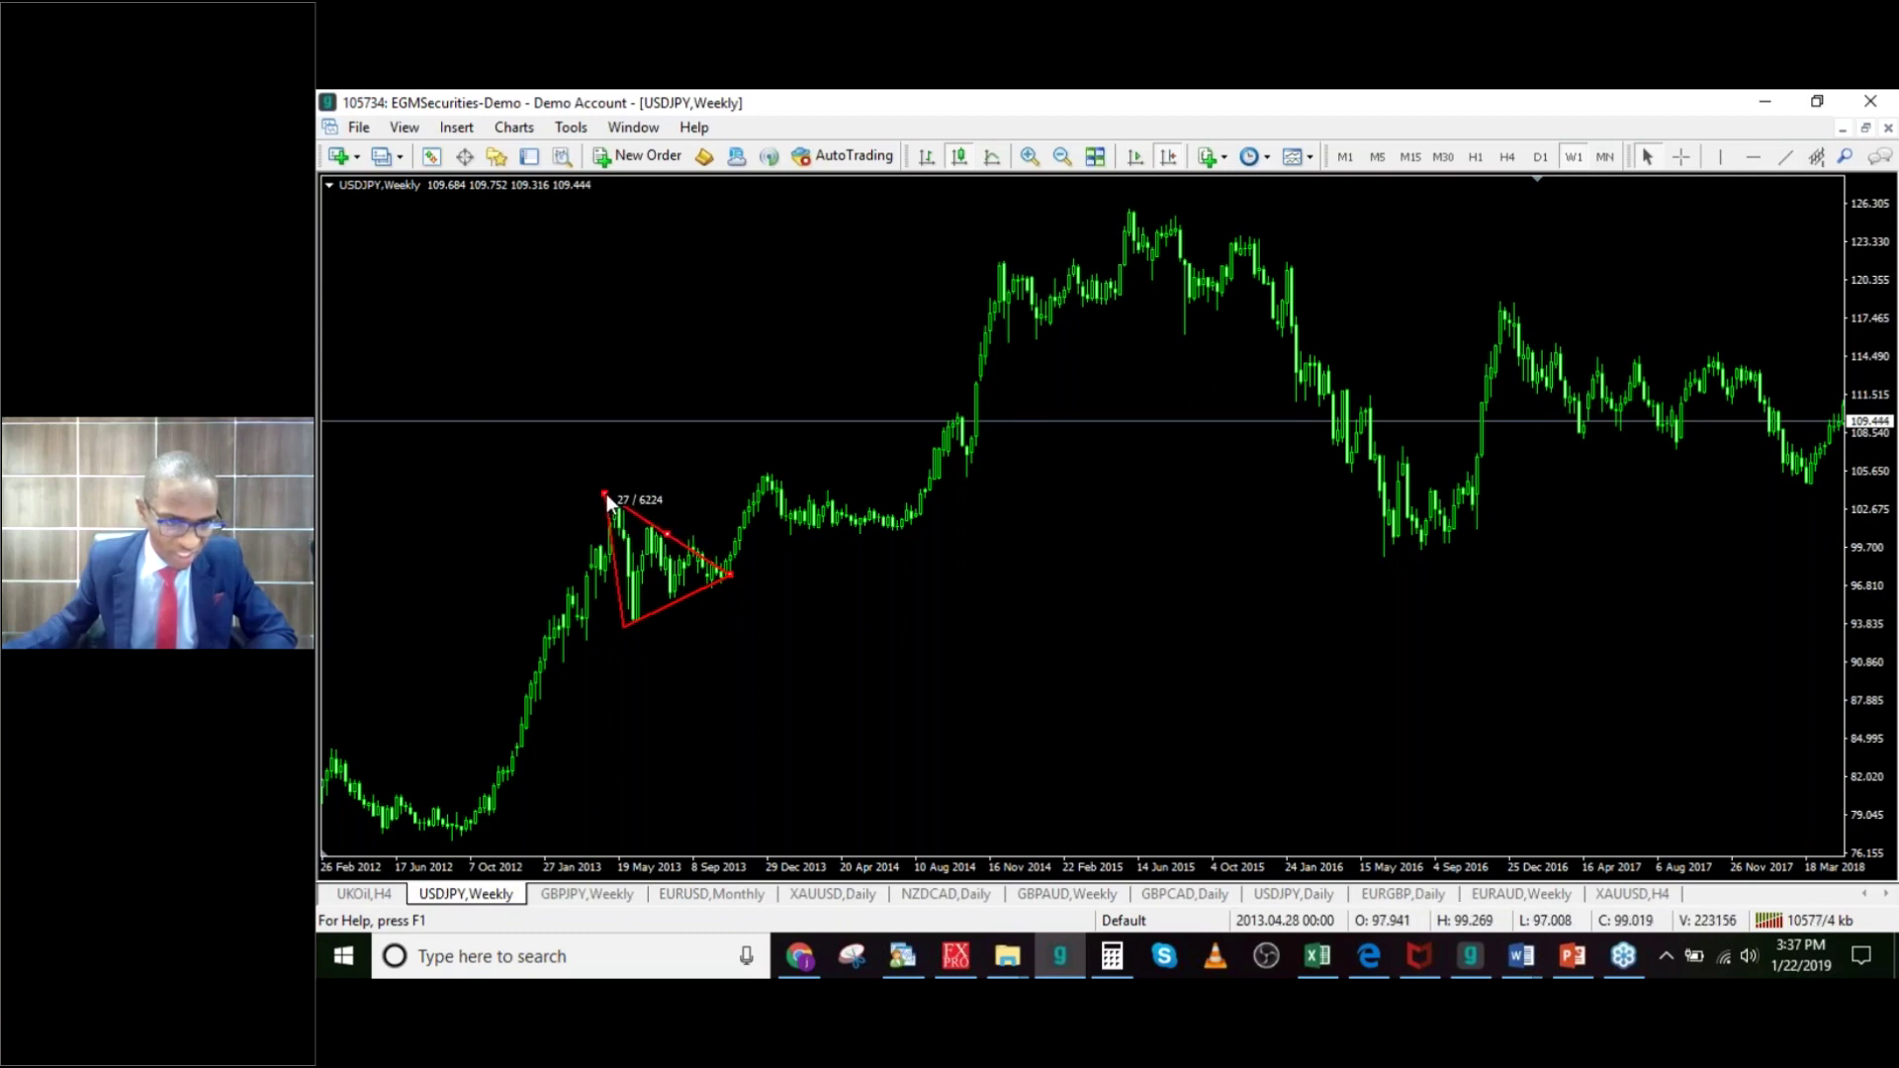
# Step: Place a vertical line on the USDJPY weekly chart and move it to the triangle's apex at the 3 November 2013 candle
pyautogui.click(708, 576)
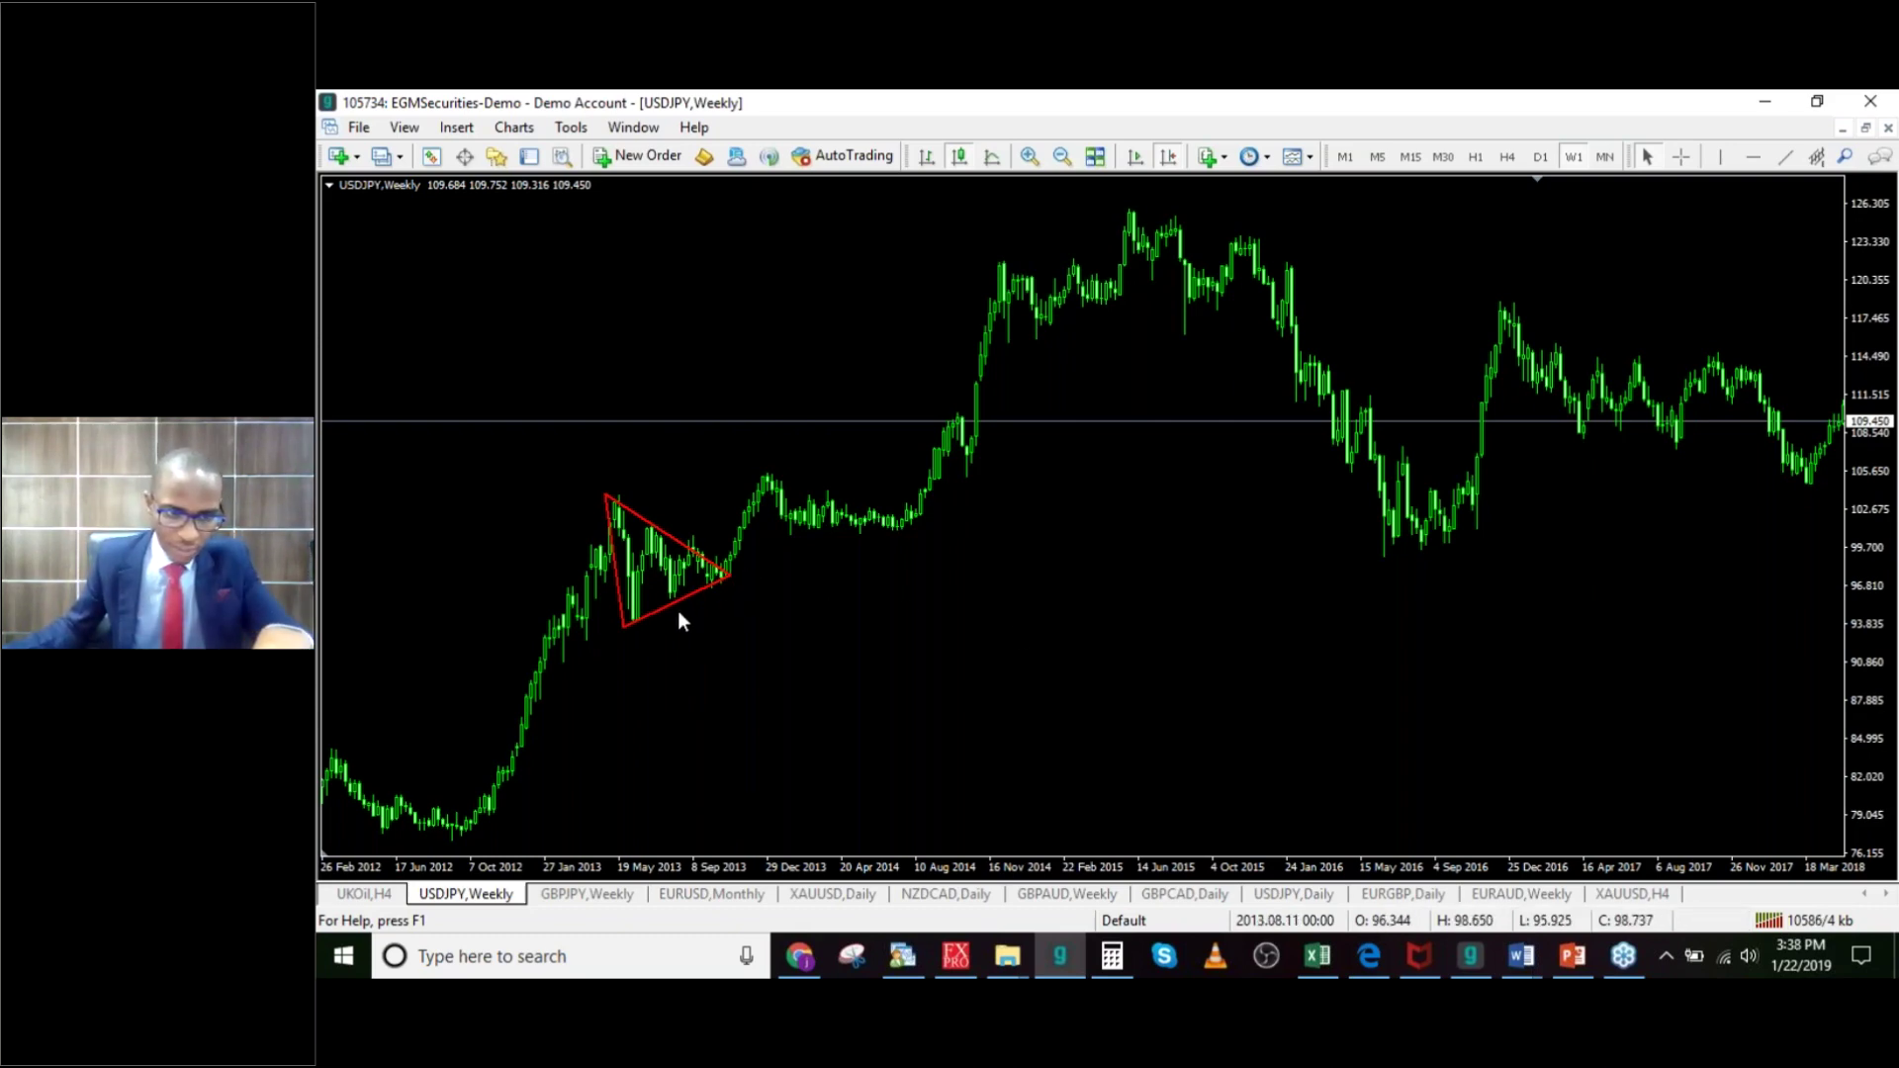
pyautogui.moveTo(703, 567)
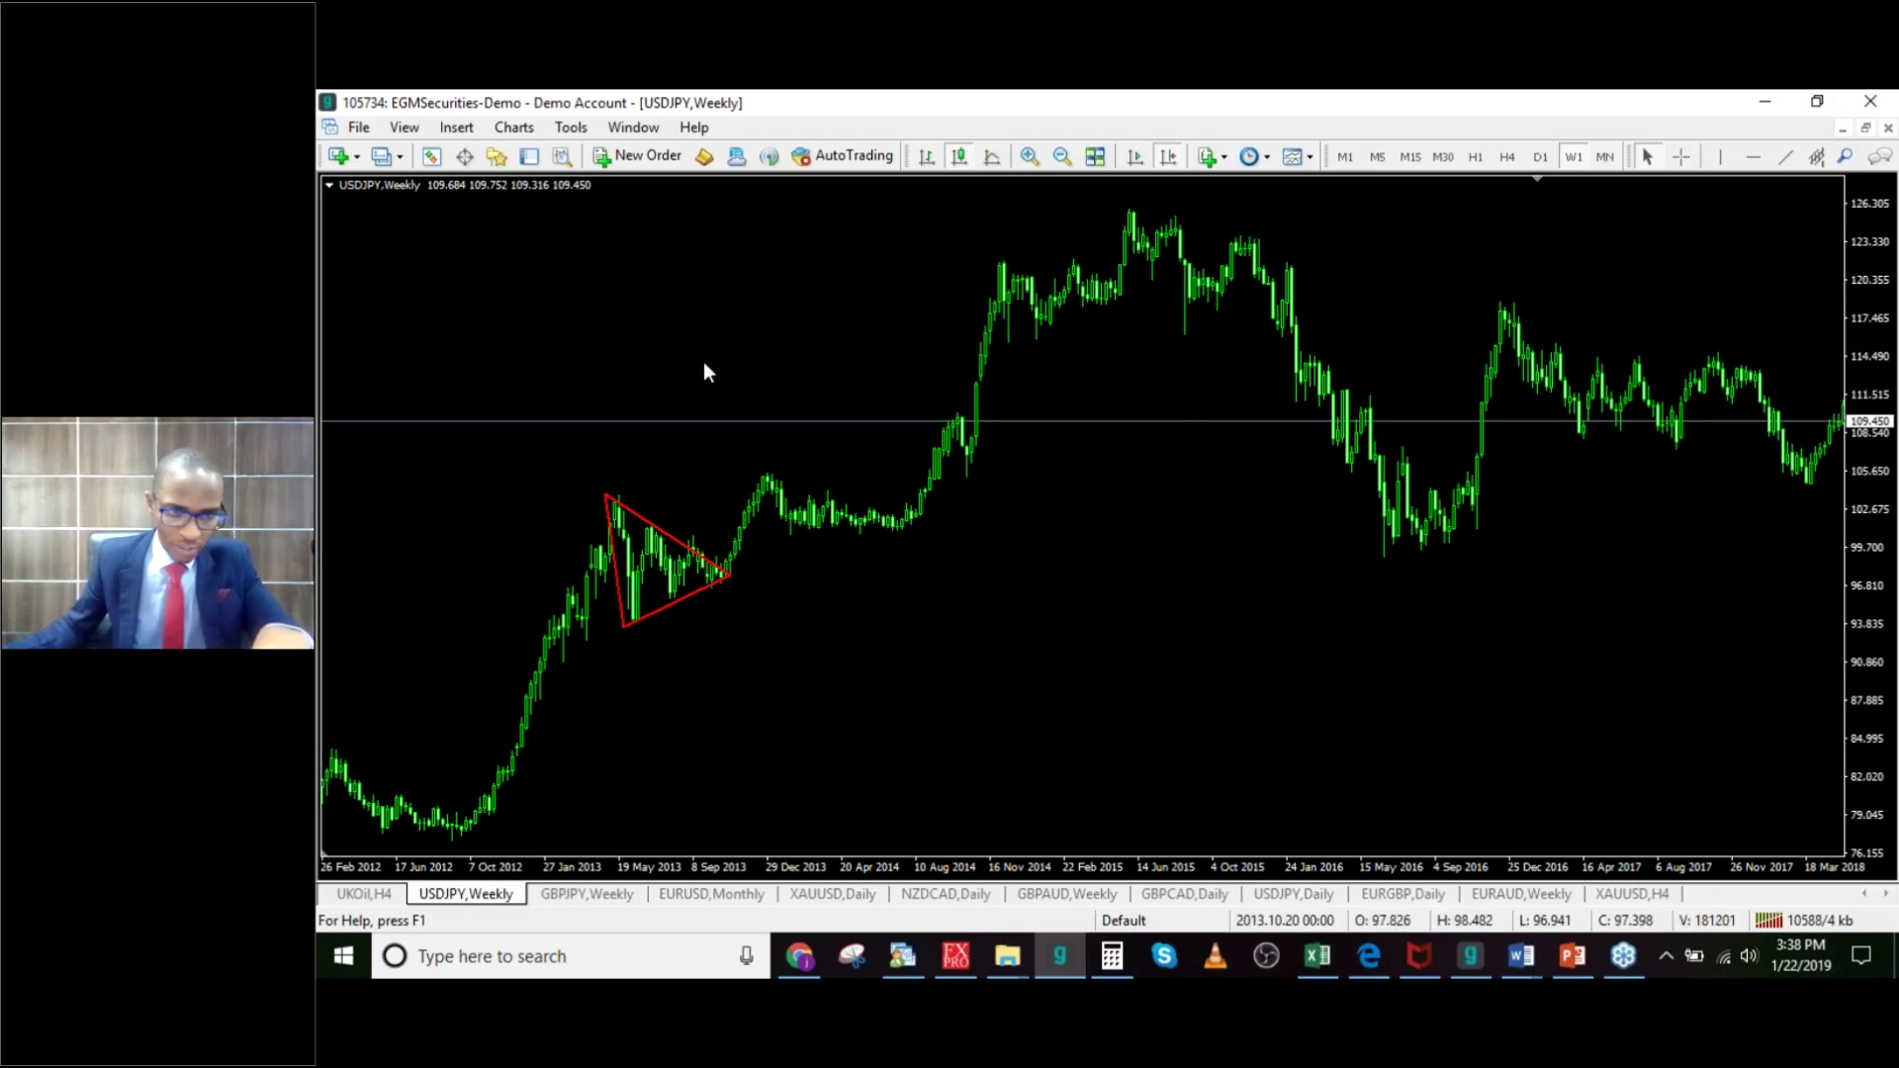
pyautogui.click(1029, 158)
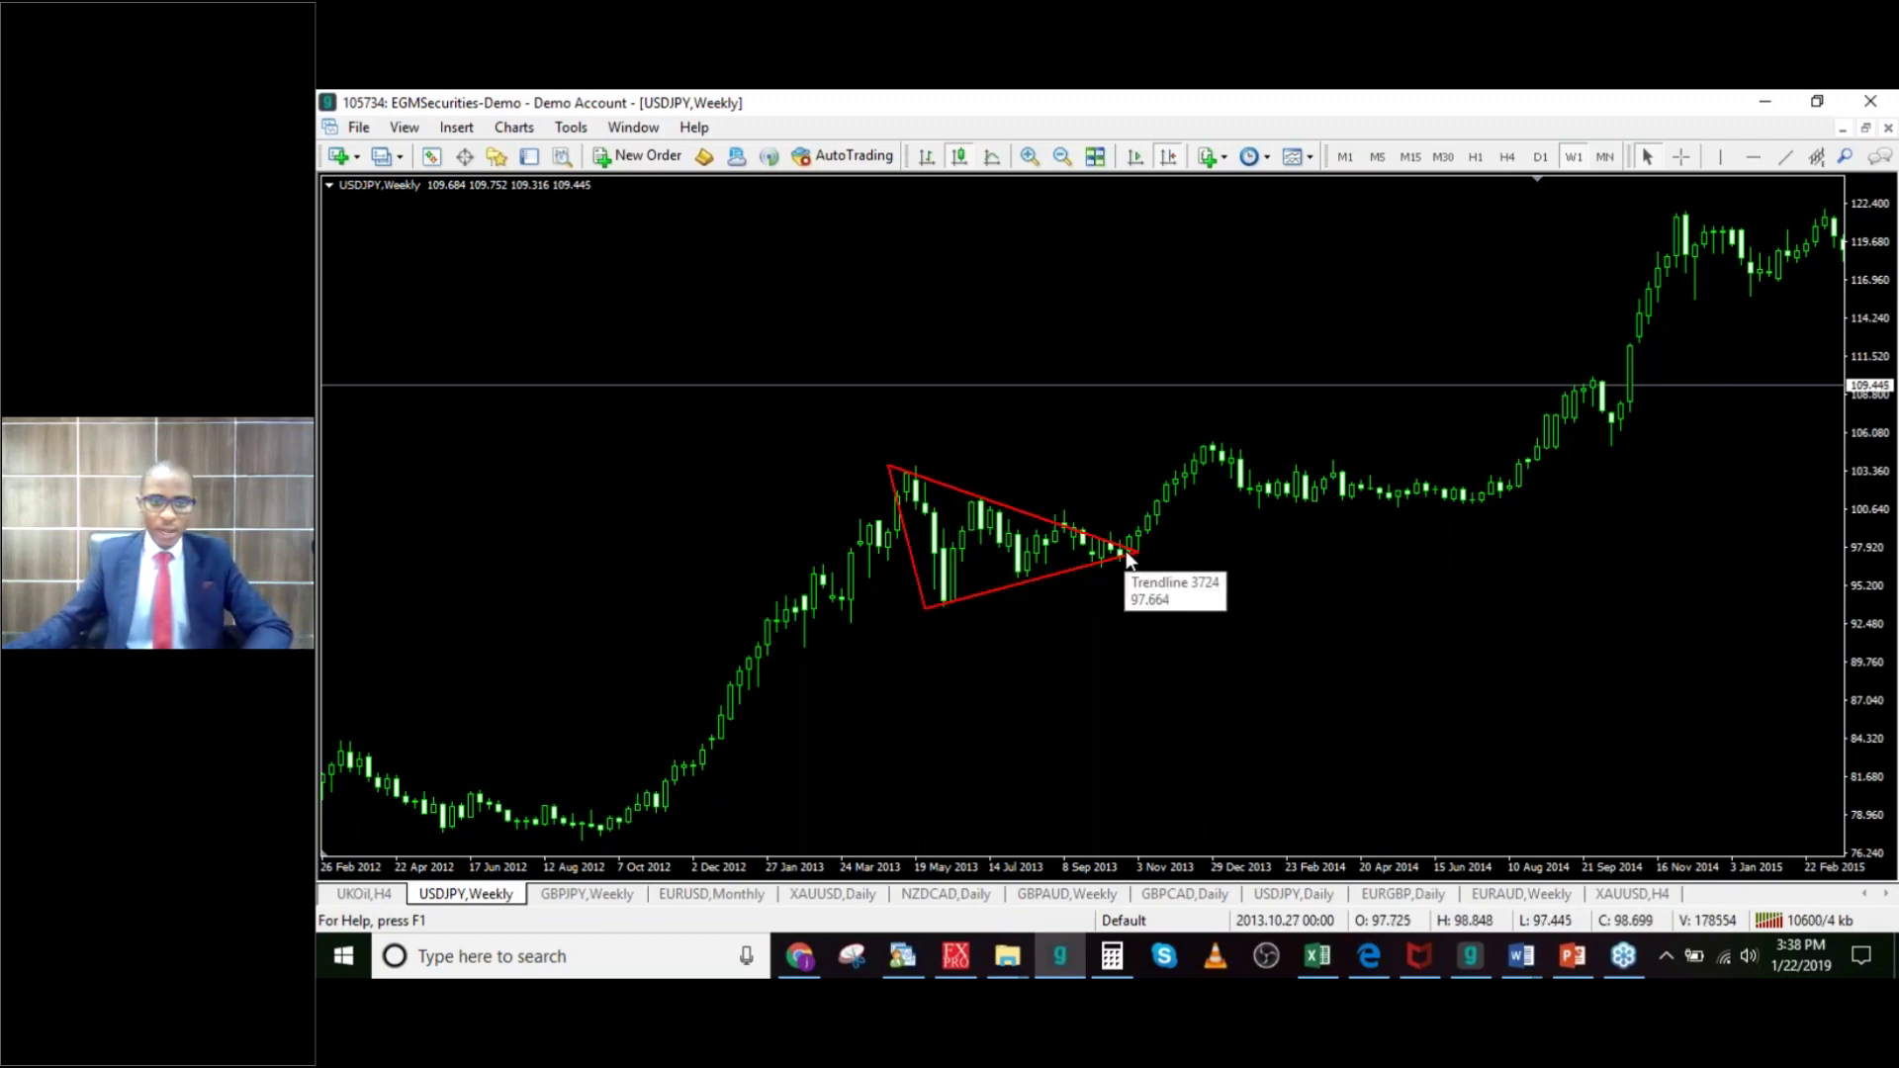
pyautogui.click(1721, 158)
pyautogui.click(1110, 512)
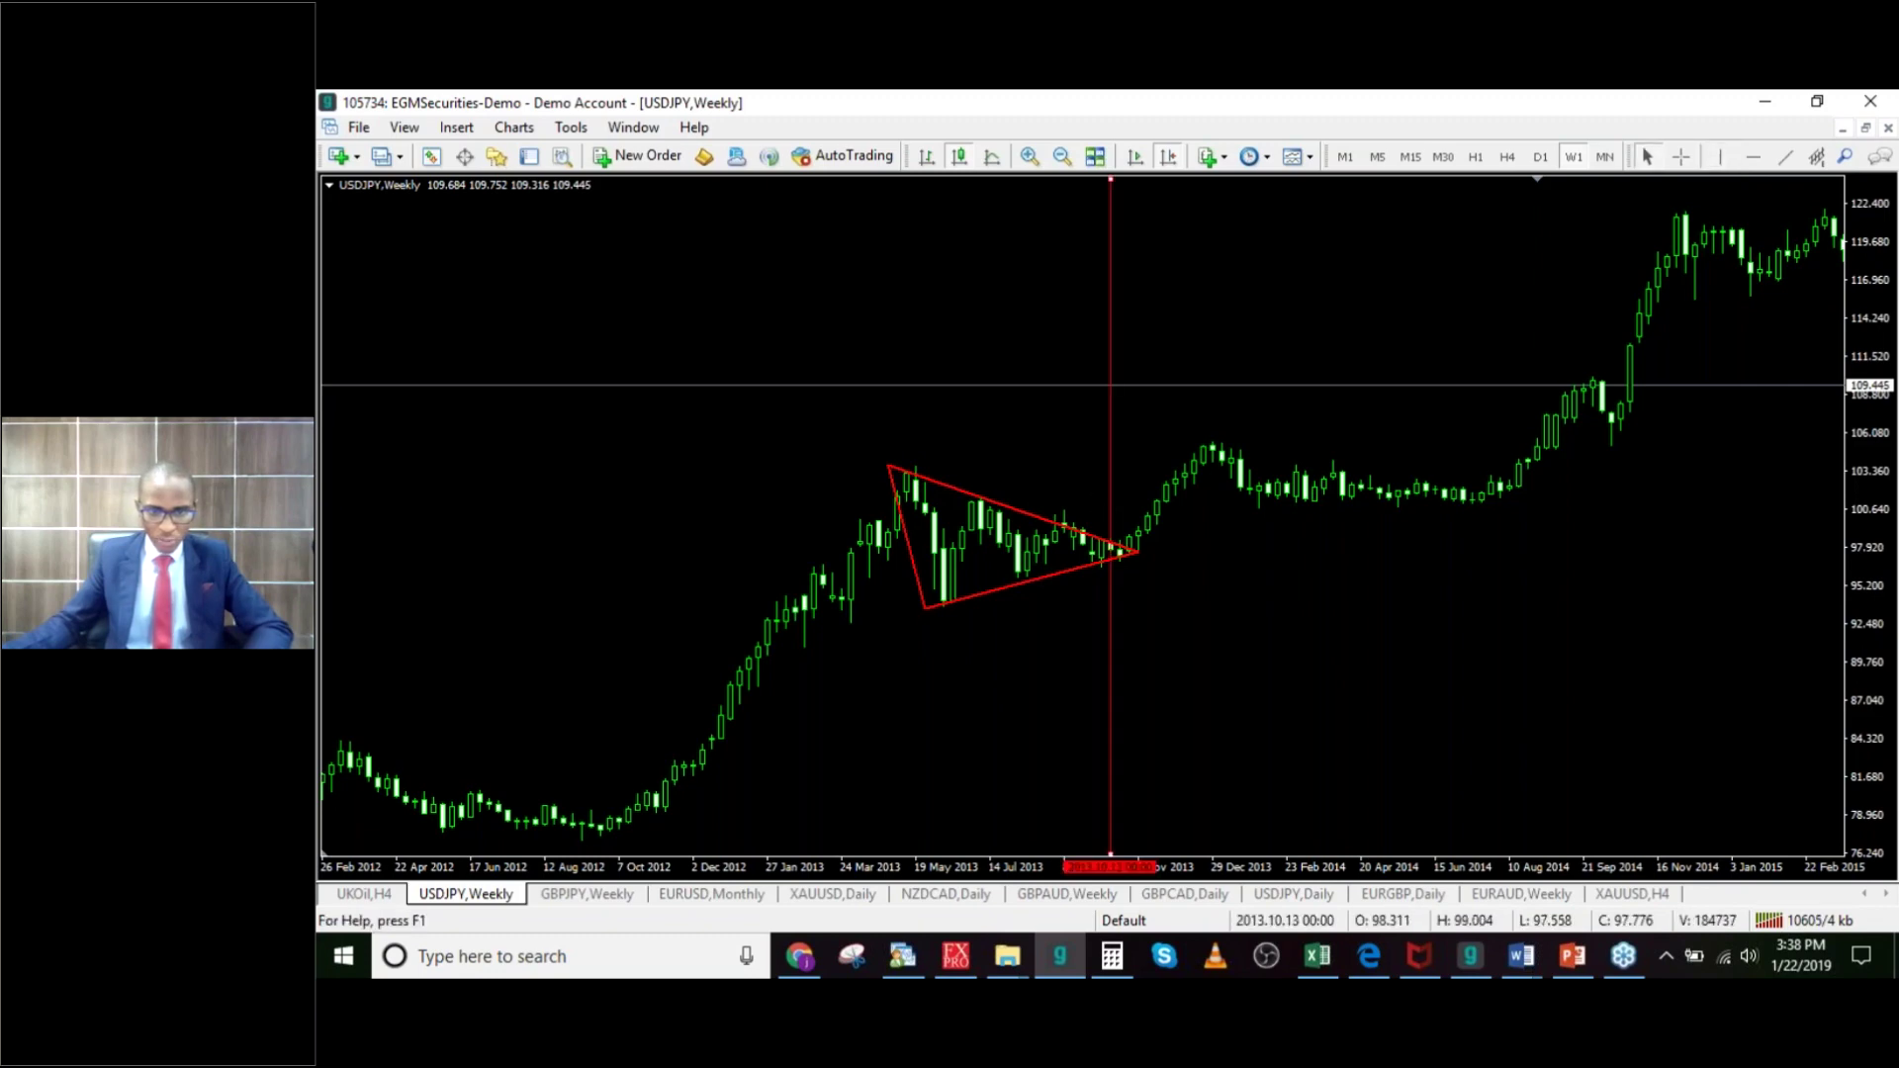
pyautogui.moveTo(1113, 468); pyautogui.dragTo(1137, 476)
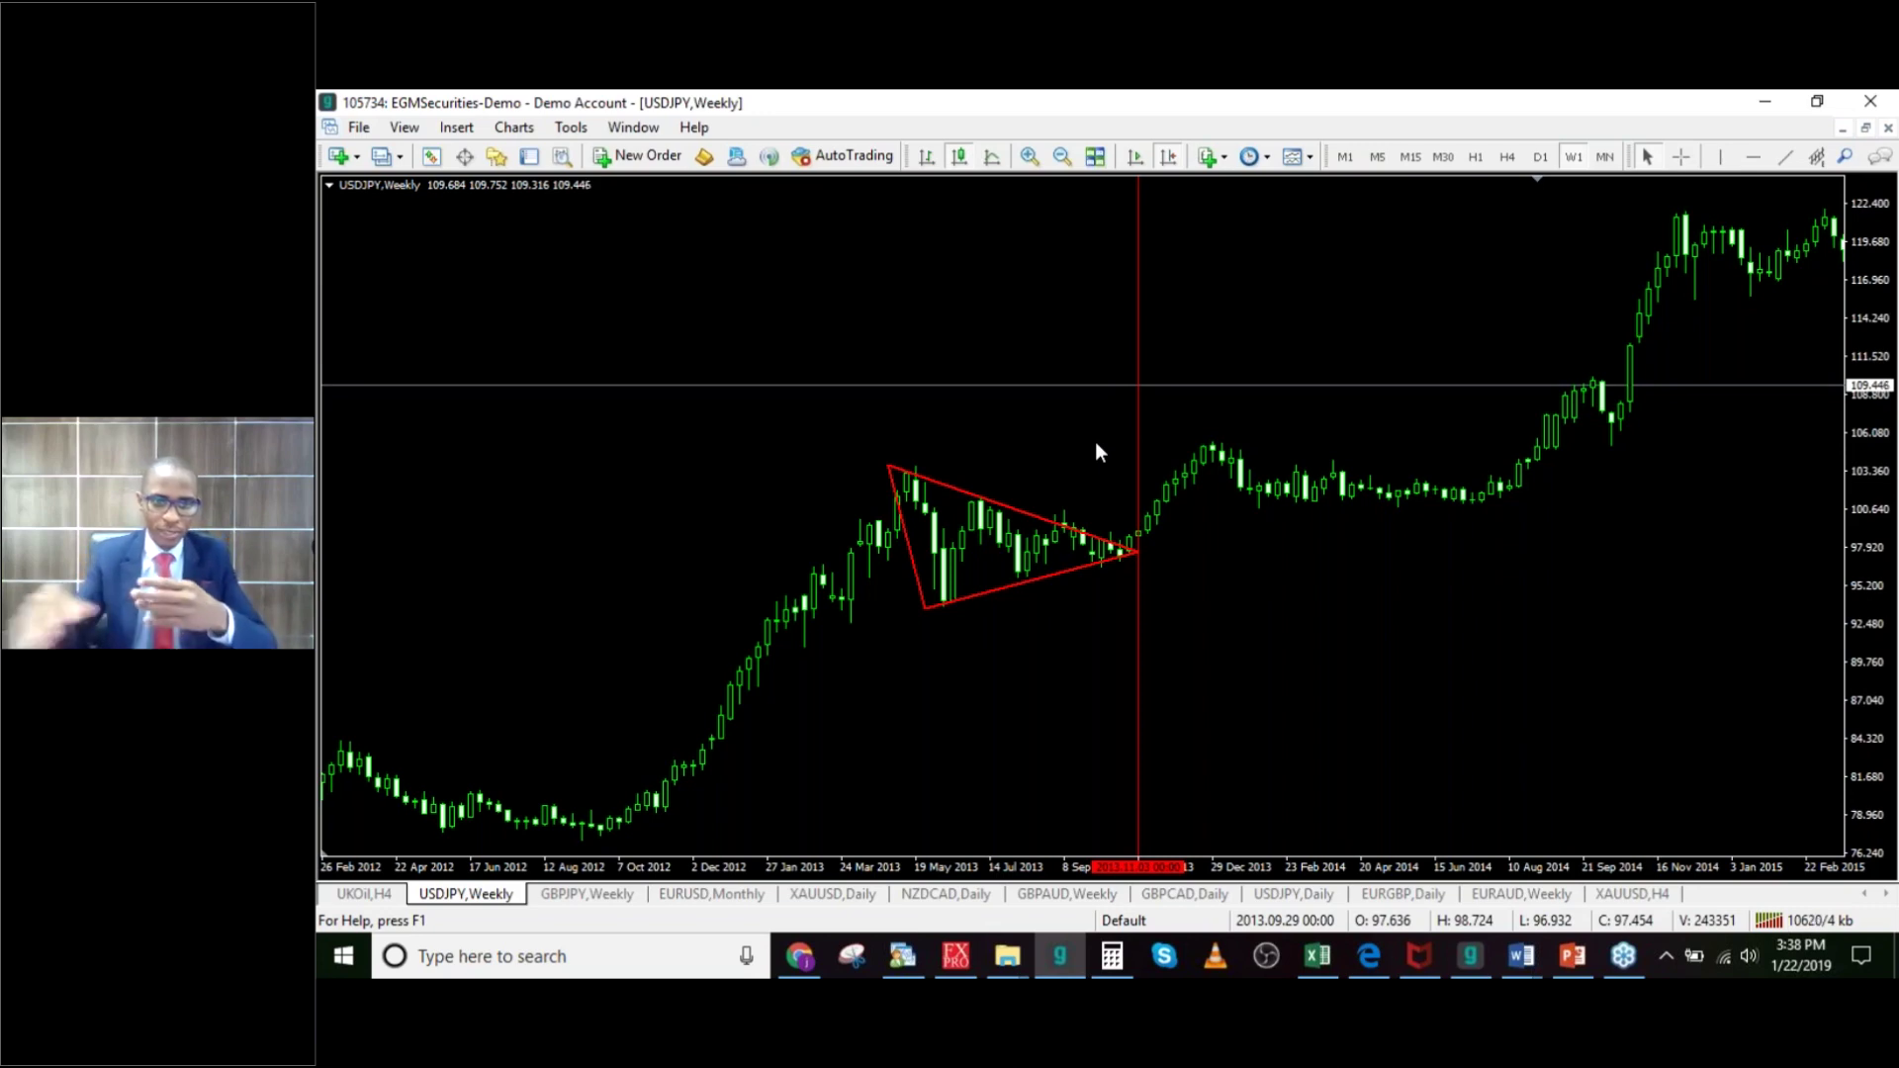
# Step: Delete the vertical line at the triangle's apex
pyautogui.doubleClick(1138, 337)
pyautogui.rightClick(1137, 332)
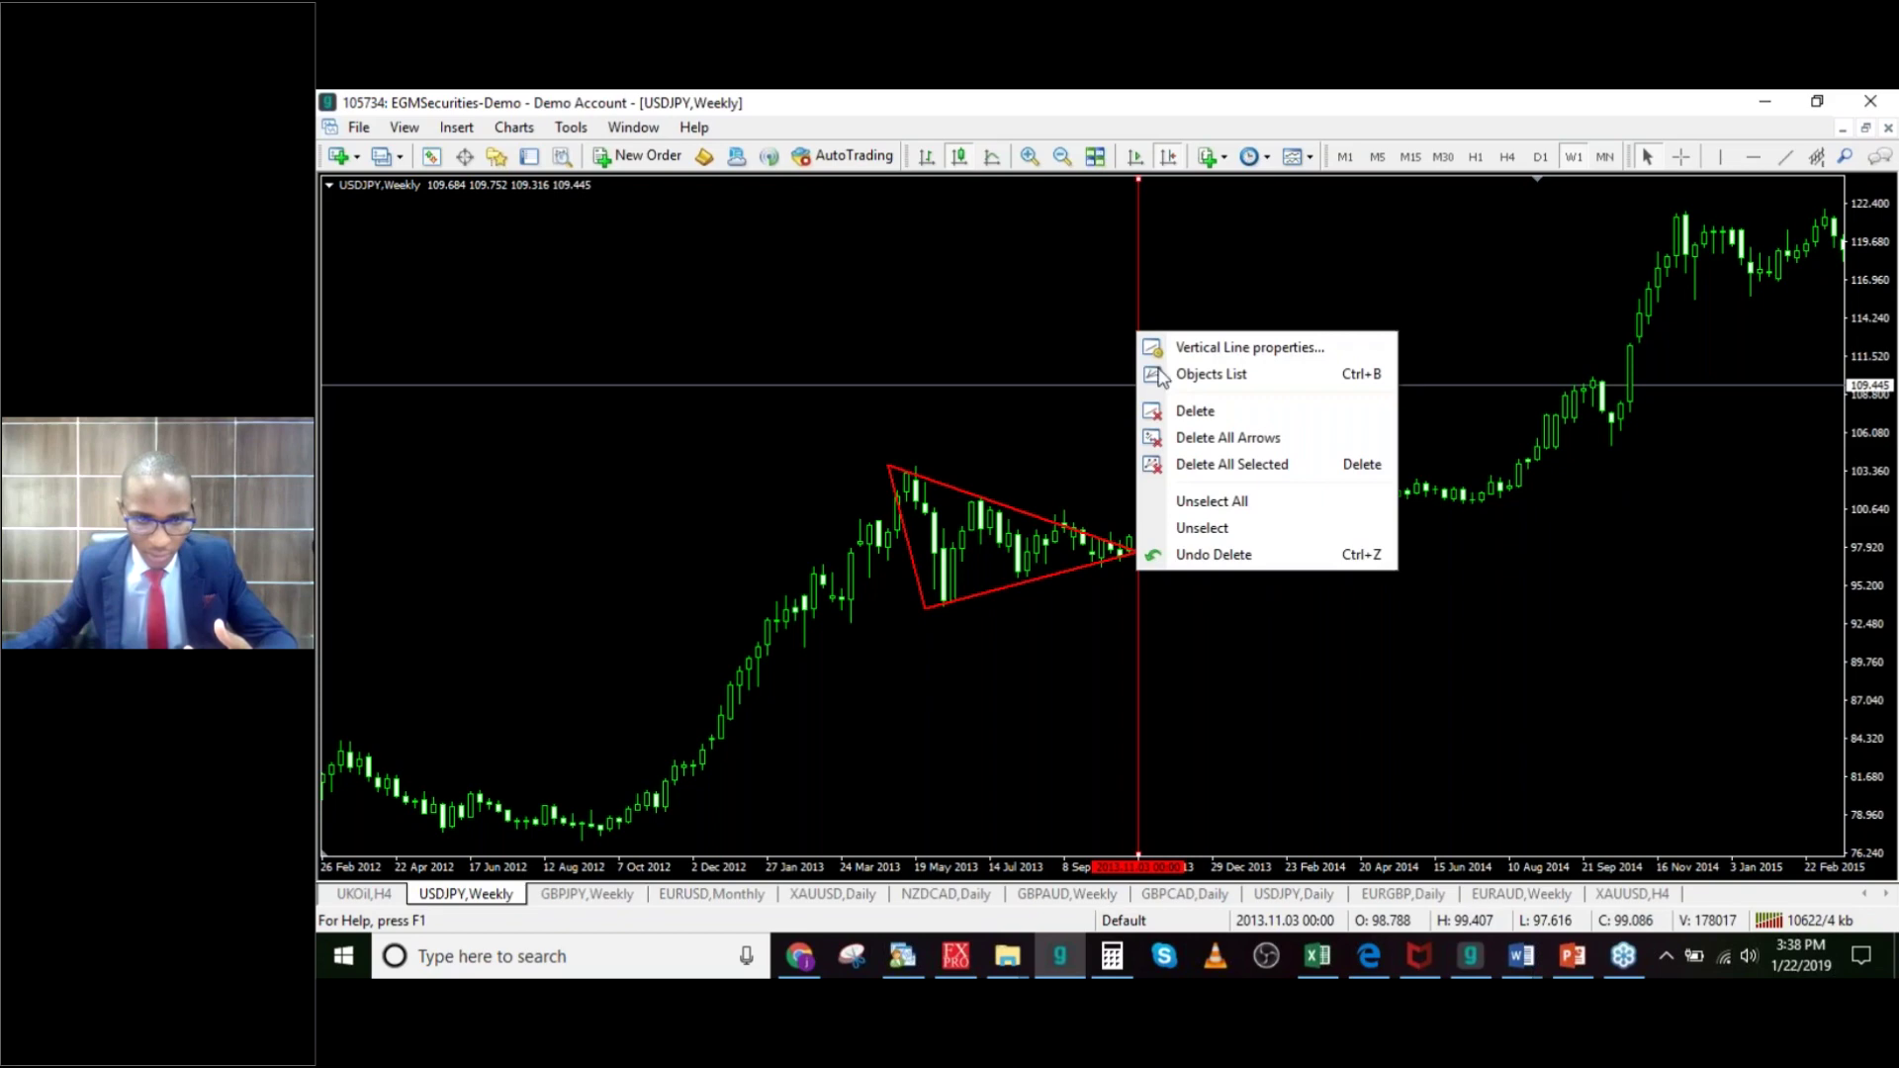
pyautogui.click(1186, 411)
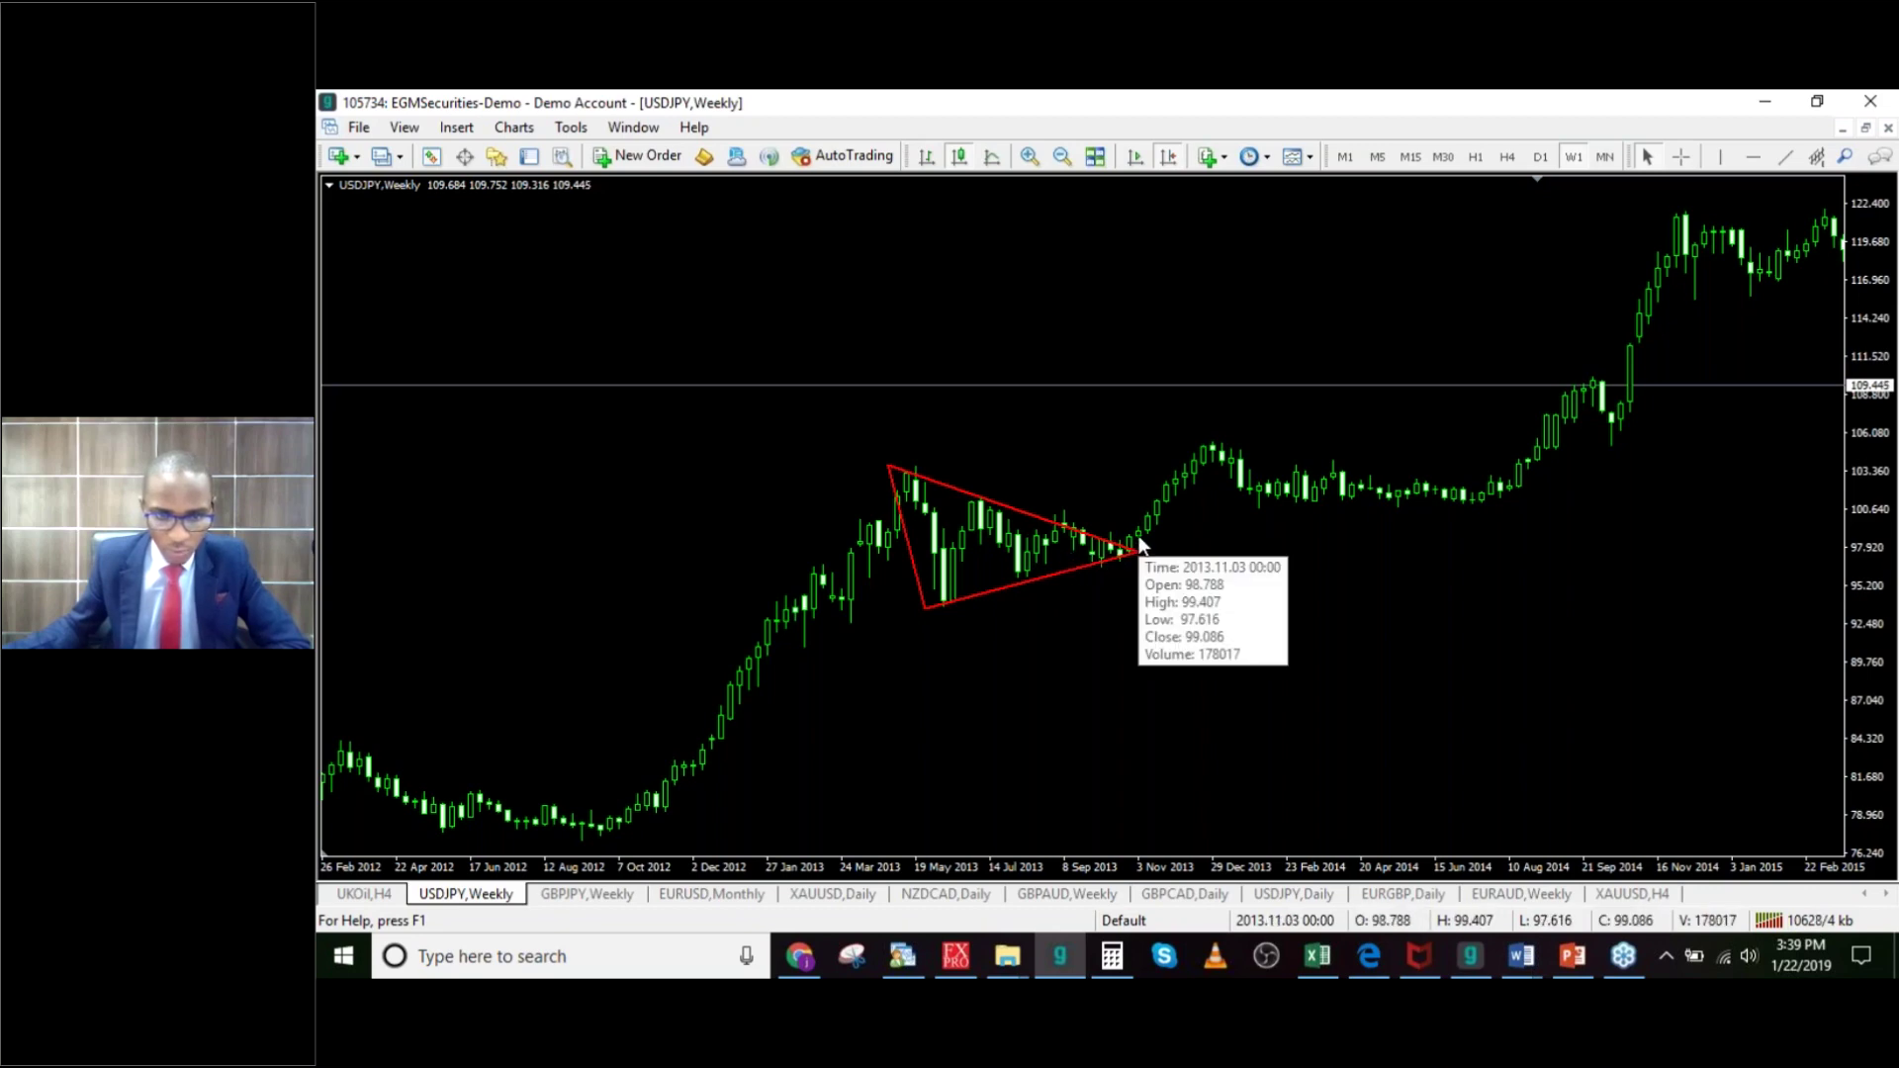
# Step: Draw a steep trendline marking the upward breakout, between a point above the early January 2014 candles and the candles just past the triangle's apex
pyautogui.moveTo(1131, 547)
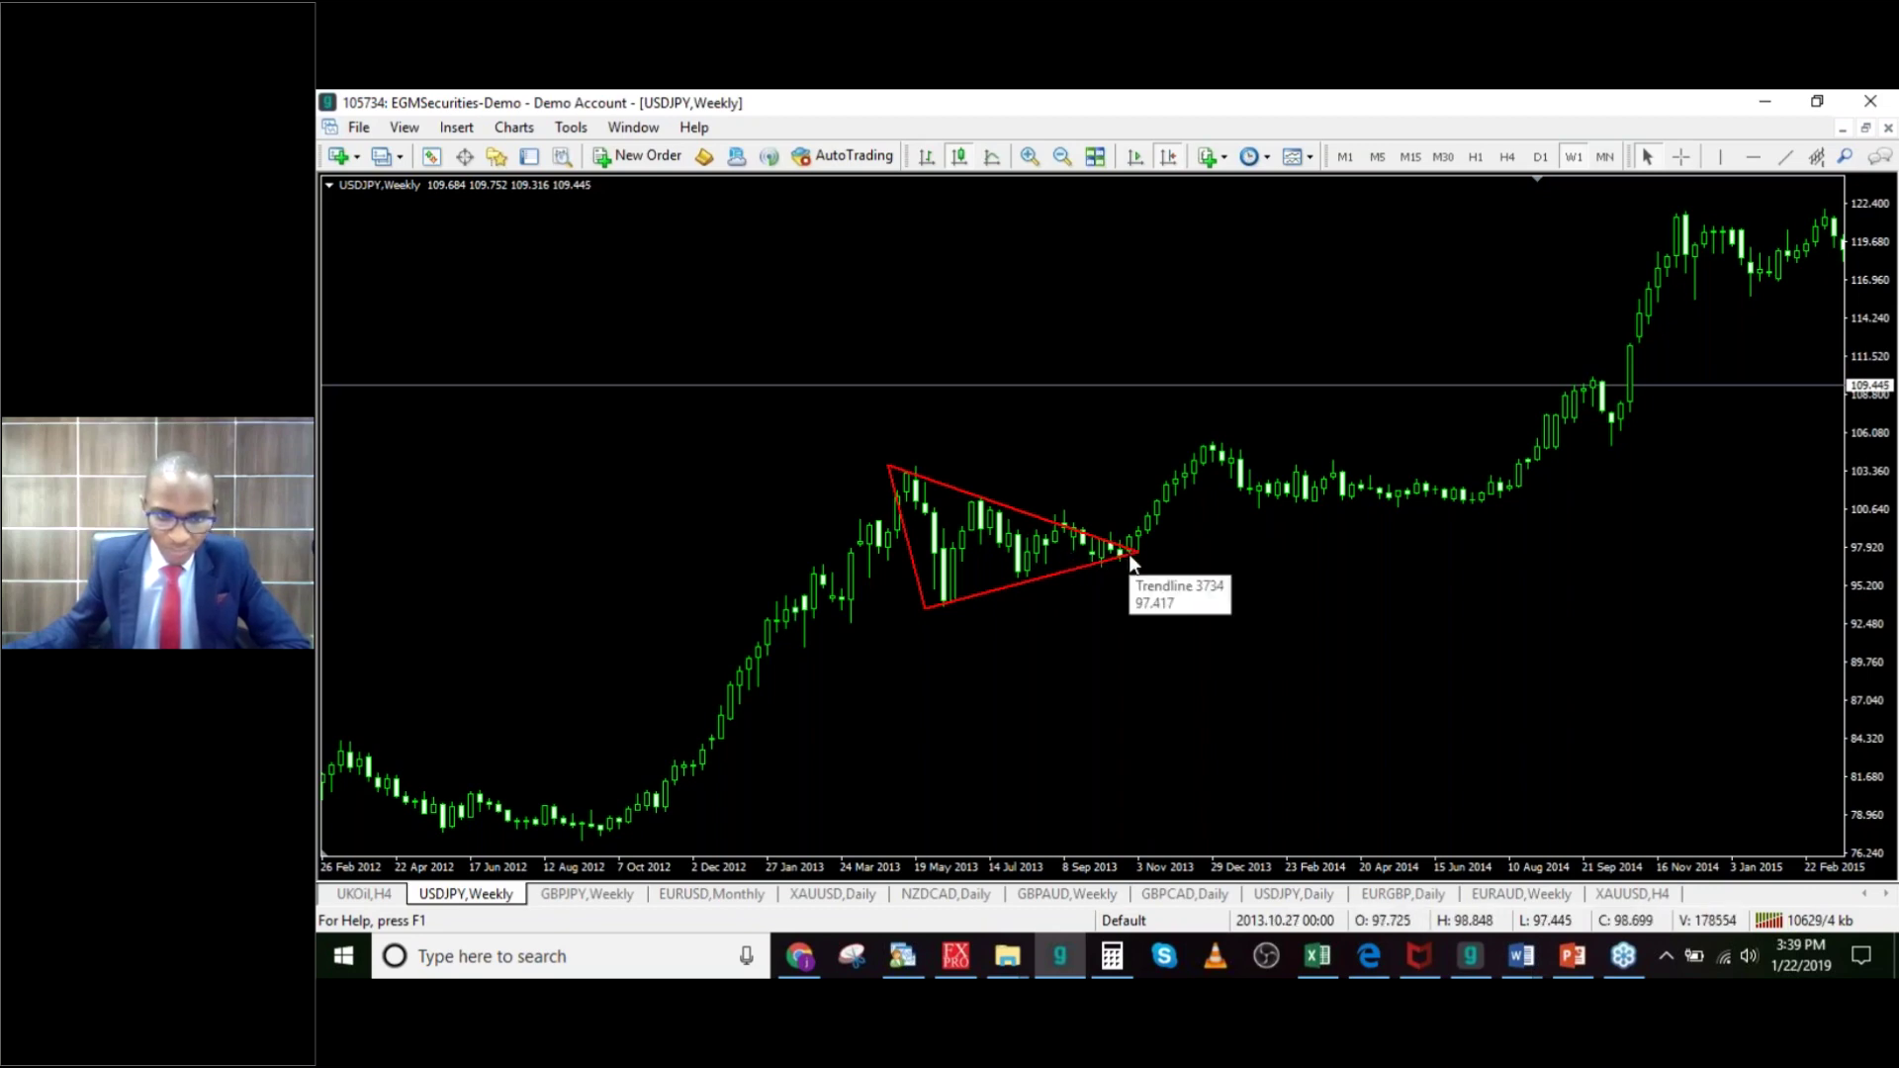
pyautogui.click(1786, 154)
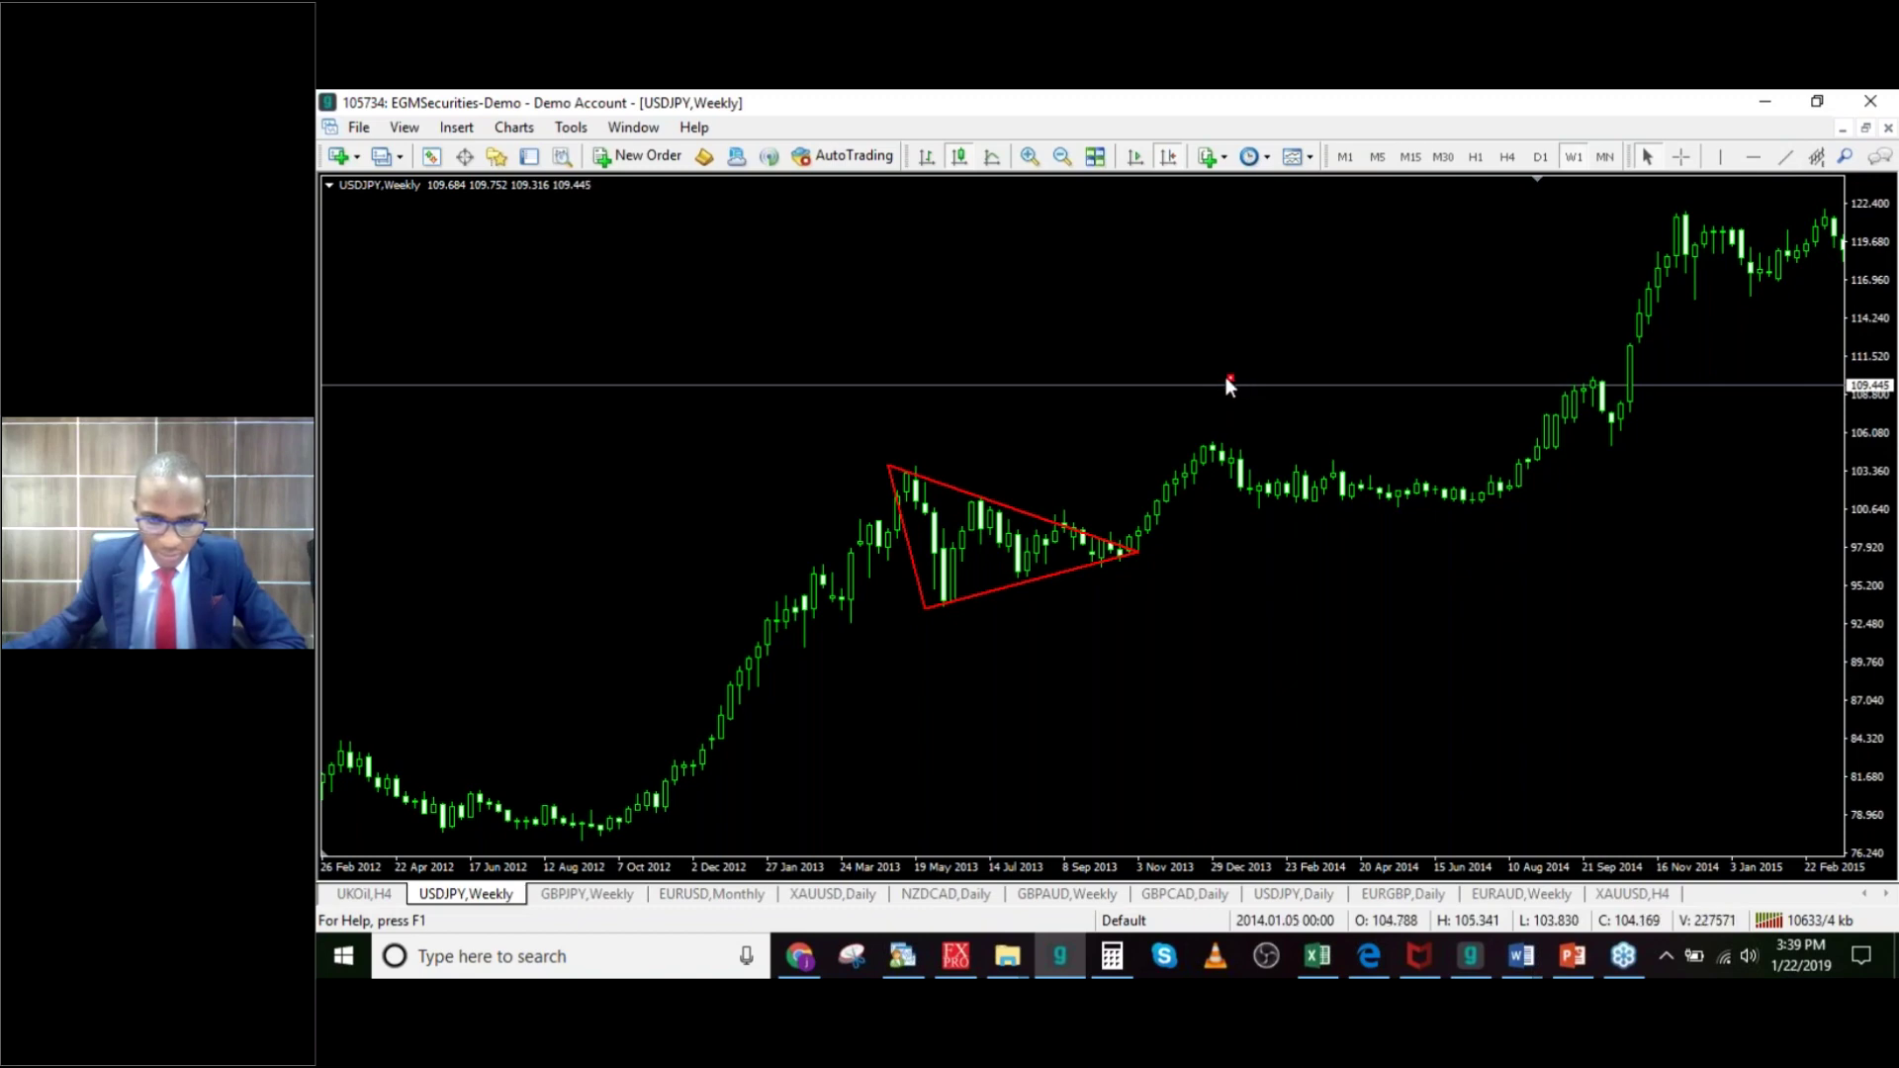
pyautogui.moveTo(1229, 378); pyautogui.dragTo(1151, 513)
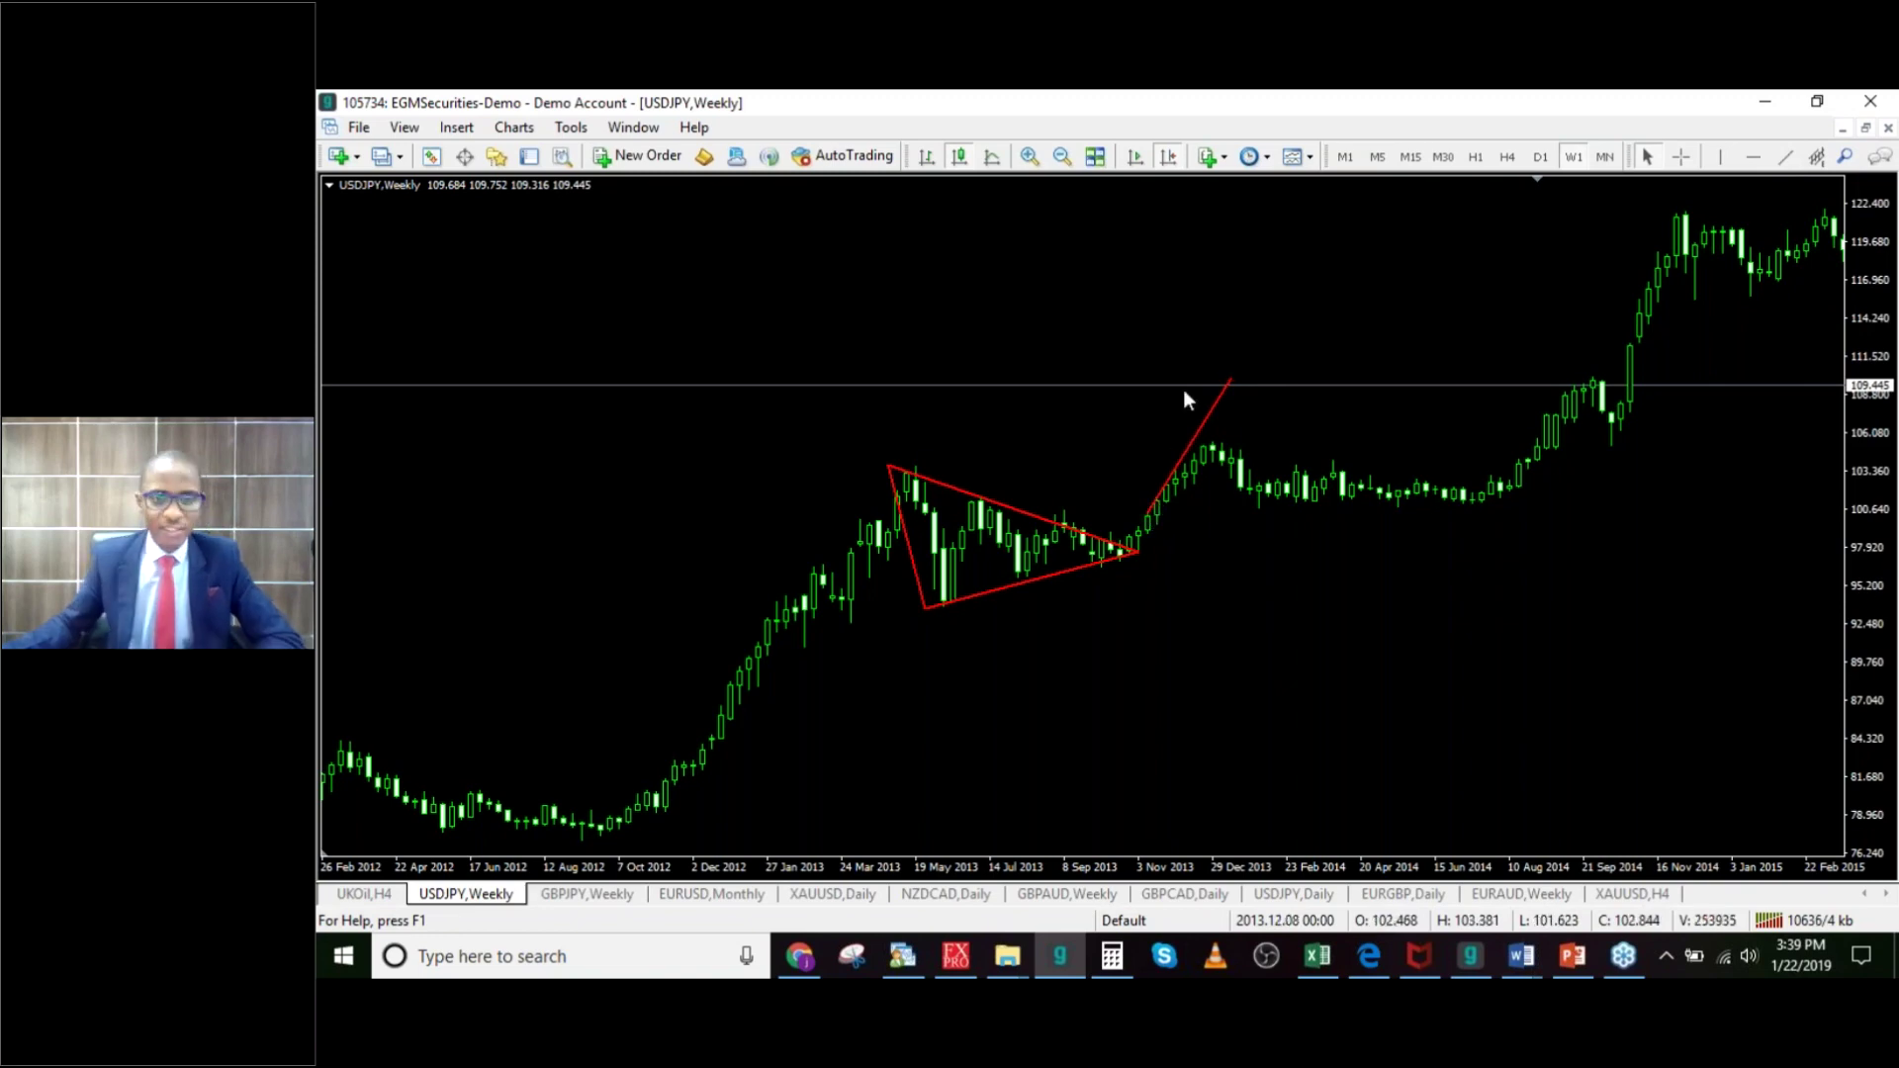
# Step: Place a horizontal line just above the triangle's apex and fine-tune it to about 100.3
pyautogui.click(1750, 159)
pyautogui.click(1091, 511)
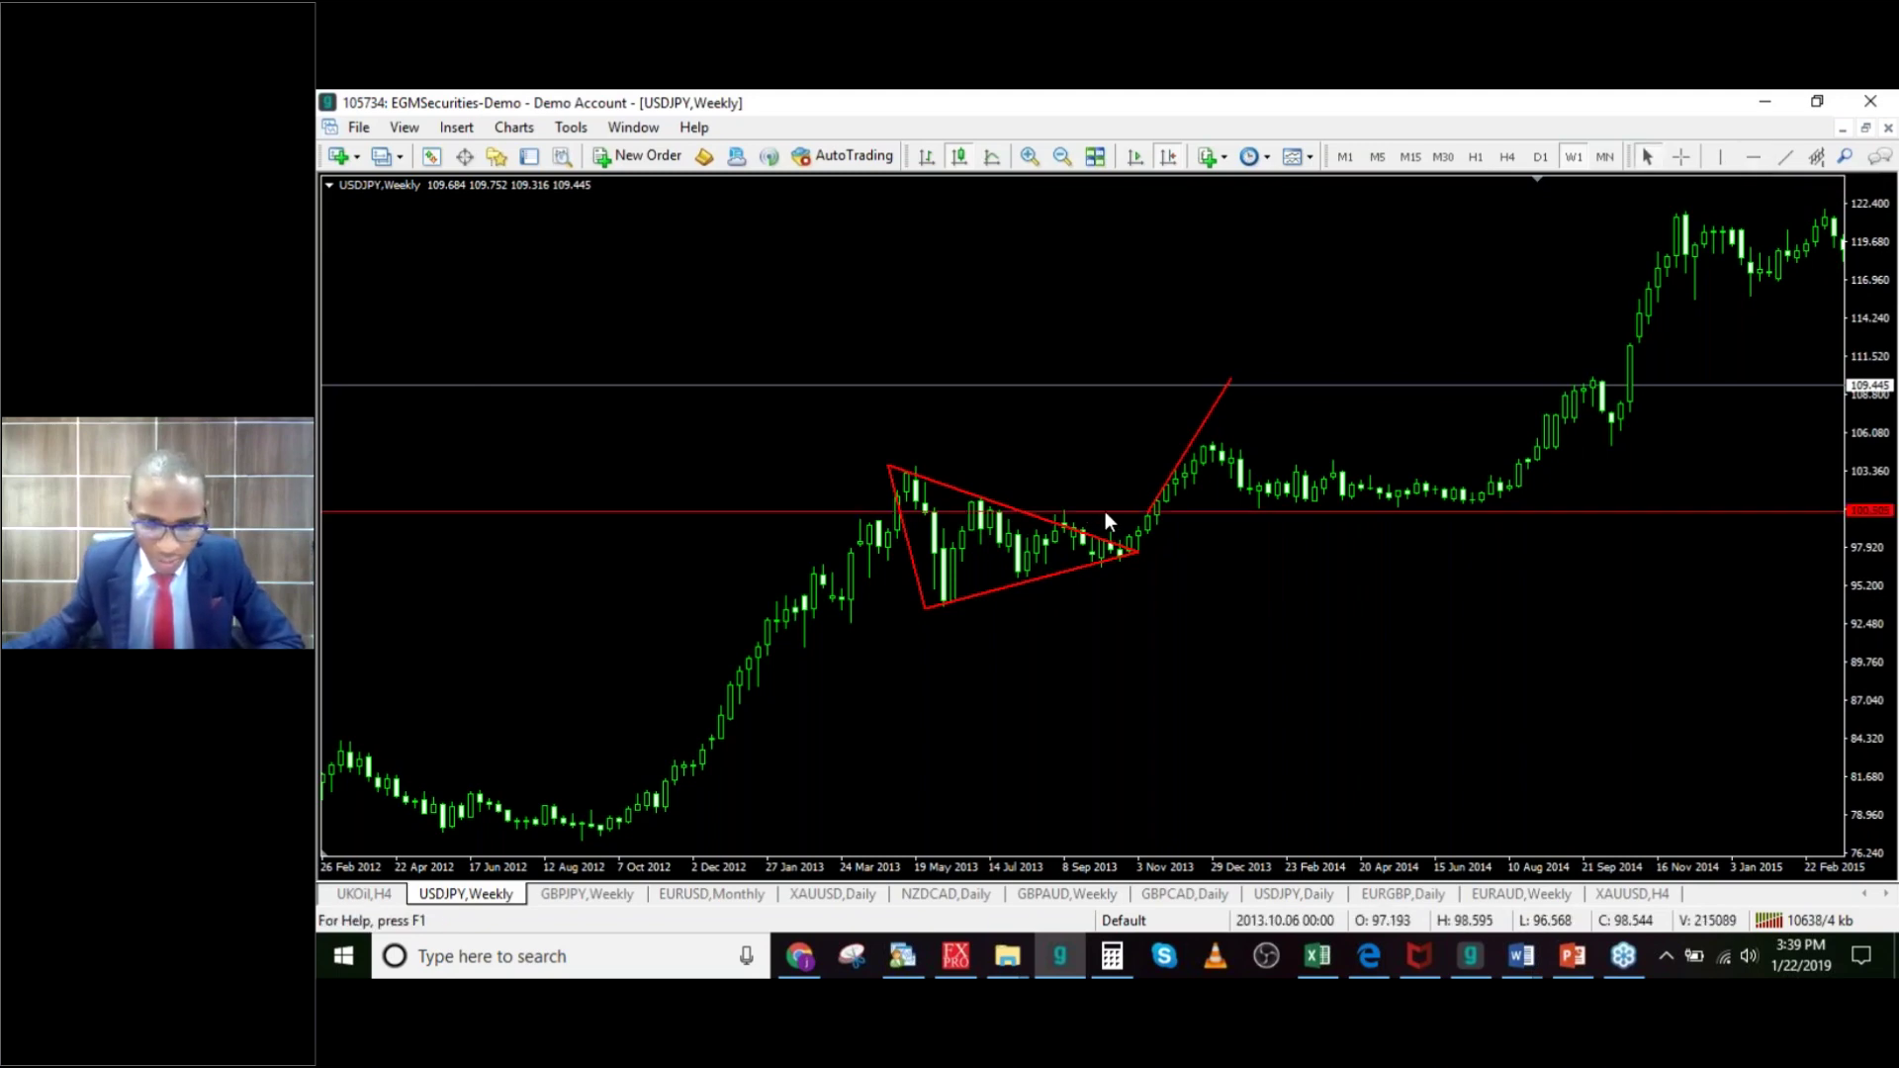
pyautogui.moveTo(1106, 512); pyautogui.dragTo(1112, 518)
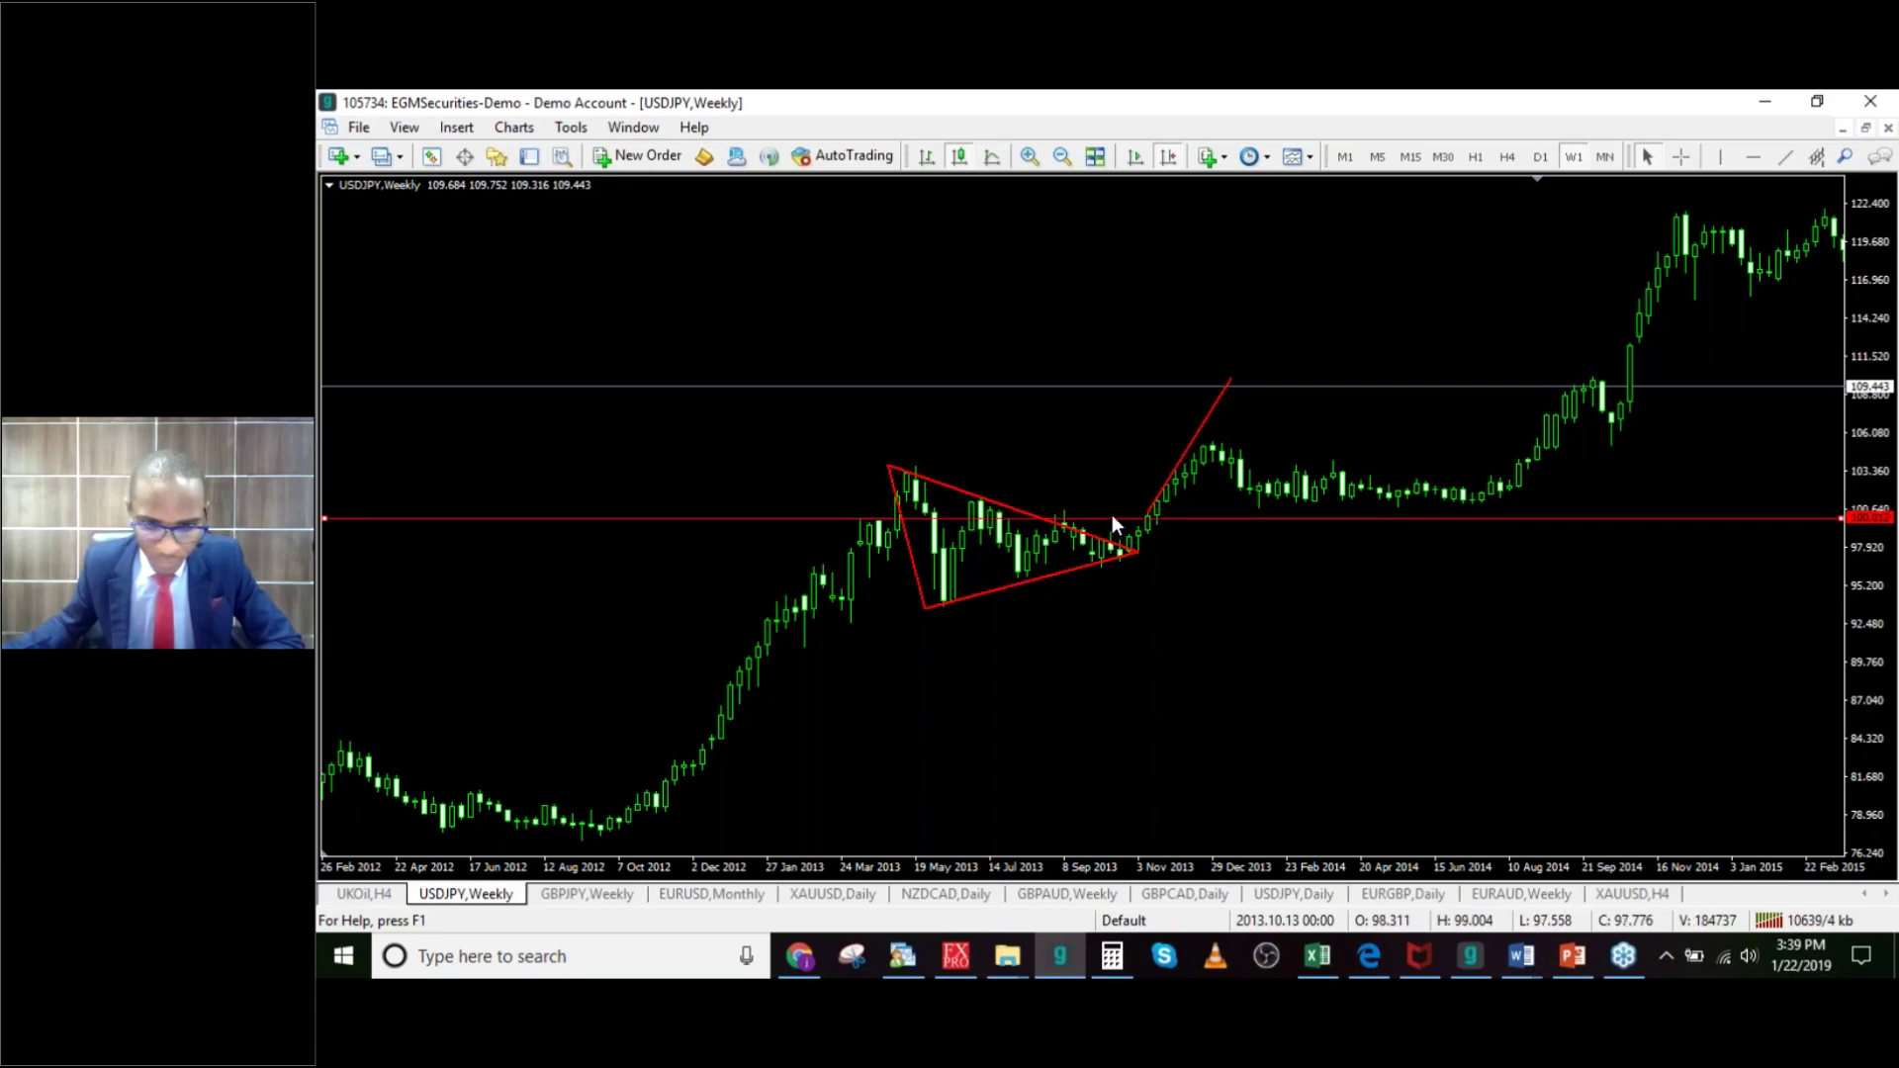
pyautogui.moveTo(1112, 515); pyautogui.dragTo(1112, 514)
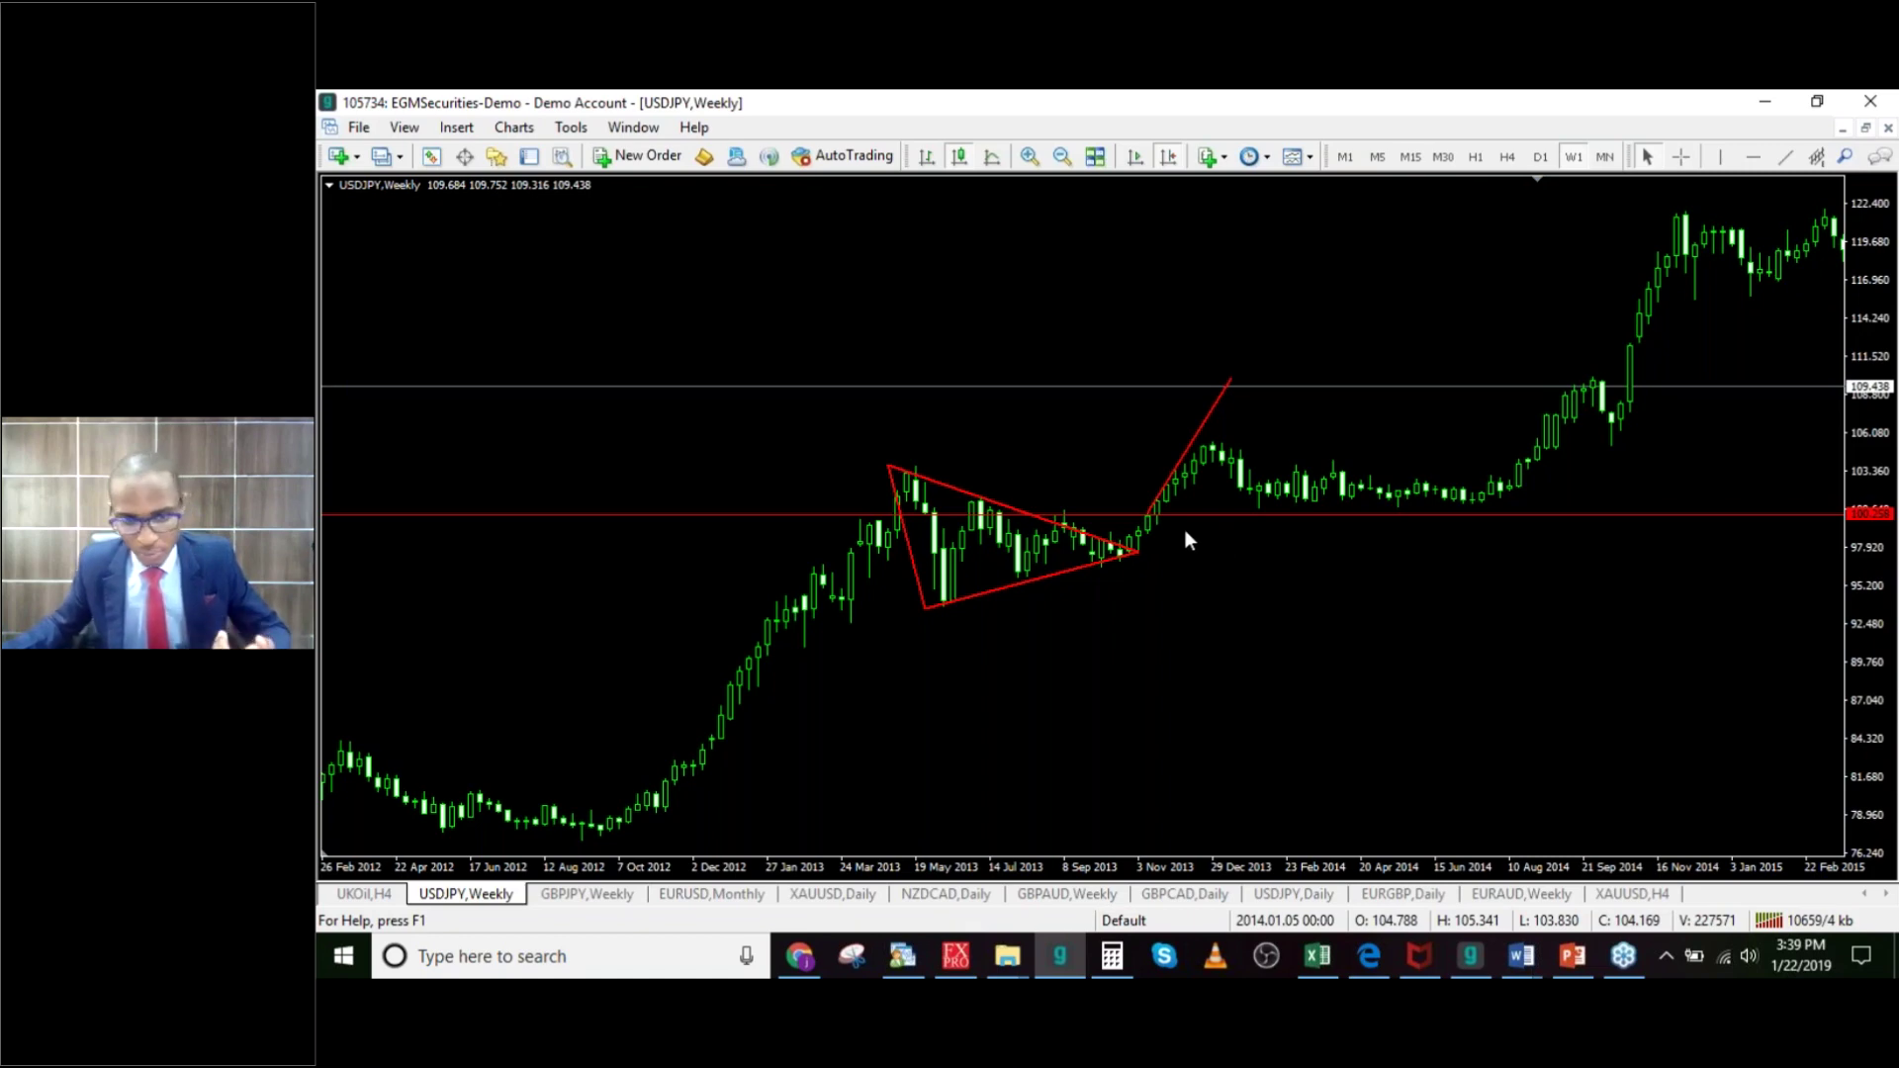
# Step: Add a second horizontal line just below the triangle's apex and adjust it to about 96.3
pyautogui.click(1752, 156)
pyautogui.moveTo(1089, 680); pyautogui.dragTo(1113, 576)
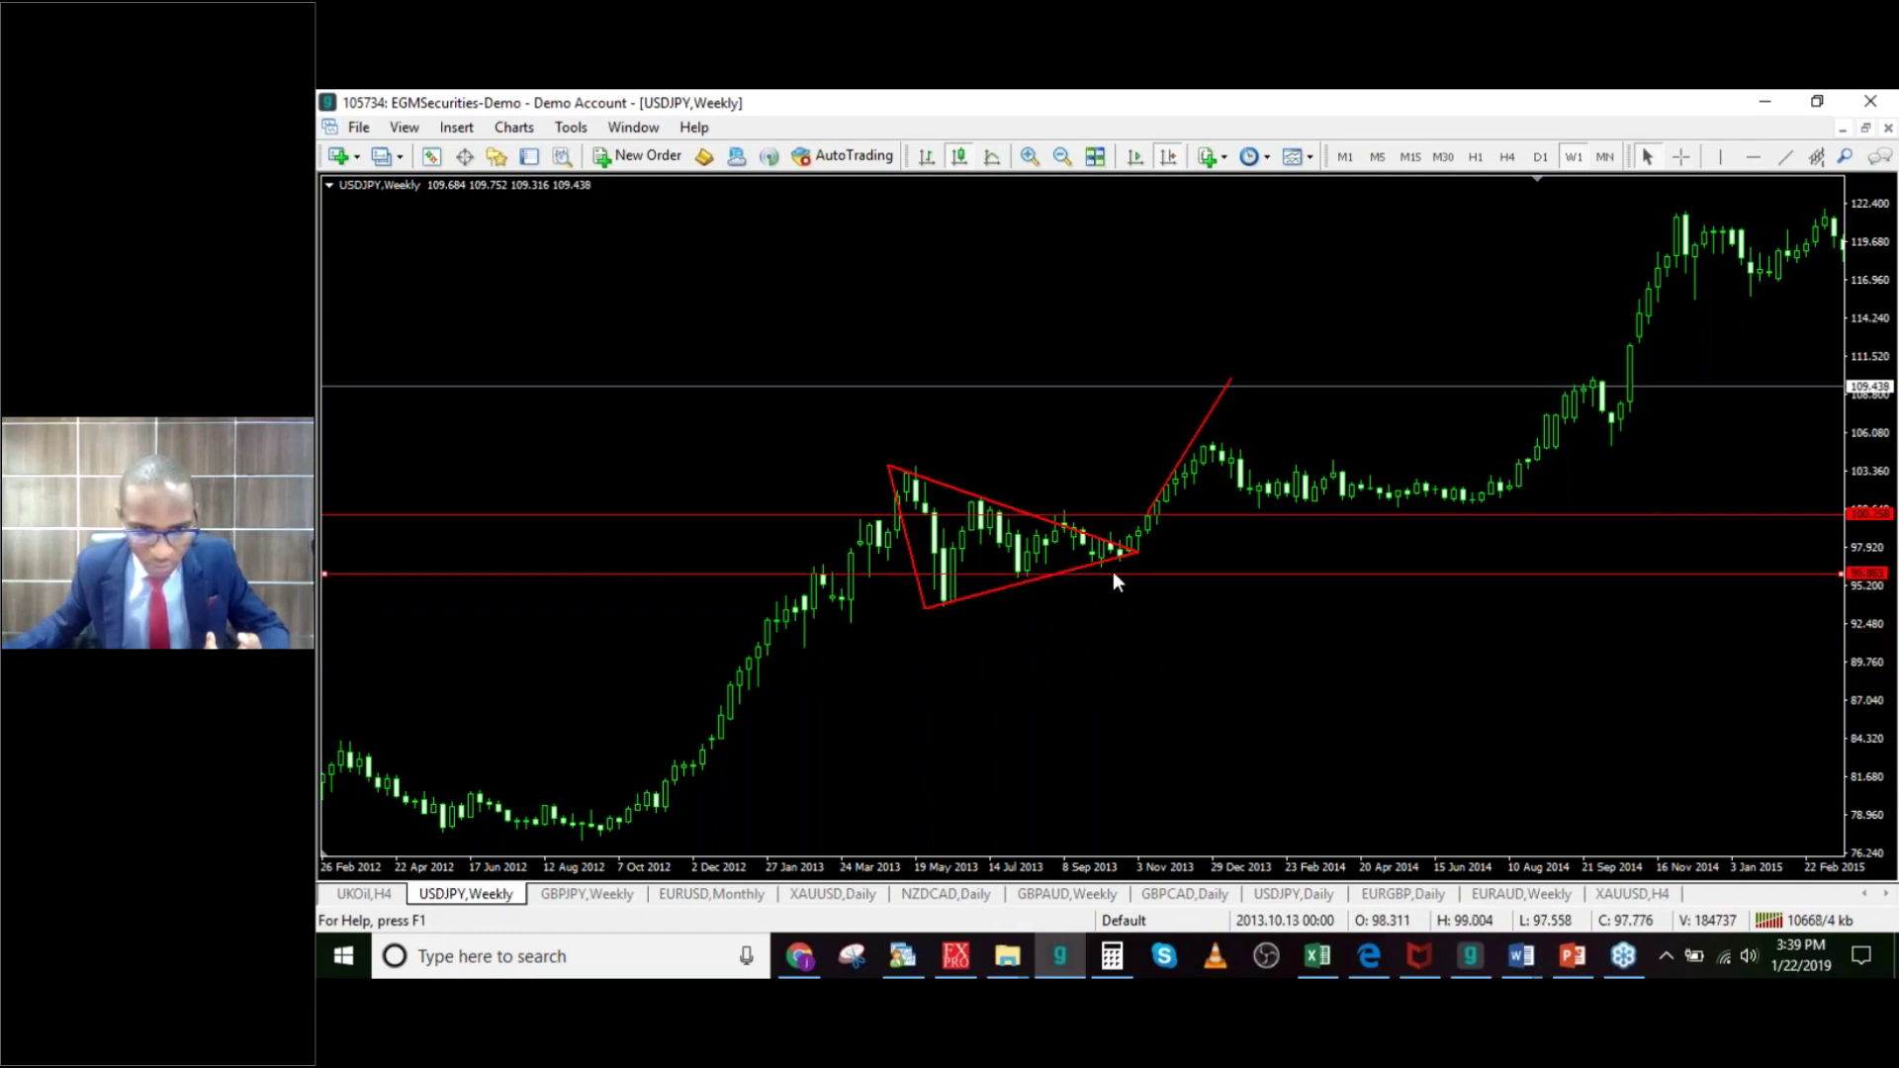
pyautogui.moveTo(1112, 574); pyautogui.dragTo(1113, 572)
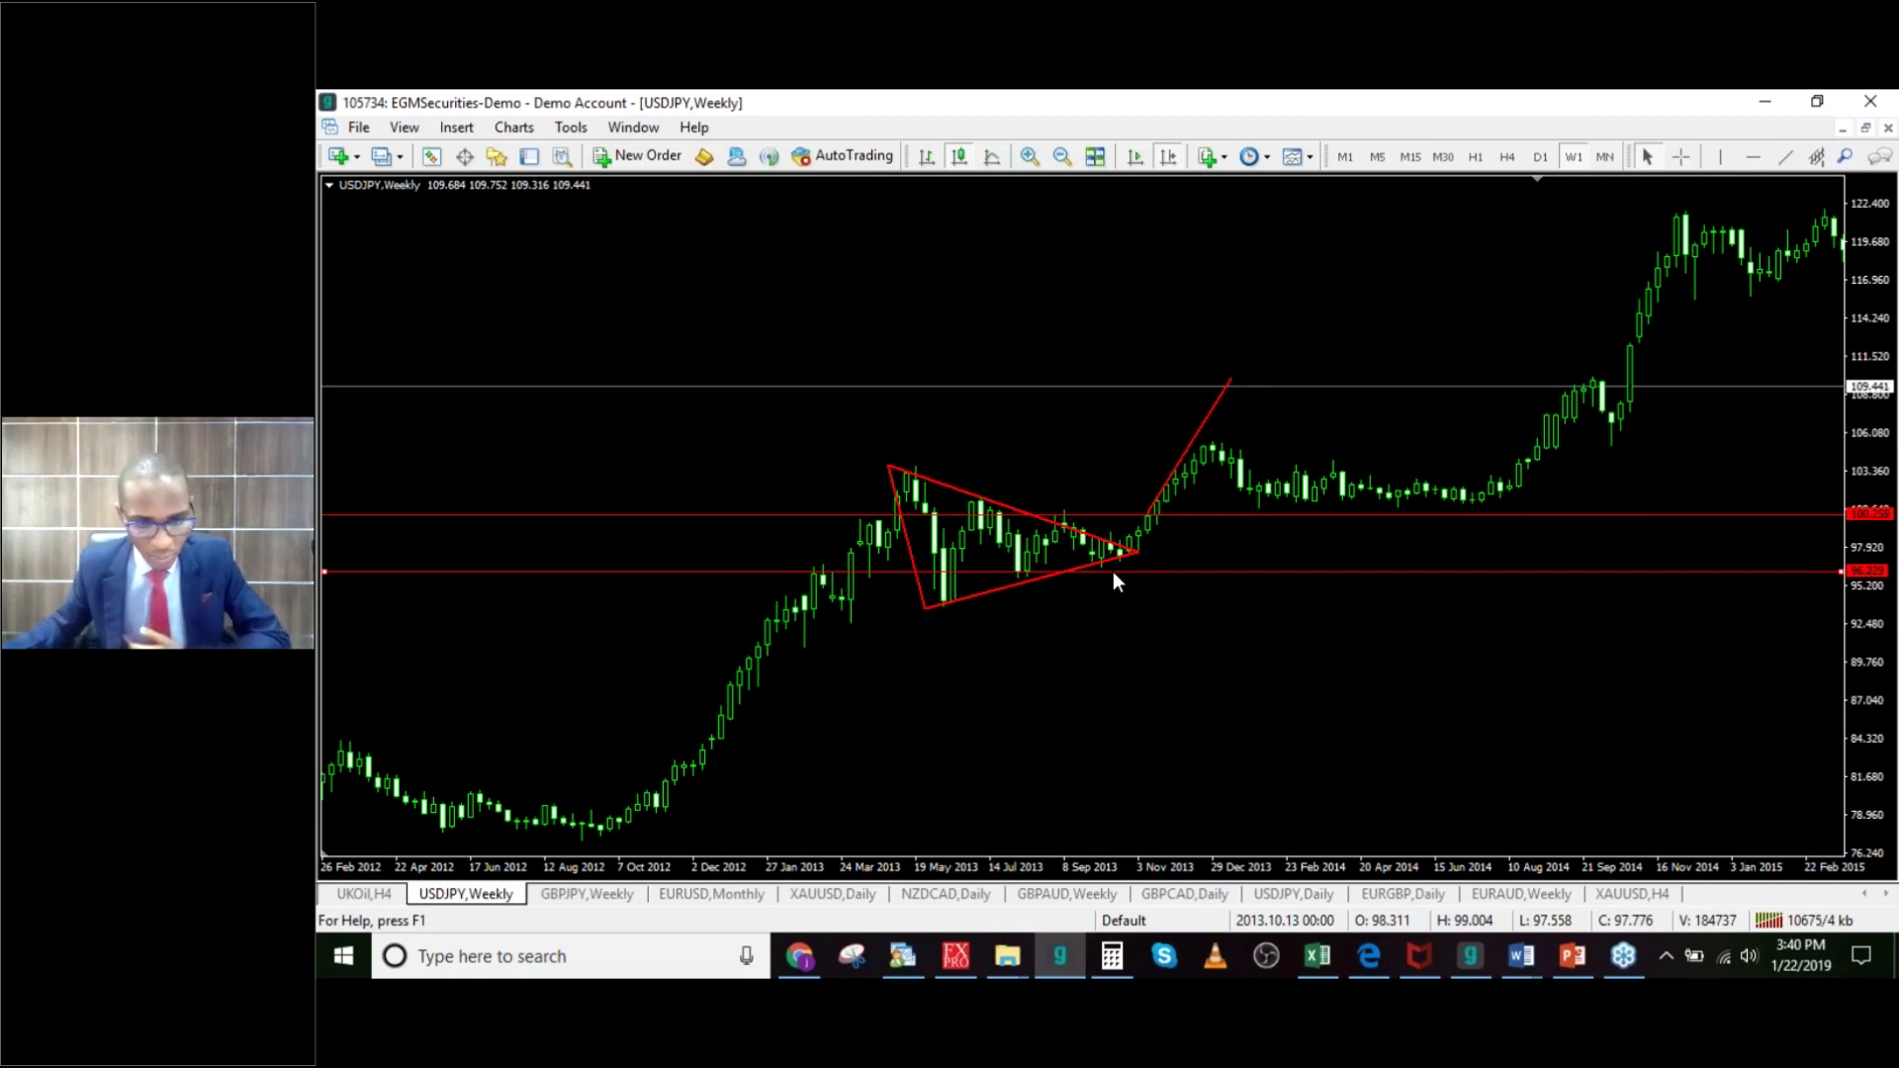
pyautogui.moveTo(1112, 572); pyautogui.dragTo(1113, 569)
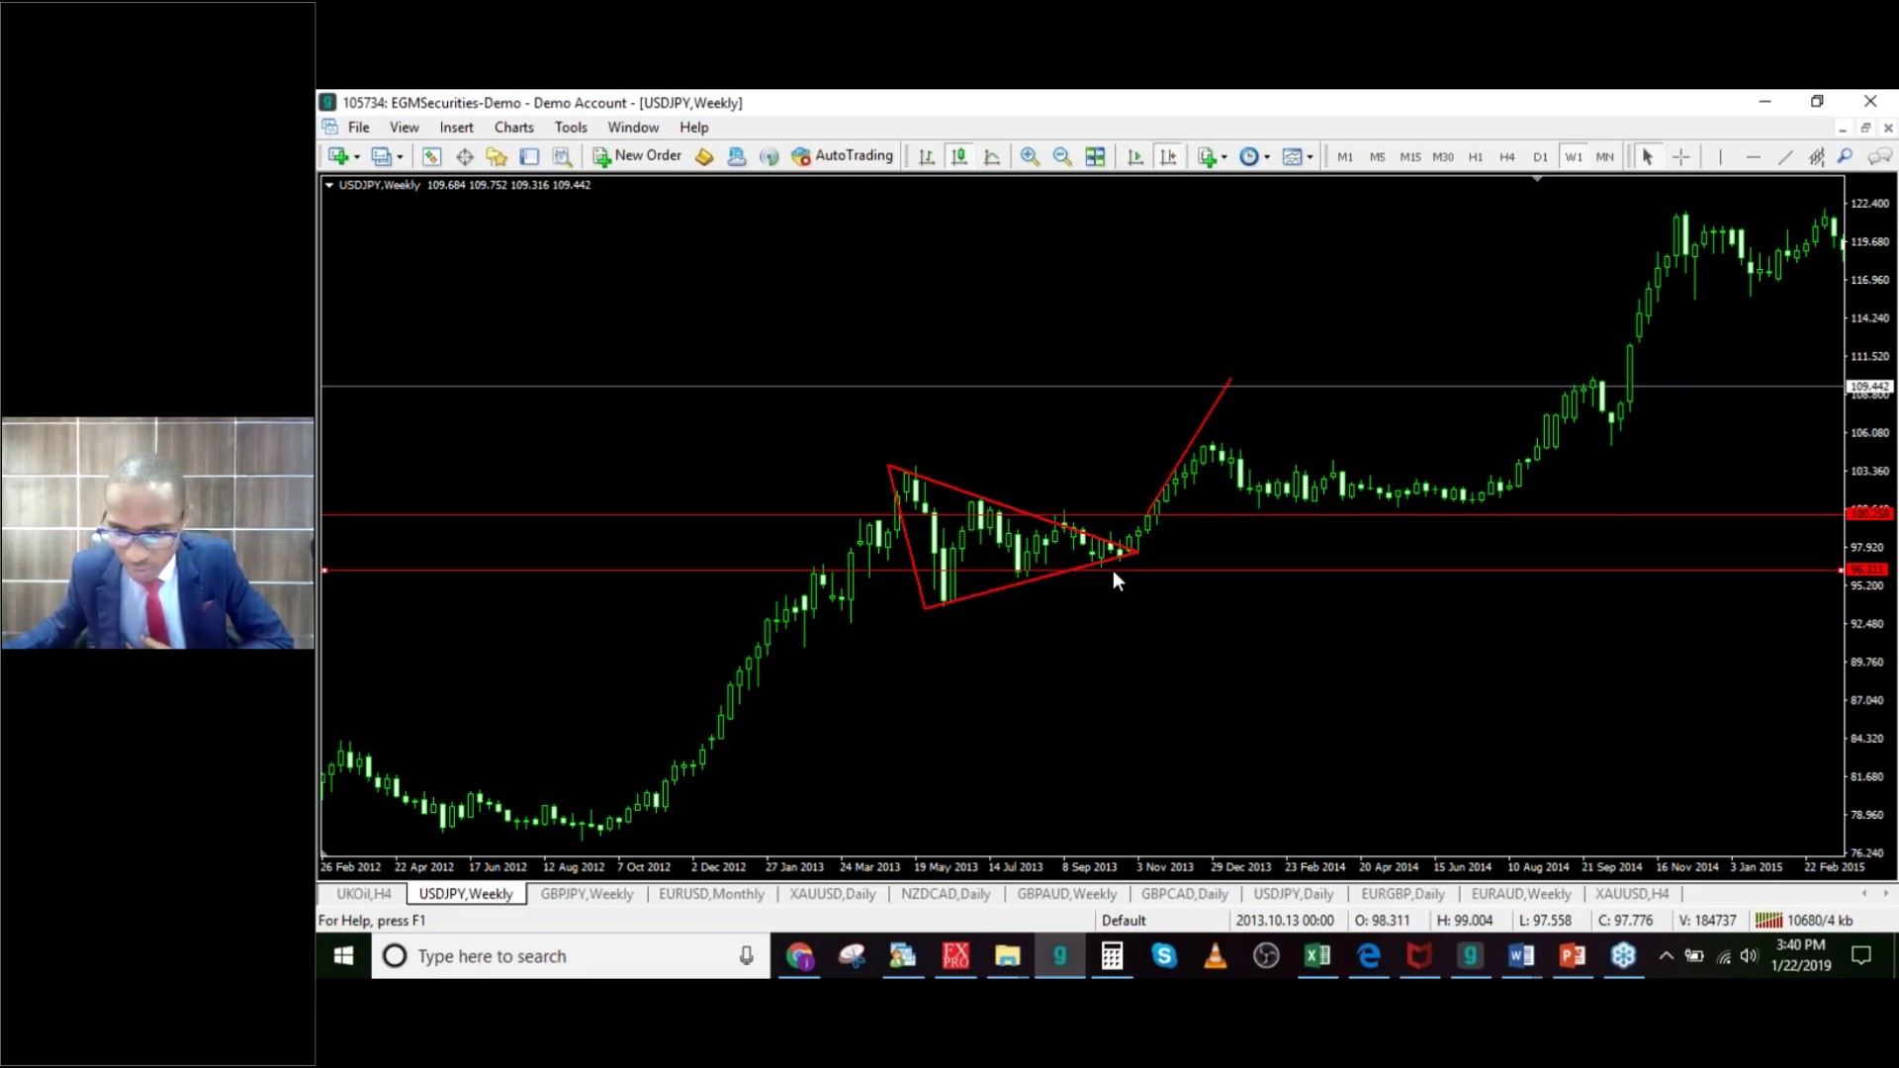
pyautogui.click(1113, 569)
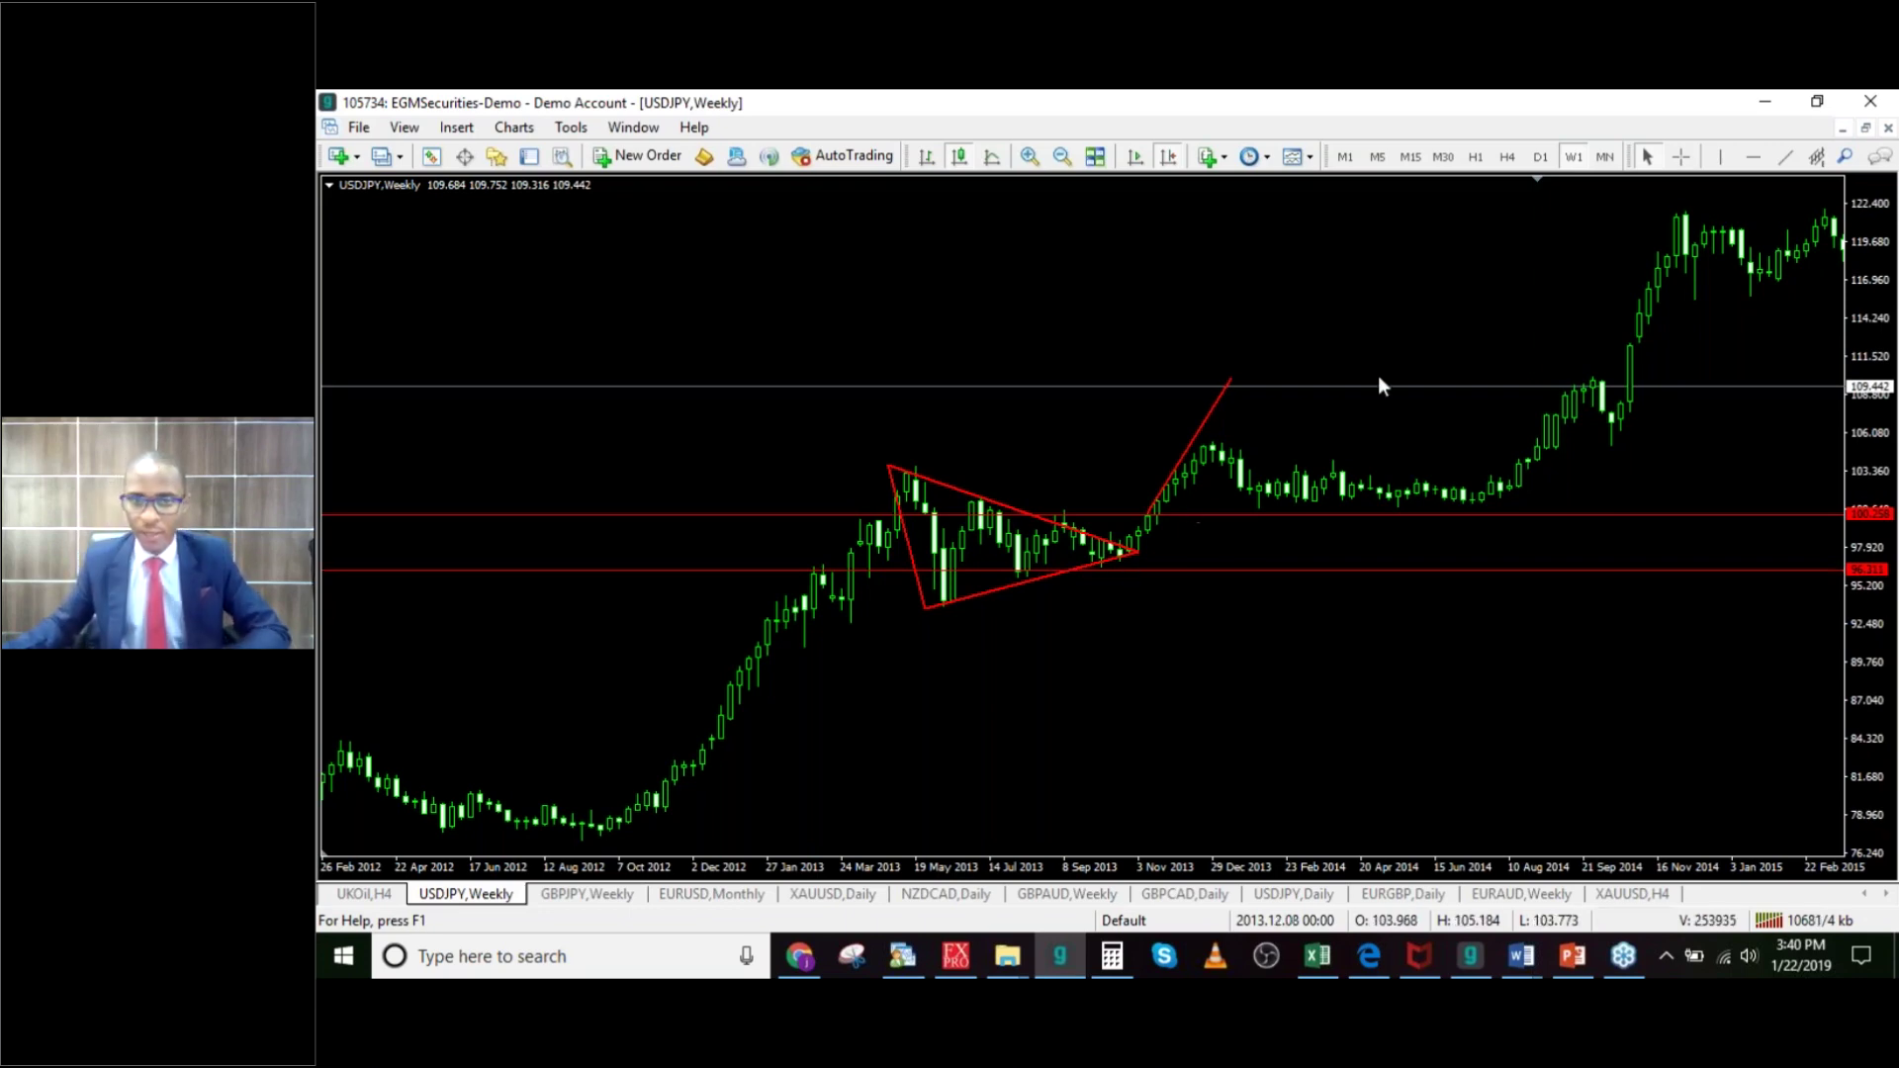
# Step: Add a third horizontal line above the triangle and move it to about 105.3, just above the late 2013 high
pyautogui.click(1750, 158)
pyautogui.click(1120, 430)
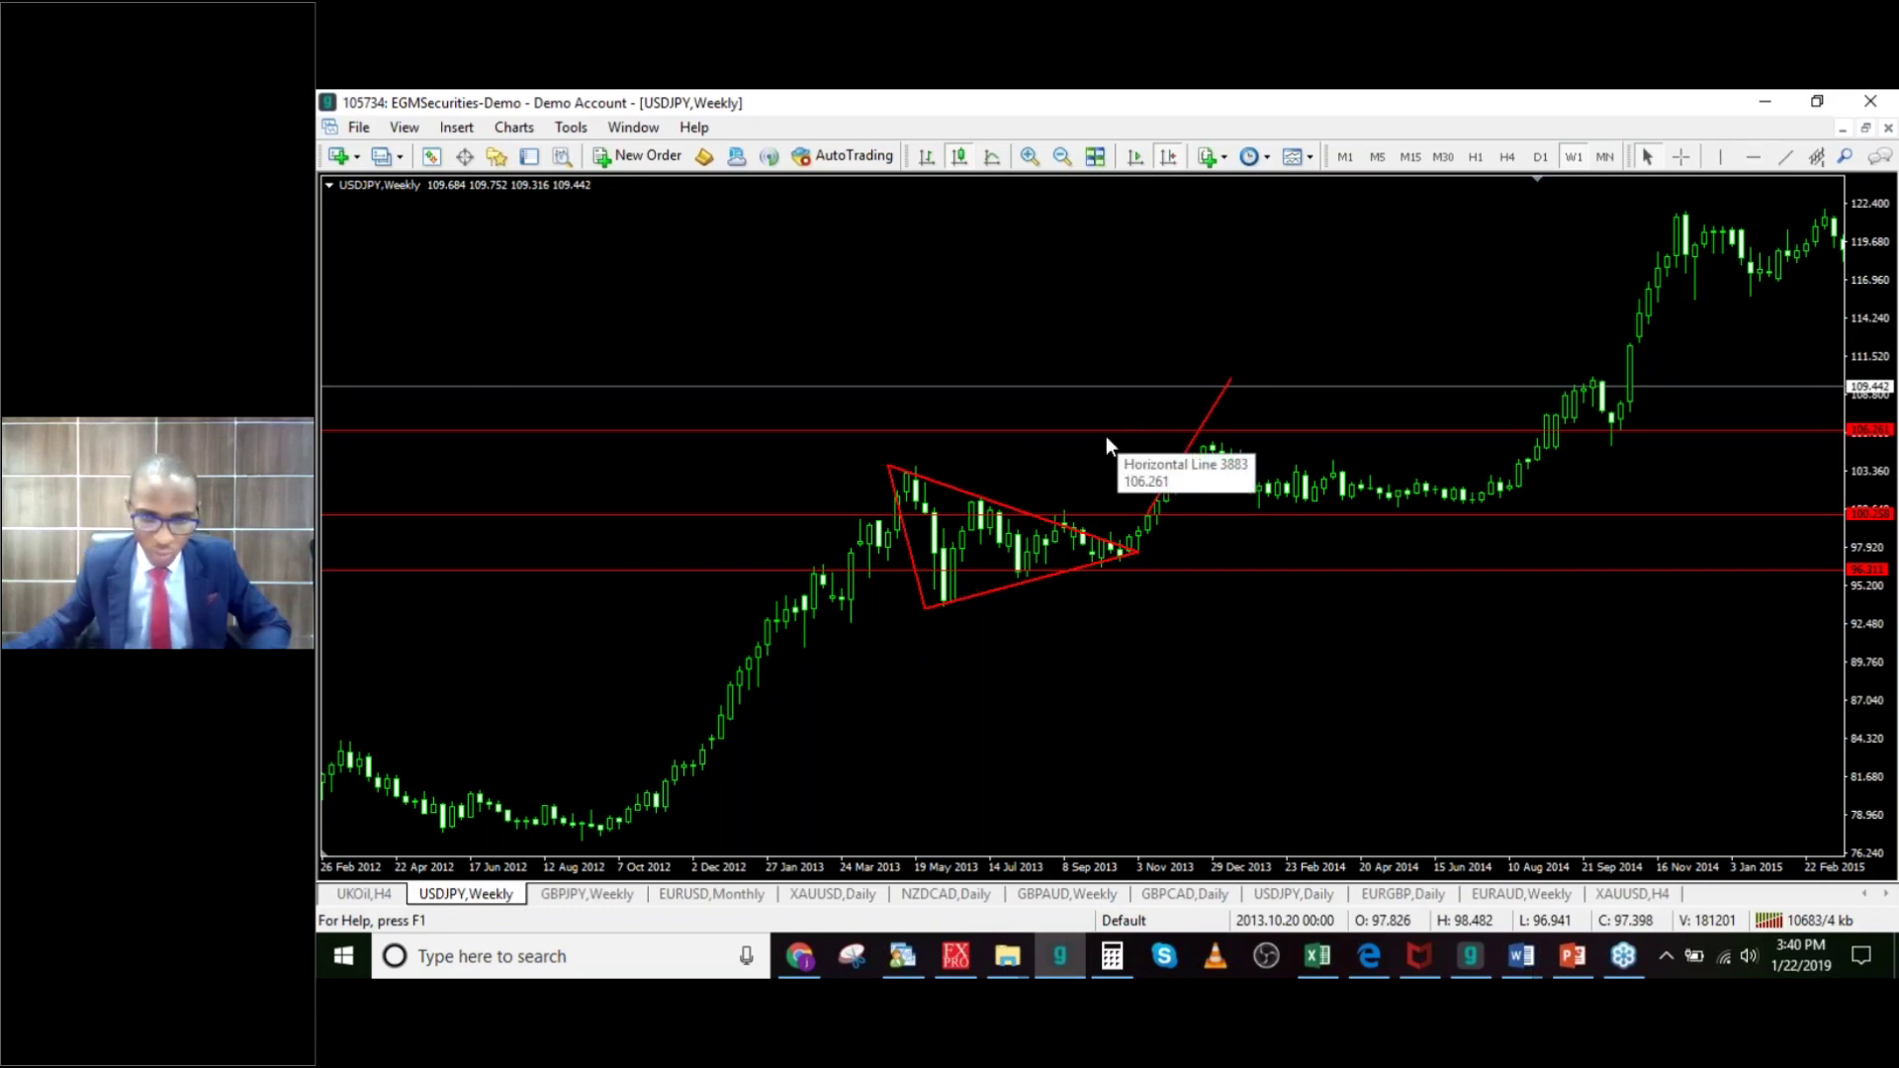
pyautogui.moveTo(1107, 429); pyautogui.dragTo(1115, 400)
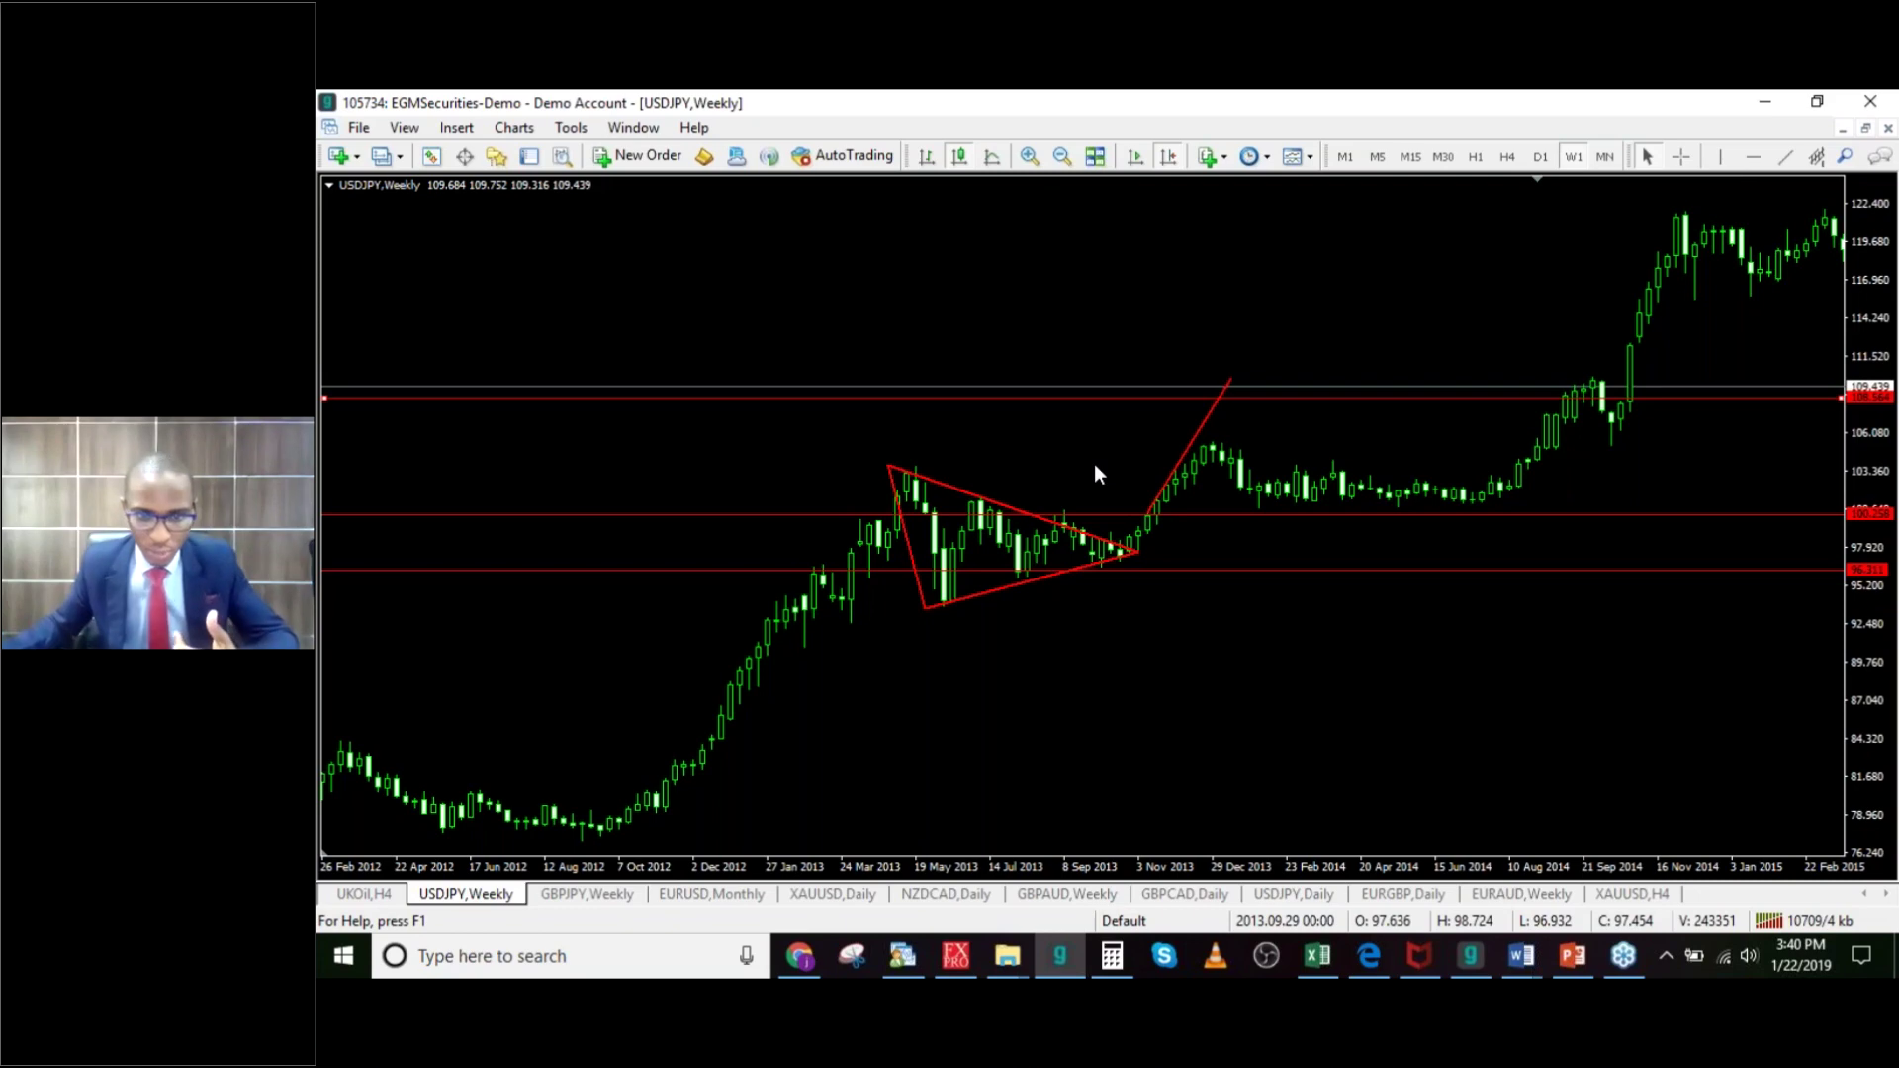
pyautogui.moveTo(1085, 399); pyautogui.dragTo(1081, 448)
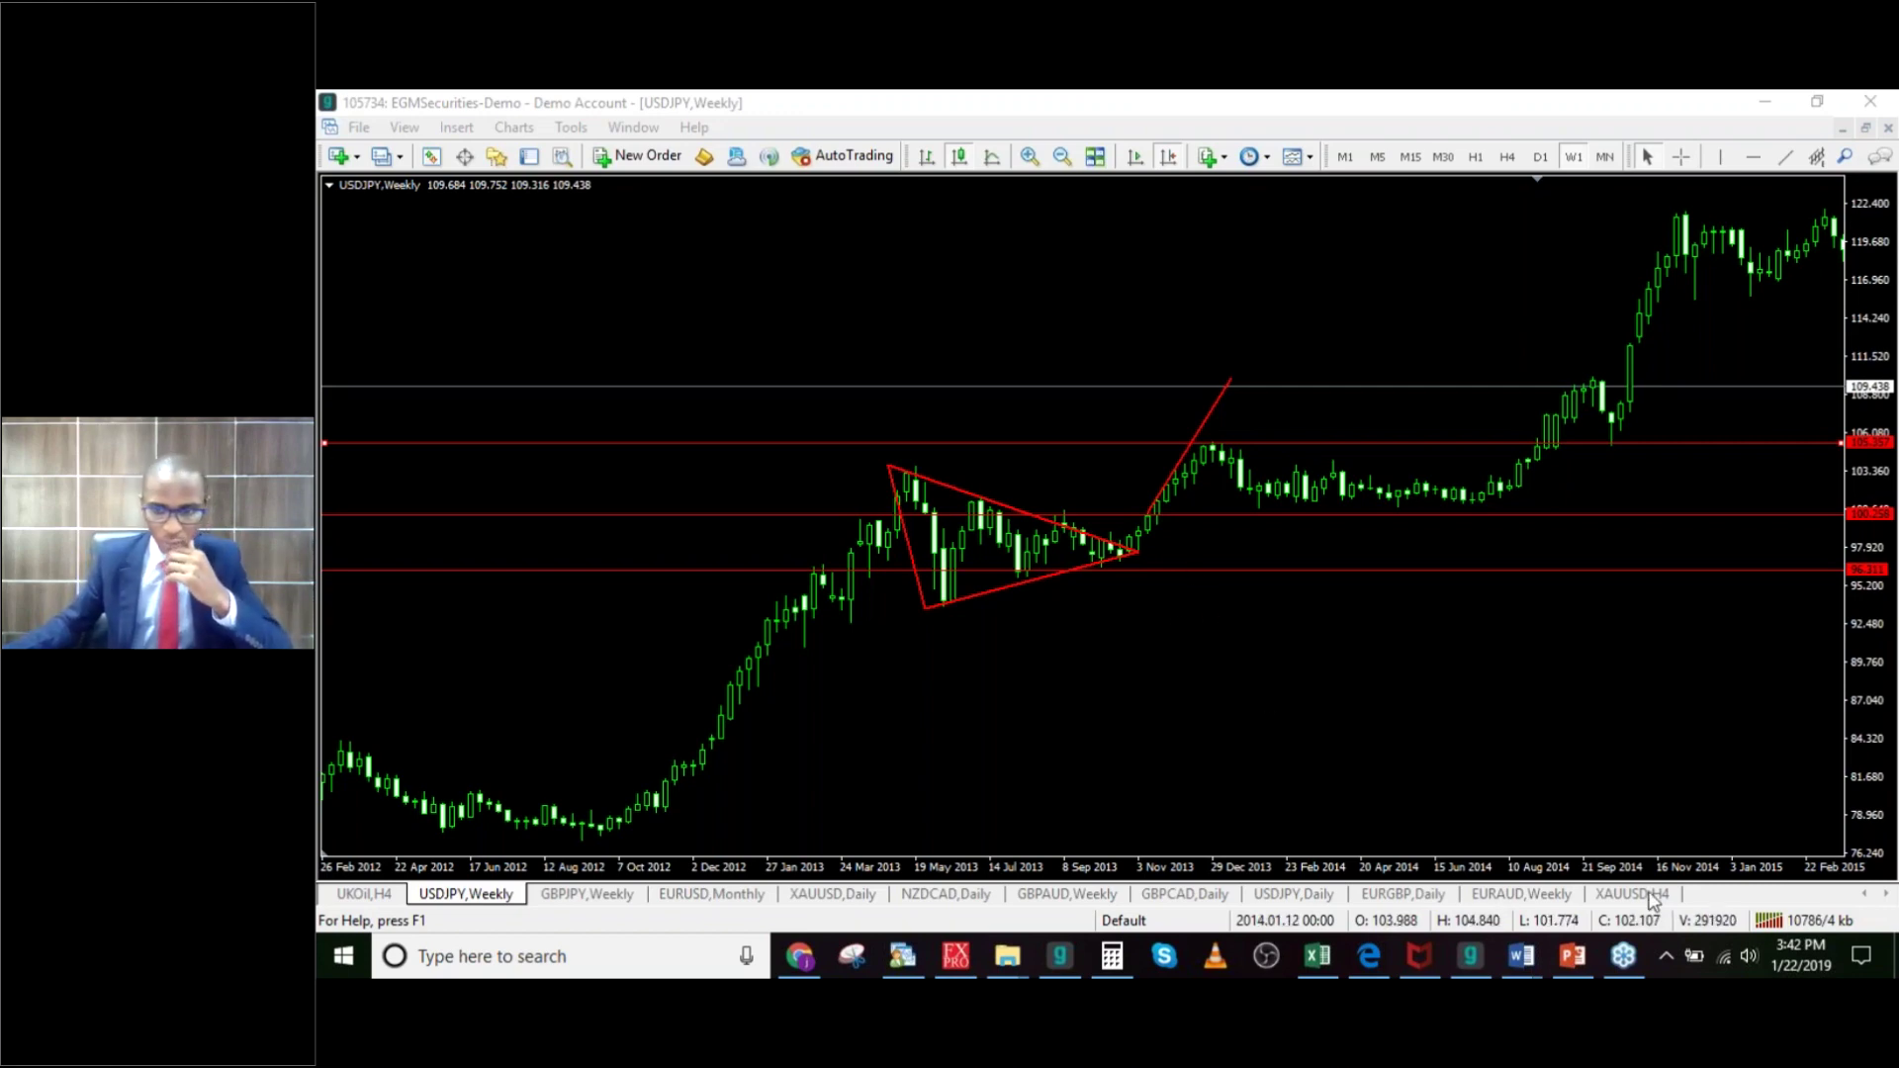
# Step: Switch to the PowerPoint presentation, show the Wedges slide and look through the slide thumbnails that follow it
pyautogui.moveTo(1575, 961)
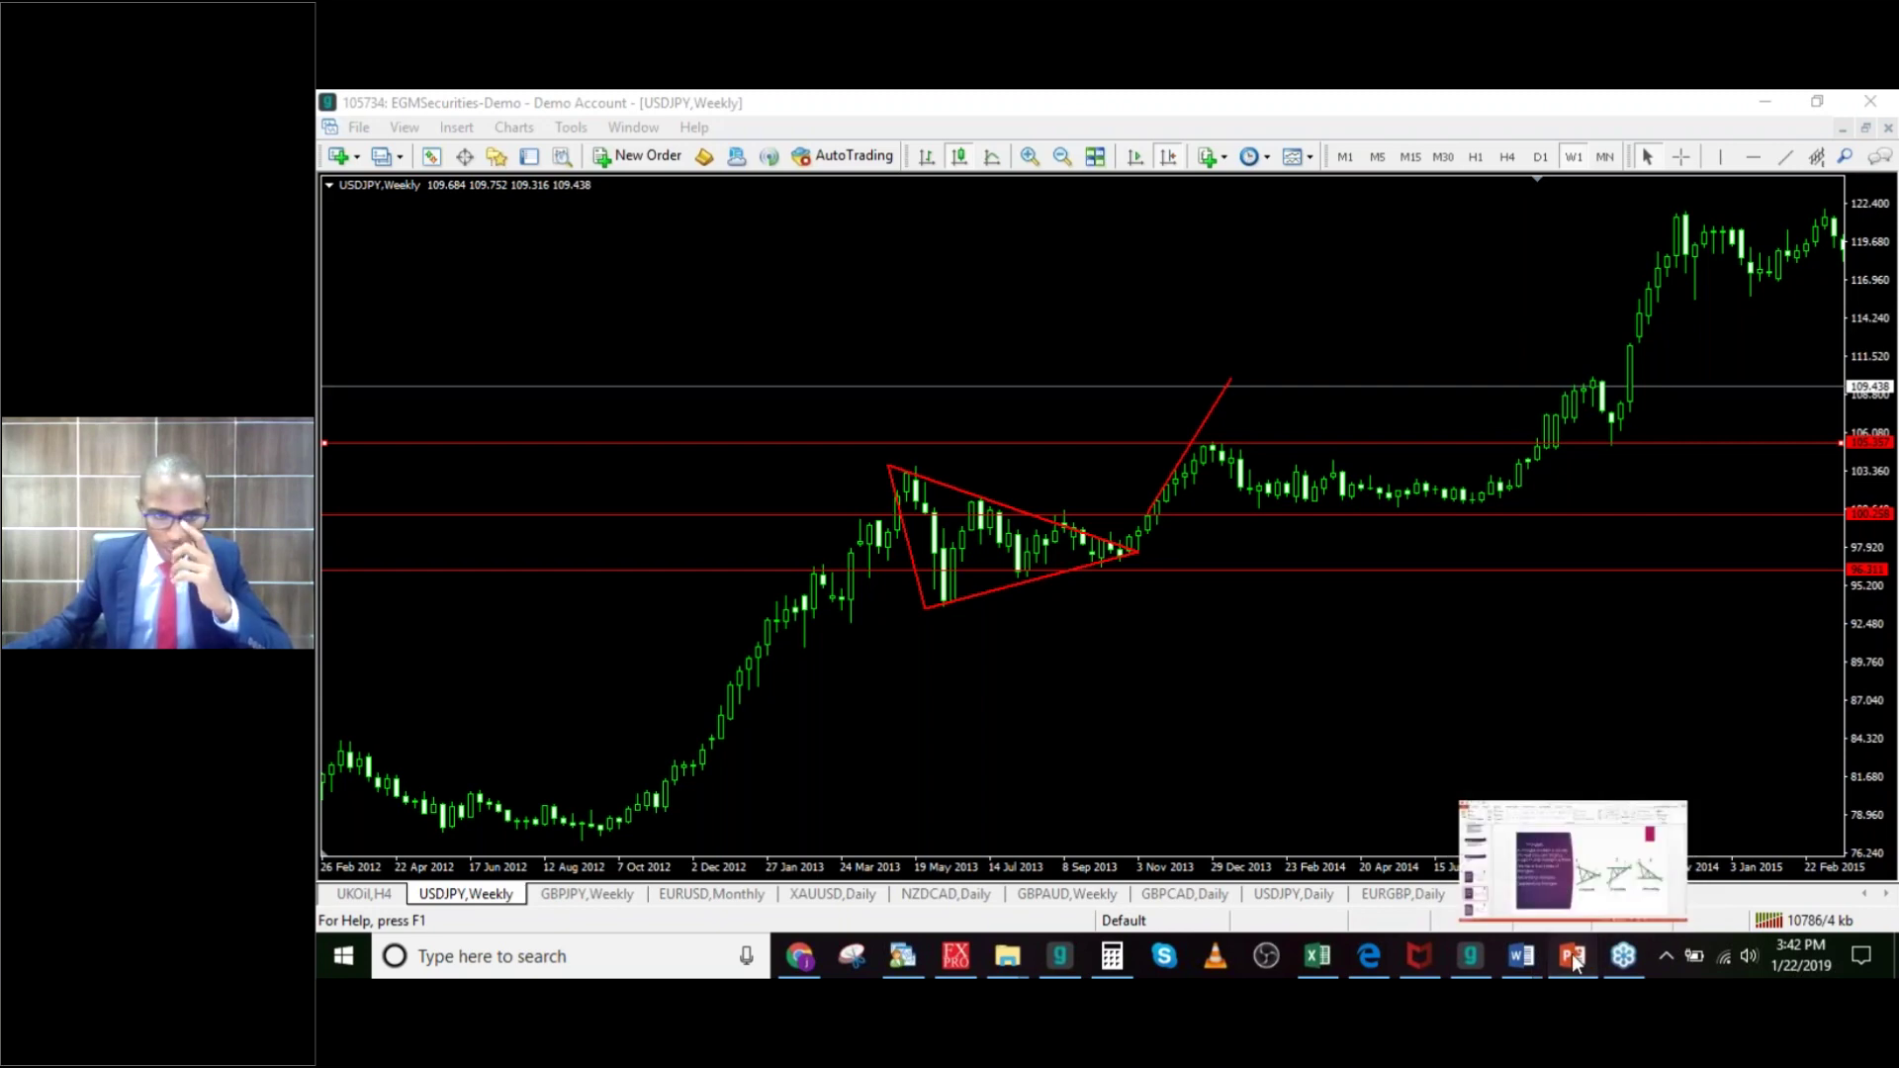
pyautogui.click(1574, 960)
pyautogui.click(395, 852)
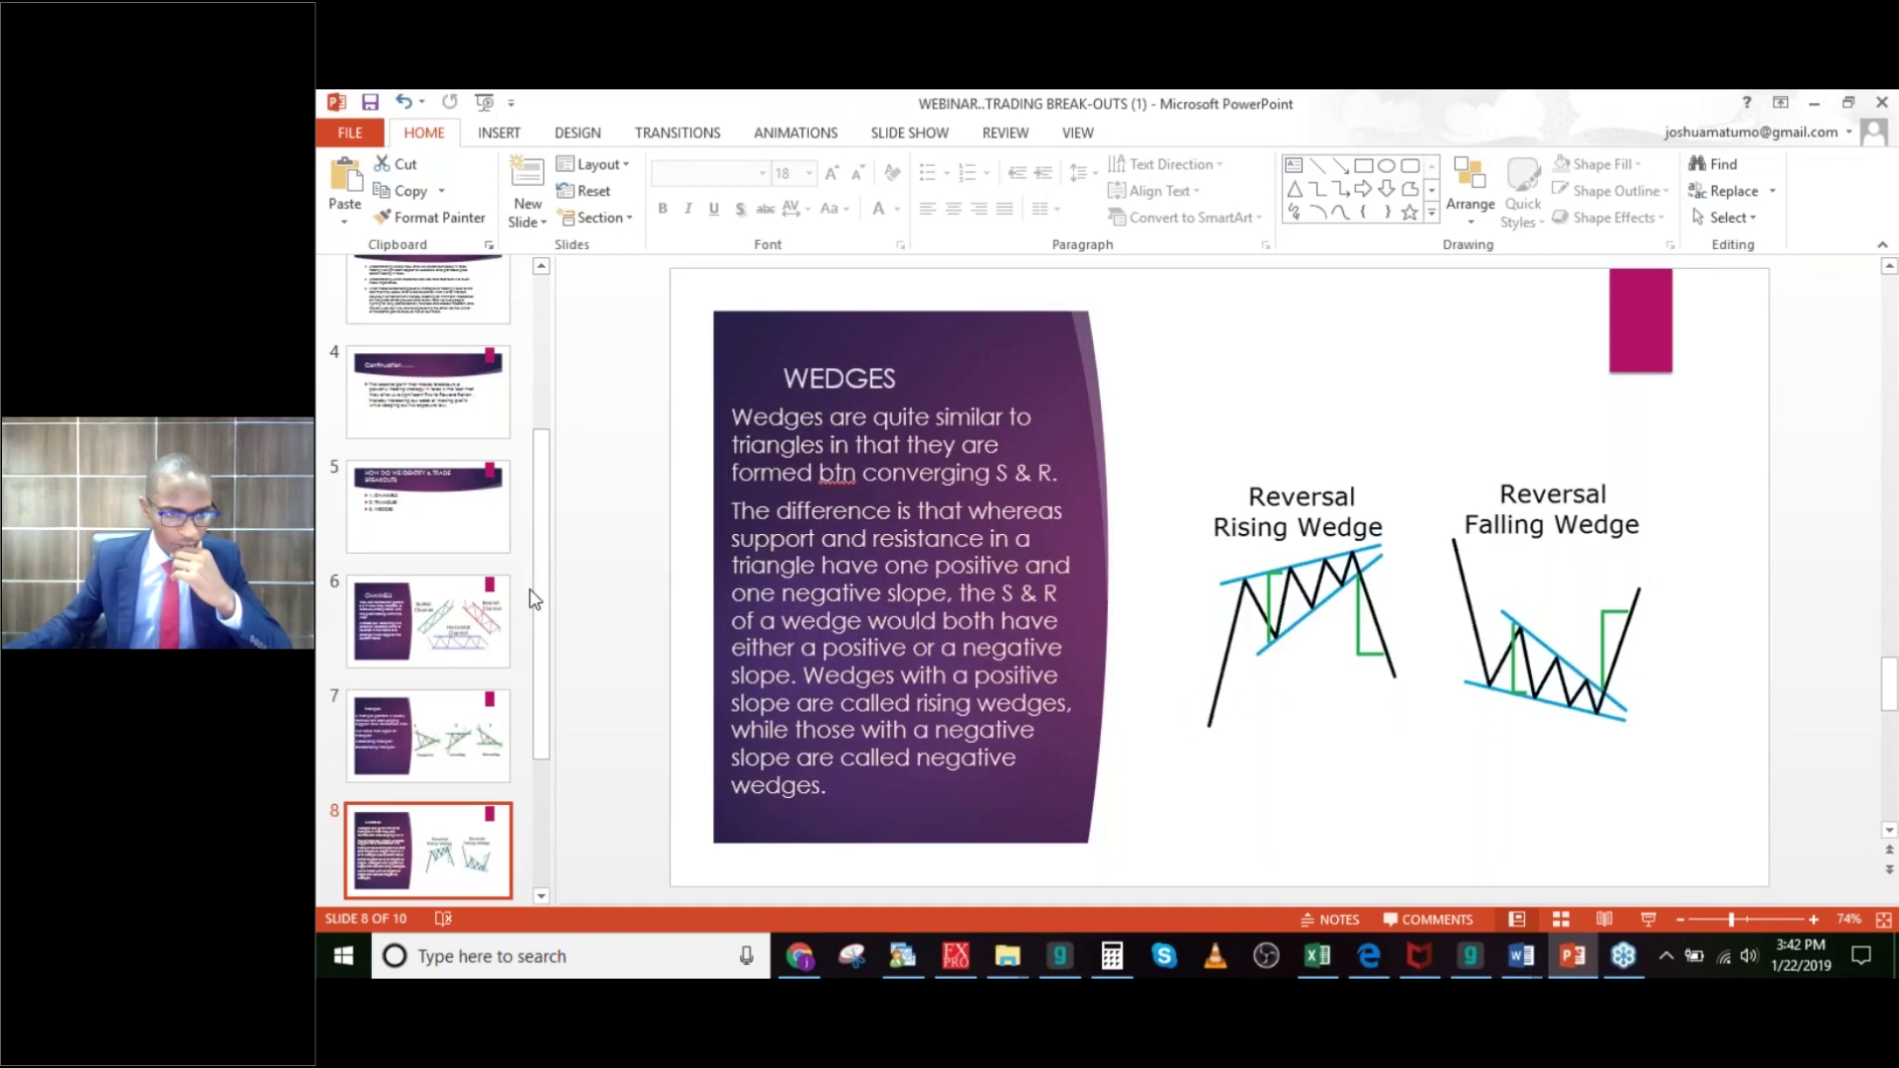
pyautogui.moveTo(534, 592); pyautogui.dragTo(525, 732)
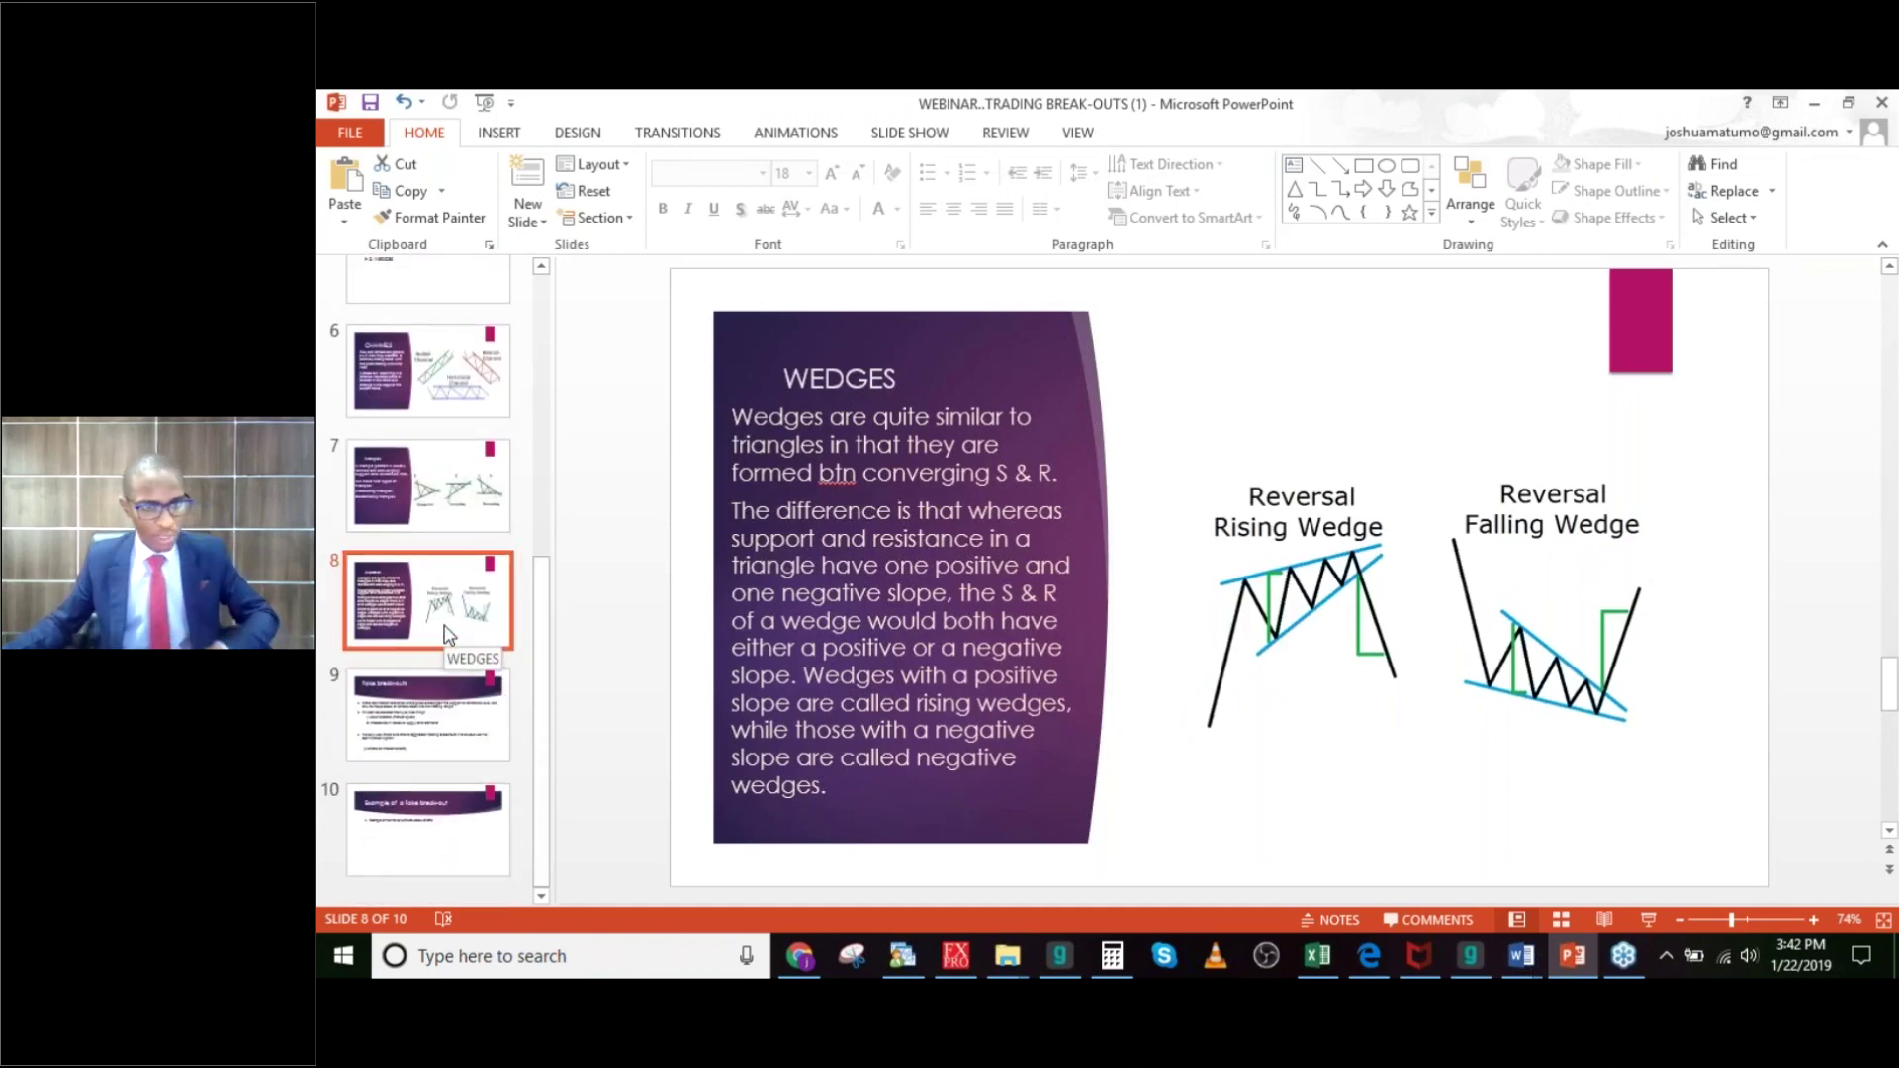
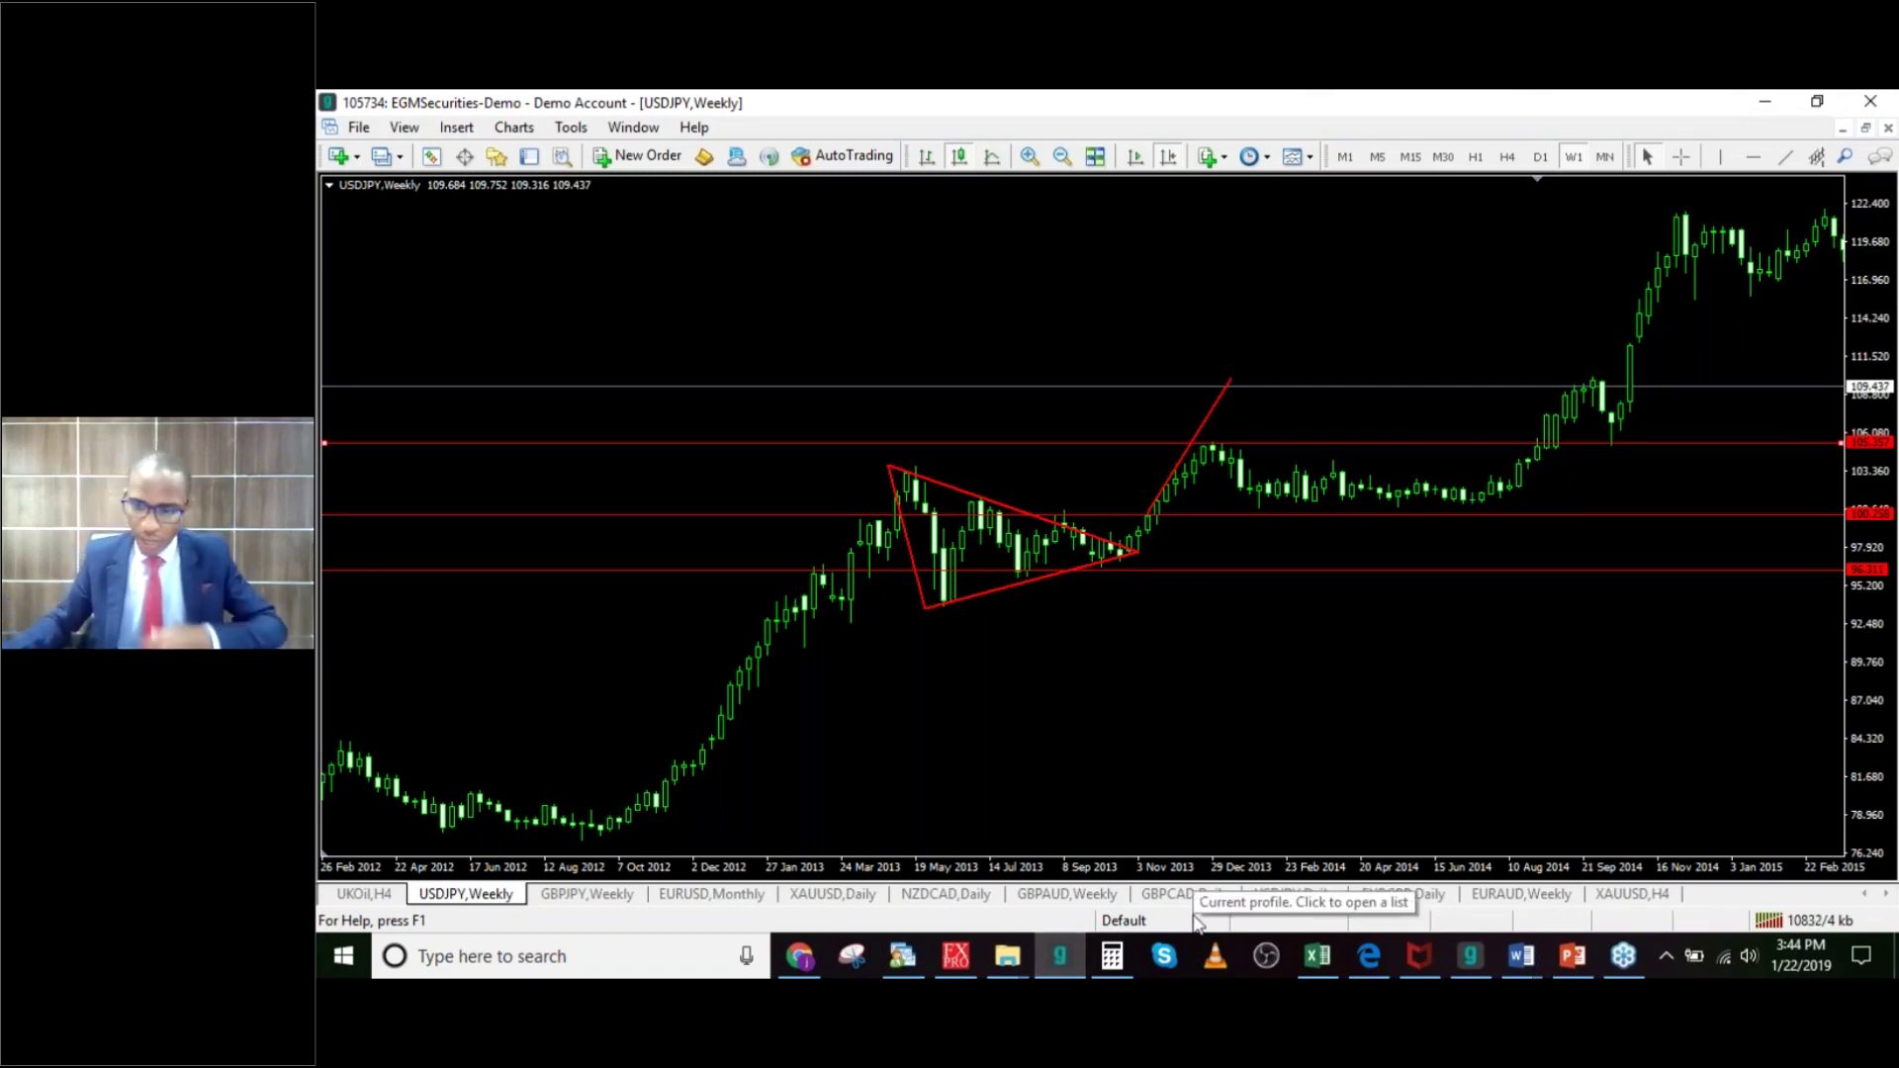
# Step: Return to MetaTrader, show the GBPJPY weekly chart and delete its two existing red wedge lines
pyautogui.moveTo(1298, 957)
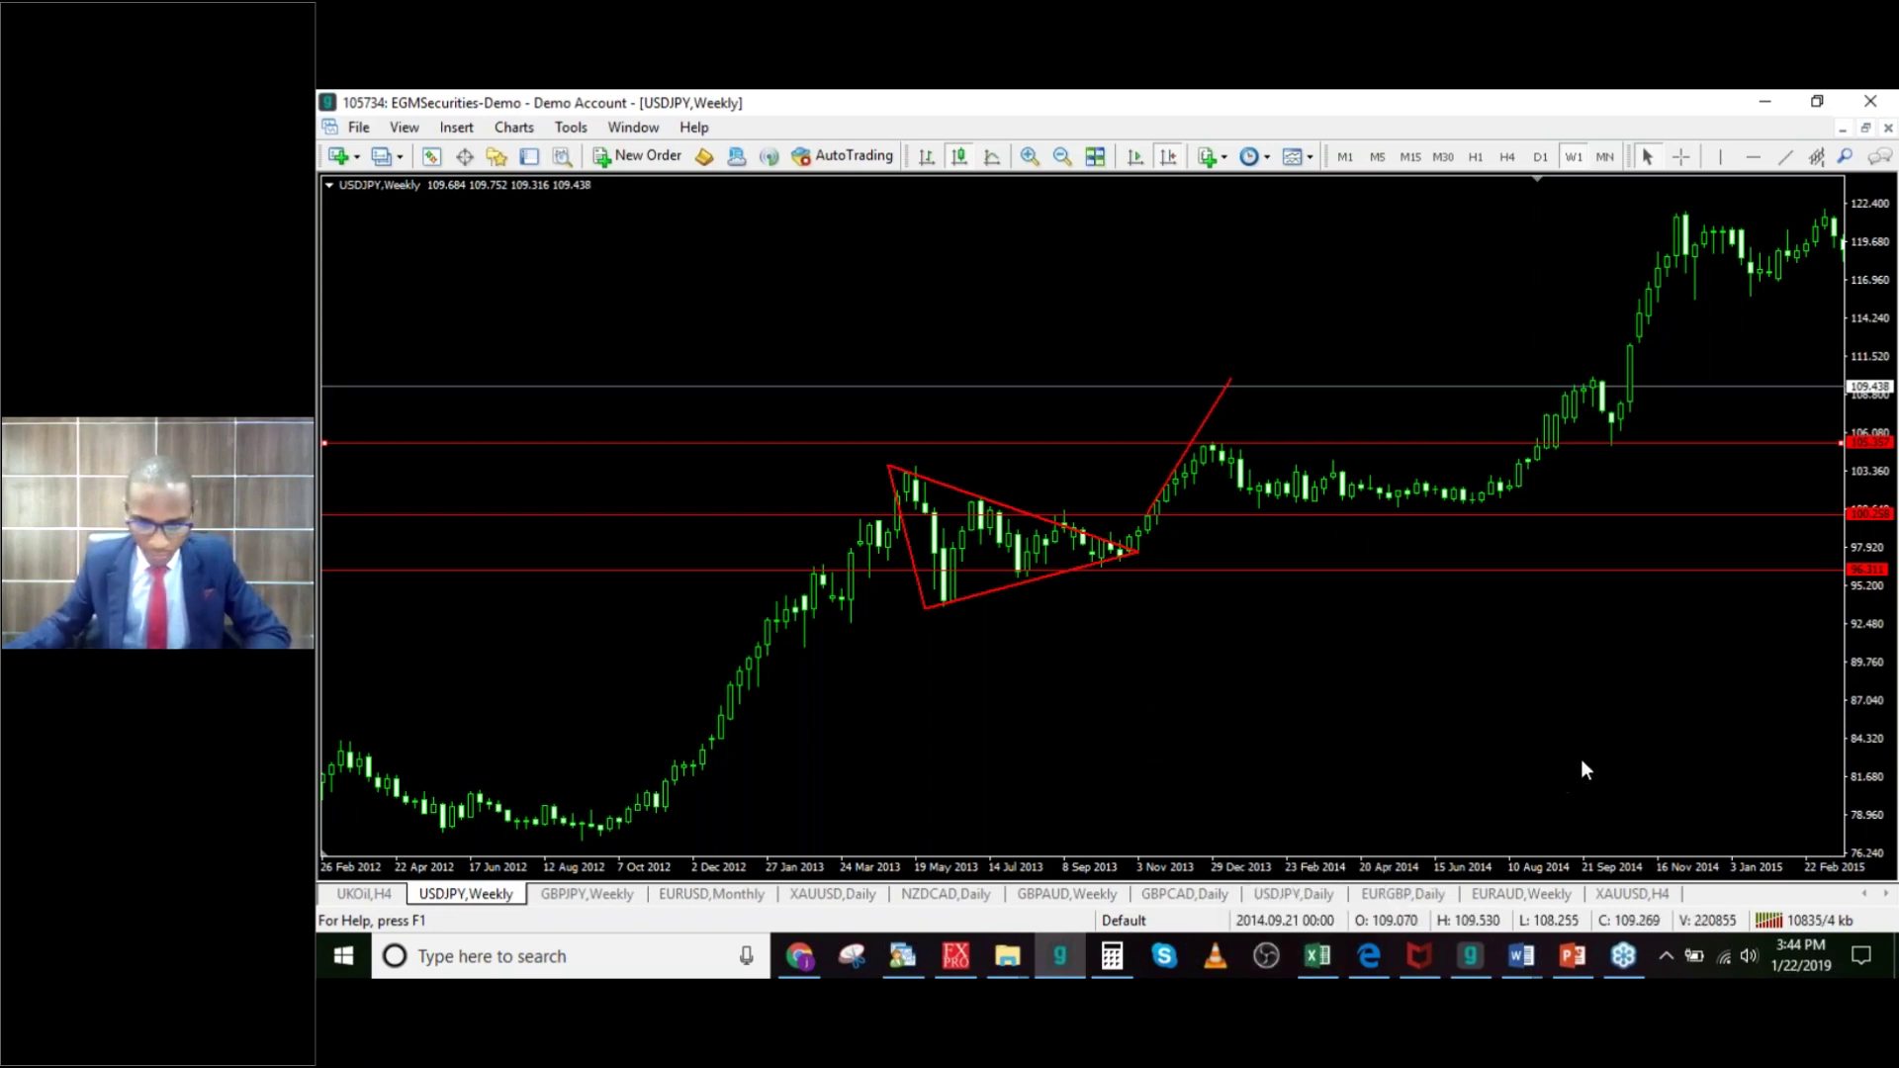
pyautogui.click(576, 895)
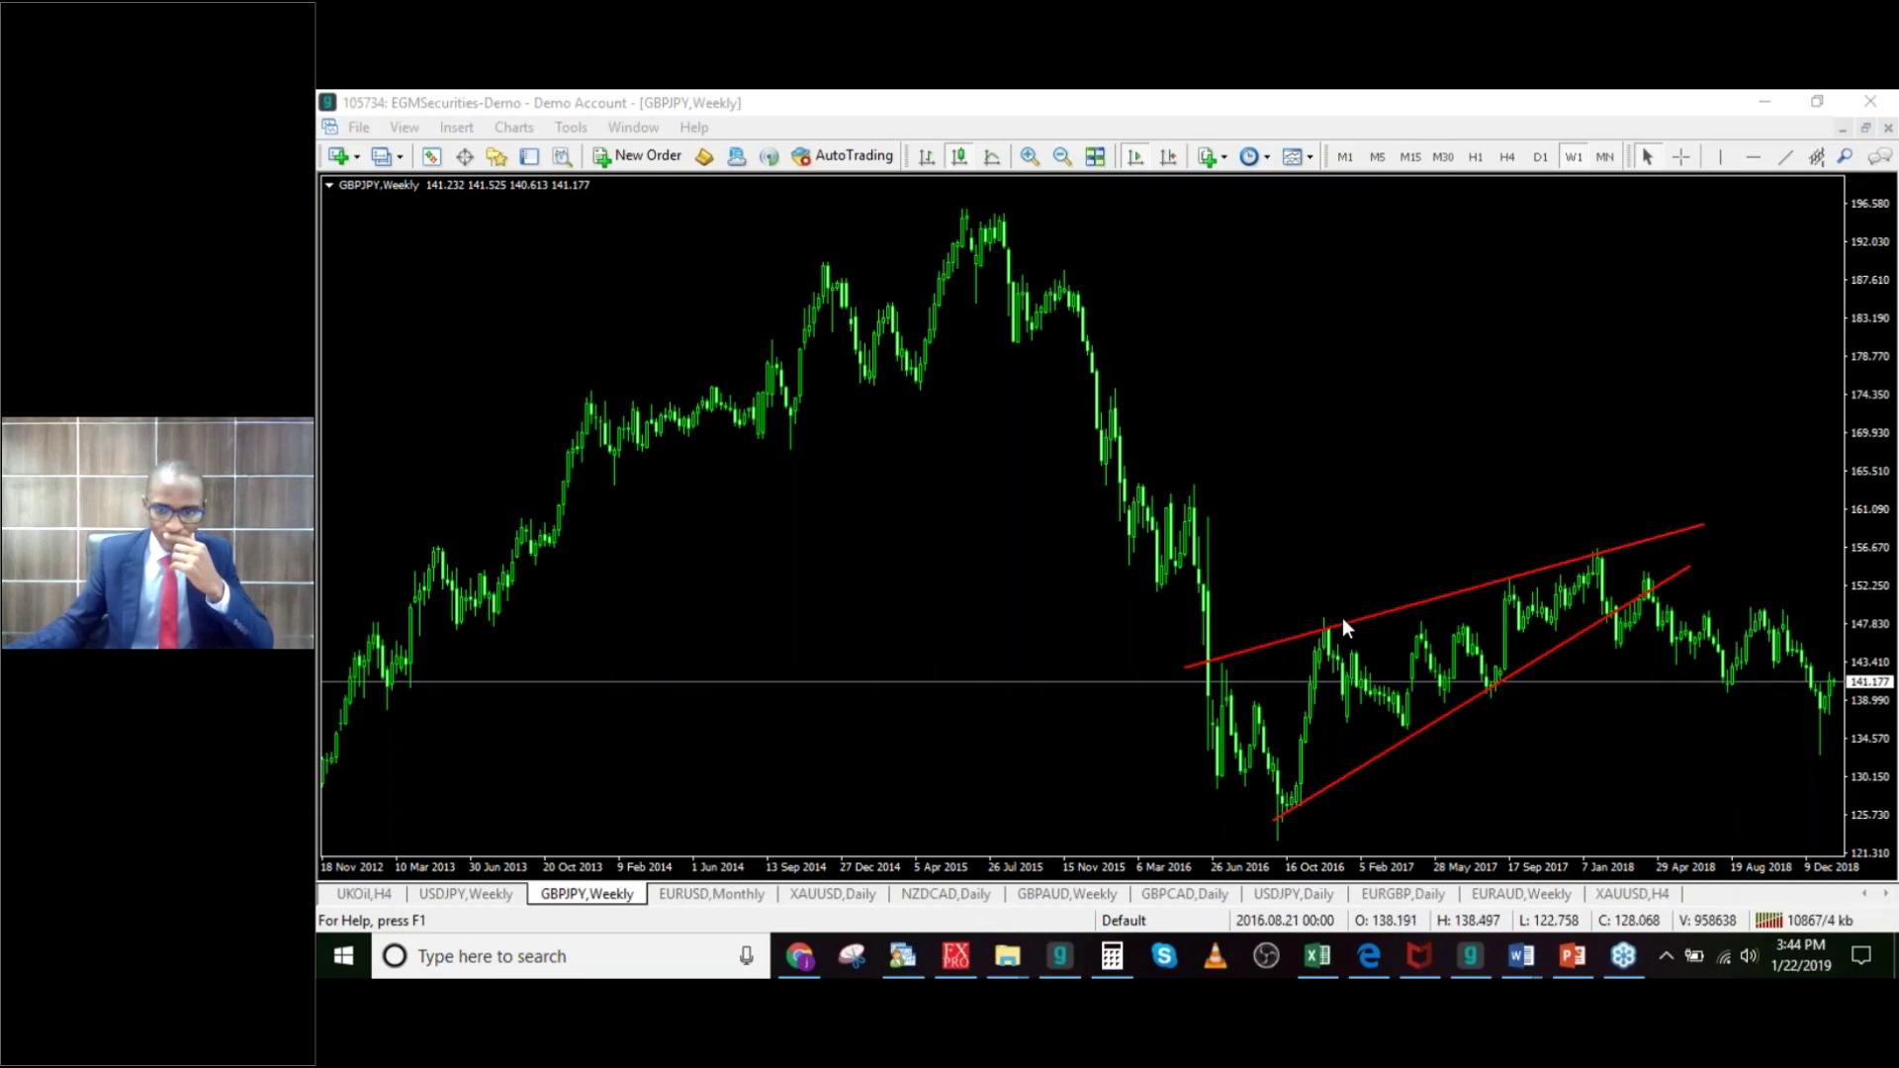
pyautogui.click(1392, 671)
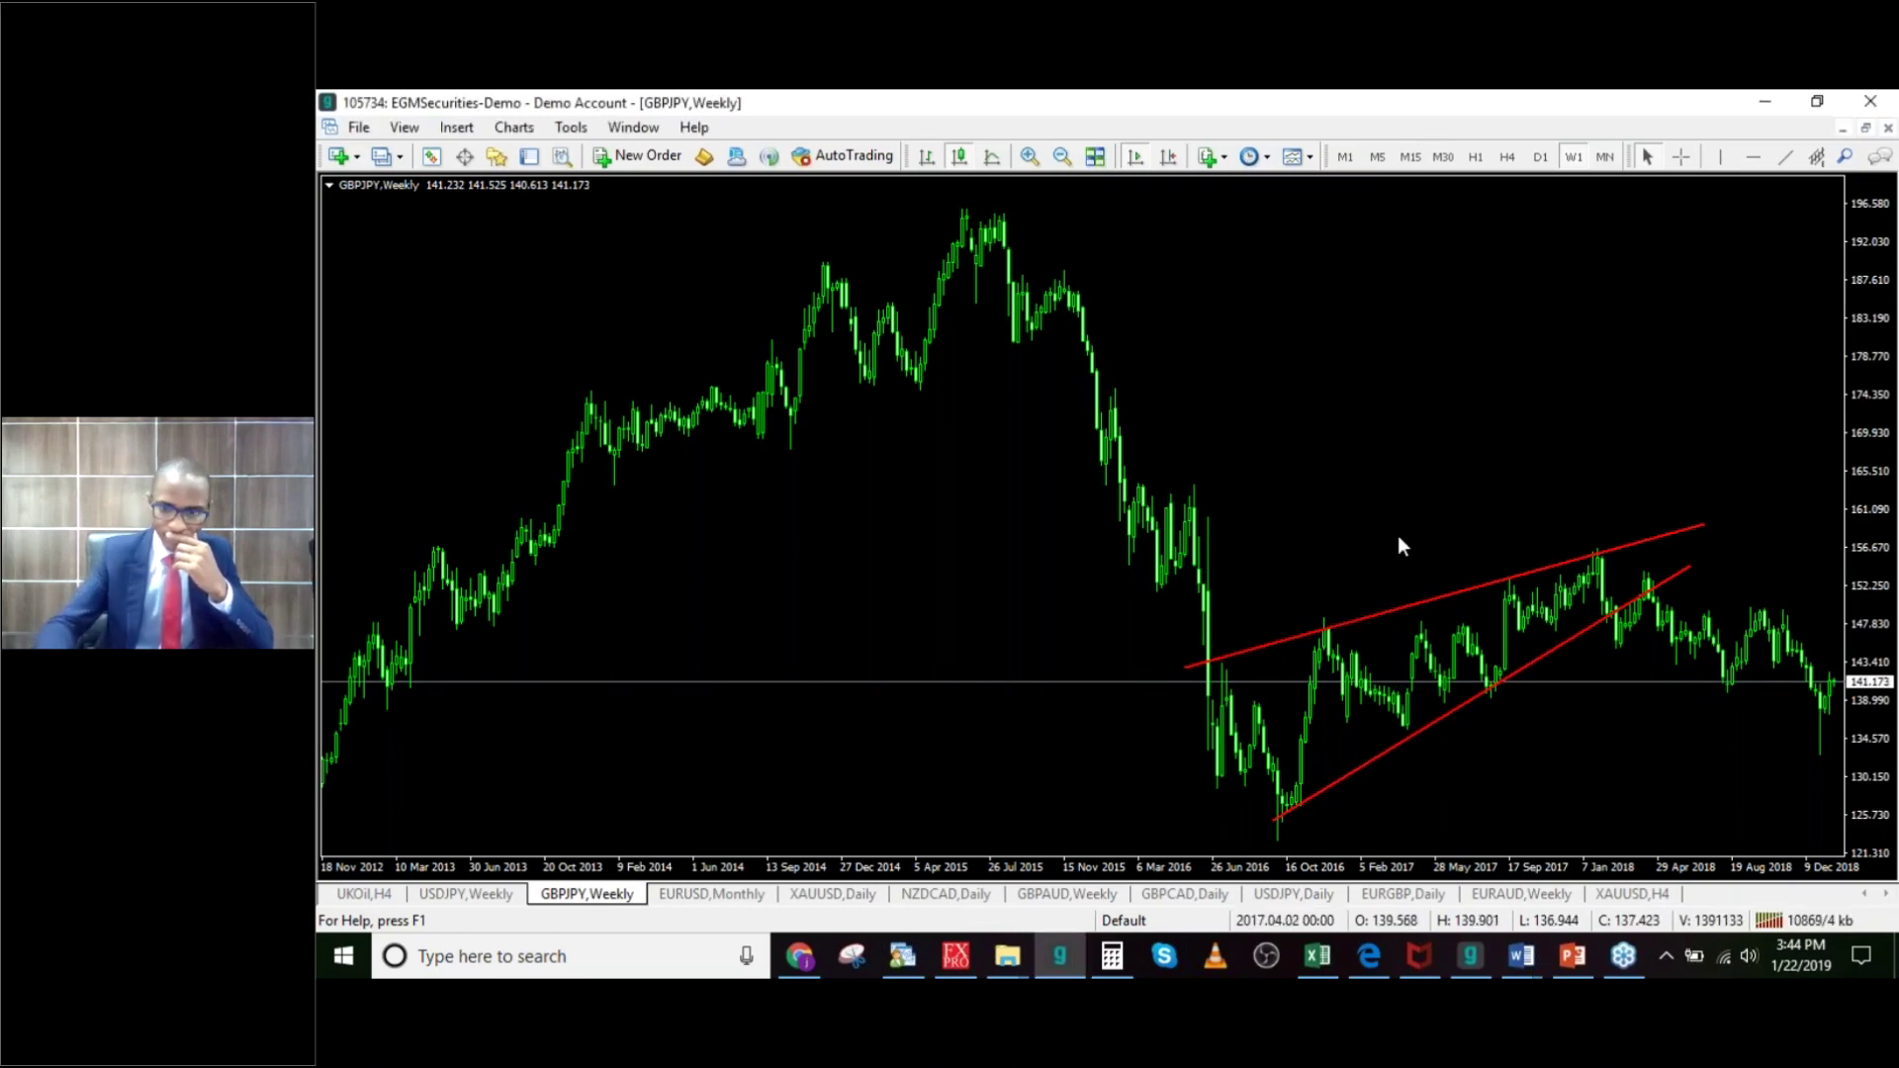
pyautogui.press('BackSpace')
pyautogui.press('BackSpace')
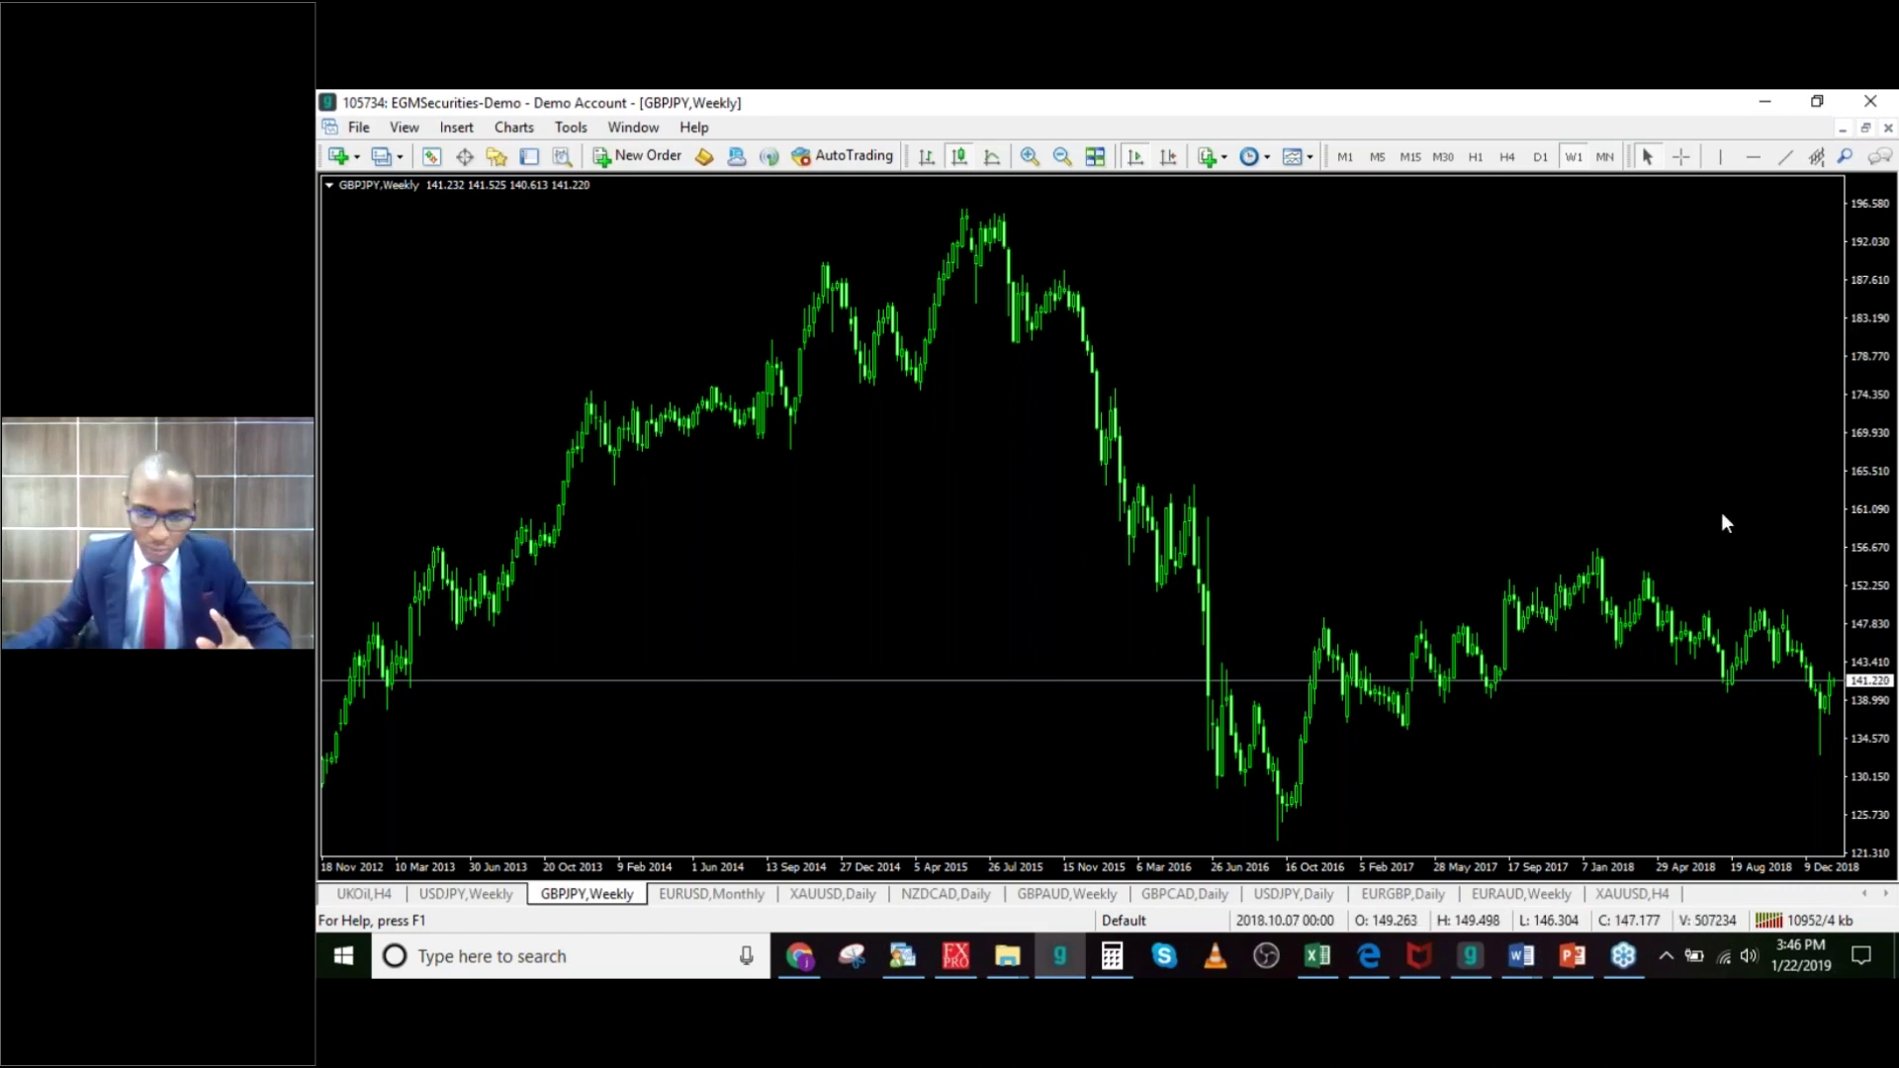
# Step: Draw a rising wedge with one trendline over the 2016–2018 highs and one from the autumn 2016 low, adjusting the lower line's two ends
pyautogui.click(1784, 158)
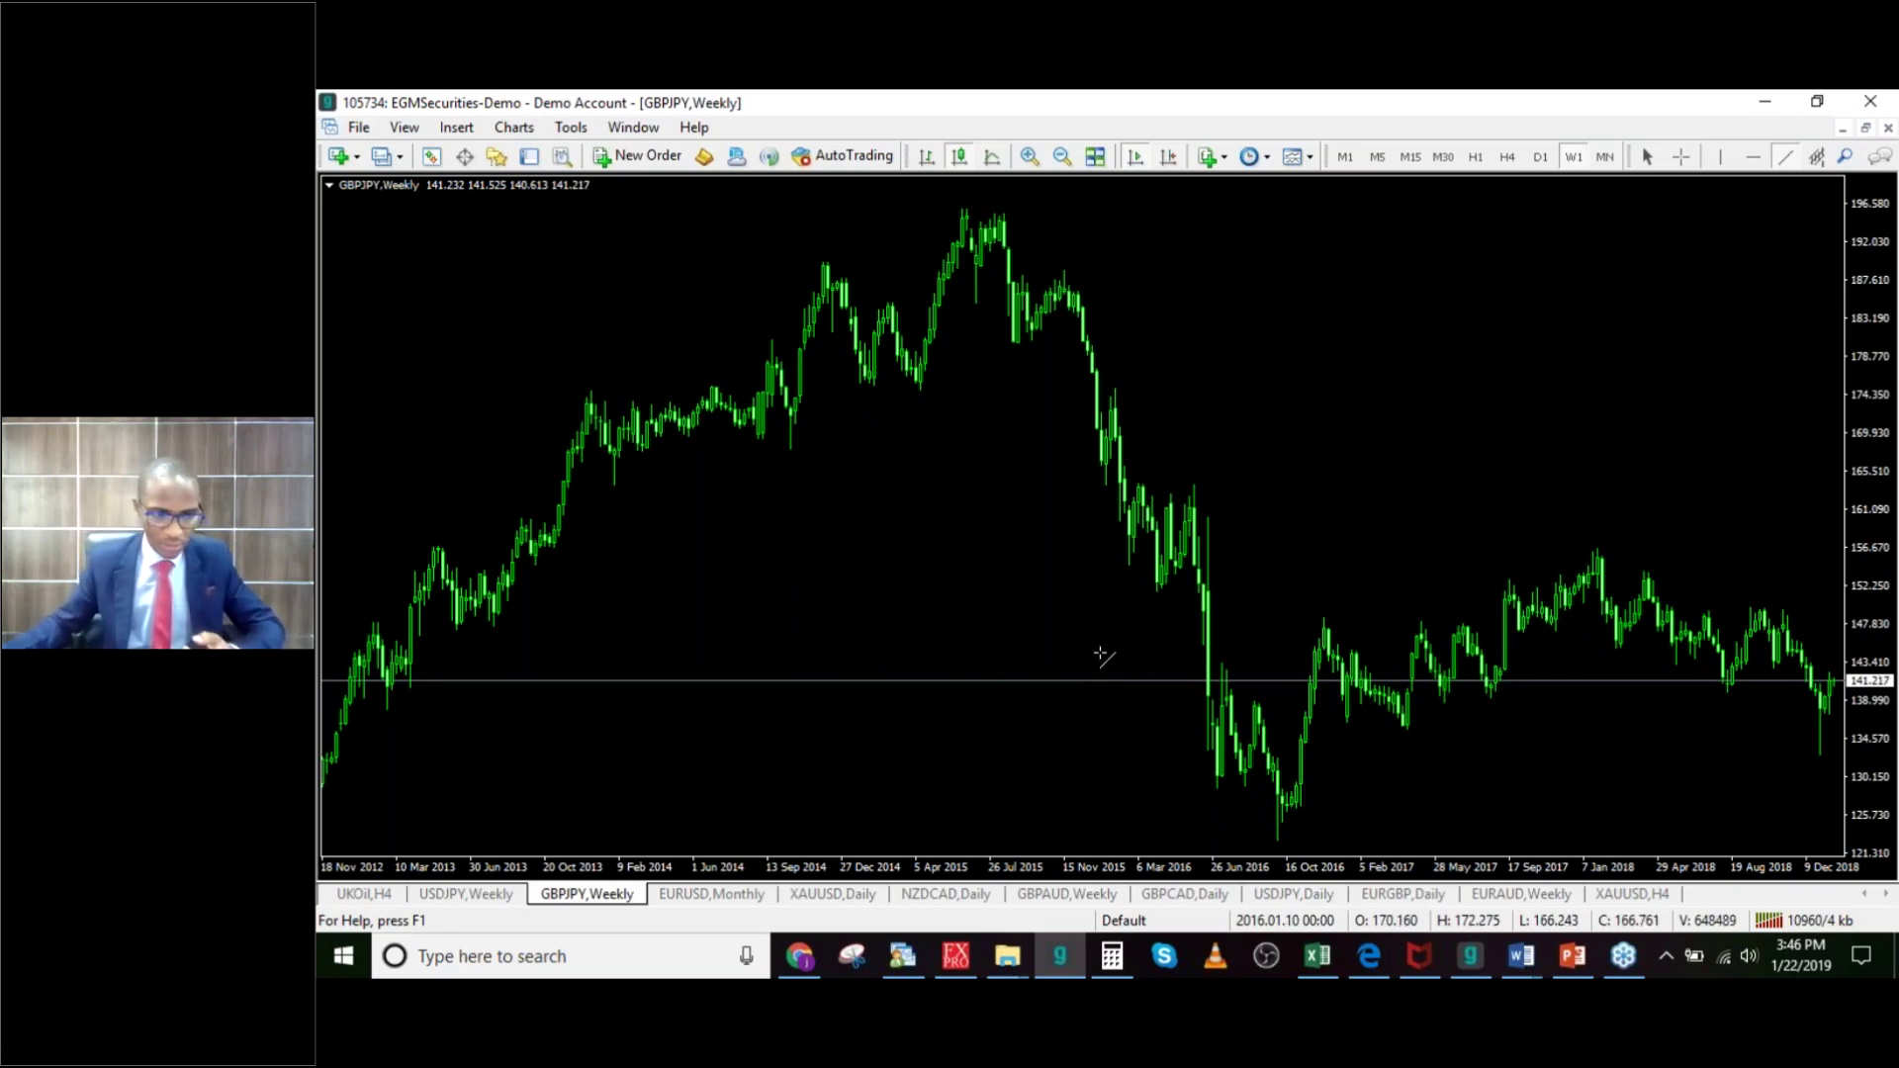
pyautogui.moveTo(1098, 688)
pyautogui.mouseDown()
pyautogui.moveTo(1419, 625)
pyautogui.moveTo(1815, 497)
pyautogui.mouseUp()
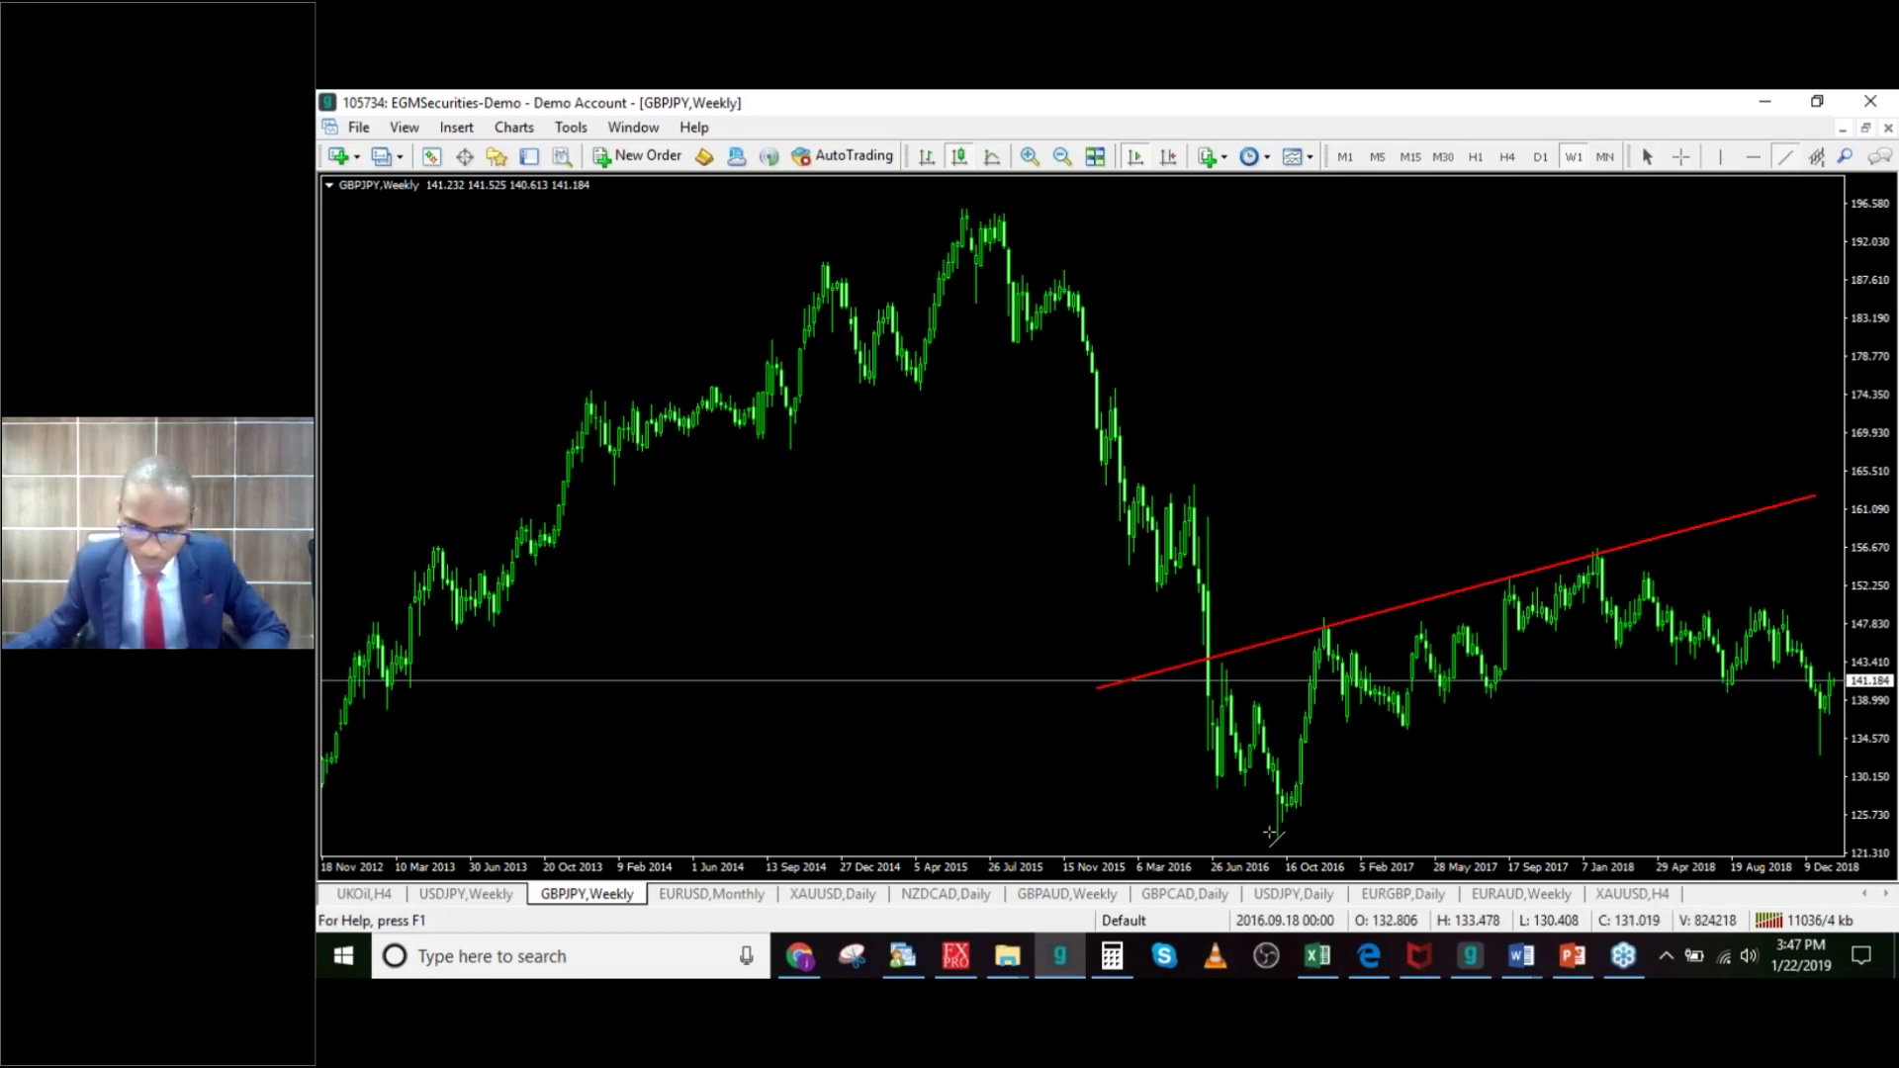
pyautogui.moveTo(1270, 833)
pyautogui.mouseDown()
pyautogui.moveTo(1595, 633)
pyautogui.moveTo(1805, 549)
pyautogui.mouseUp()
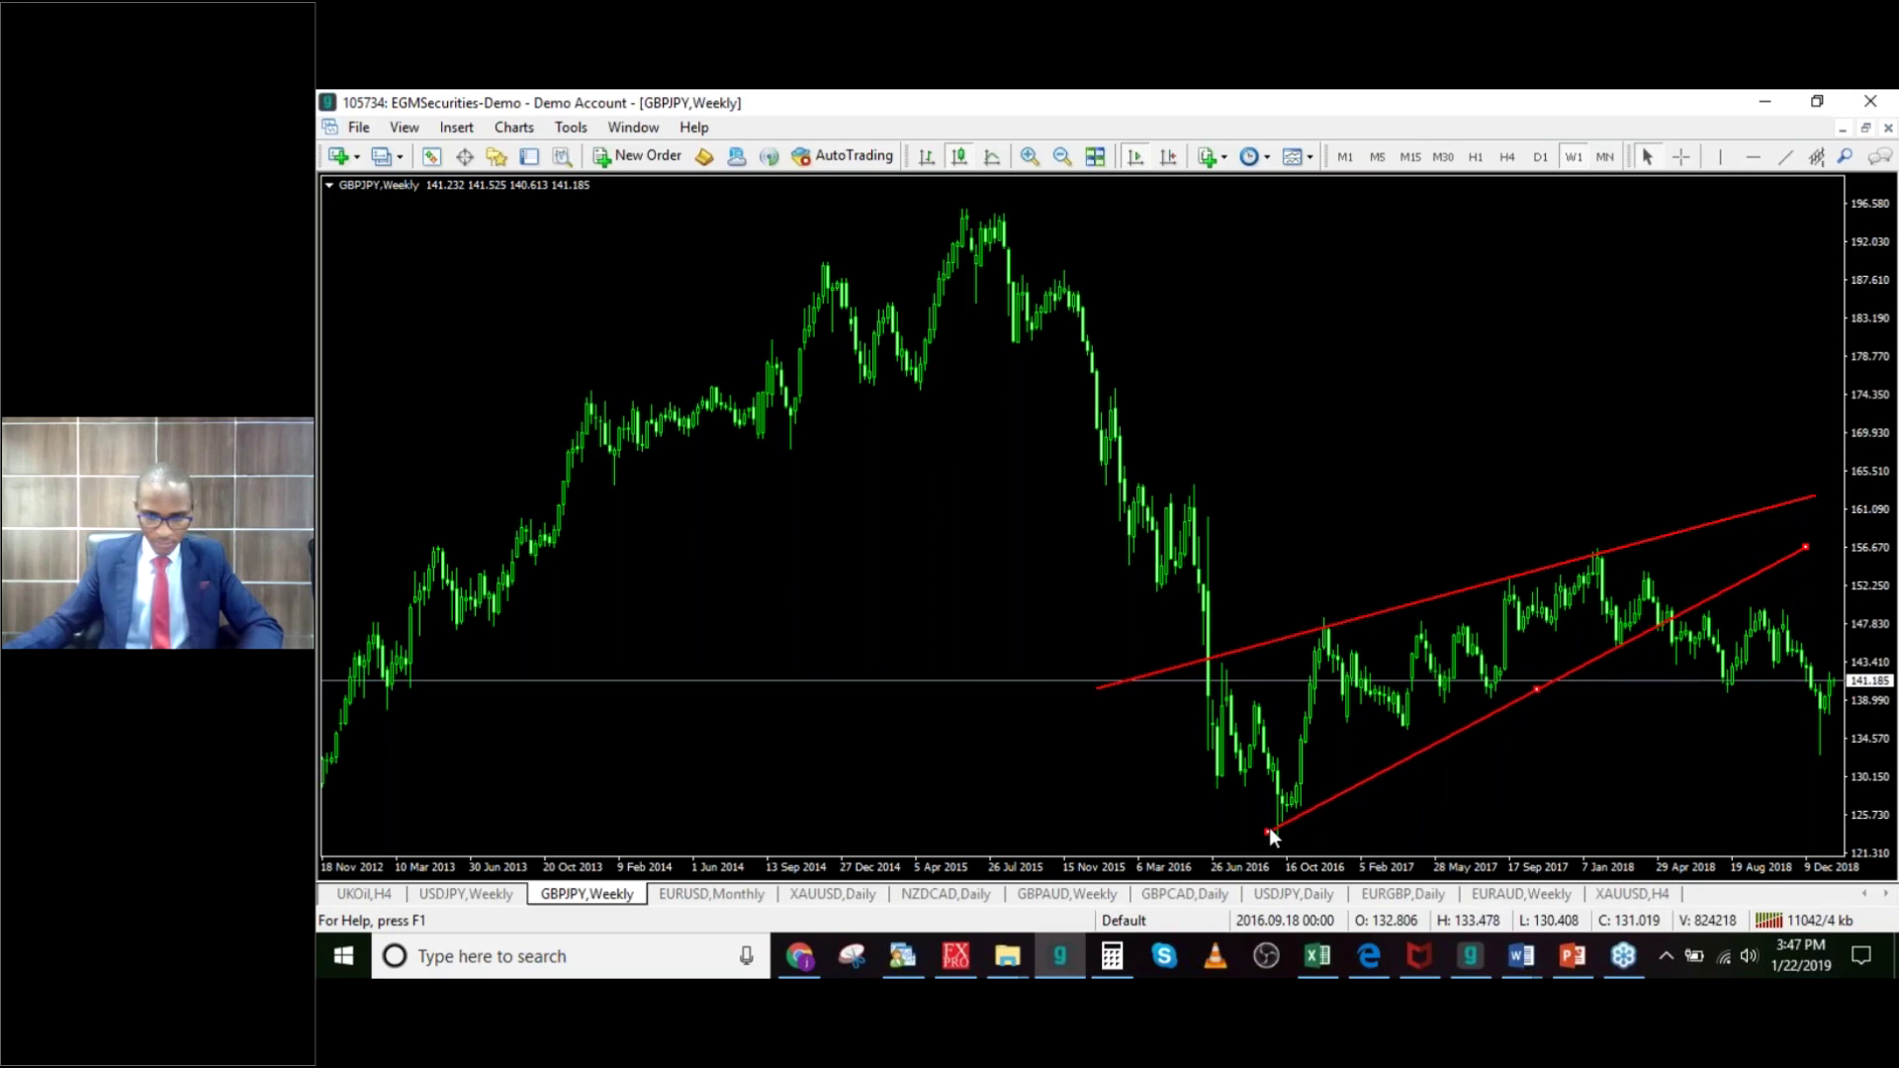
pyautogui.moveTo(1264, 833); pyautogui.dragTo(1274, 821)
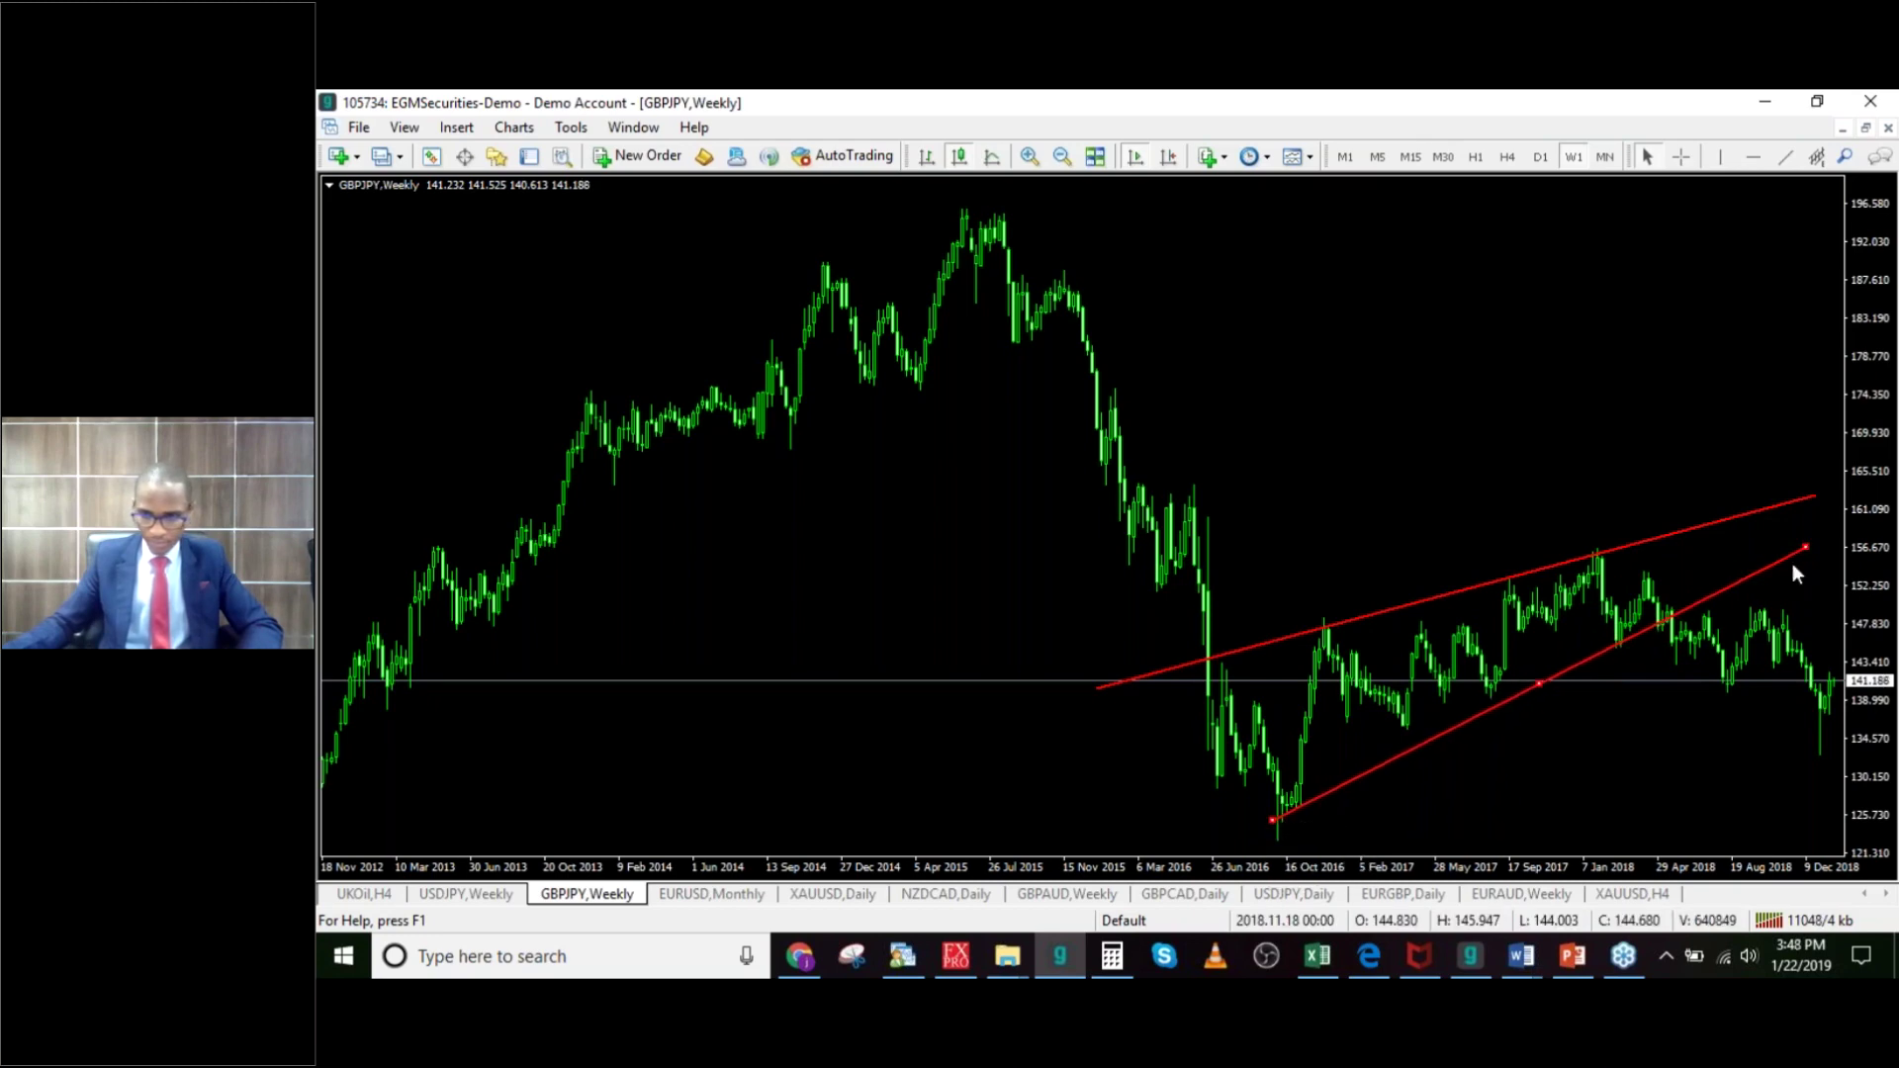
pyautogui.moveTo(1802, 548); pyautogui.dragTo(1842, 525)
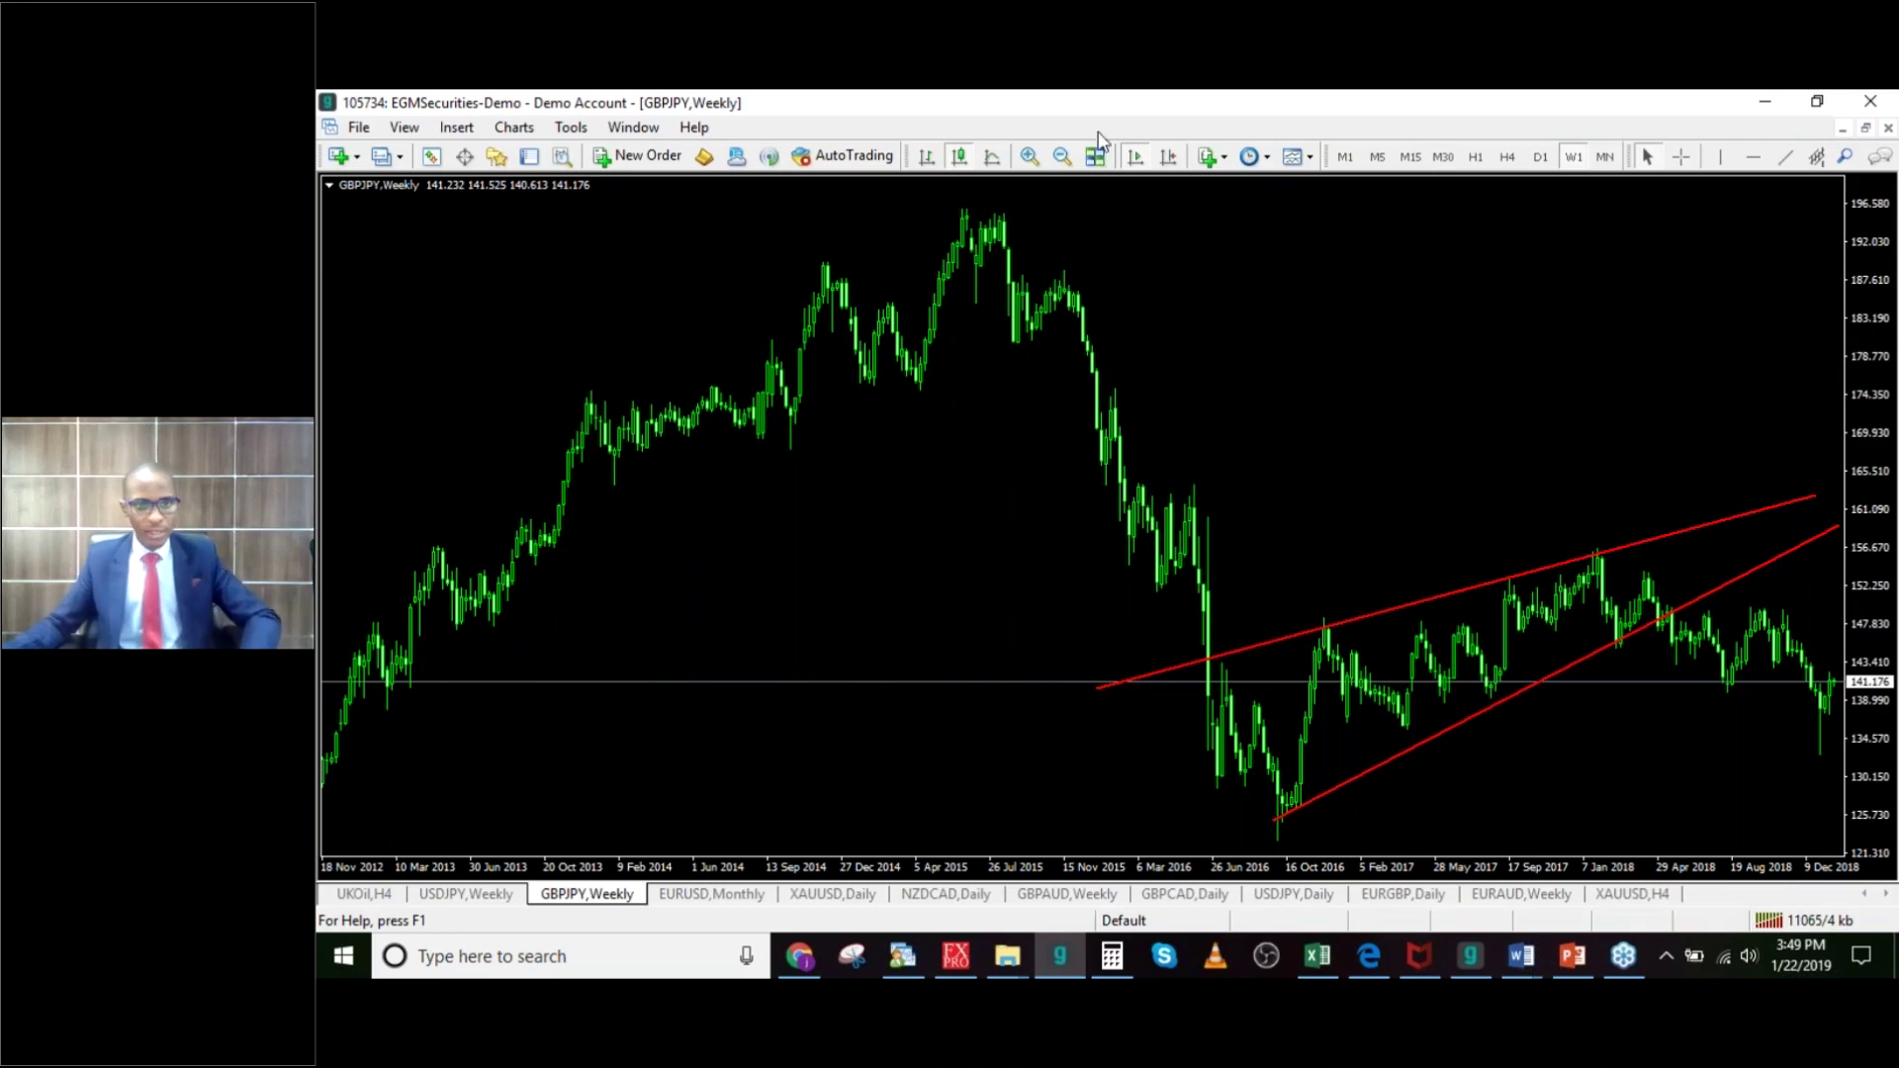
# Step: Mark the May 2018 break below the rising wedge with a small ellipse and a short trendline pointing up to the breakout candle
pyautogui.click(1030, 158)
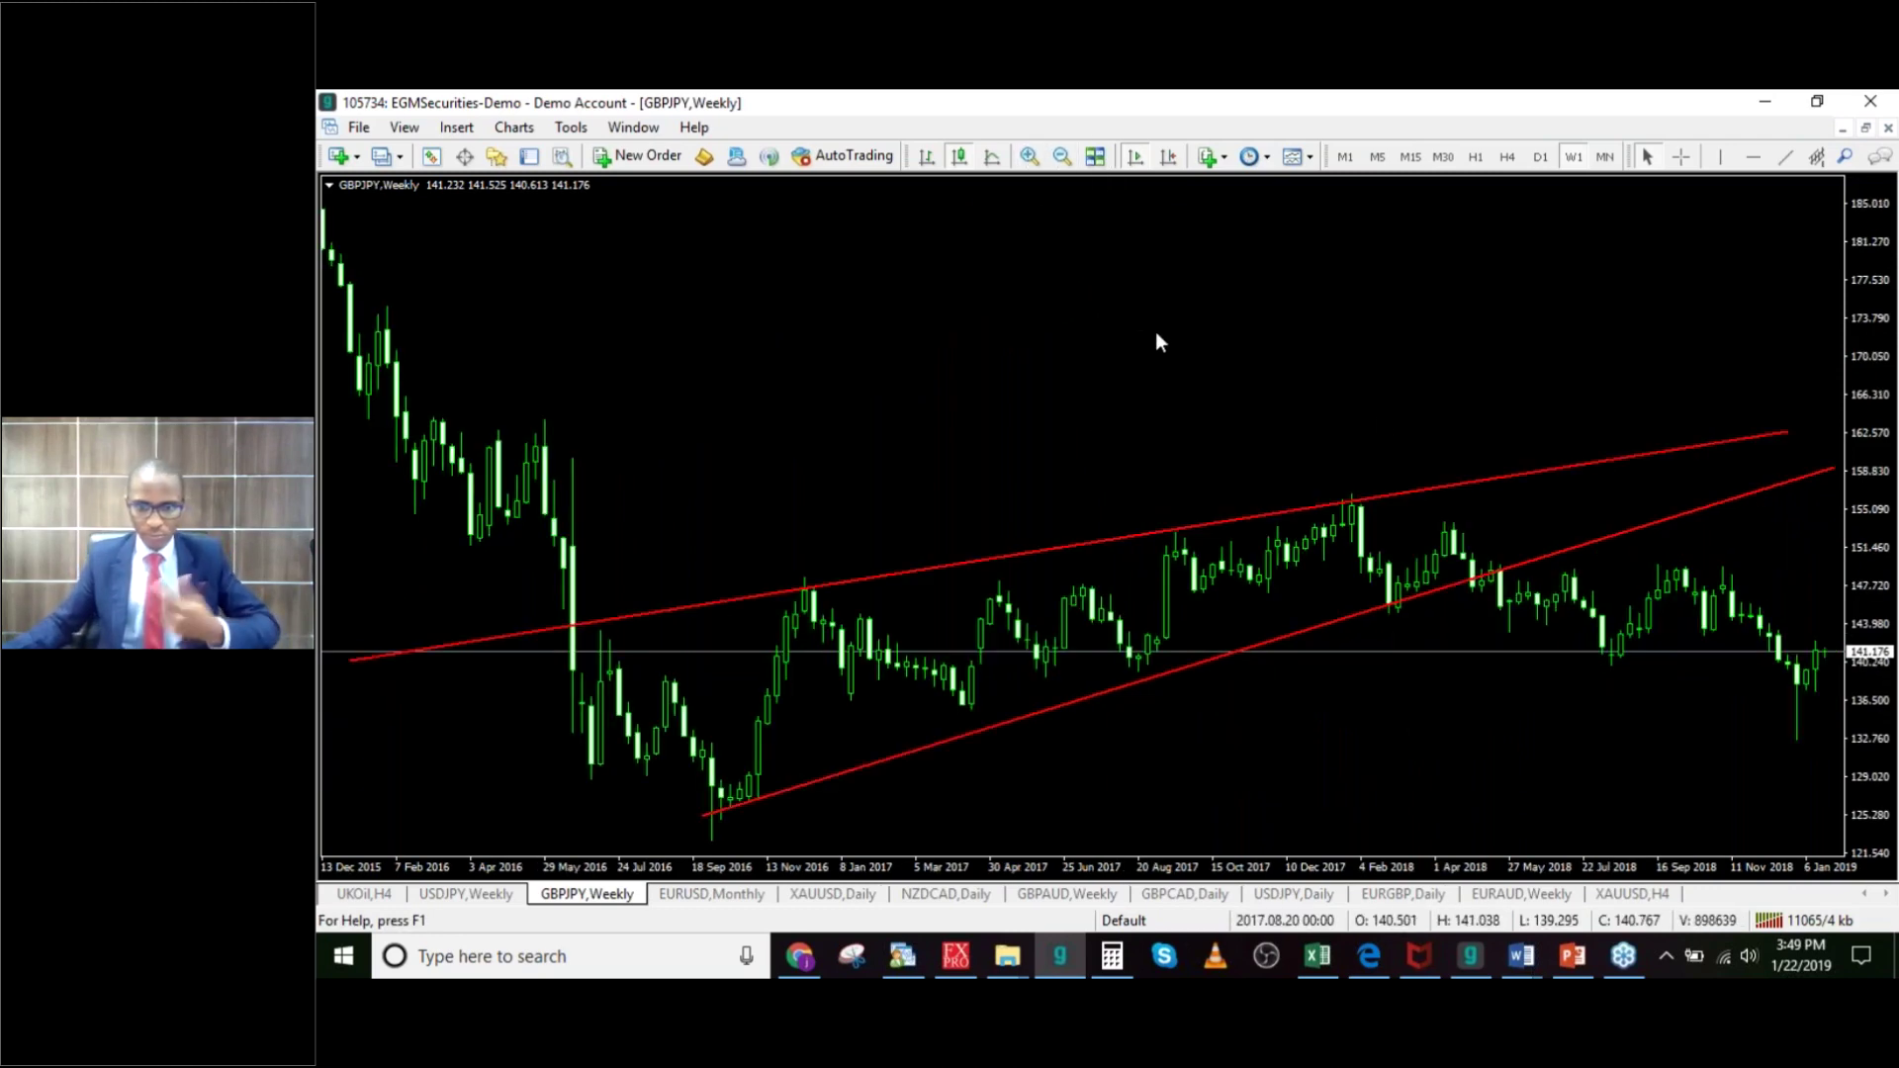
pyautogui.click(450, 130)
pyautogui.moveTo(574, 298)
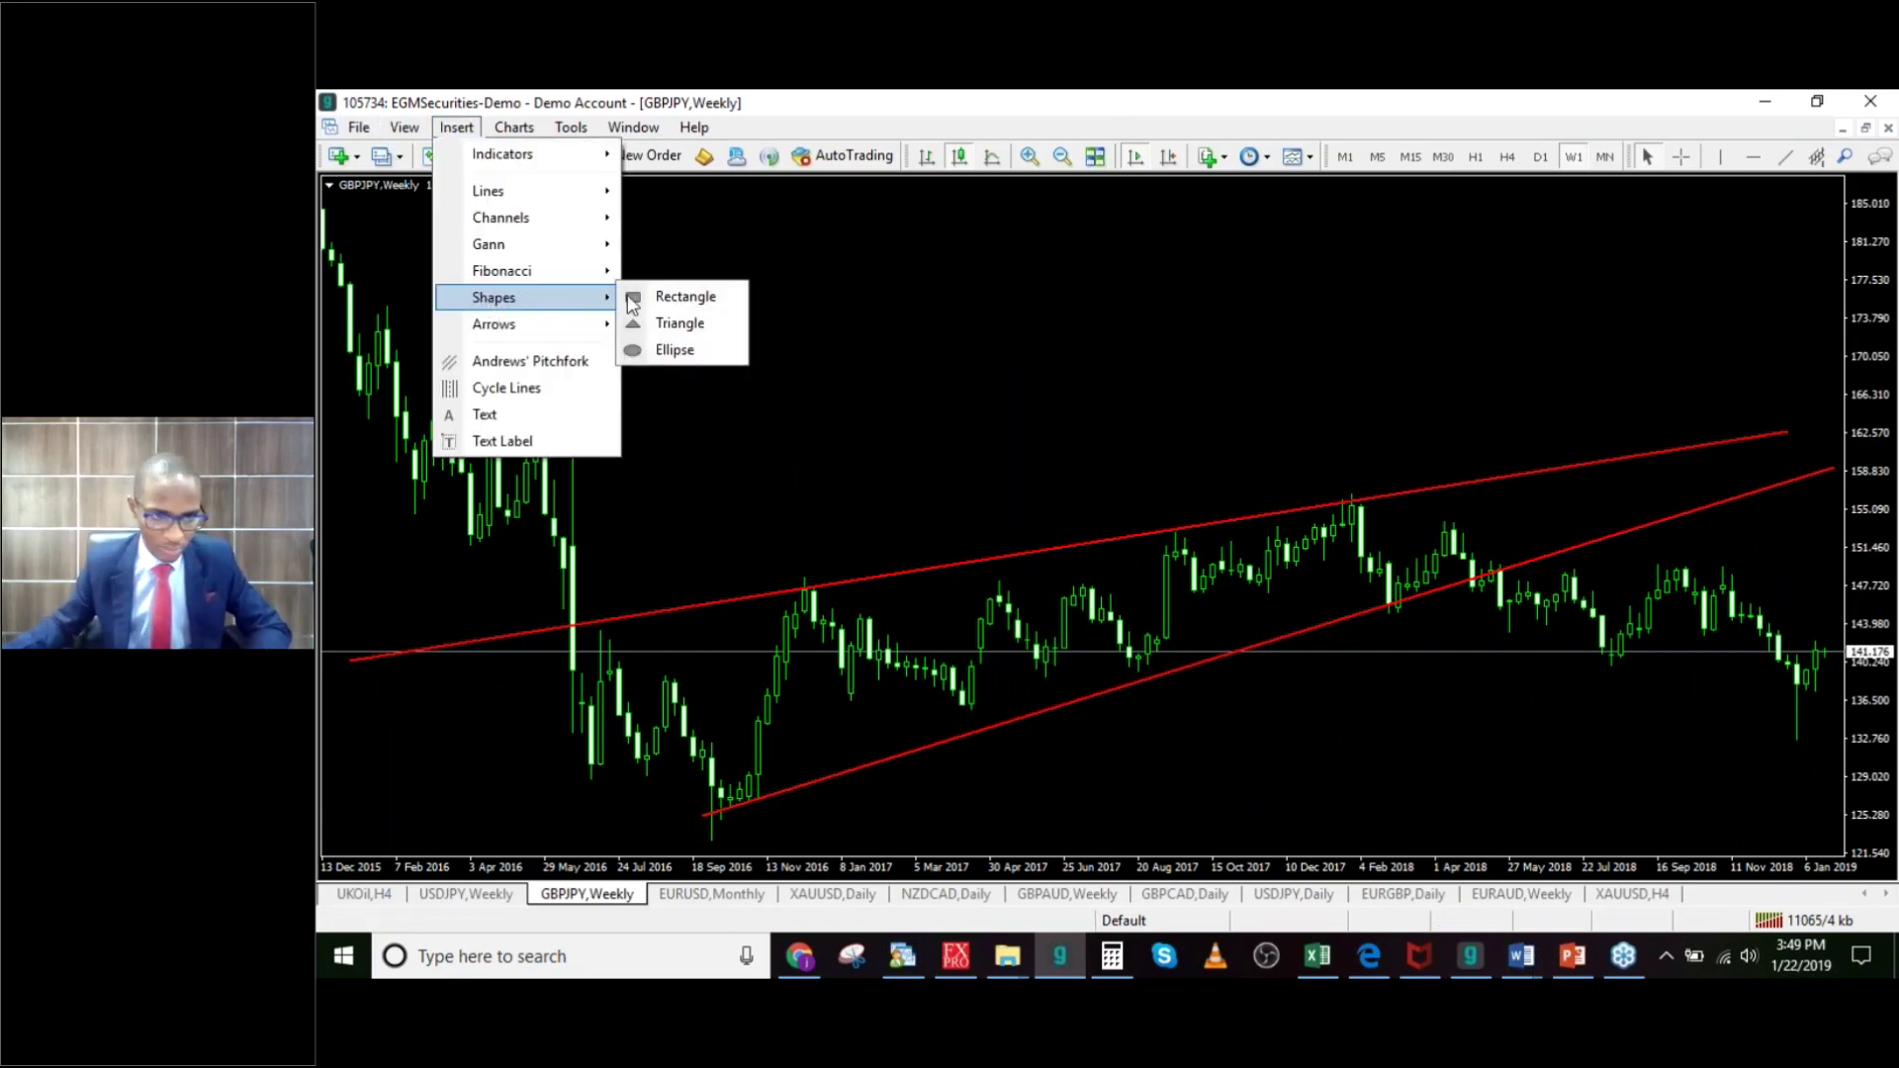
pyautogui.click(691, 353)
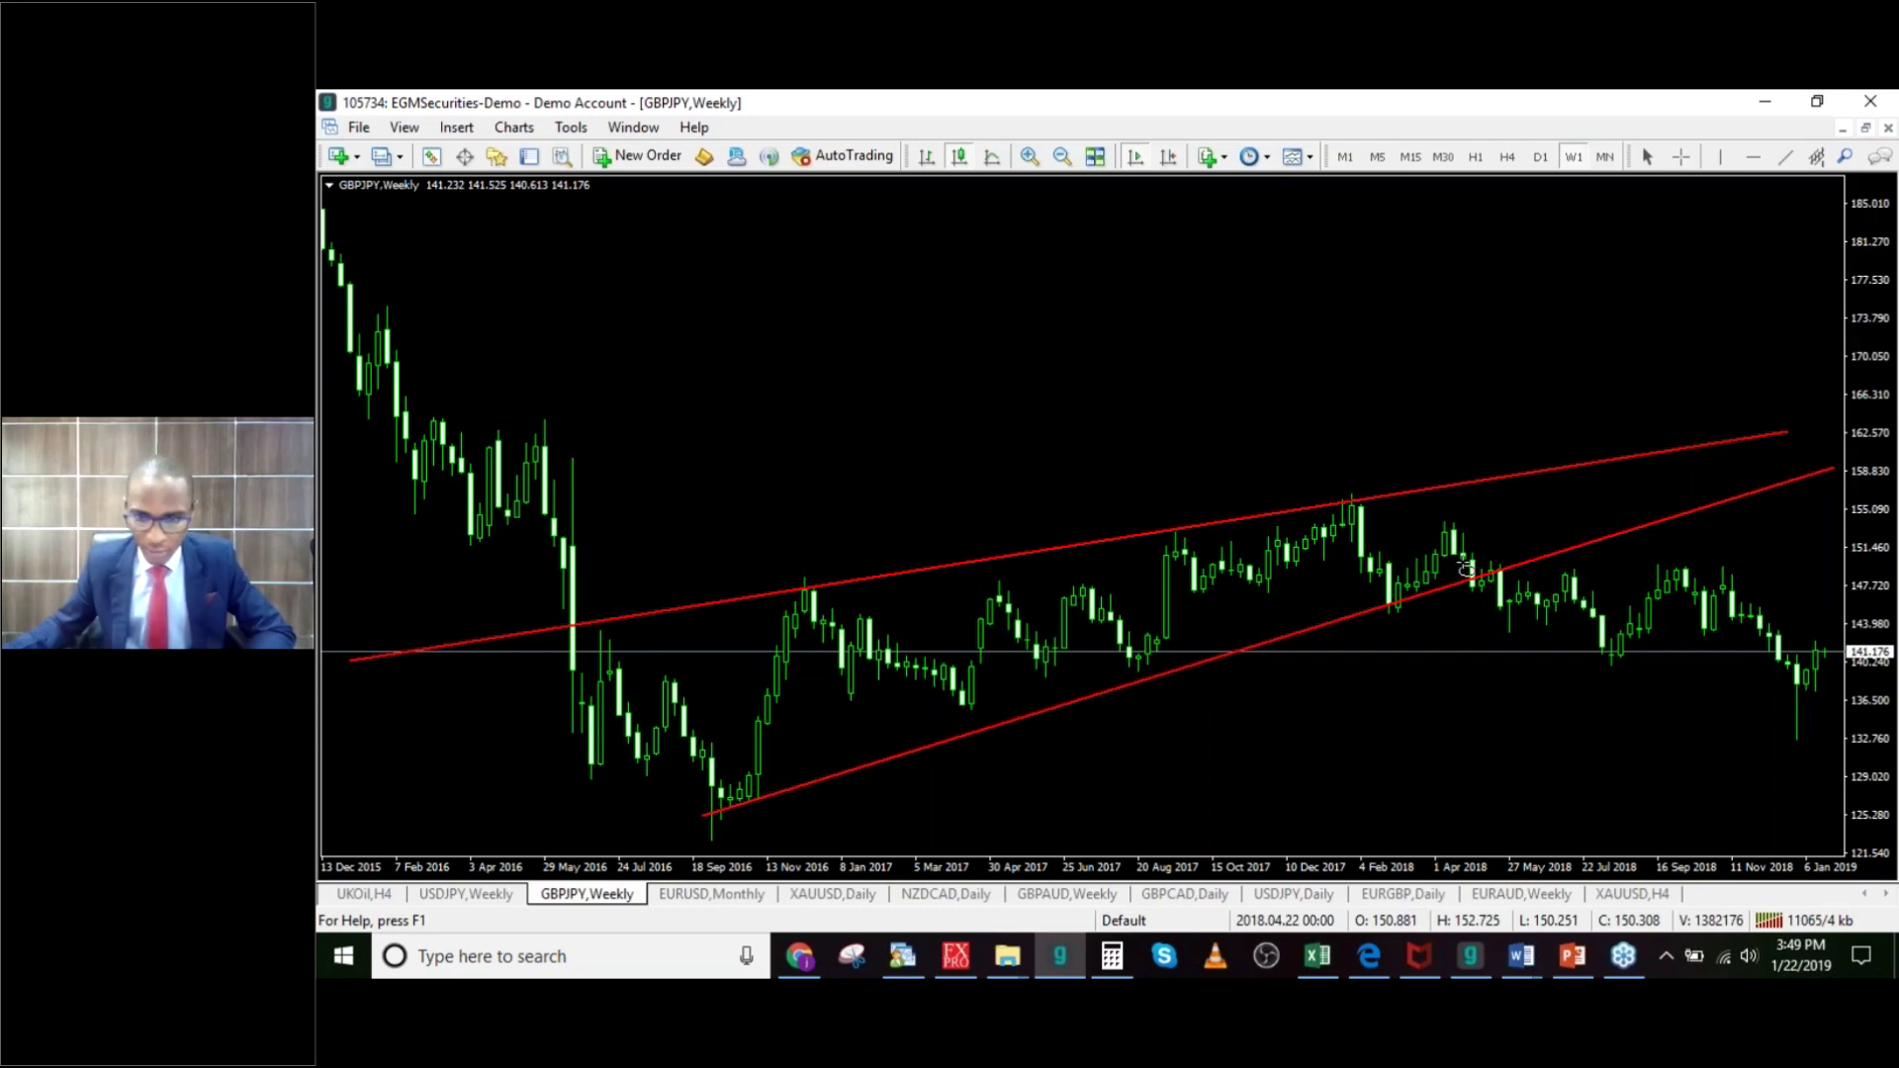
pyautogui.moveTo(1474, 562); pyautogui.dragTo(1542, 569)
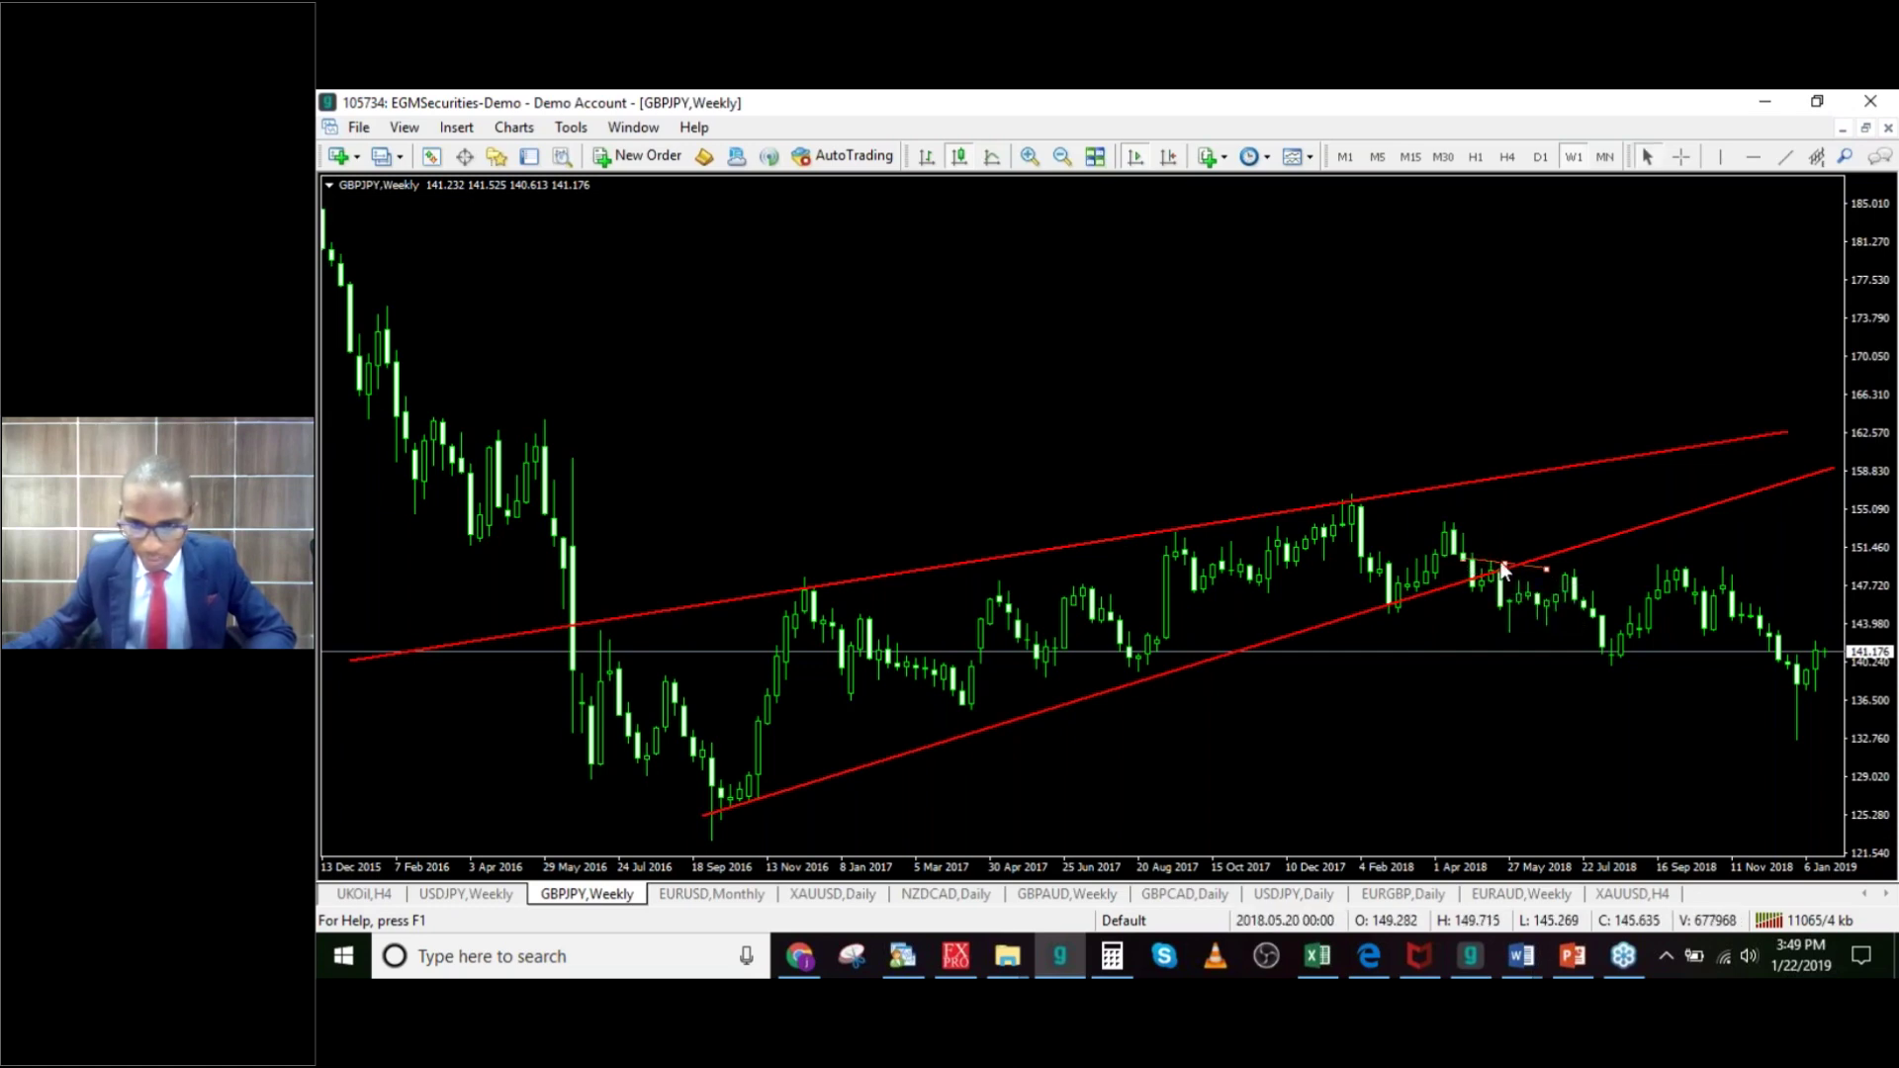
pyautogui.moveTo(1502, 566)
pyautogui.mouseDown()
pyautogui.moveTo(1504, 598)
pyautogui.moveTo(1505, 568)
pyautogui.mouseUp()
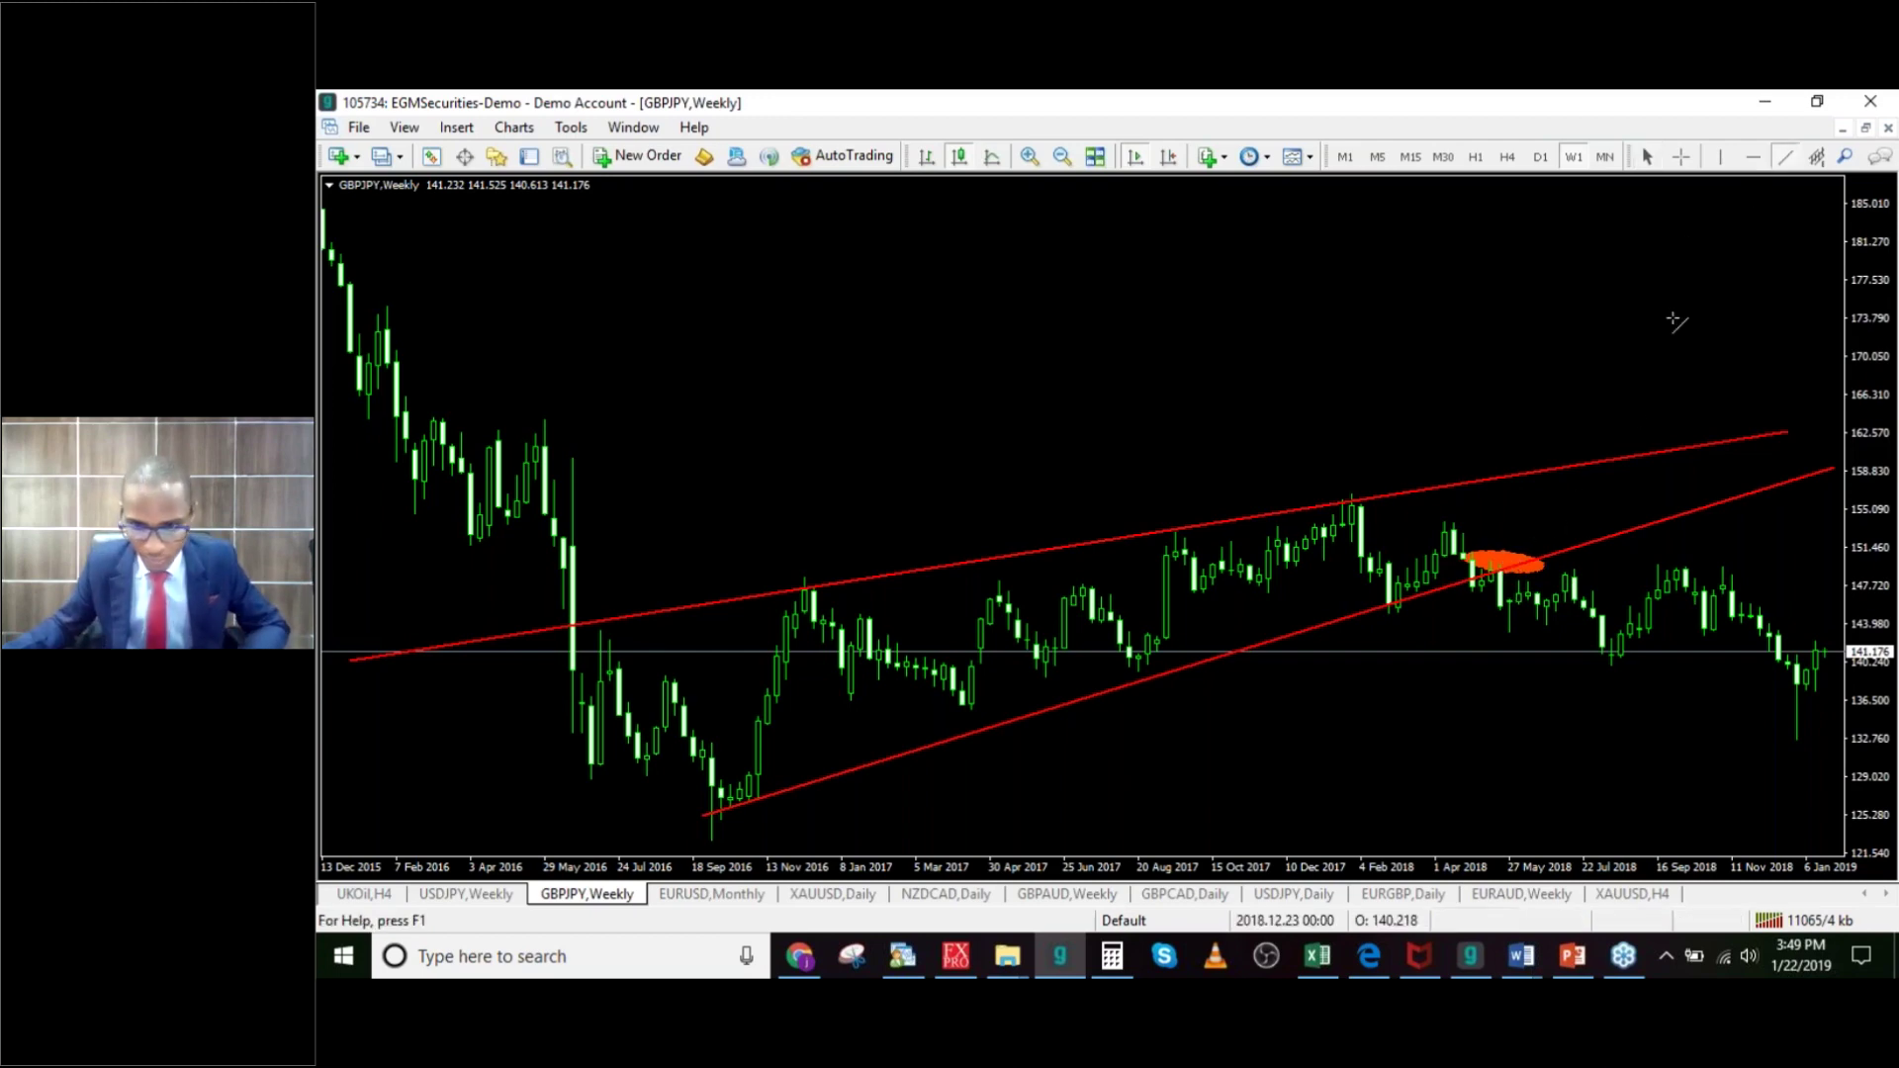
pyautogui.moveTo(1496, 606)
pyautogui.mouseDown()
pyautogui.moveTo(1497, 633)
pyautogui.moveTo(1389, 716)
pyautogui.mouseUp()
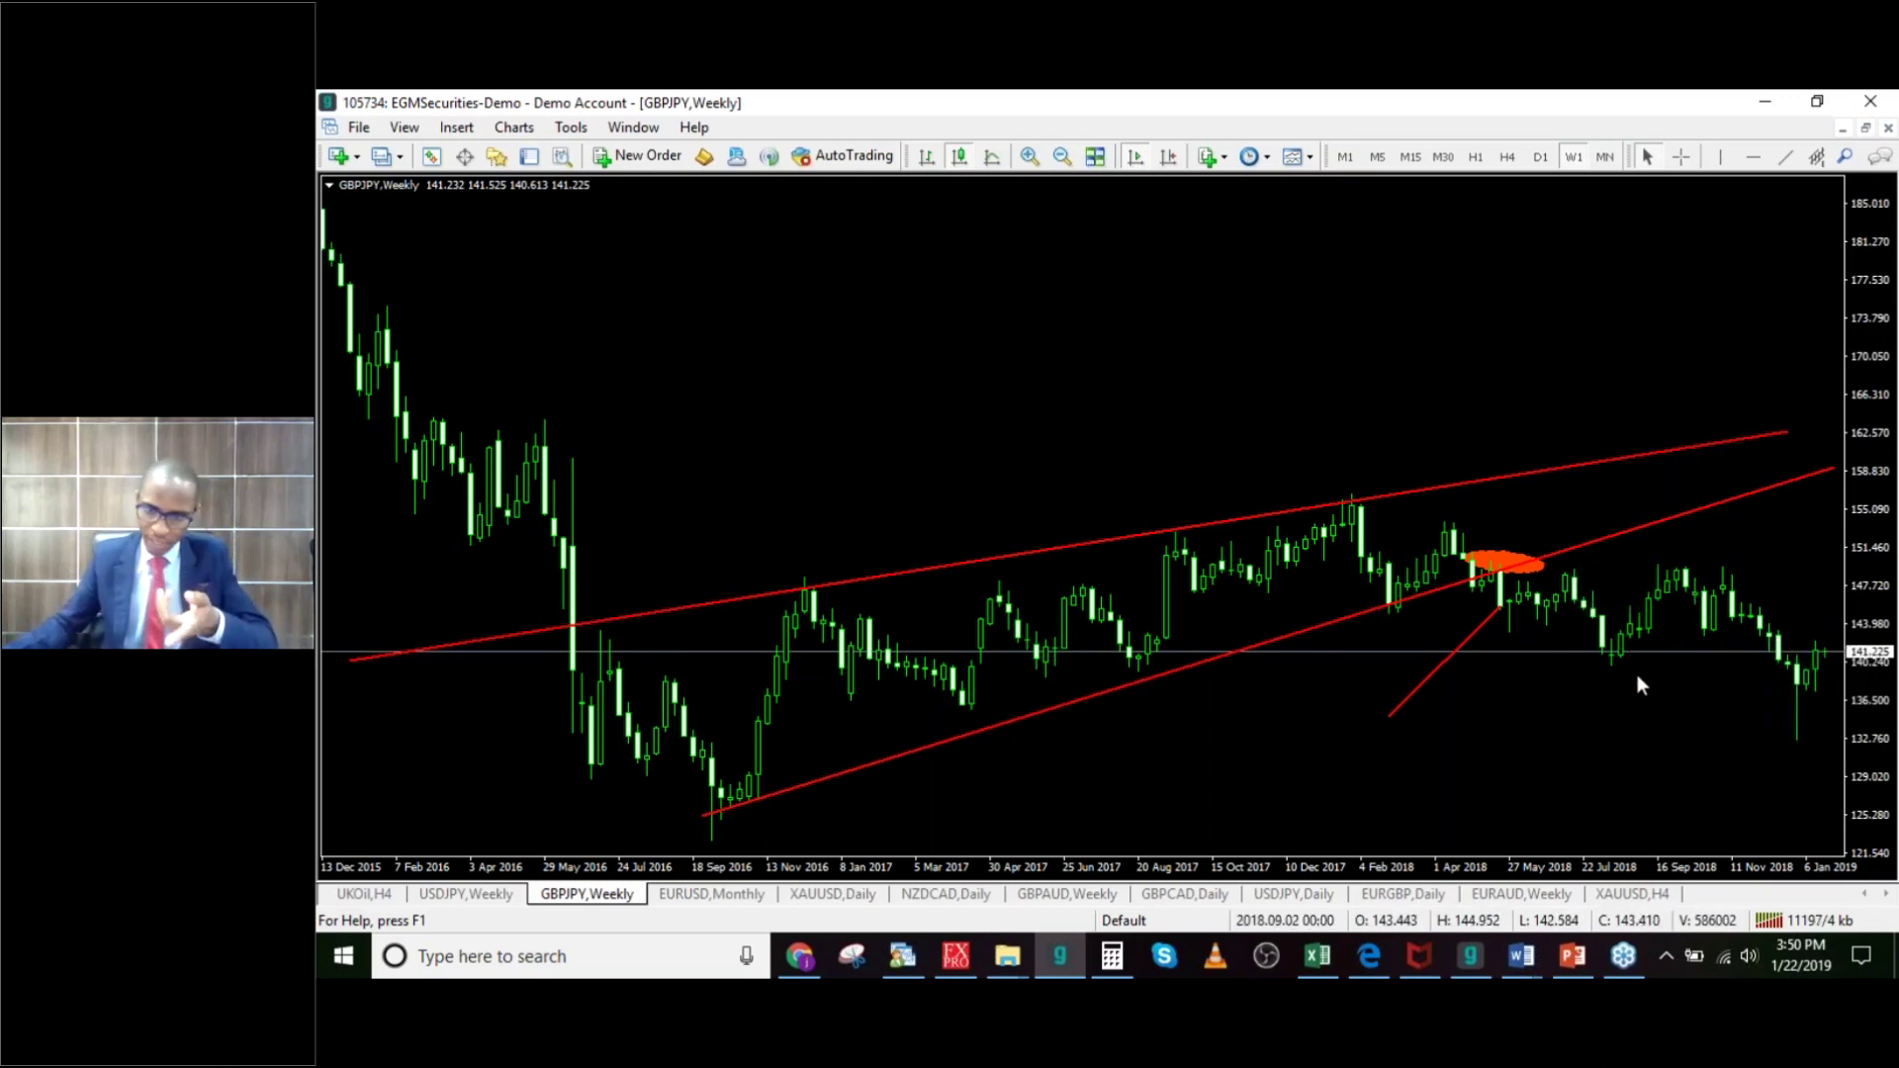
# Step: Add a horizontal line at about 143.4 below the breakout candle and another at about 149.5 above it
pyautogui.click(1751, 156)
pyautogui.click(1602, 612)
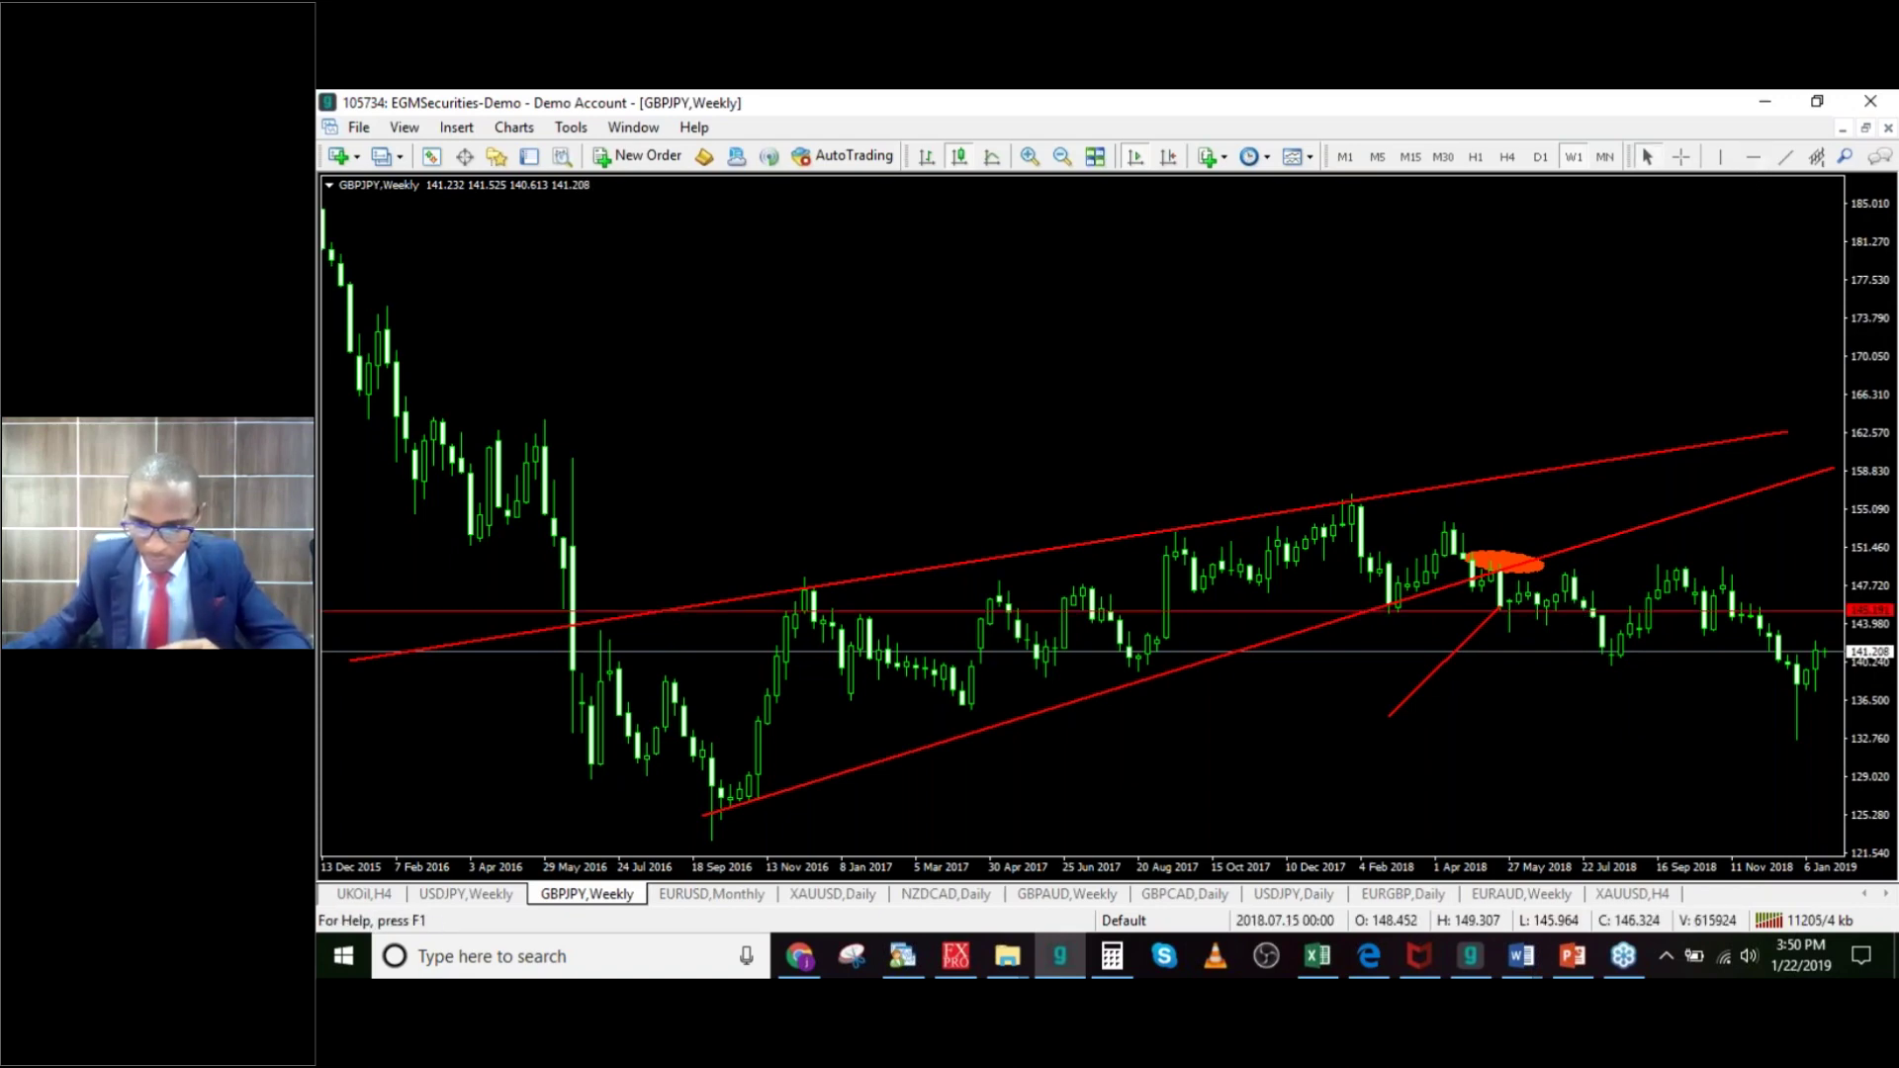
pyautogui.moveTo(1576, 611); pyautogui.dragTo(1574, 629)
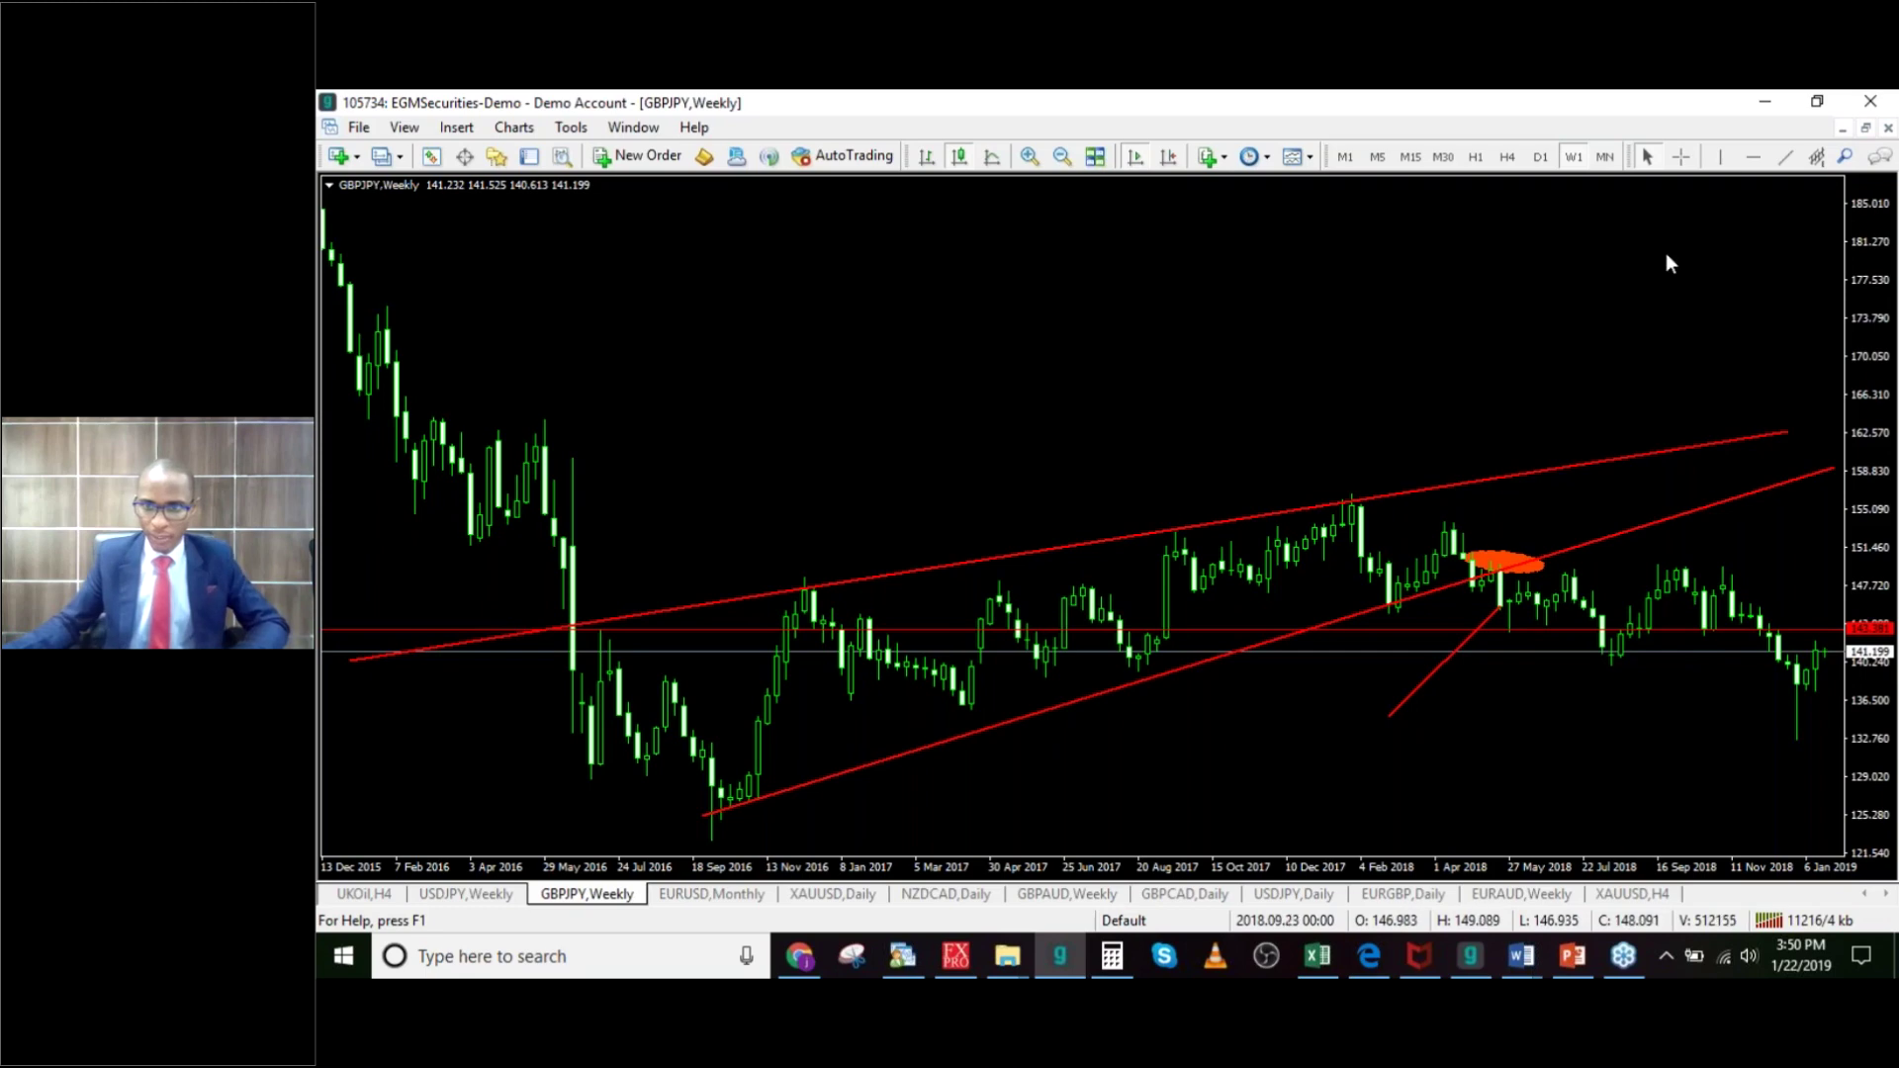
pyautogui.click(1753, 159)
pyautogui.click(1573, 576)
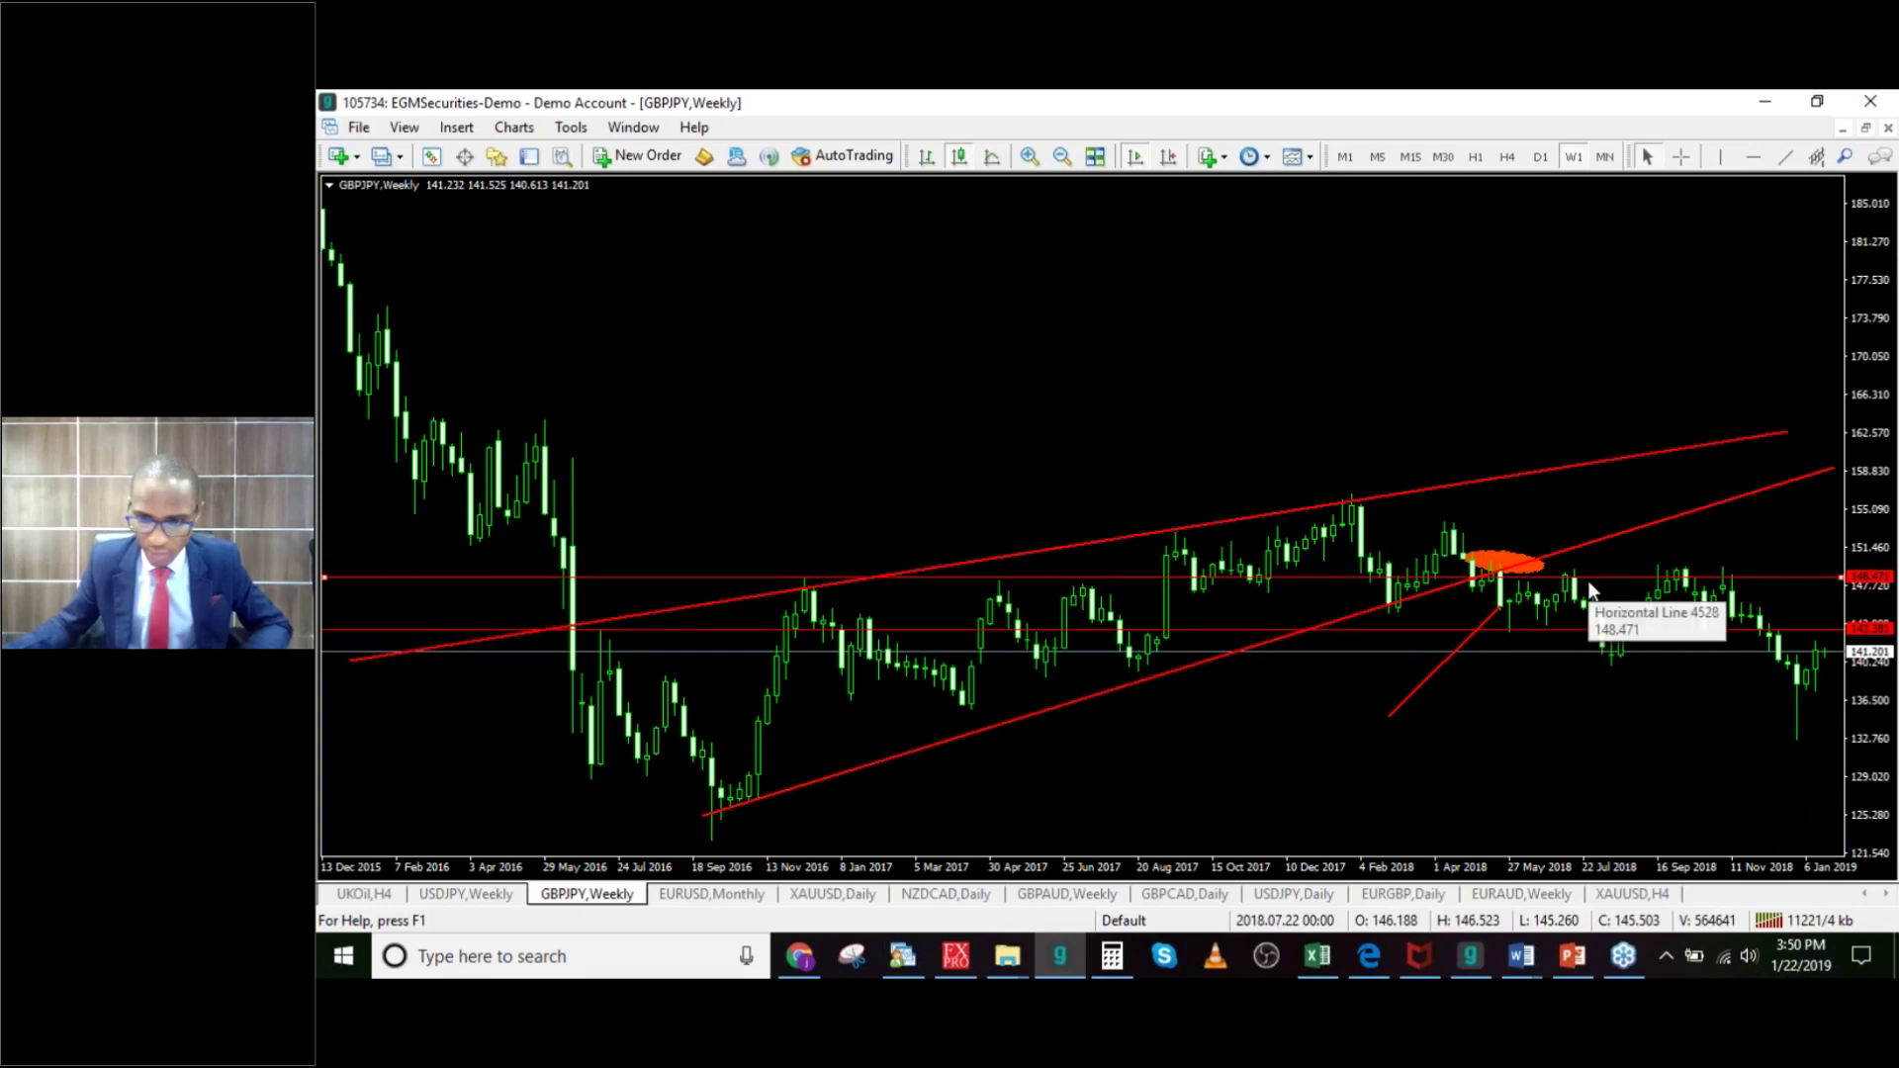
pyautogui.moveTo(1589, 576); pyautogui.dragTo(1588, 567)
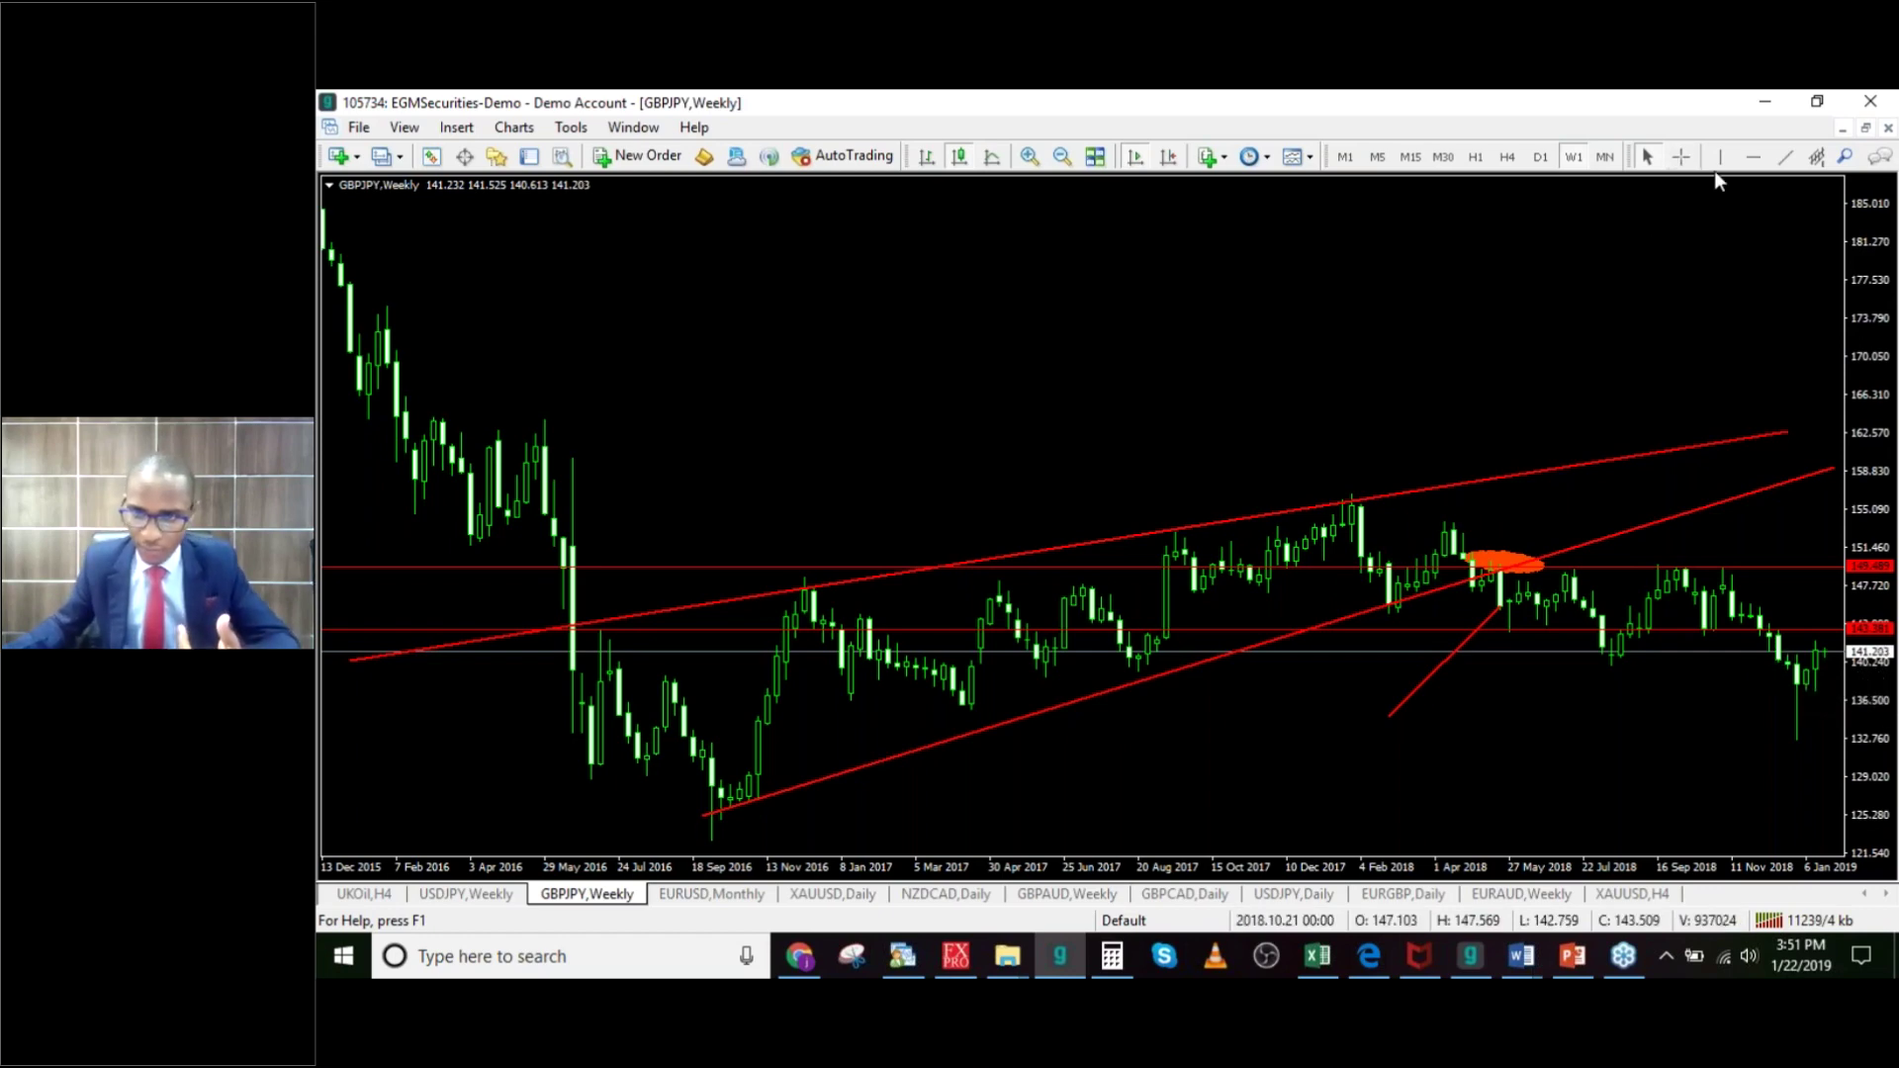
# Step: Add a third horizontal line at about 134.2, just above the low of the latest downward spike
pyautogui.click(1753, 156)
pyautogui.click(1629, 718)
pyautogui.moveTo(1629, 717); pyautogui.dragTo(1630, 724)
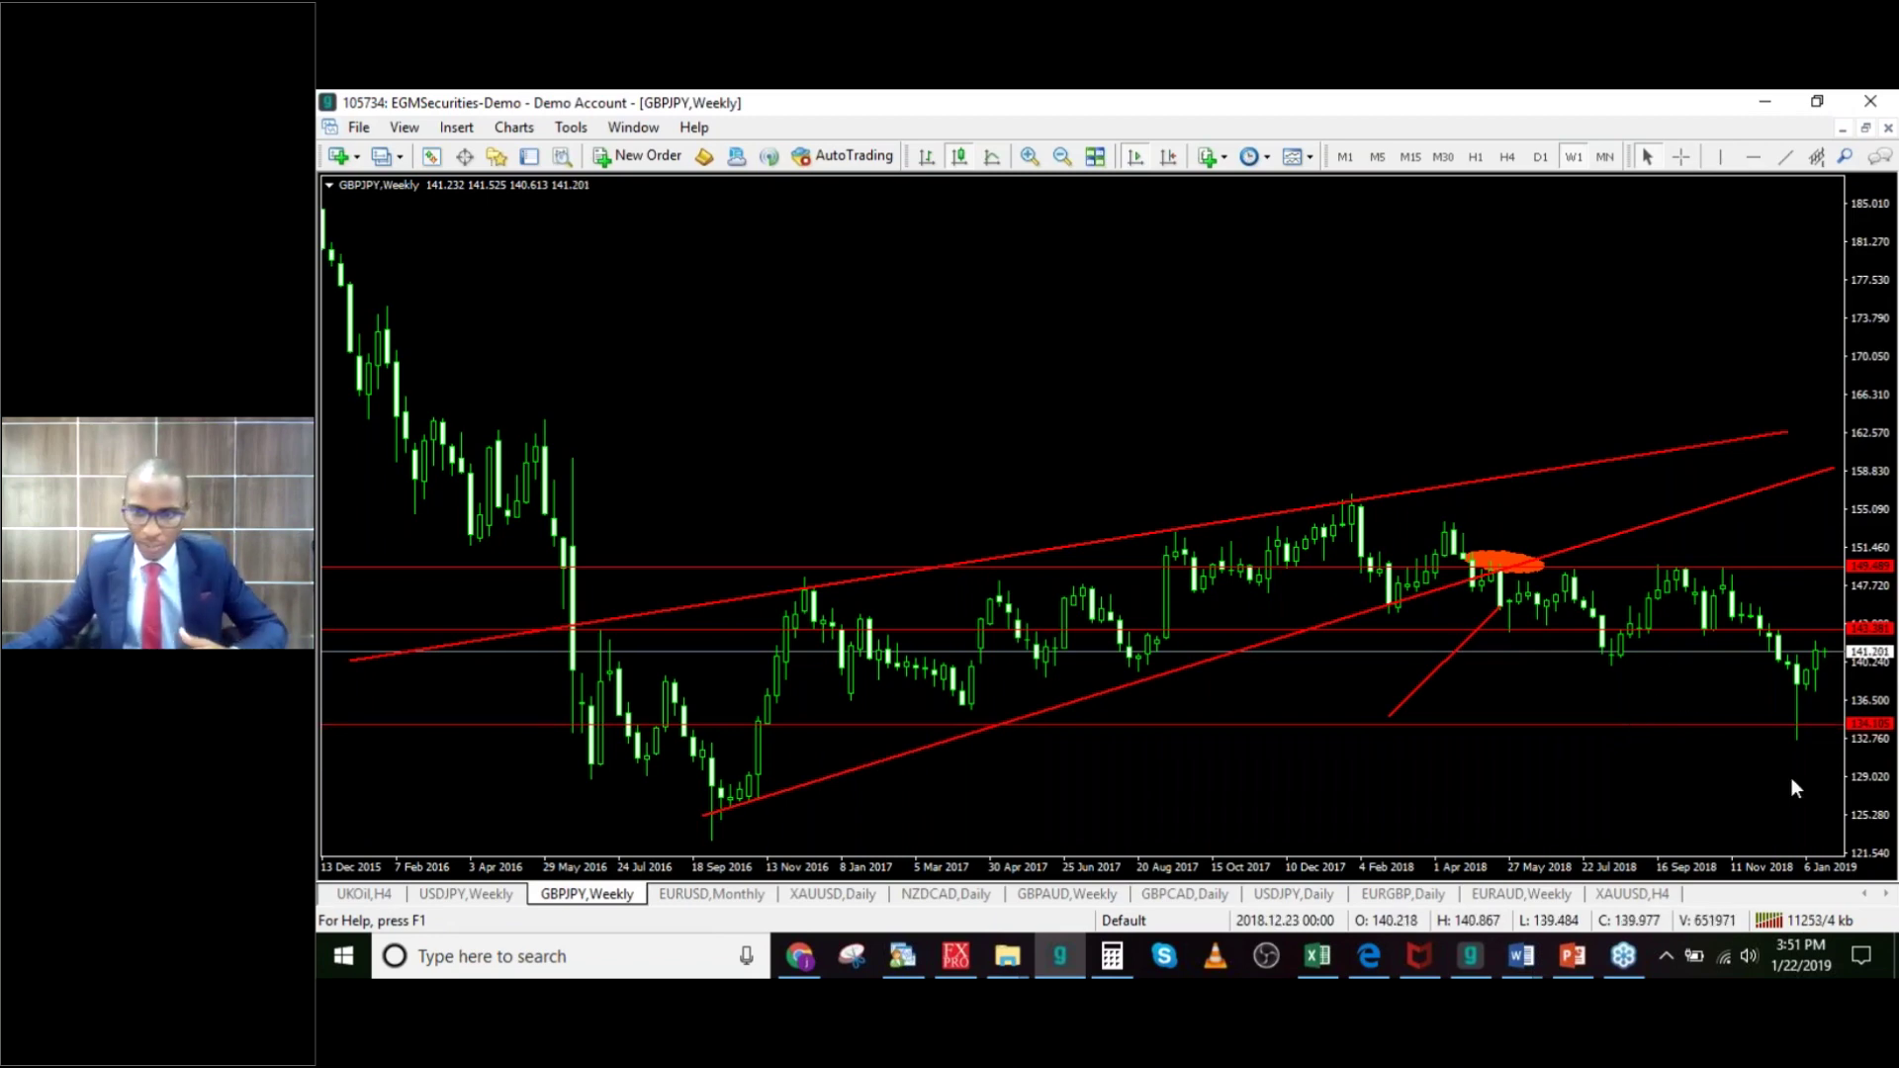
pyautogui.moveTo(1791, 682)
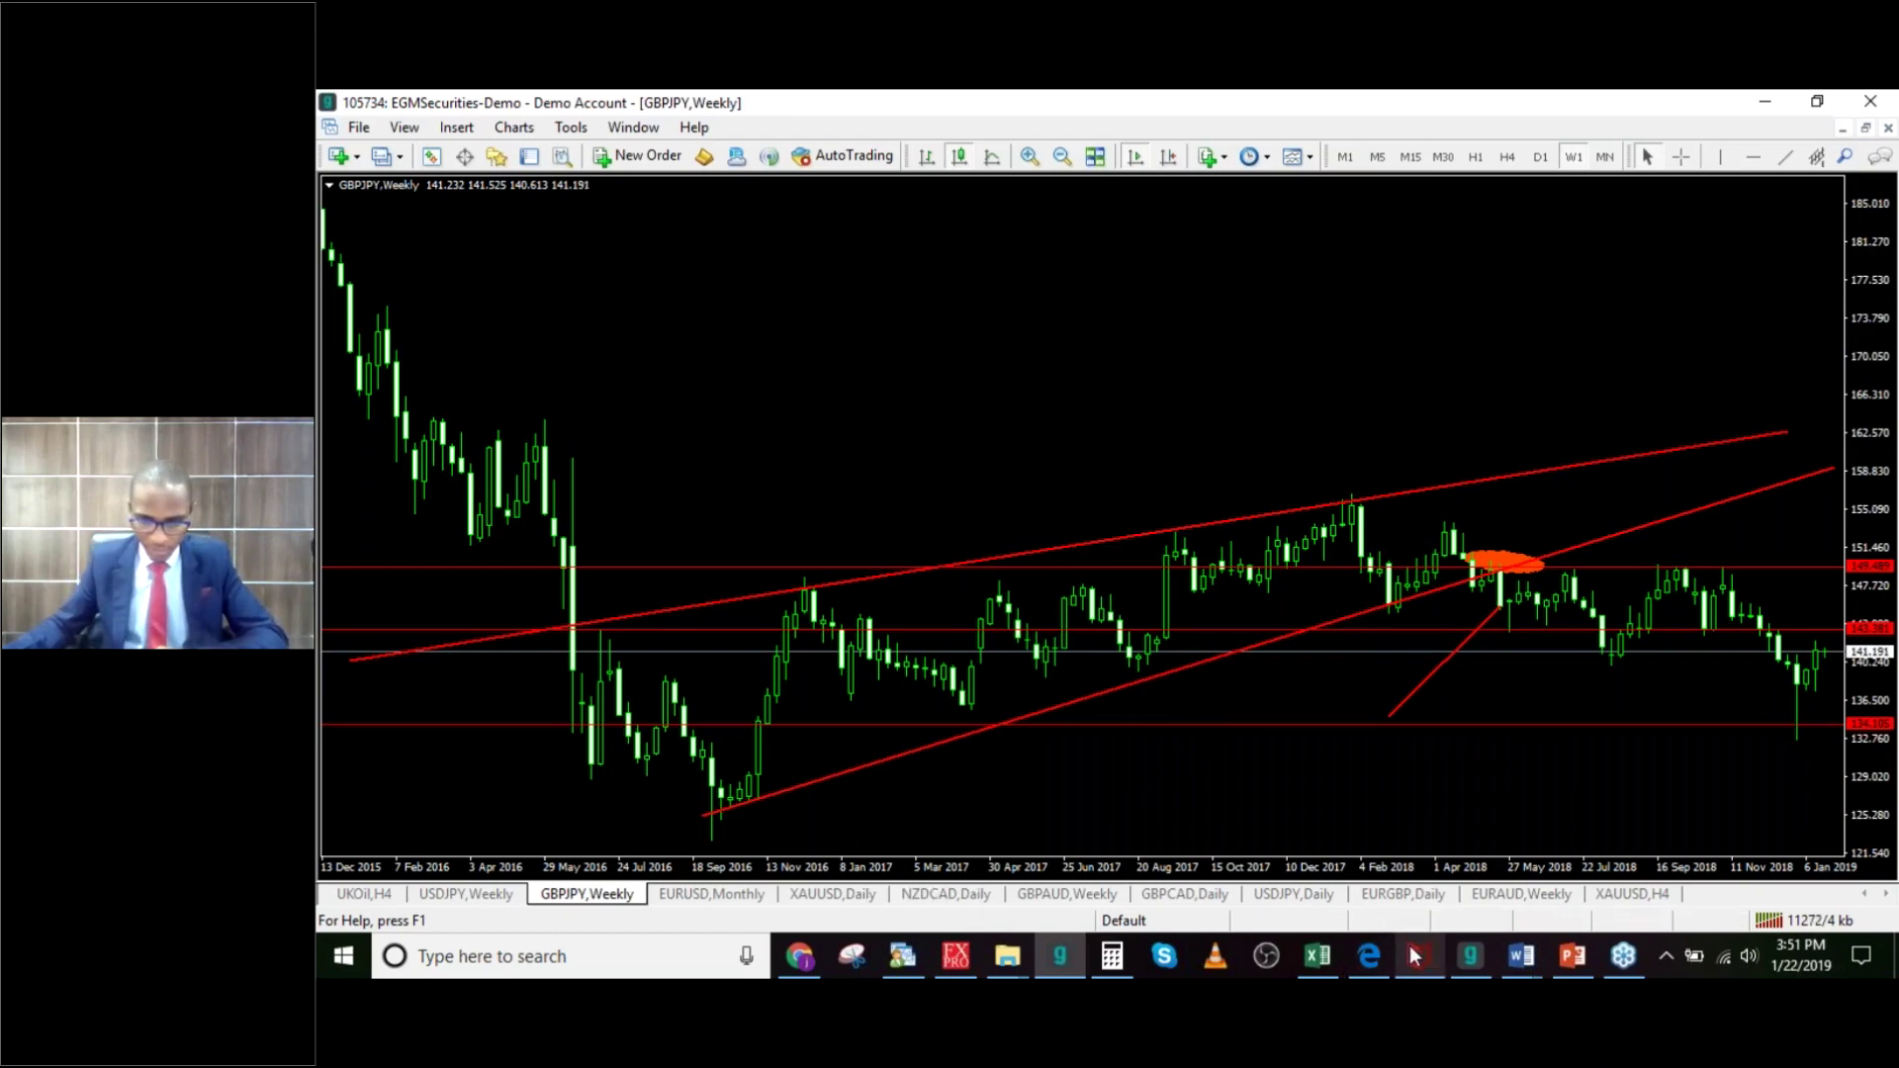
# Step: Switch to the PowerPoint presentation, show the Fake break-outs slide and return to the Wedges slide
pyautogui.click(1574, 959)
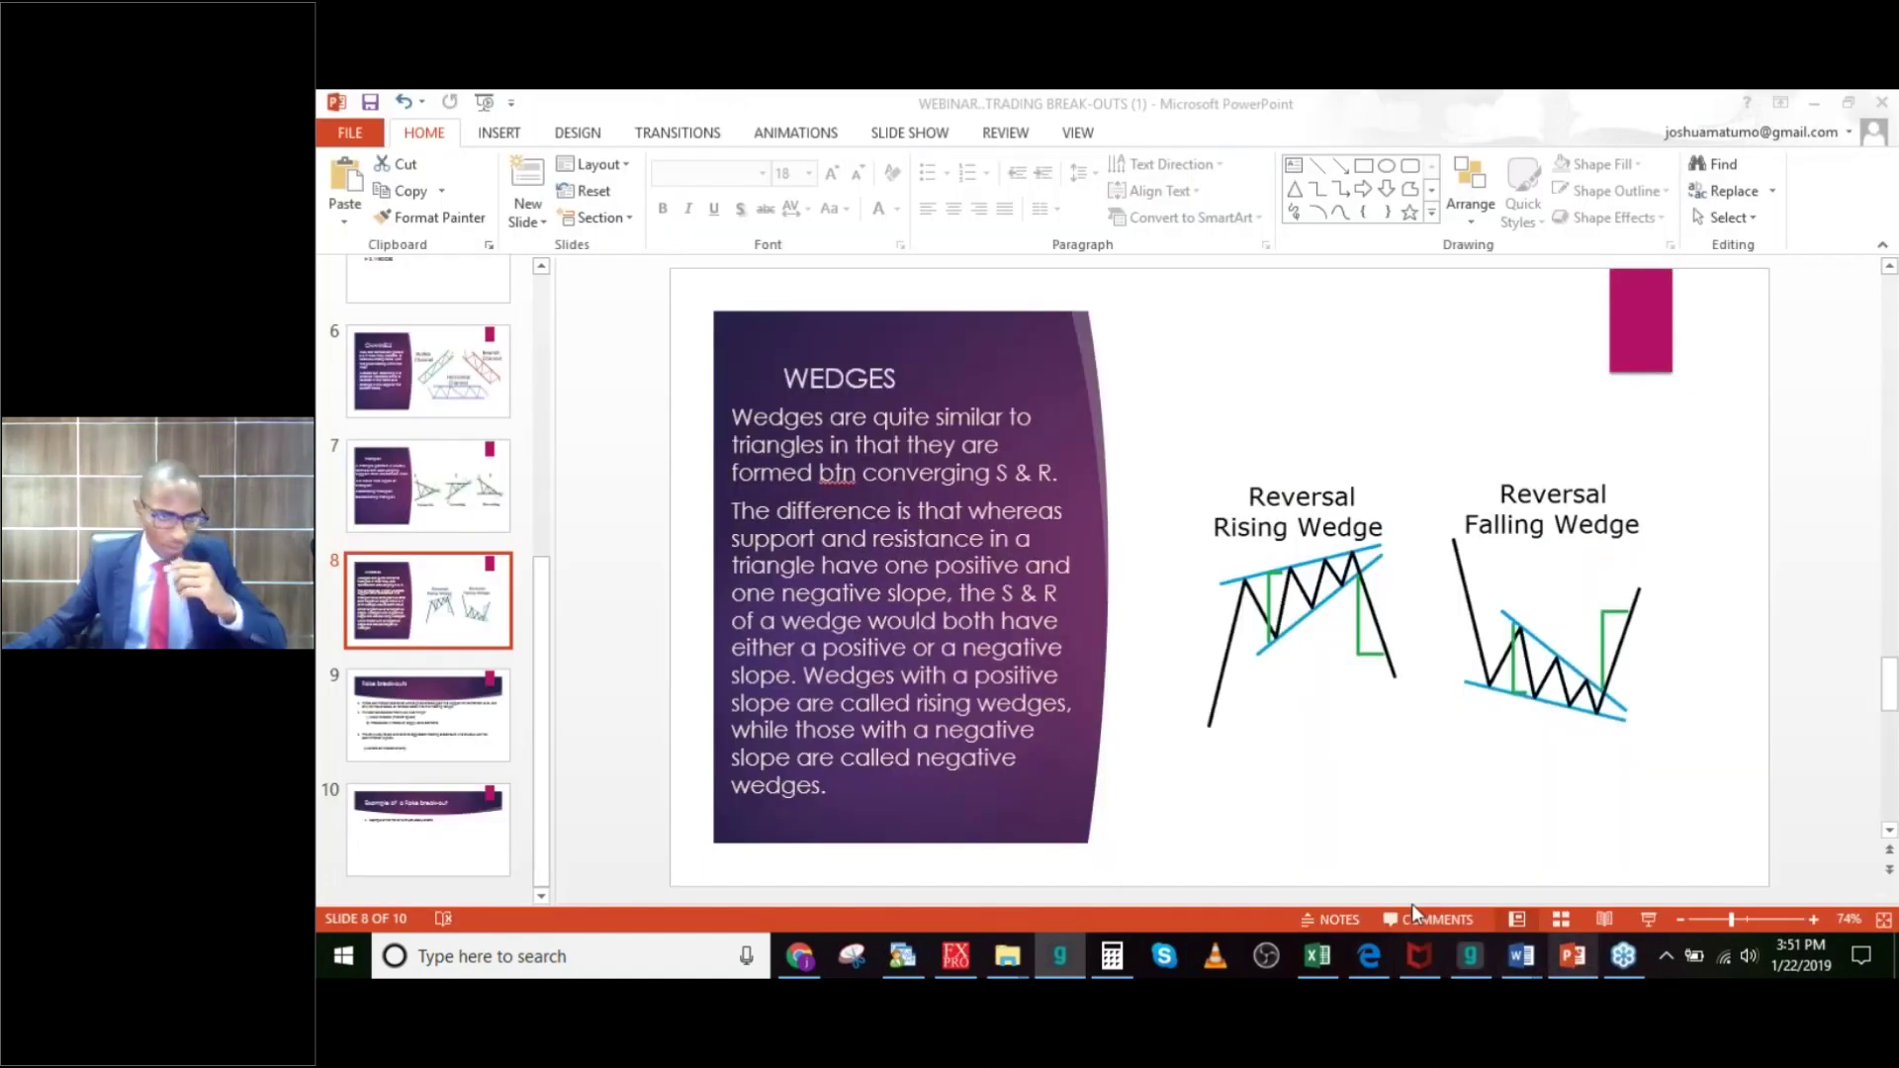
pyautogui.click(506, 710)
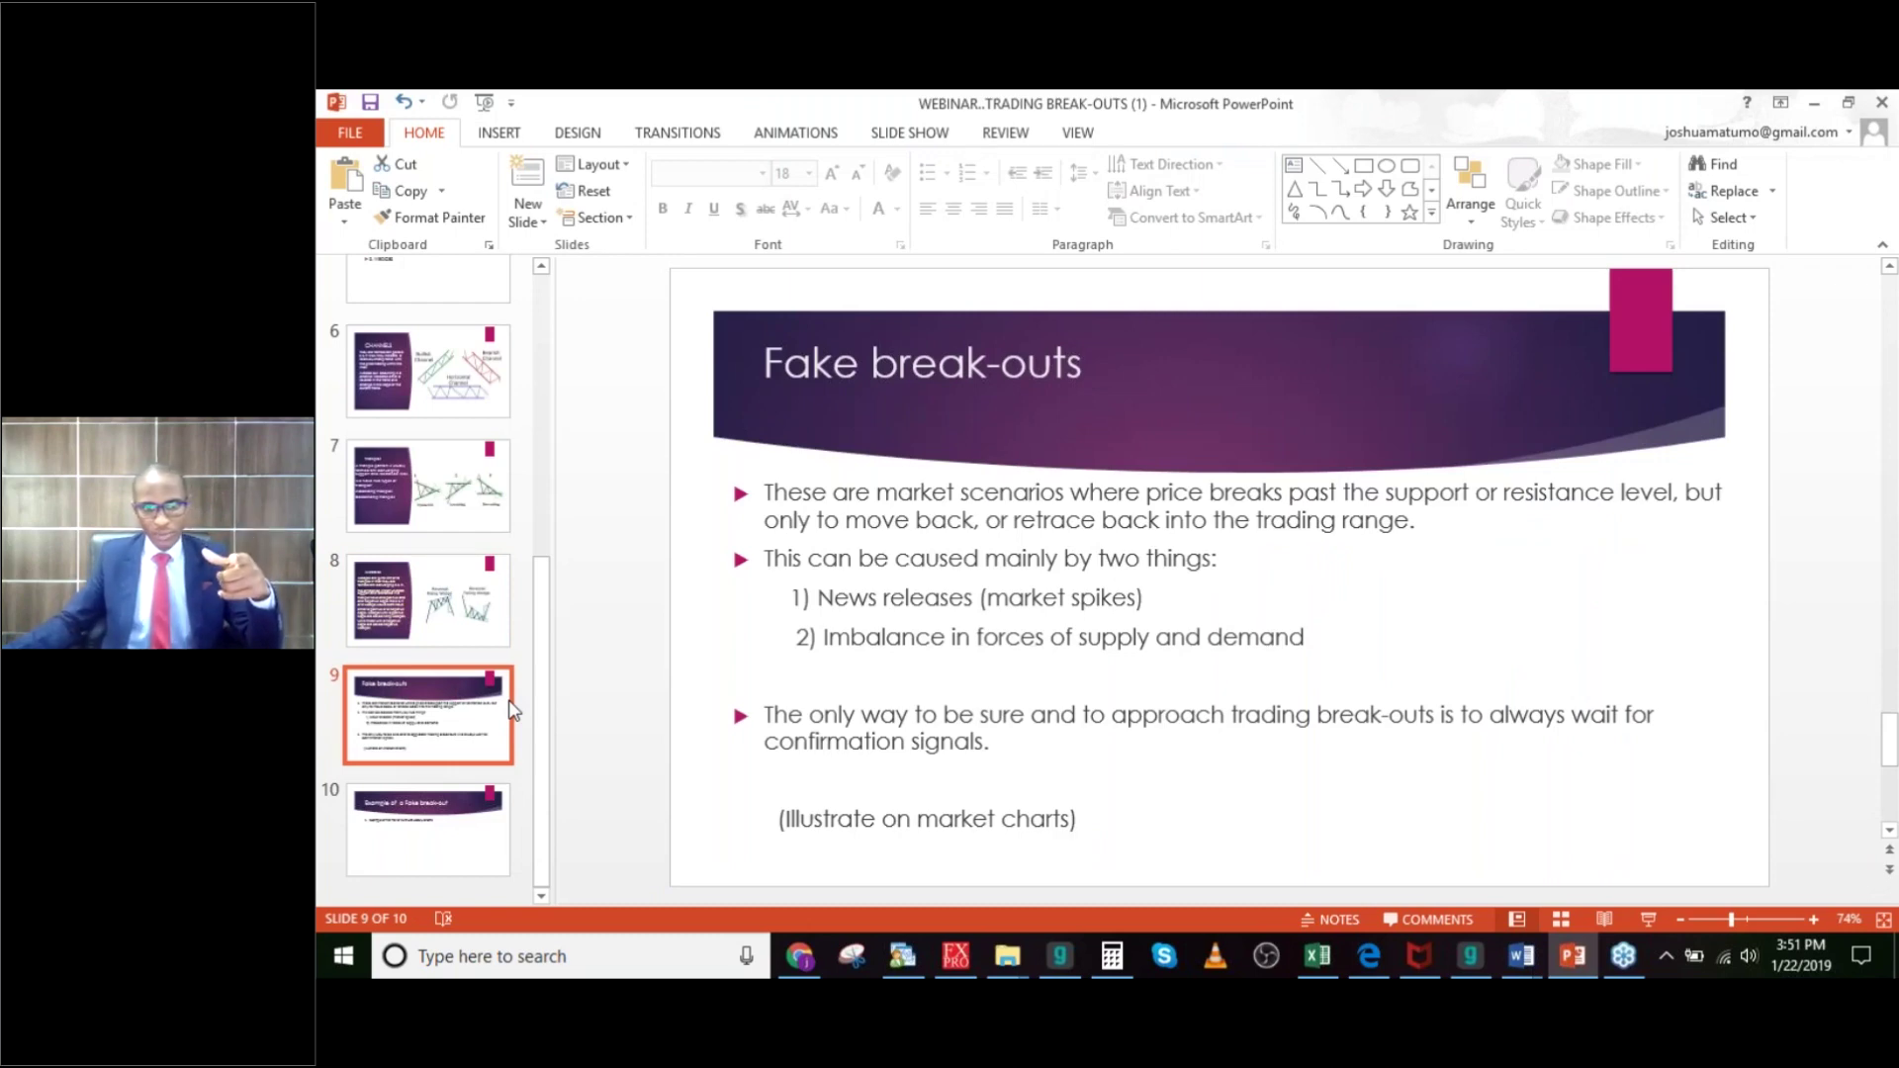
pyautogui.click(433, 611)
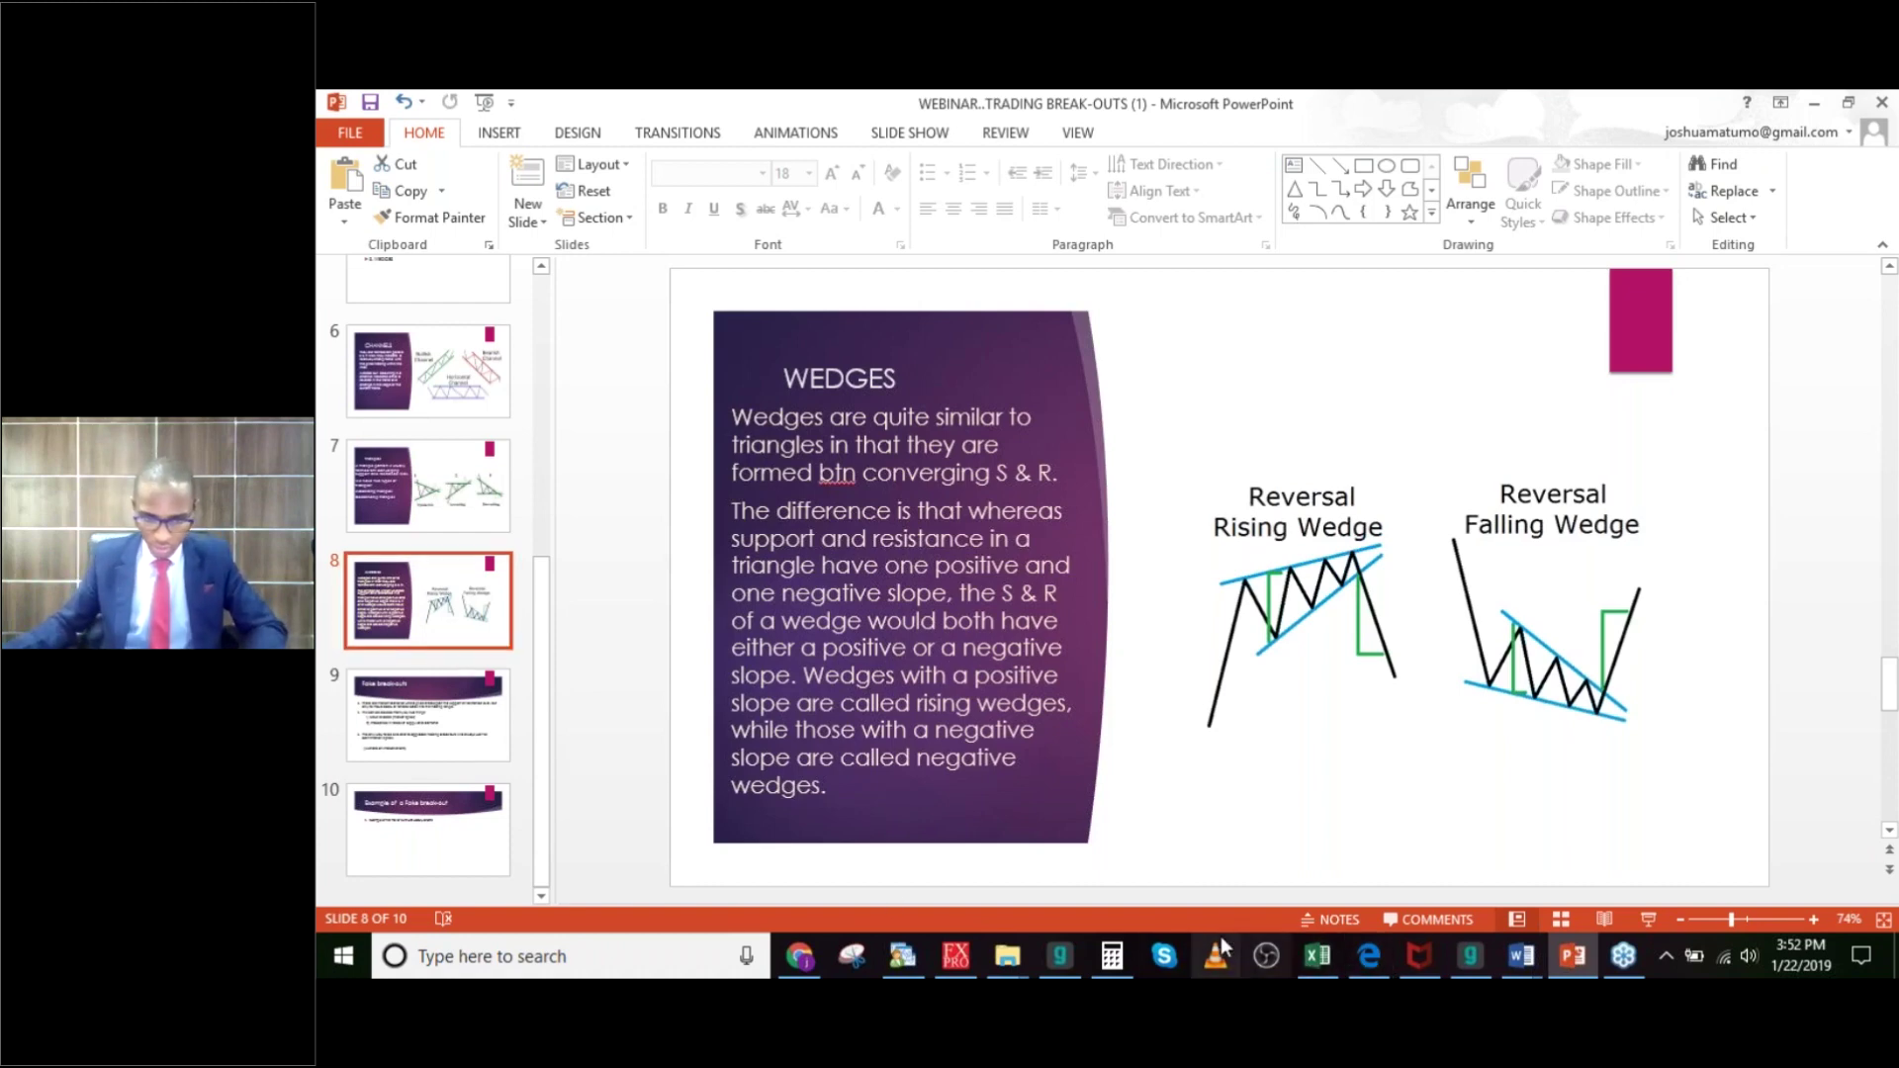
# Step: Return to MetaTrader, show the NZDCAD daily chart and delete its two existing red wedge lines
pyautogui.click(1061, 957)
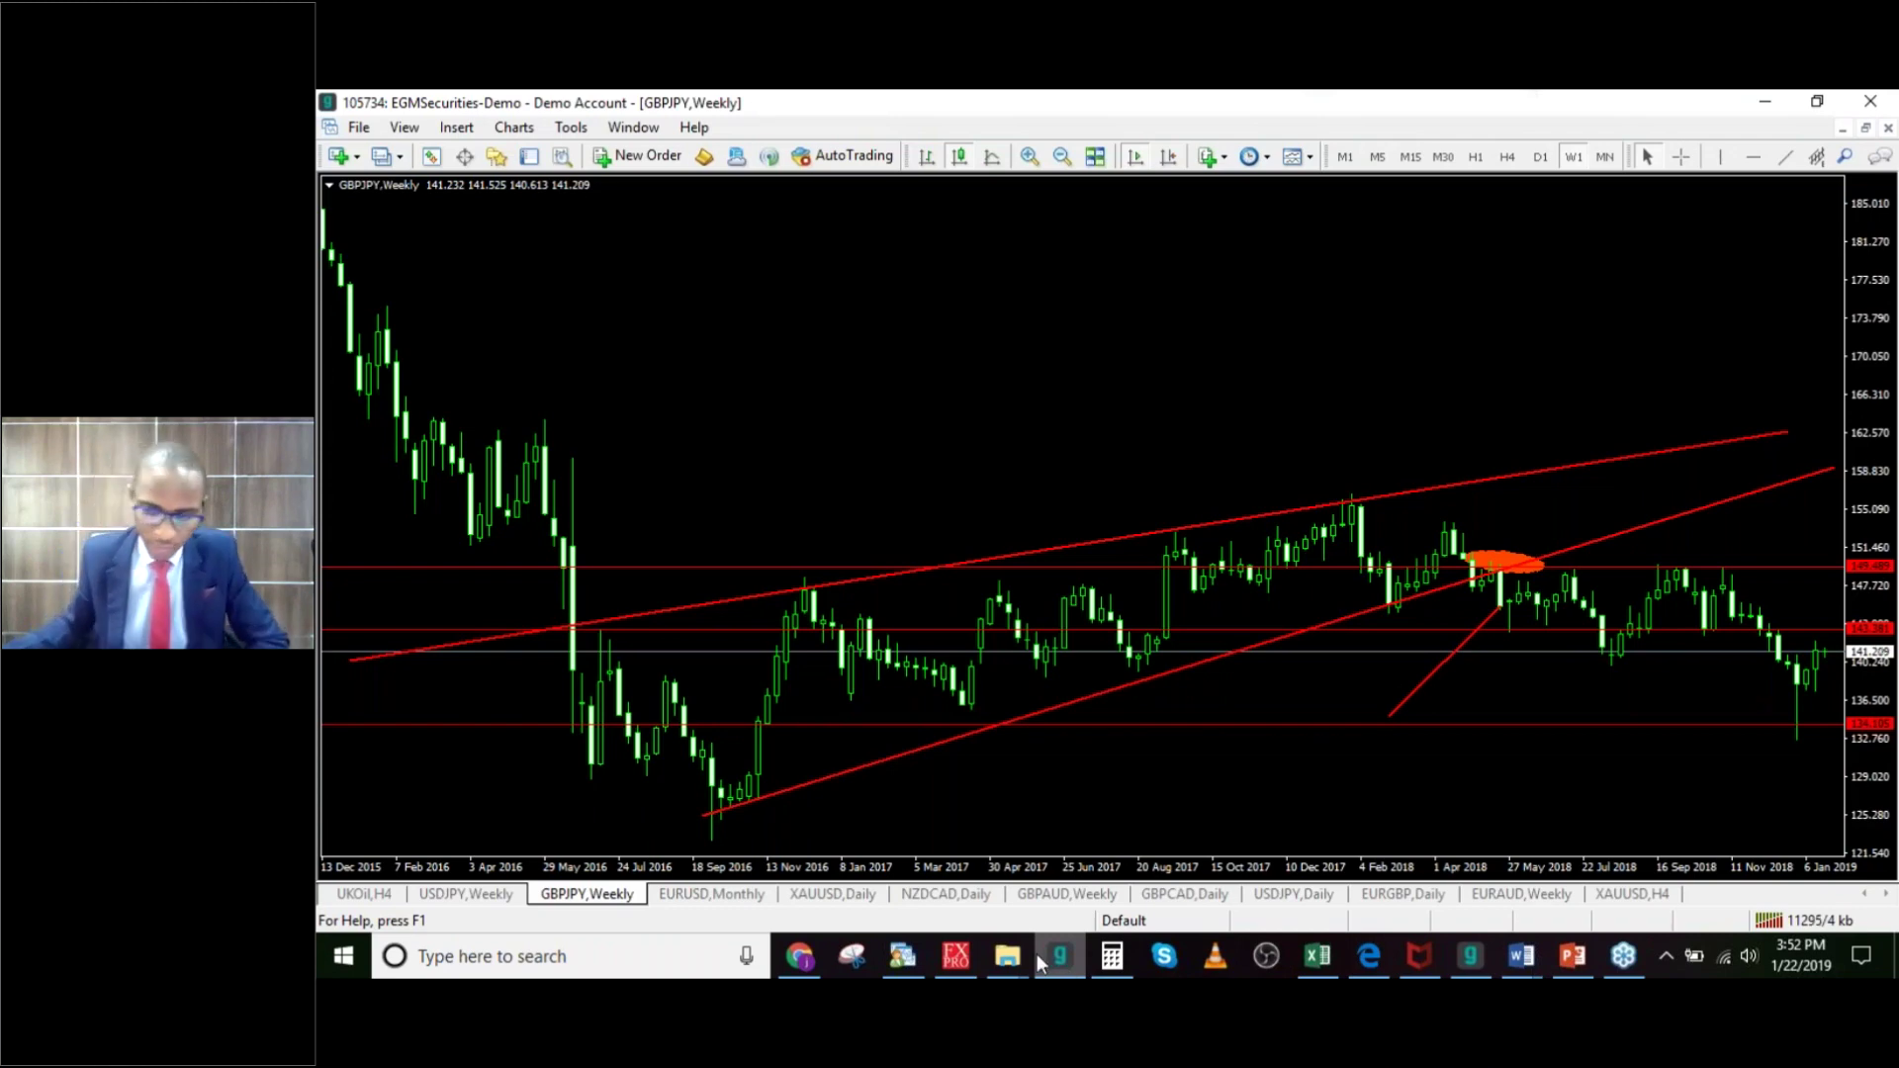
pyautogui.click(952, 900)
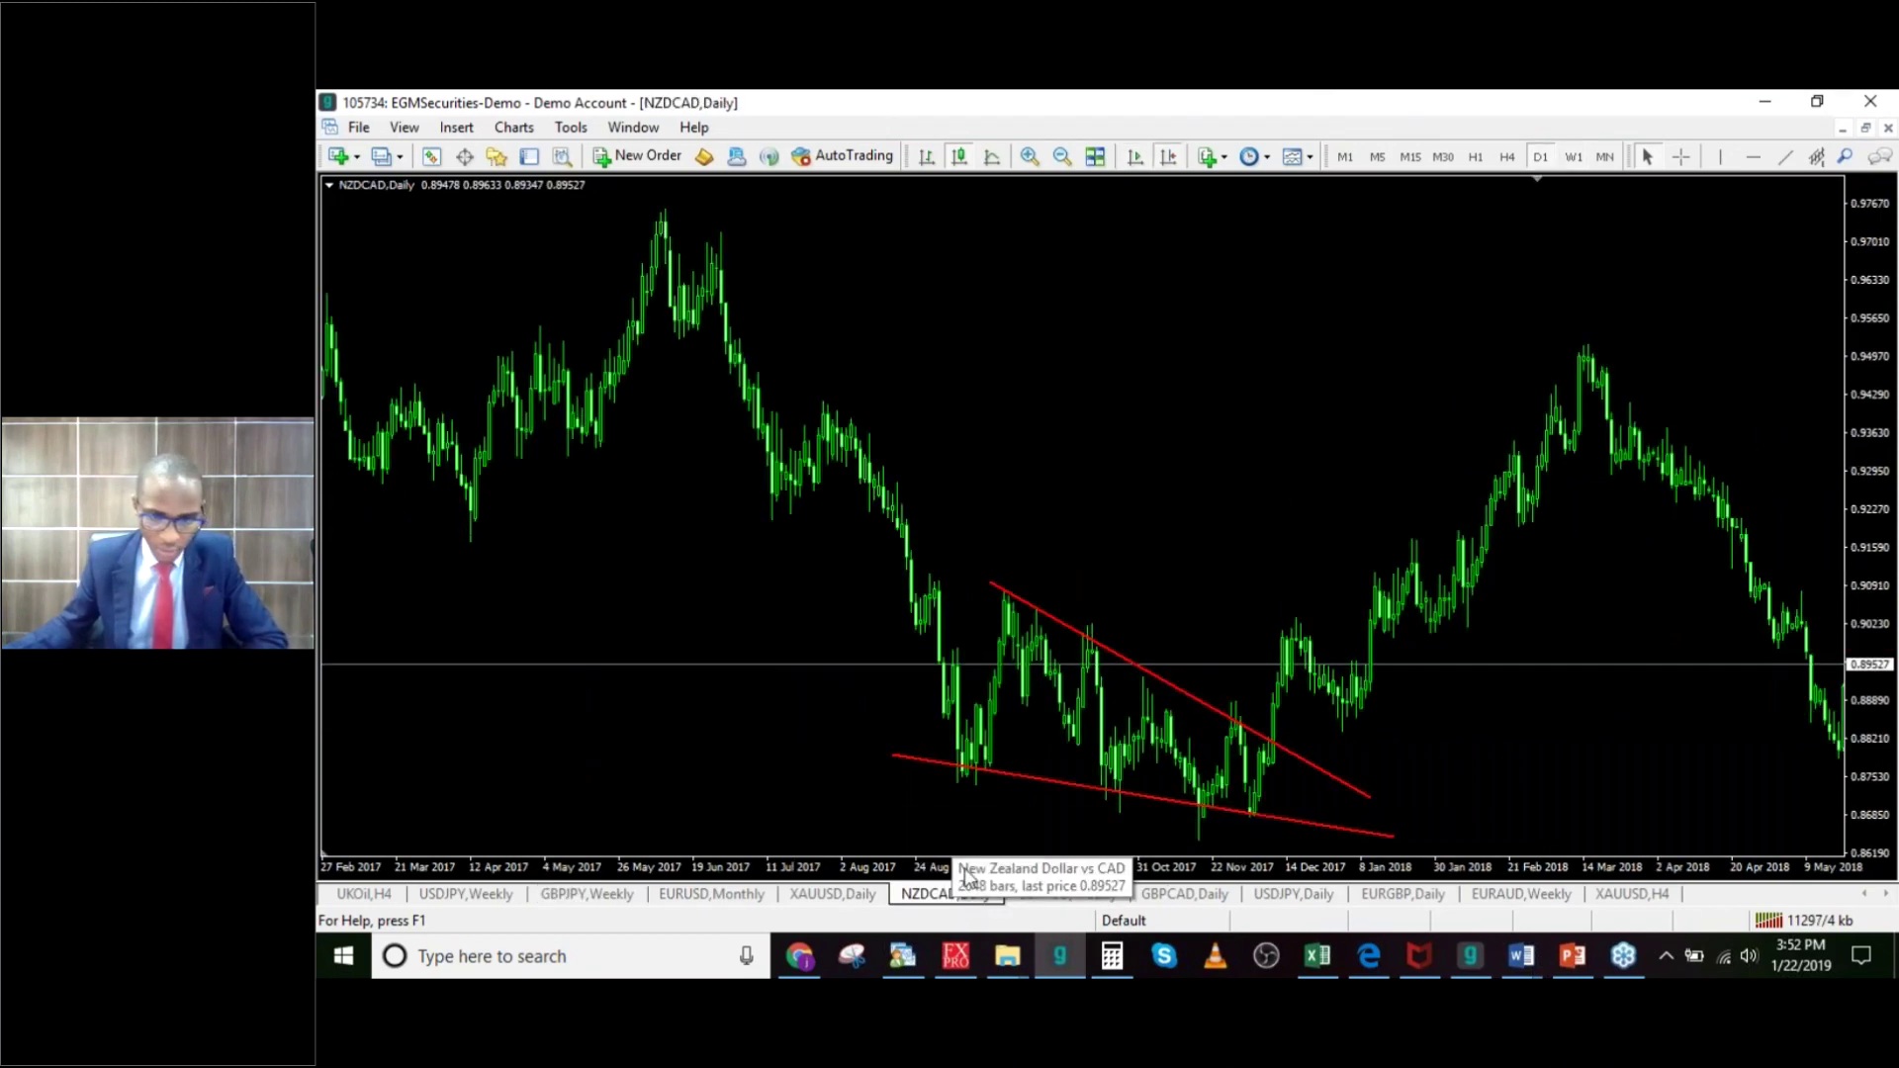
pyautogui.press('BackSpace')
pyautogui.press('BackSpace')
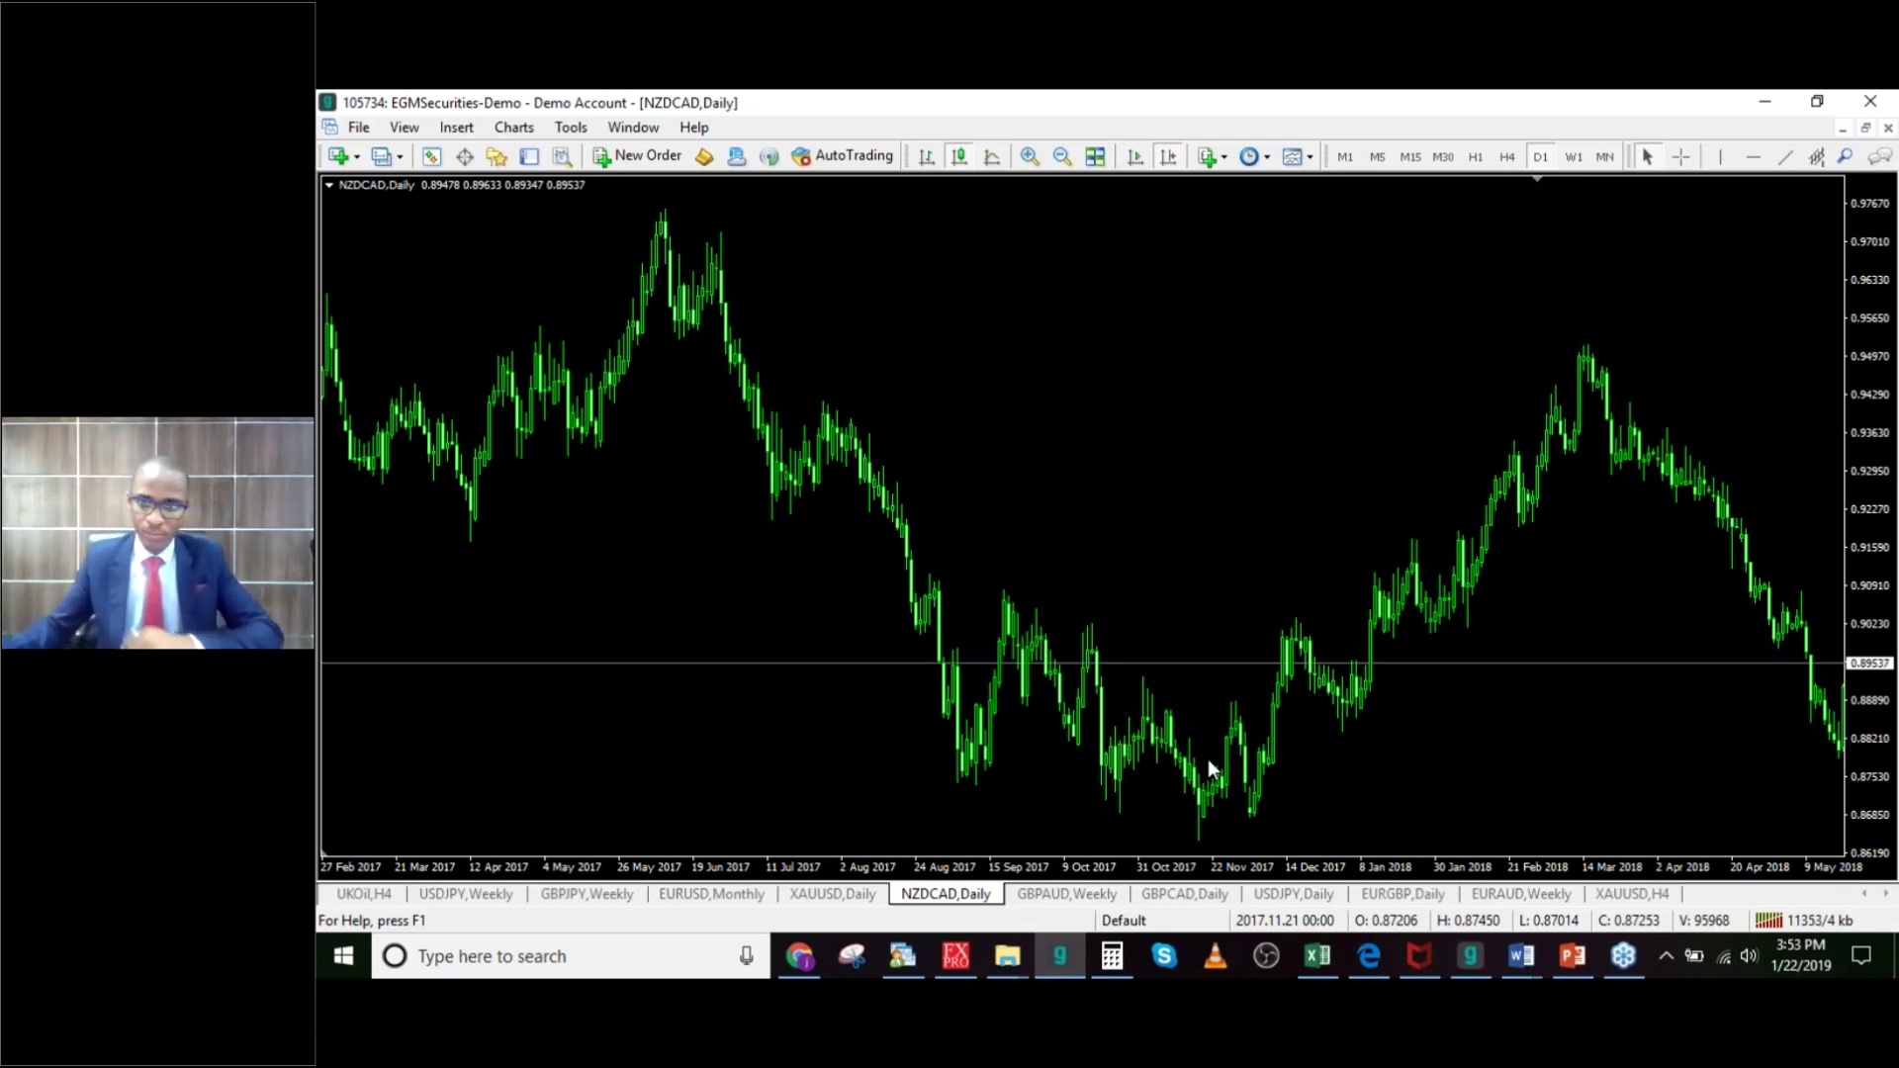
# Step: Draw a falling wedge with one trendline over the highs from September 2017 and one under the lows, adjusting the lower line's start
pyautogui.click(1786, 158)
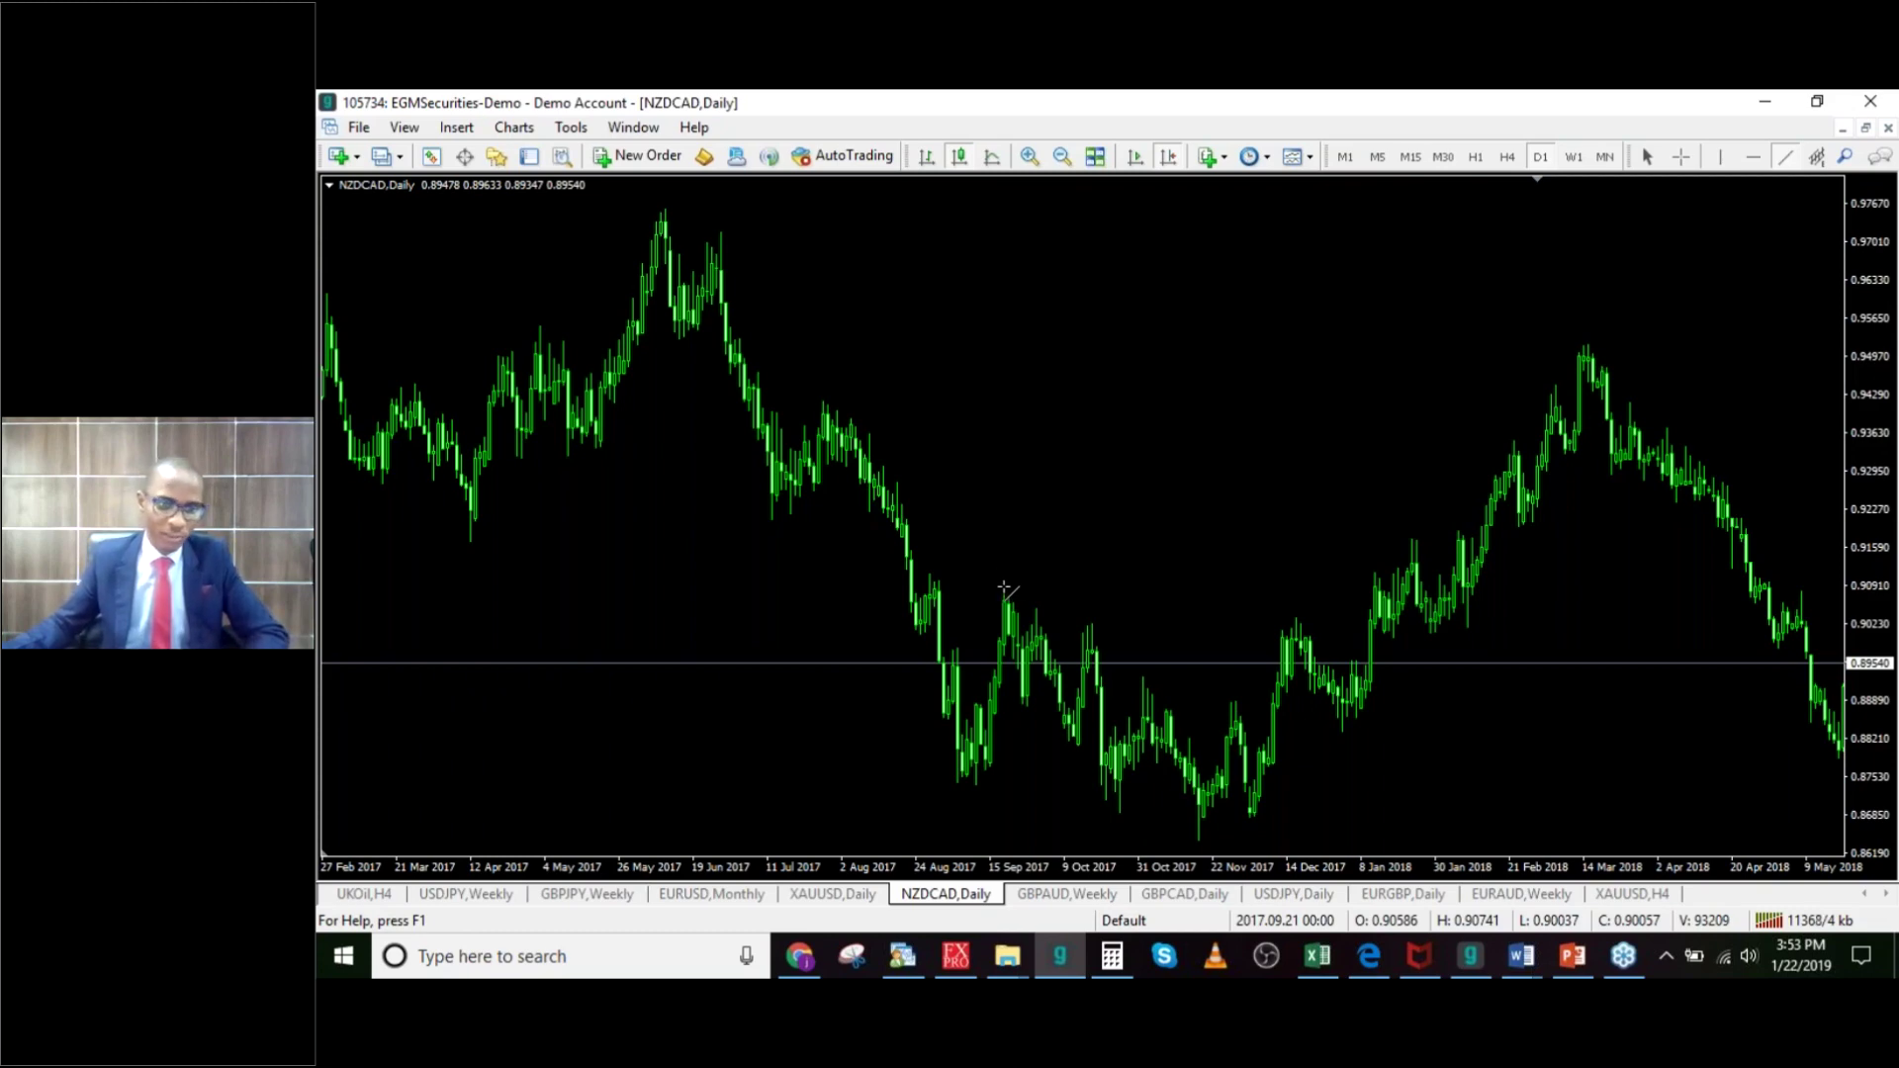
pyautogui.moveTo(1000, 581); pyautogui.dragTo(1380, 808)
pyautogui.click(1782, 159)
pyautogui.moveTo(829, 733)
pyautogui.mouseDown()
pyautogui.moveTo(1301, 843)
pyautogui.moveTo(1406, 836)
pyautogui.mouseUp()
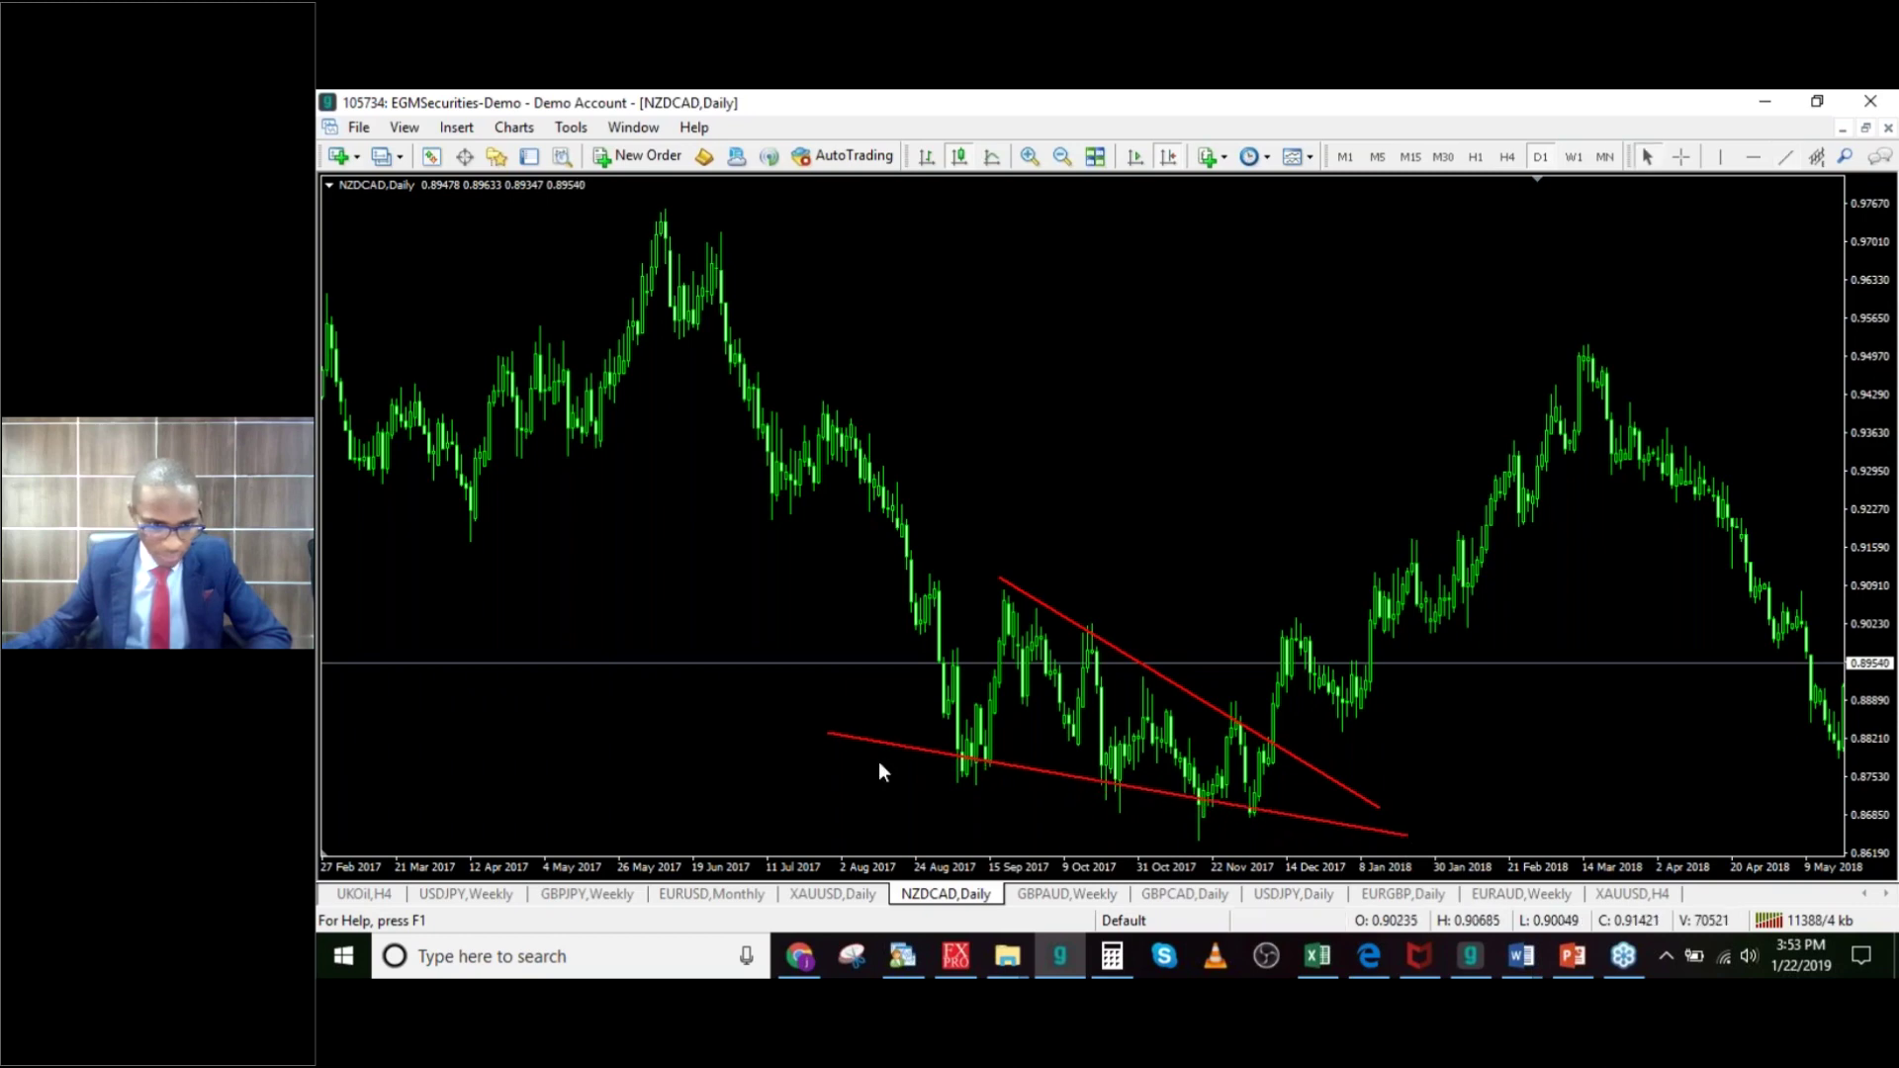
pyautogui.doubleClick(829, 733)
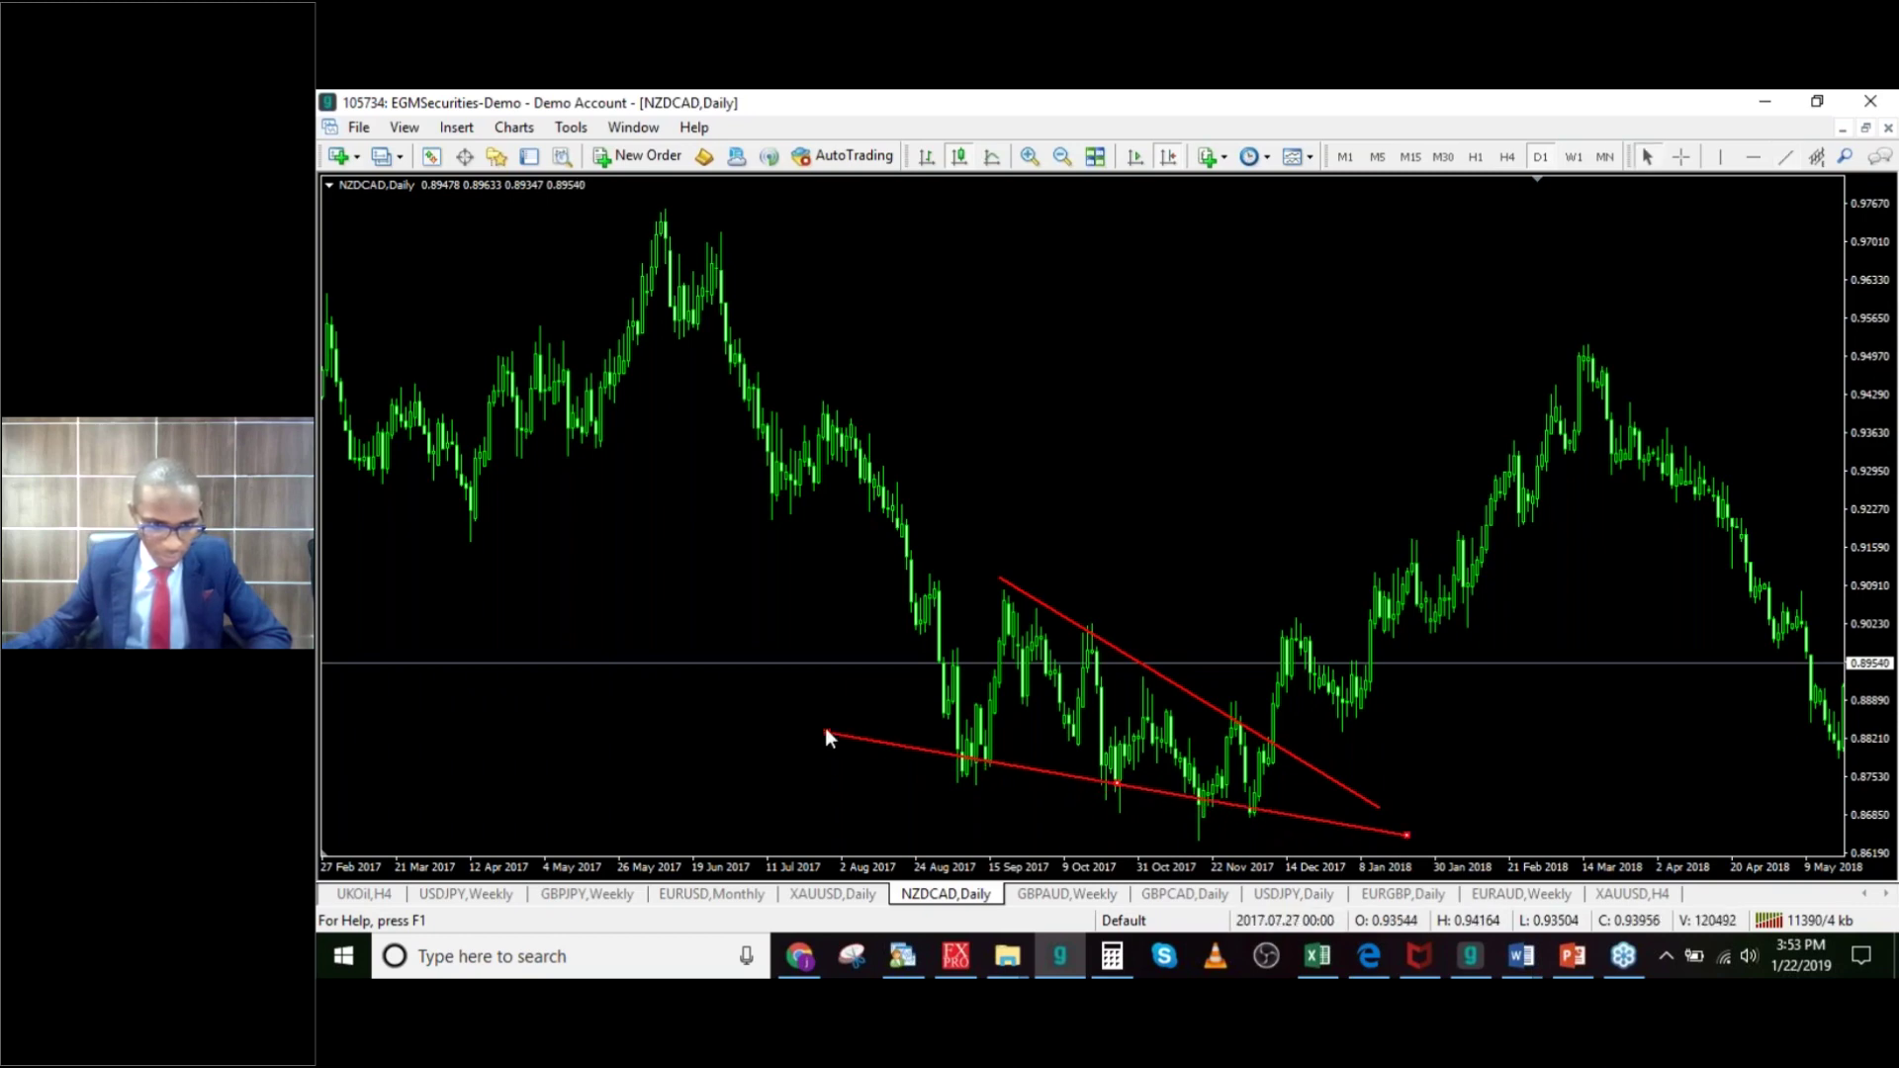
pyautogui.moveTo(828, 730); pyautogui.dragTo(780, 743)
pyautogui.doubleClick(777, 743)
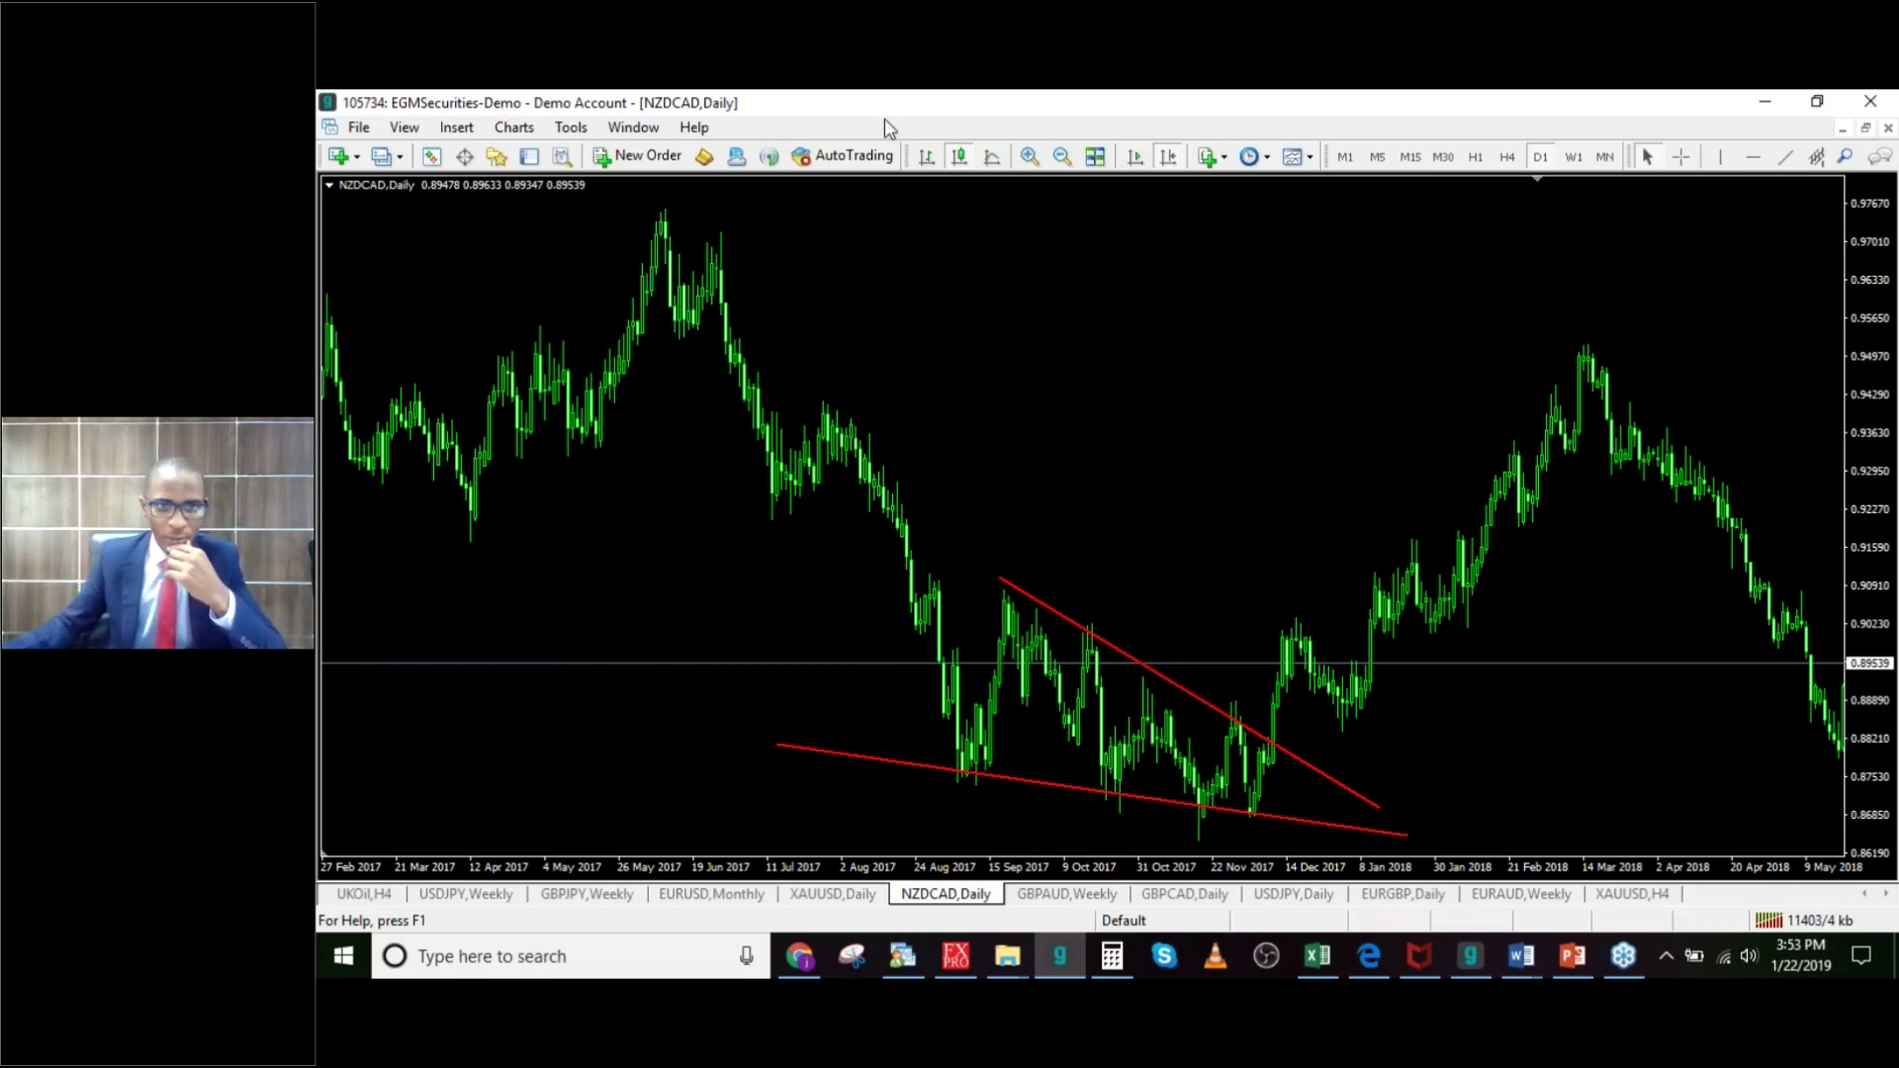
# Step: Draw a short slanted trendline pointing down to the December 2017 candle that breaks above the falling wedge, and adjust its lower end
pyautogui.click(1030, 160)
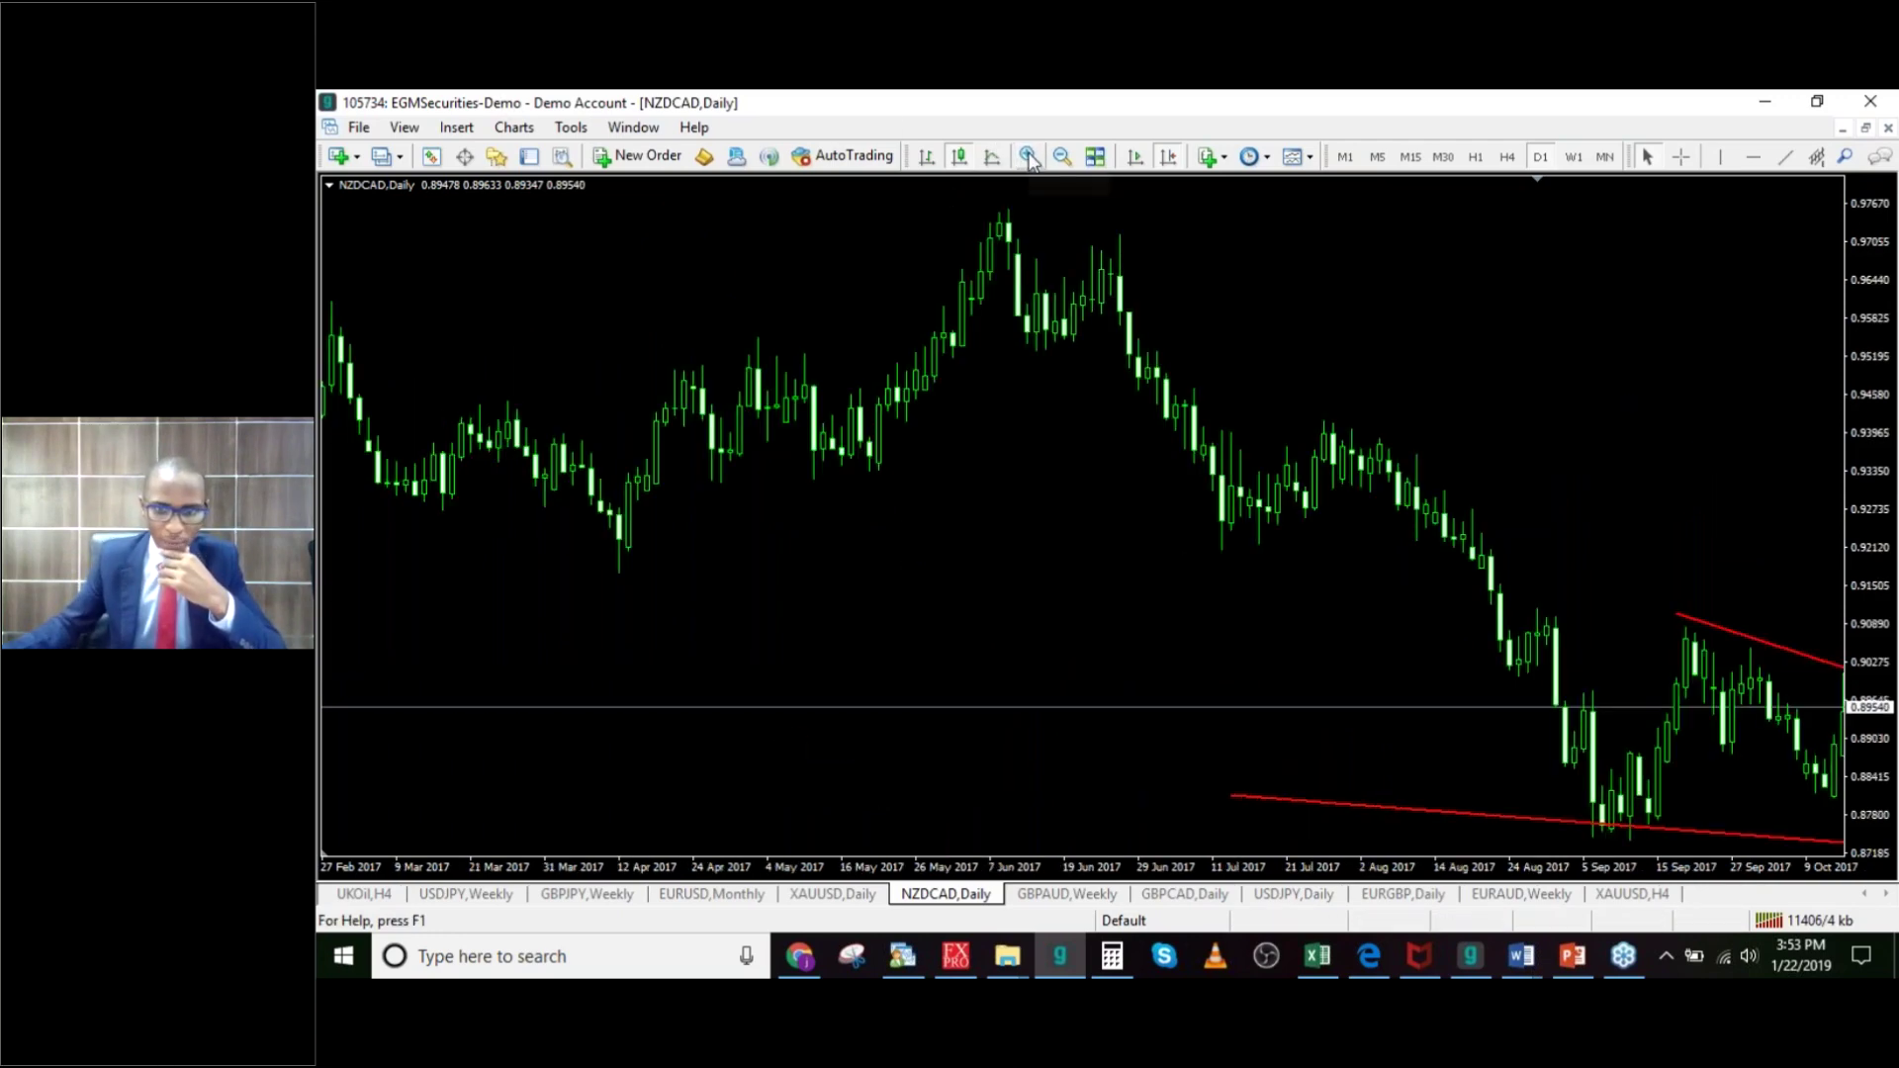
pyautogui.scroll(-4, 947, 429)
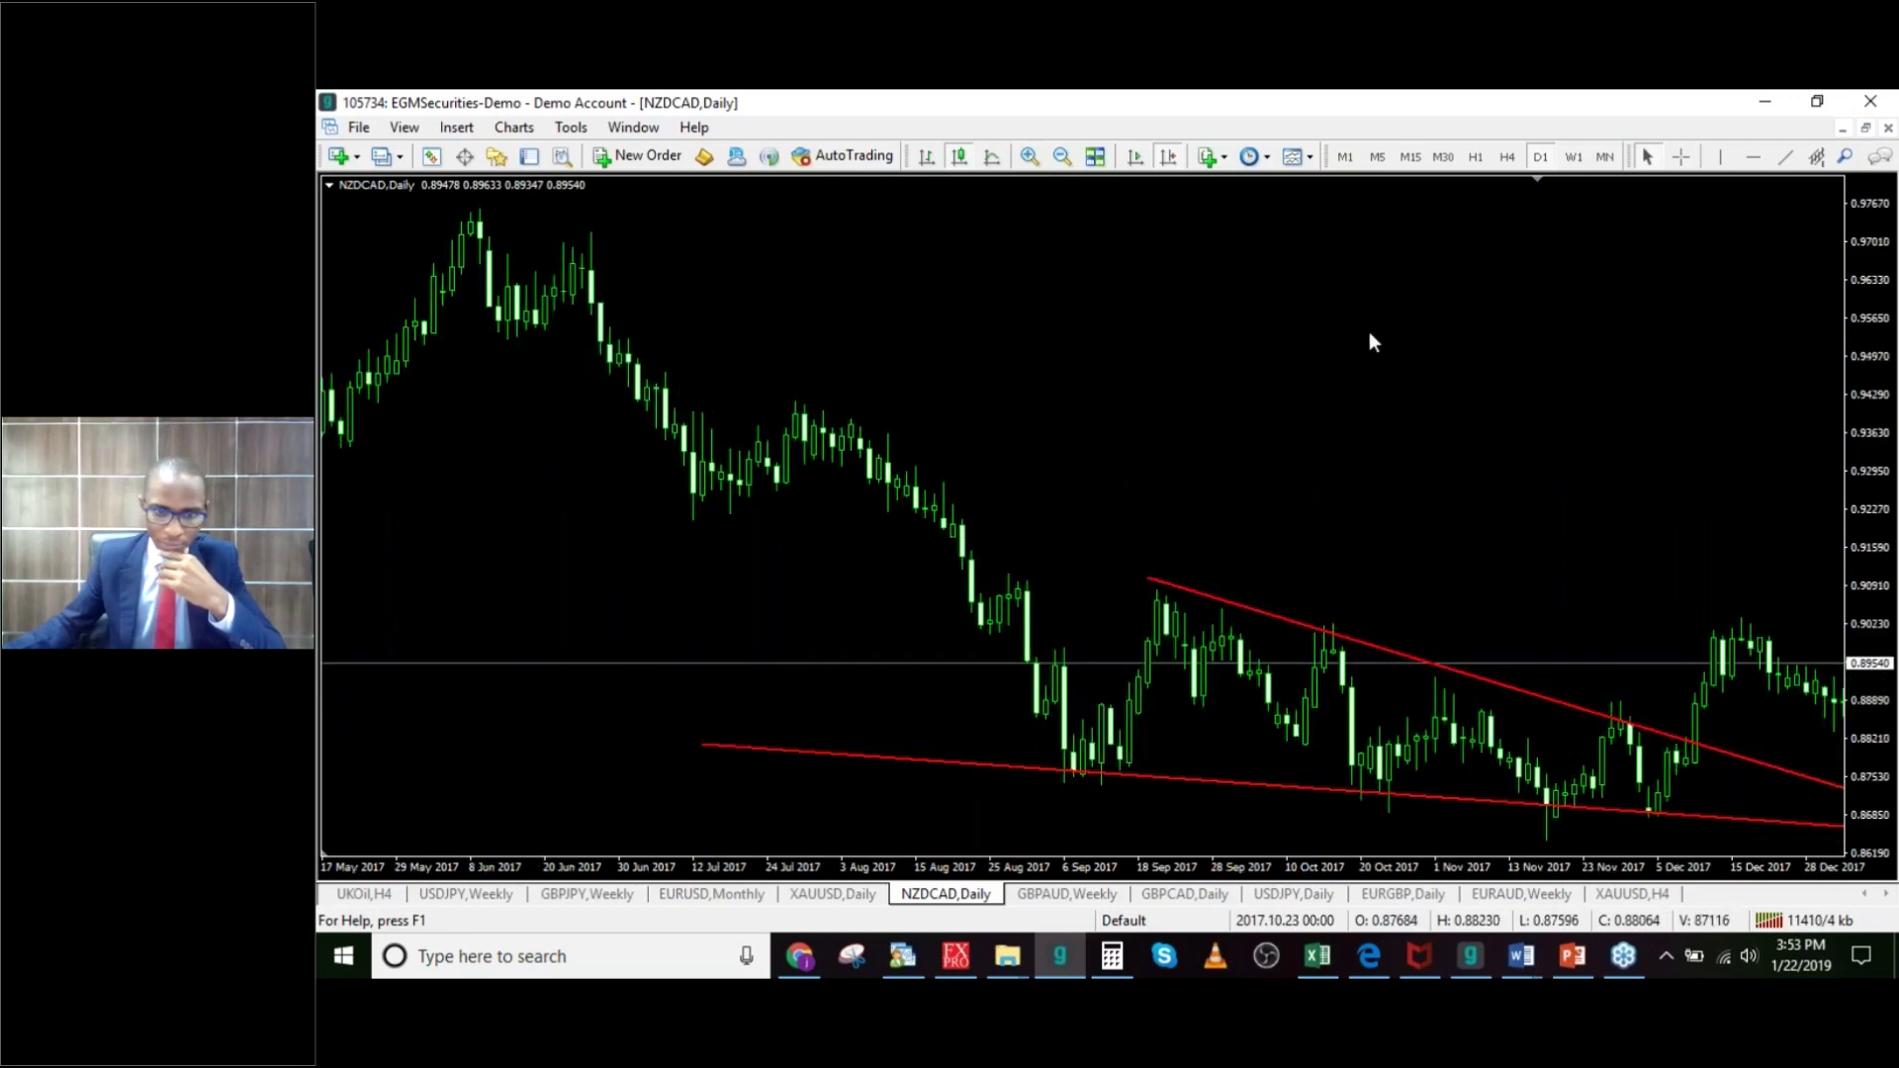
pyautogui.scroll(-5, 1369, 340)
pyautogui.moveTo(1068, 412); pyautogui.dragTo(1165, 383)
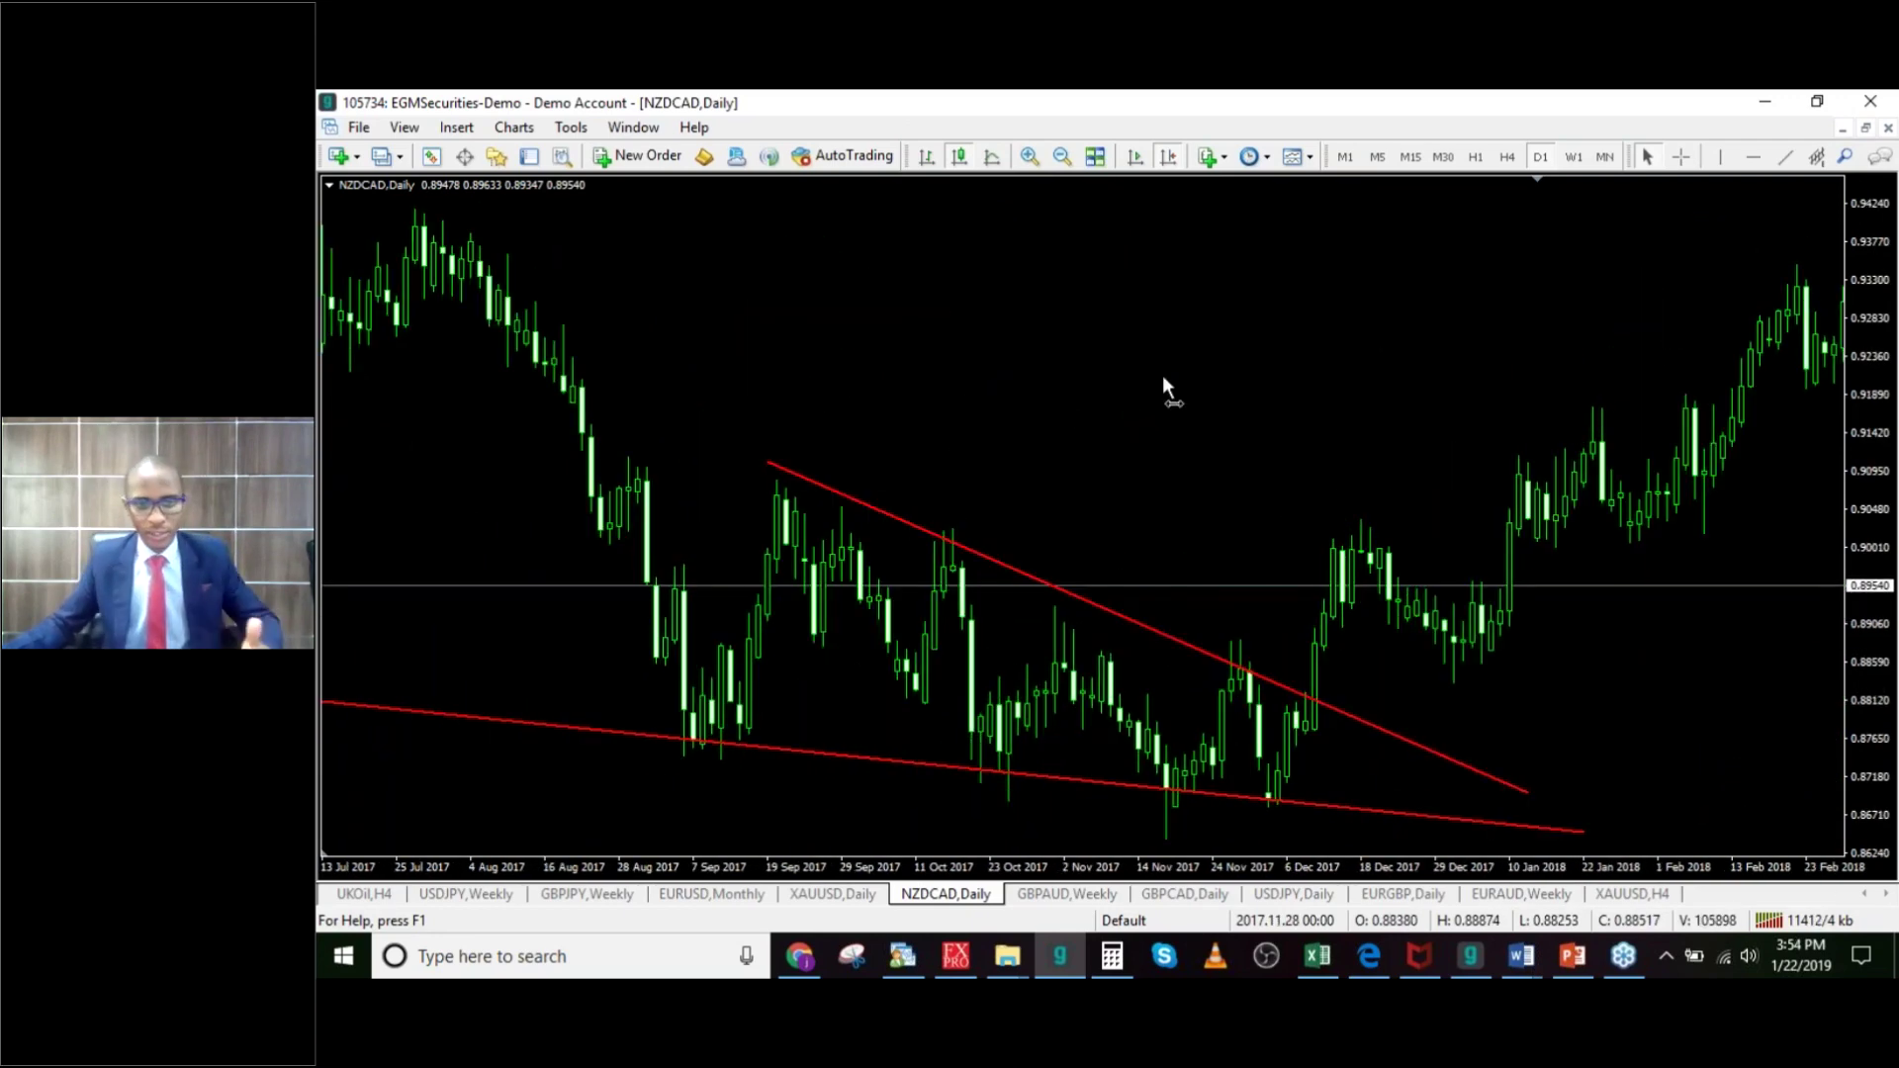
pyautogui.scroll(1, 1163, 388)
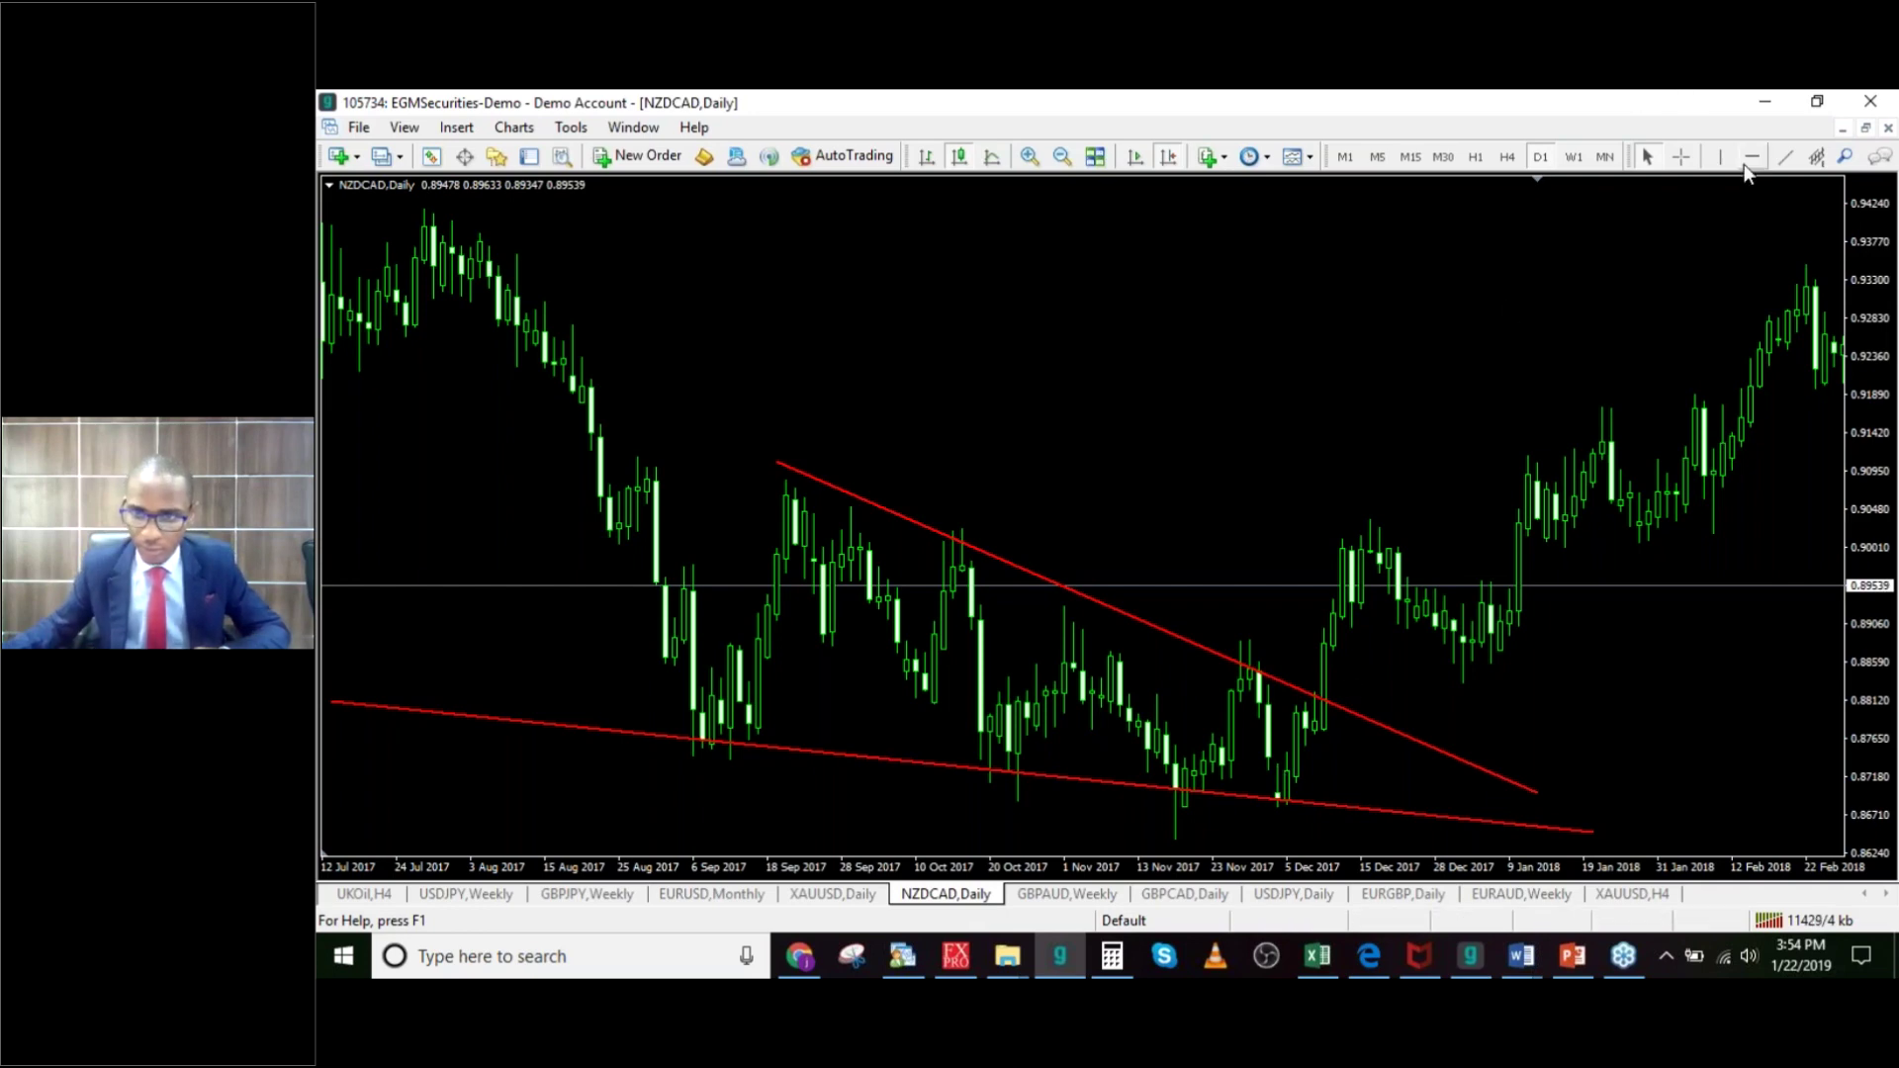
pyautogui.click(1785, 158)
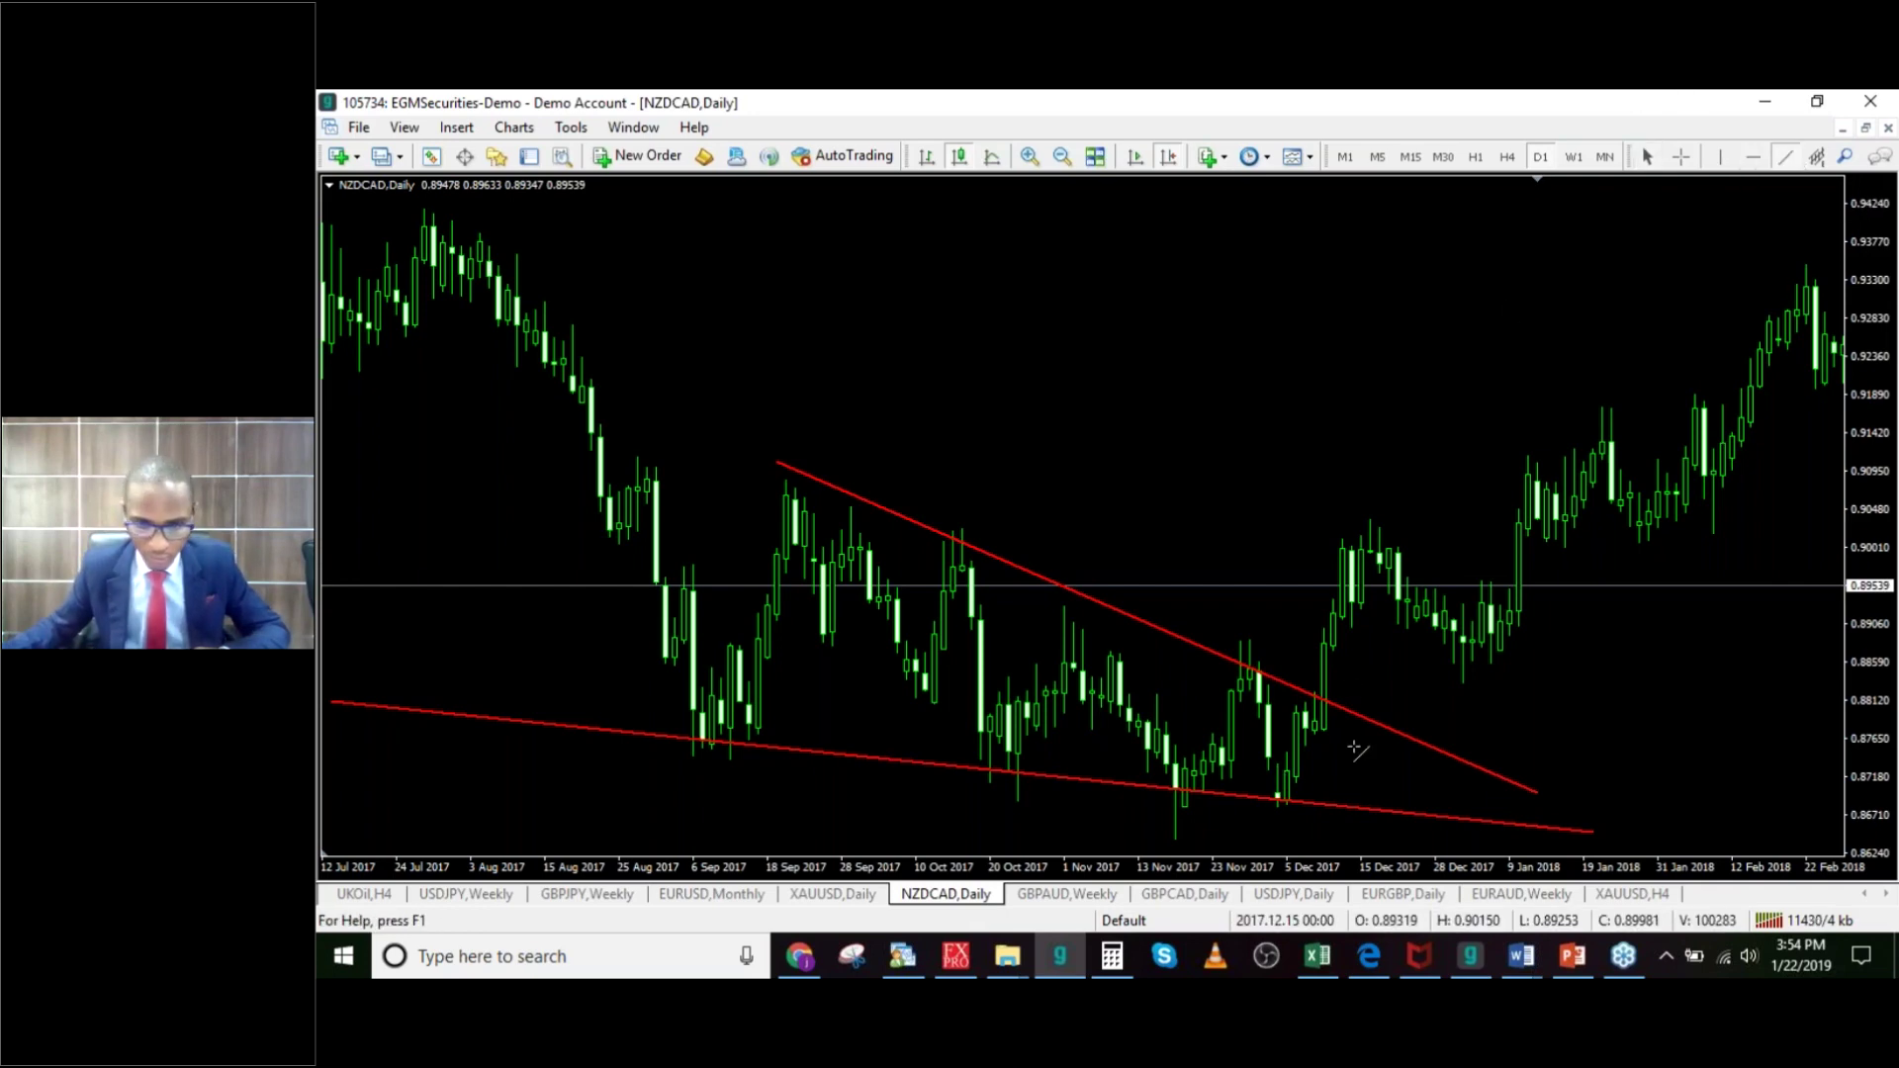
pyautogui.moveTo(1316, 641); pyautogui.dragTo(1167, 492)
pyautogui.doubleClick(1238, 562)
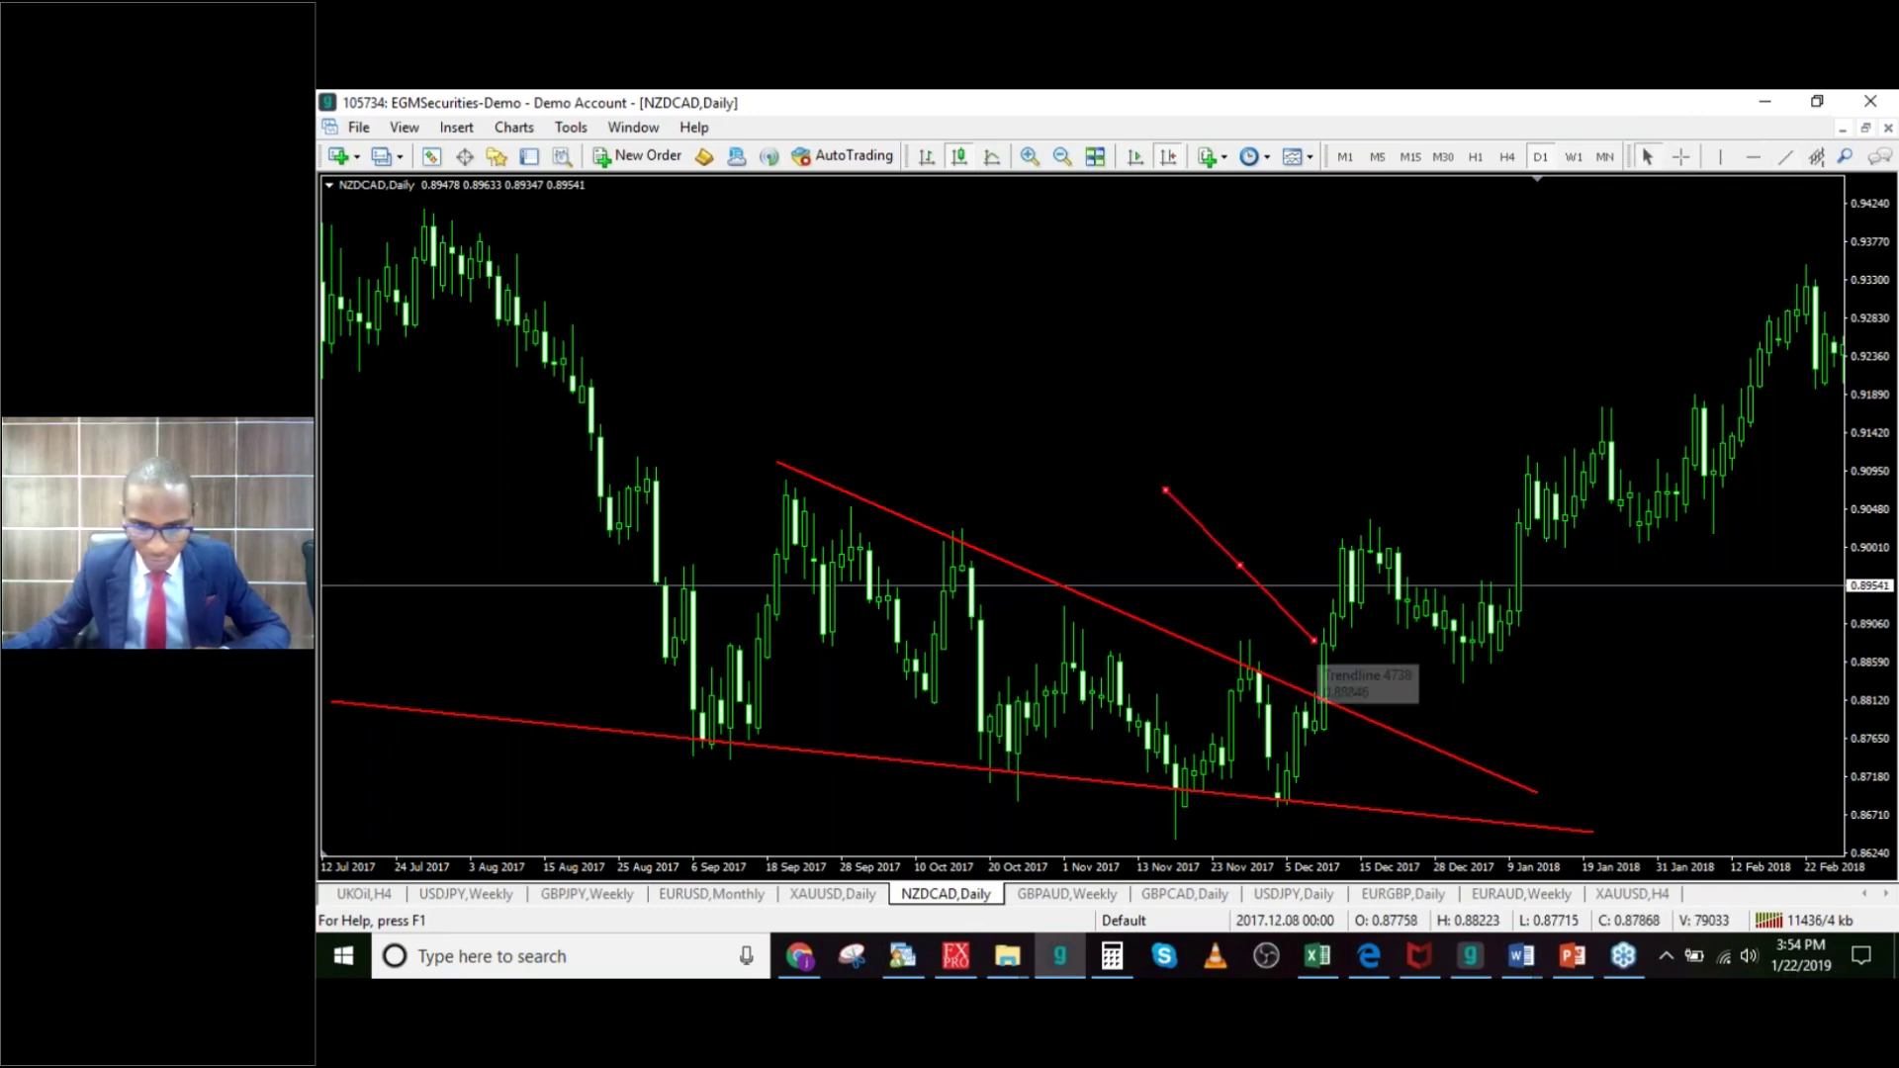
pyautogui.moveTo(1315, 642); pyautogui.dragTo(1323, 646)
pyautogui.doubleClick(1267, 580)
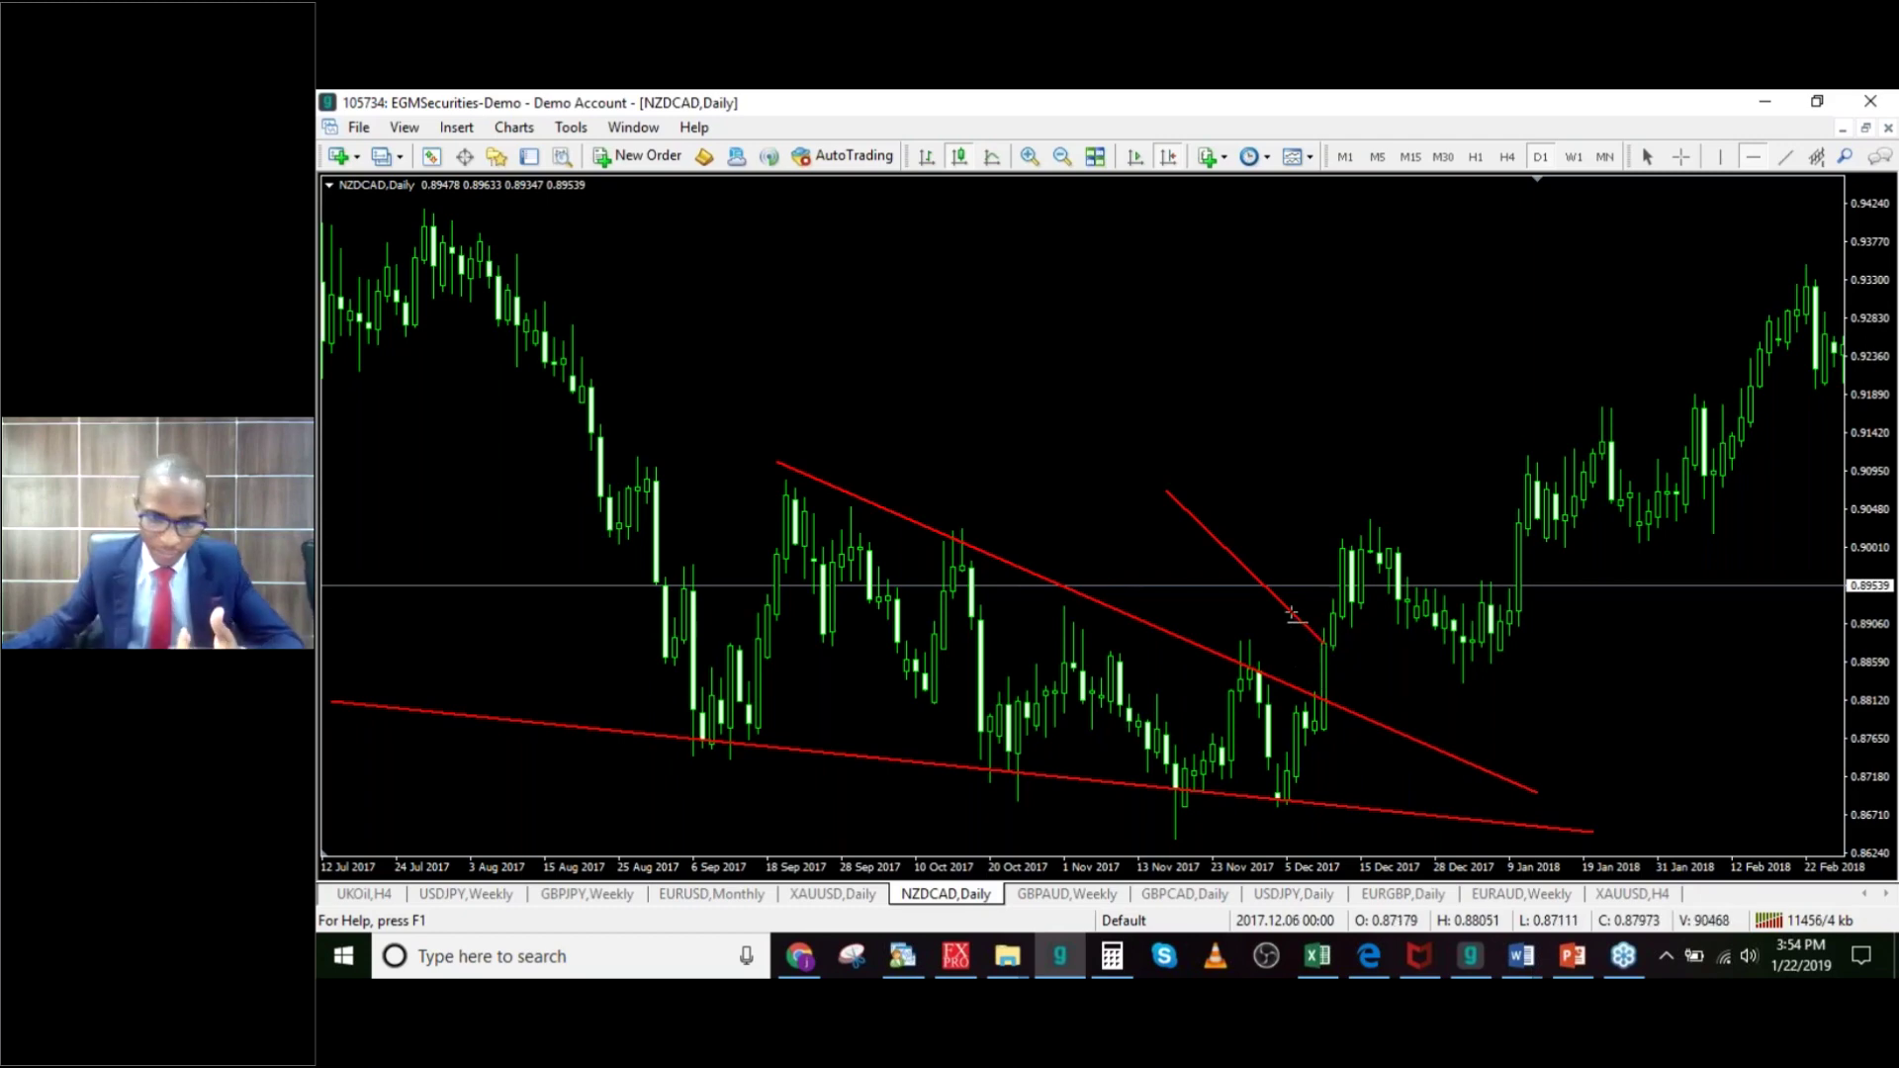
# Step: Add a horizontal line at about 0.892 above the breakout candle and another at about 0.877 below it
pyautogui.moveTo(1290, 607); pyautogui.dragTo(1325, 642)
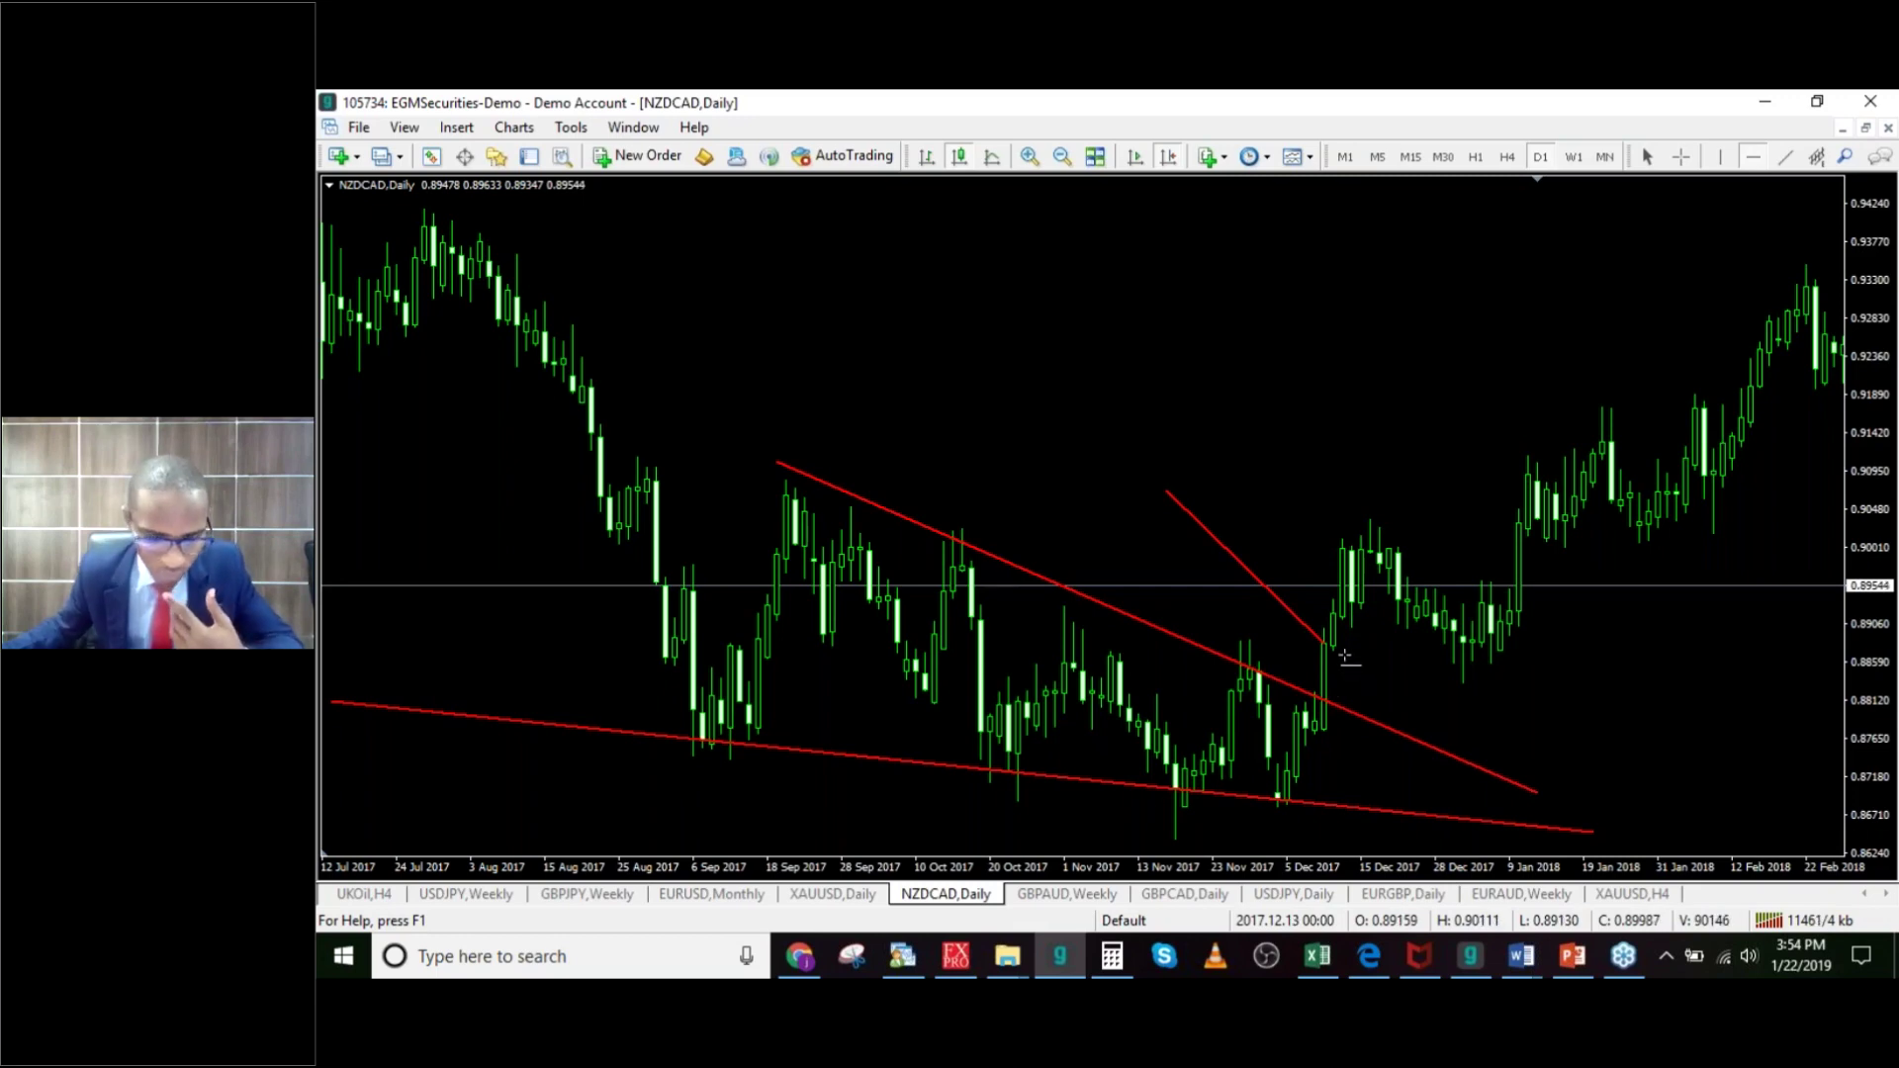
pyautogui.click(1321, 611)
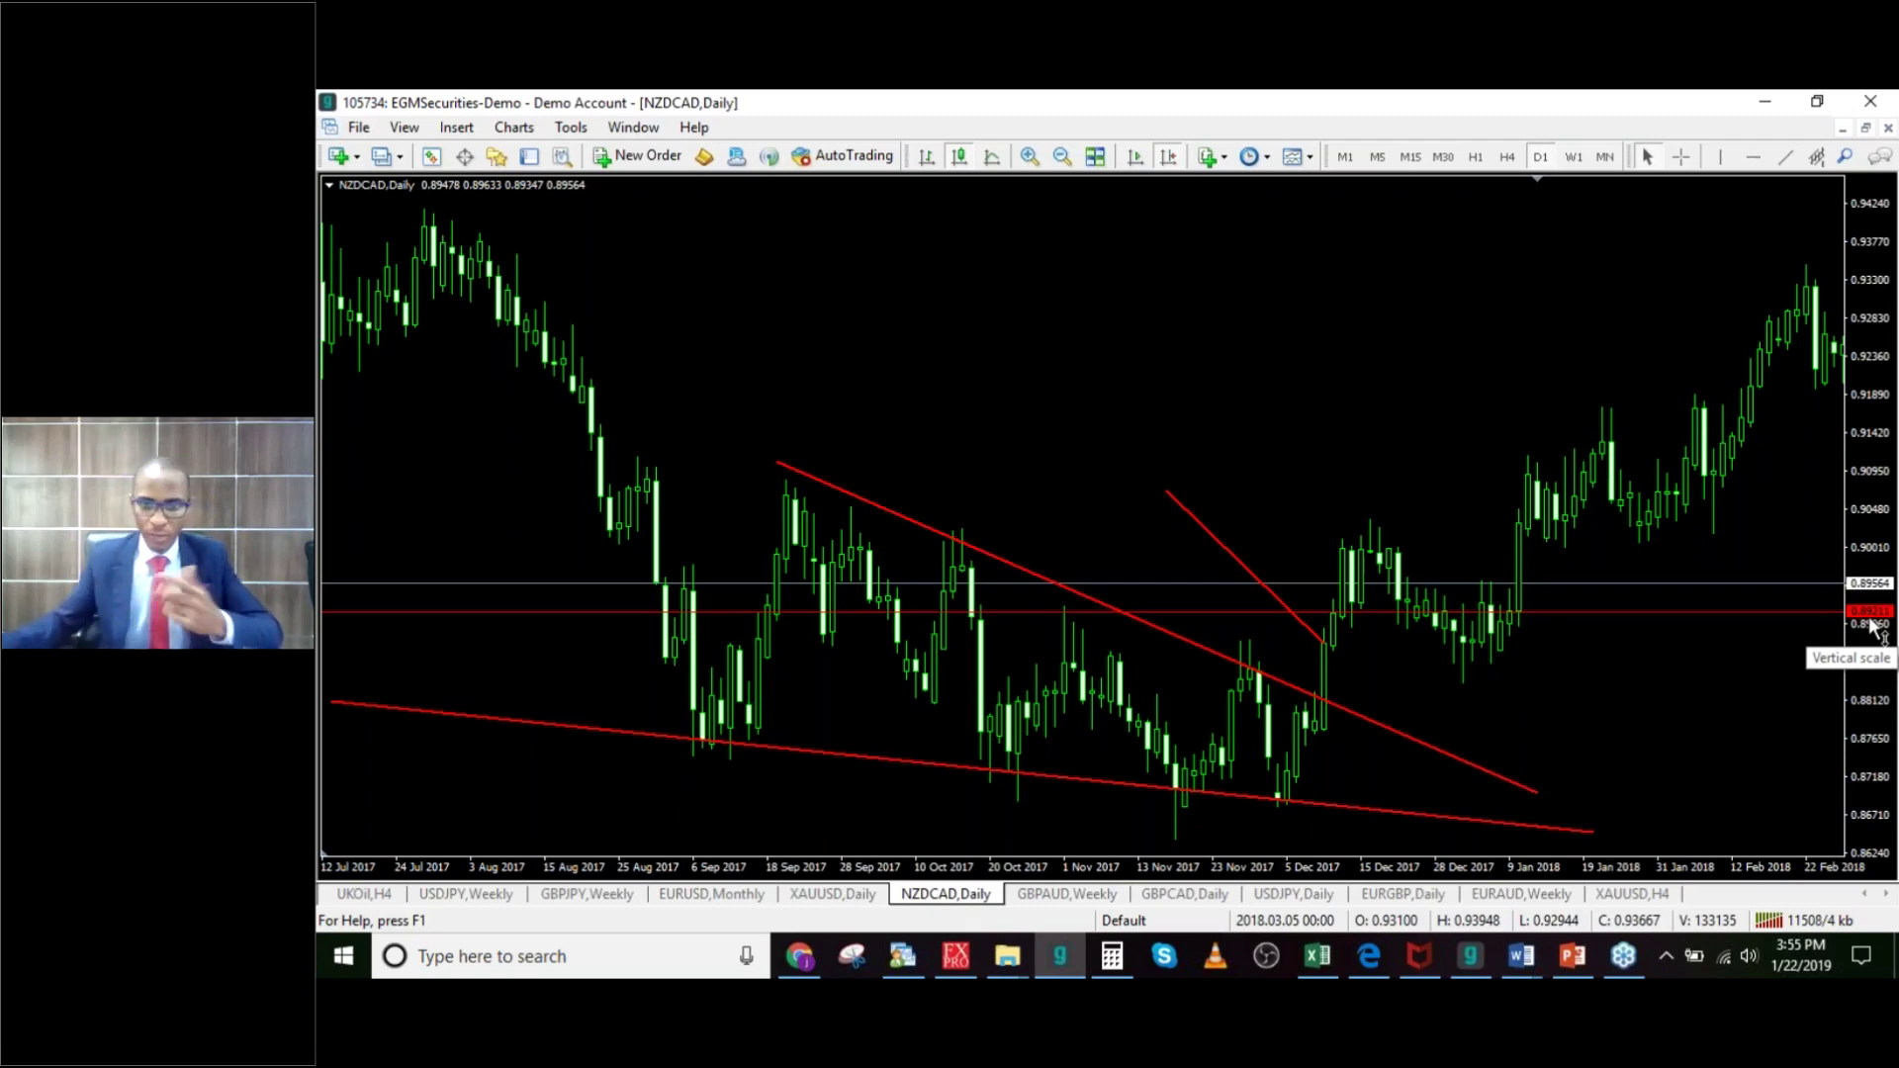
pyautogui.click(1752, 157)
pyautogui.click(1439, 347)
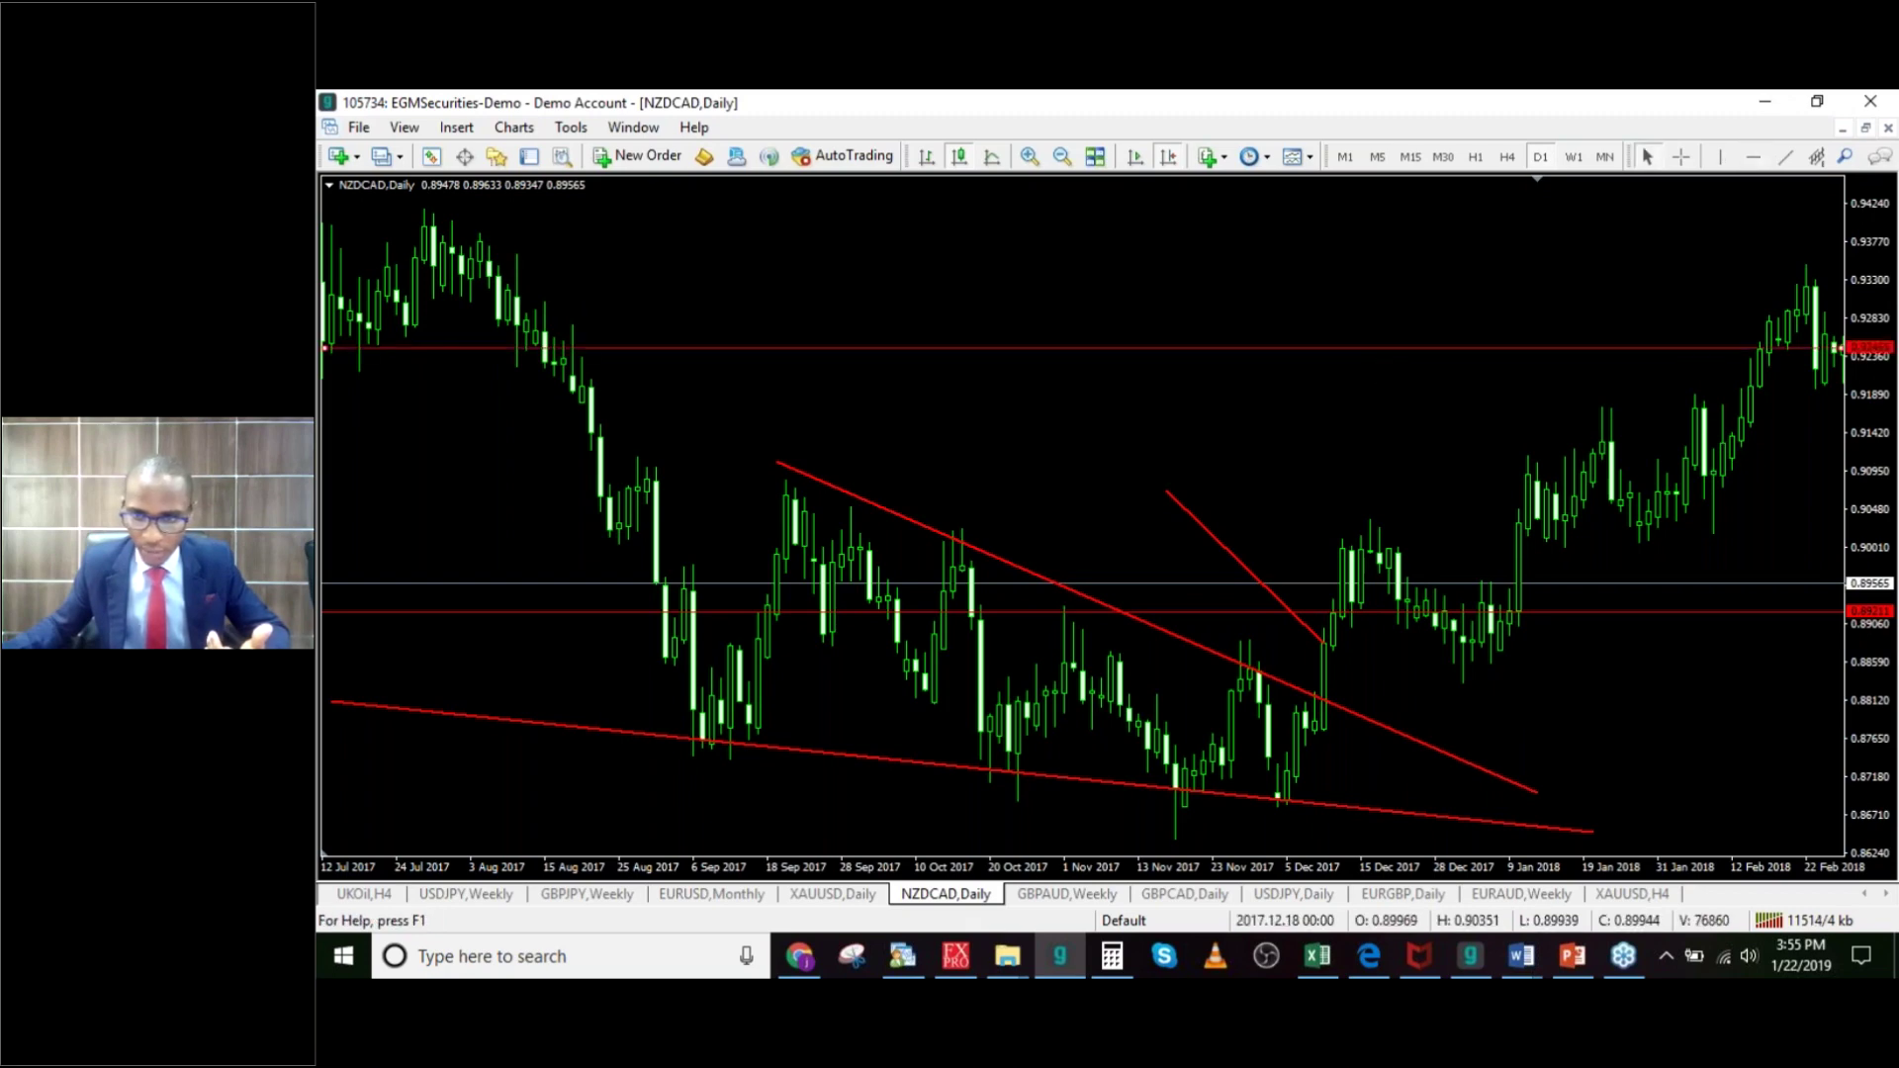
pyautogui.moveTo(1368, 416); pyautogui.dragTo(1374, 734)
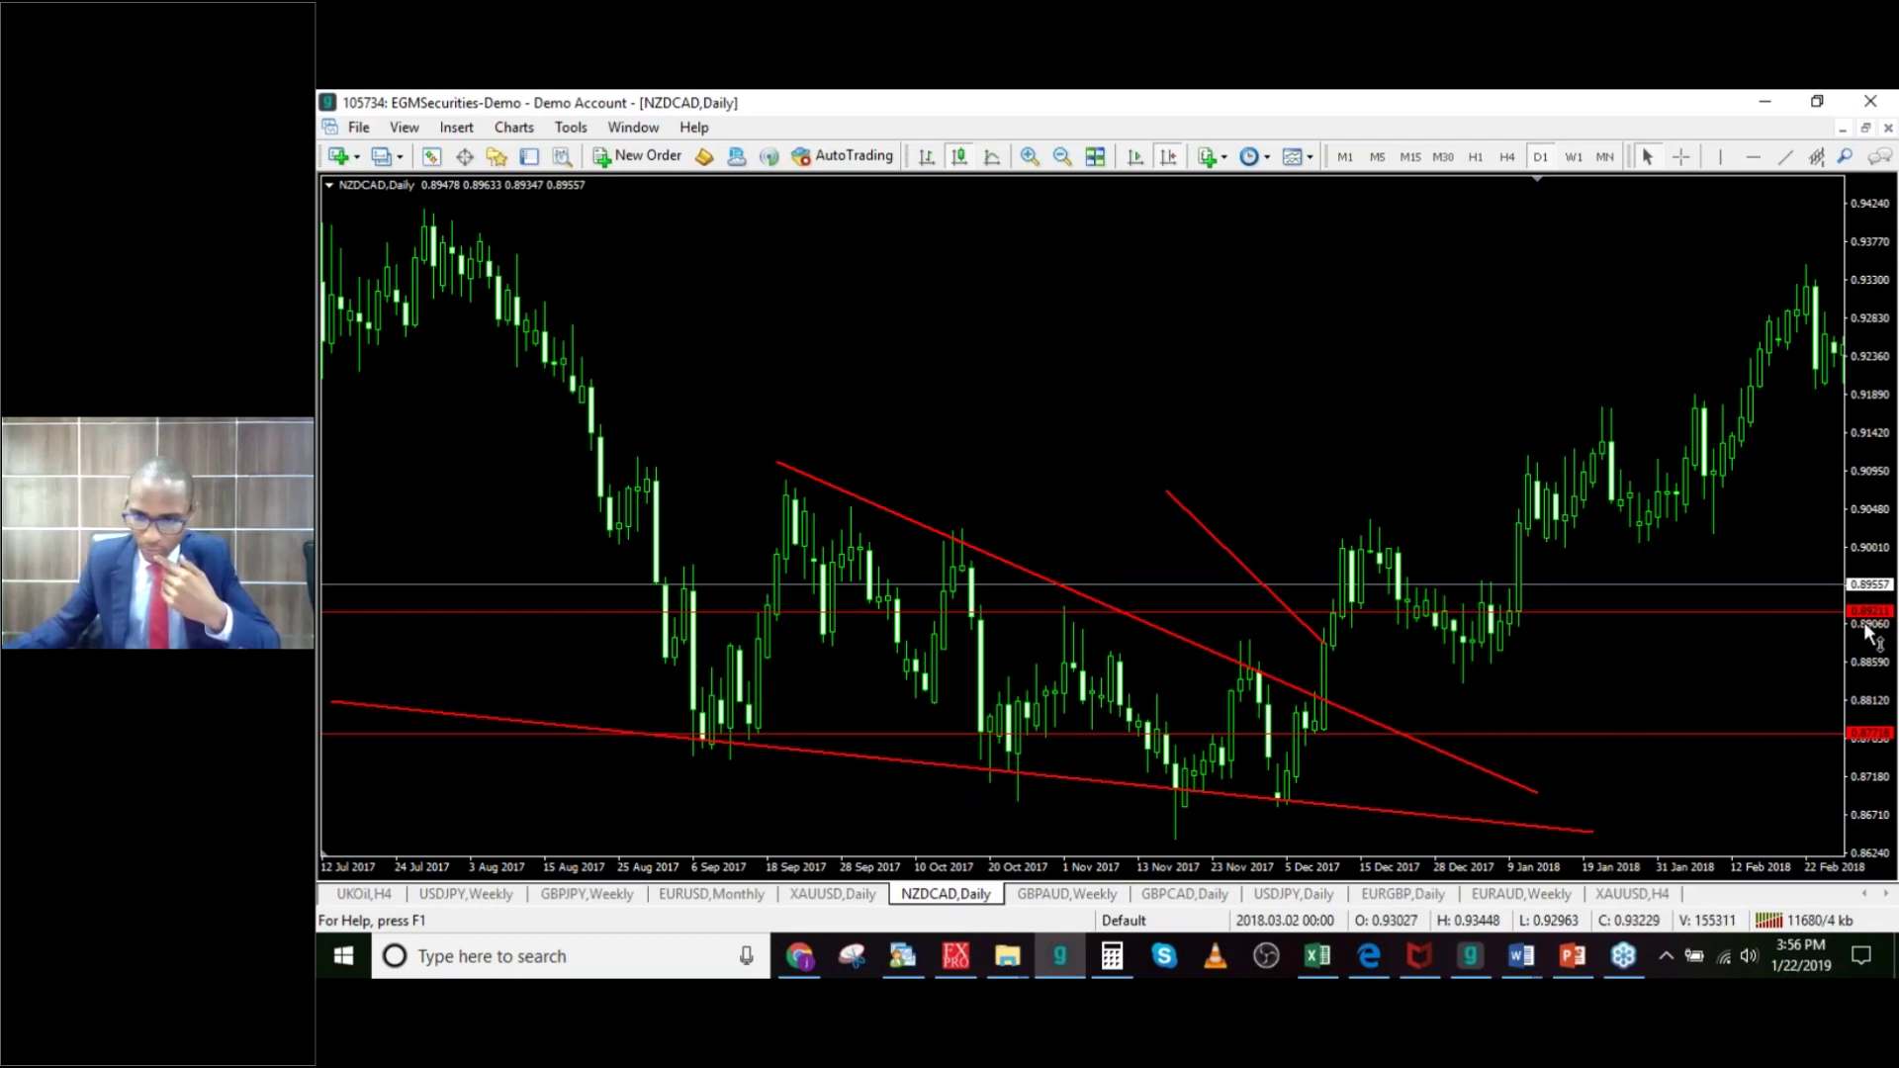
# Step: Add a third horizontal line well above the wedge and move it to about 0.920
pyautogui.click(1753, 158)
pyautogui.click(1368, 427)
pyautogui.moveTo(1368, 427); pyautogui.dragTo(1365, 386)
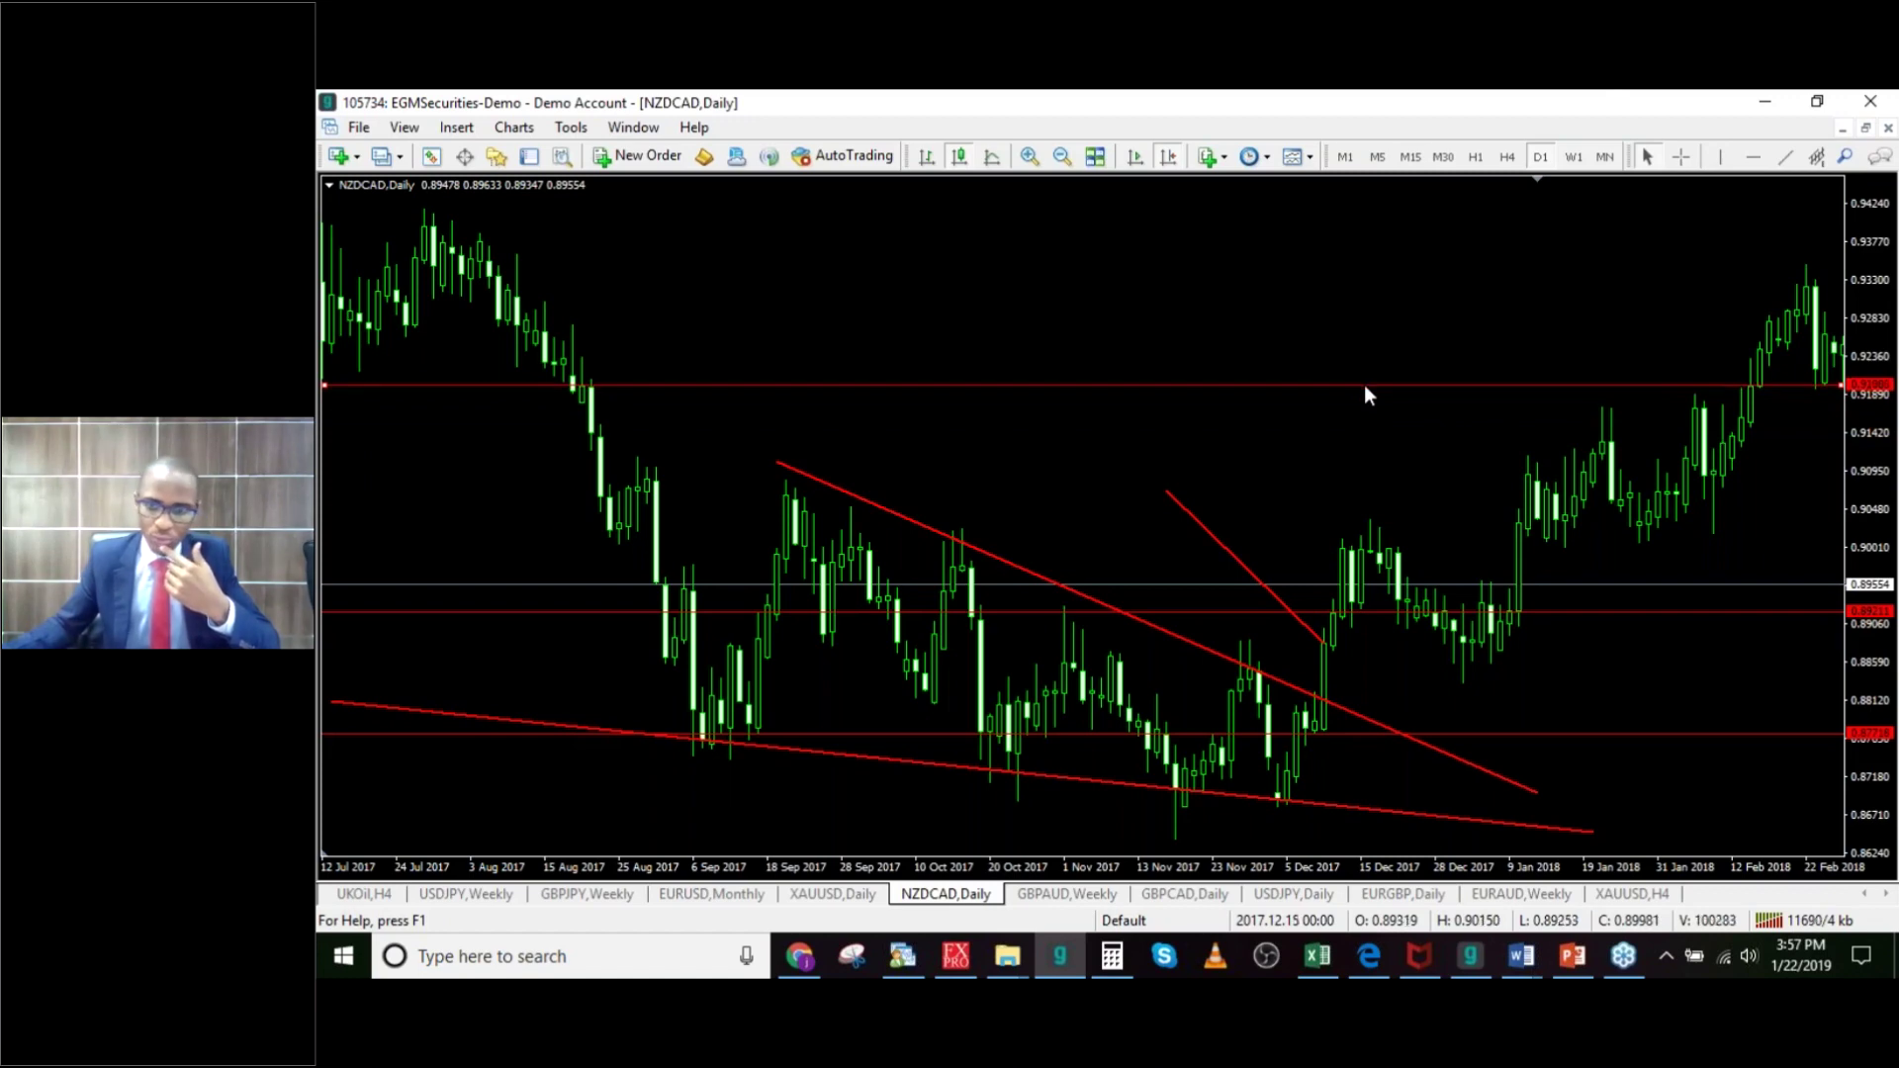
pyautogui.click(1363, 384)
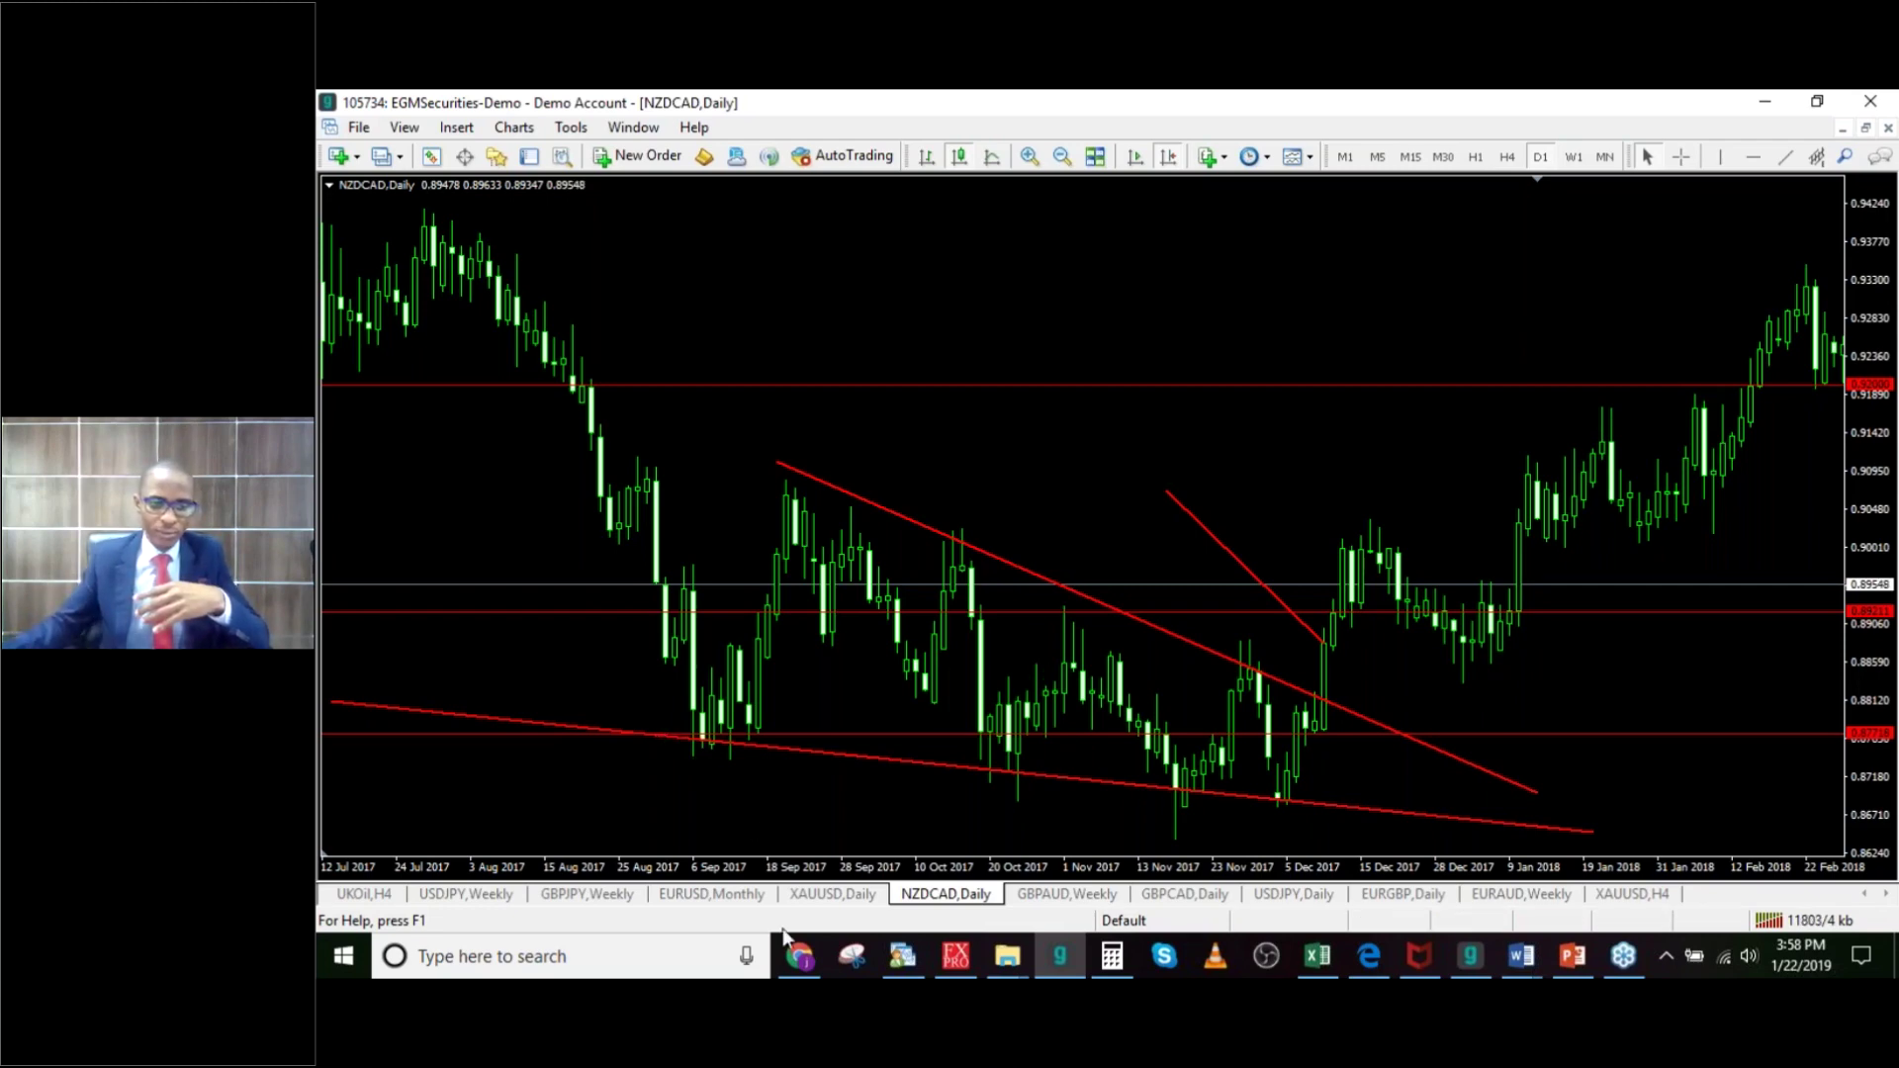
# Step: Switch to Chrome, look through the FourthStreet Consultants home page, and return to the NZDCAD daily chart
pyautogui.click(800, 960)
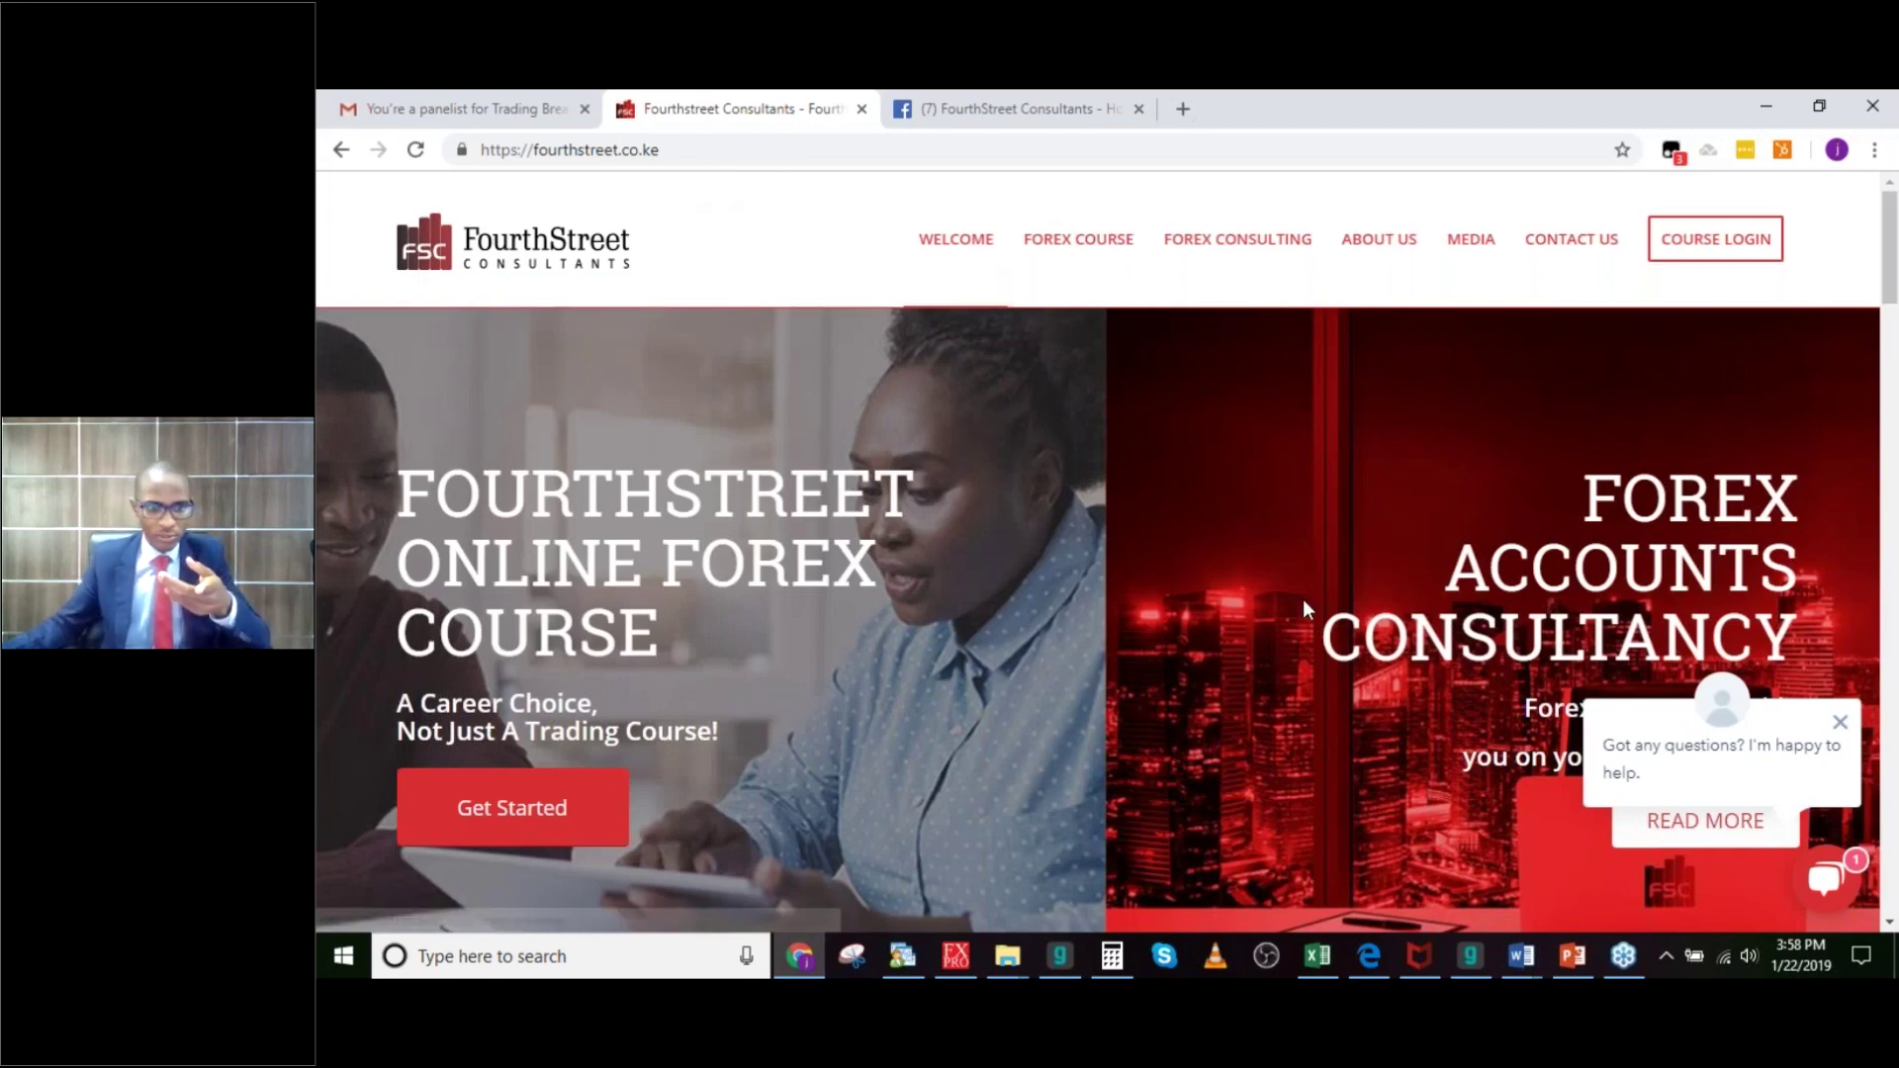
pyautogui.scroll(-1, 1302, 597)
pyautogui.scroll(-5, 1303, 597)
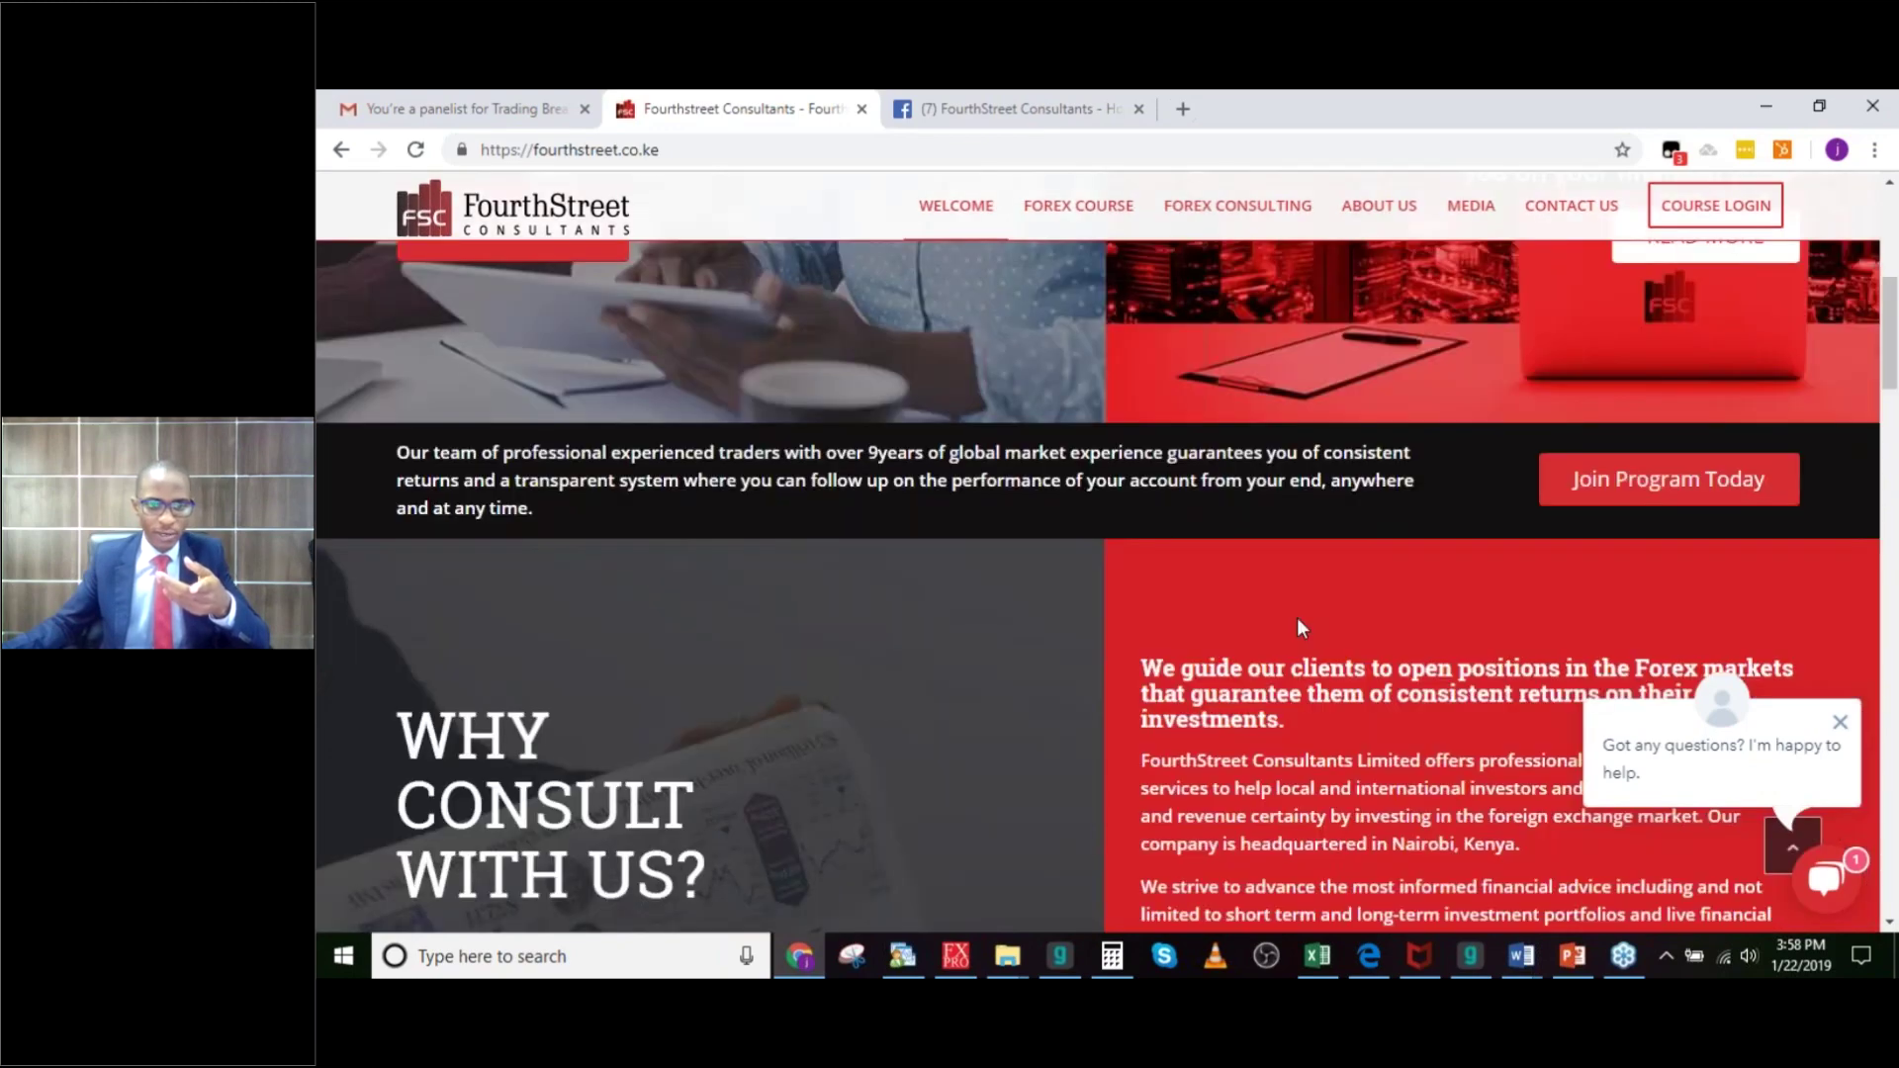
pyautogui.scroll(-8, 1298, 625)
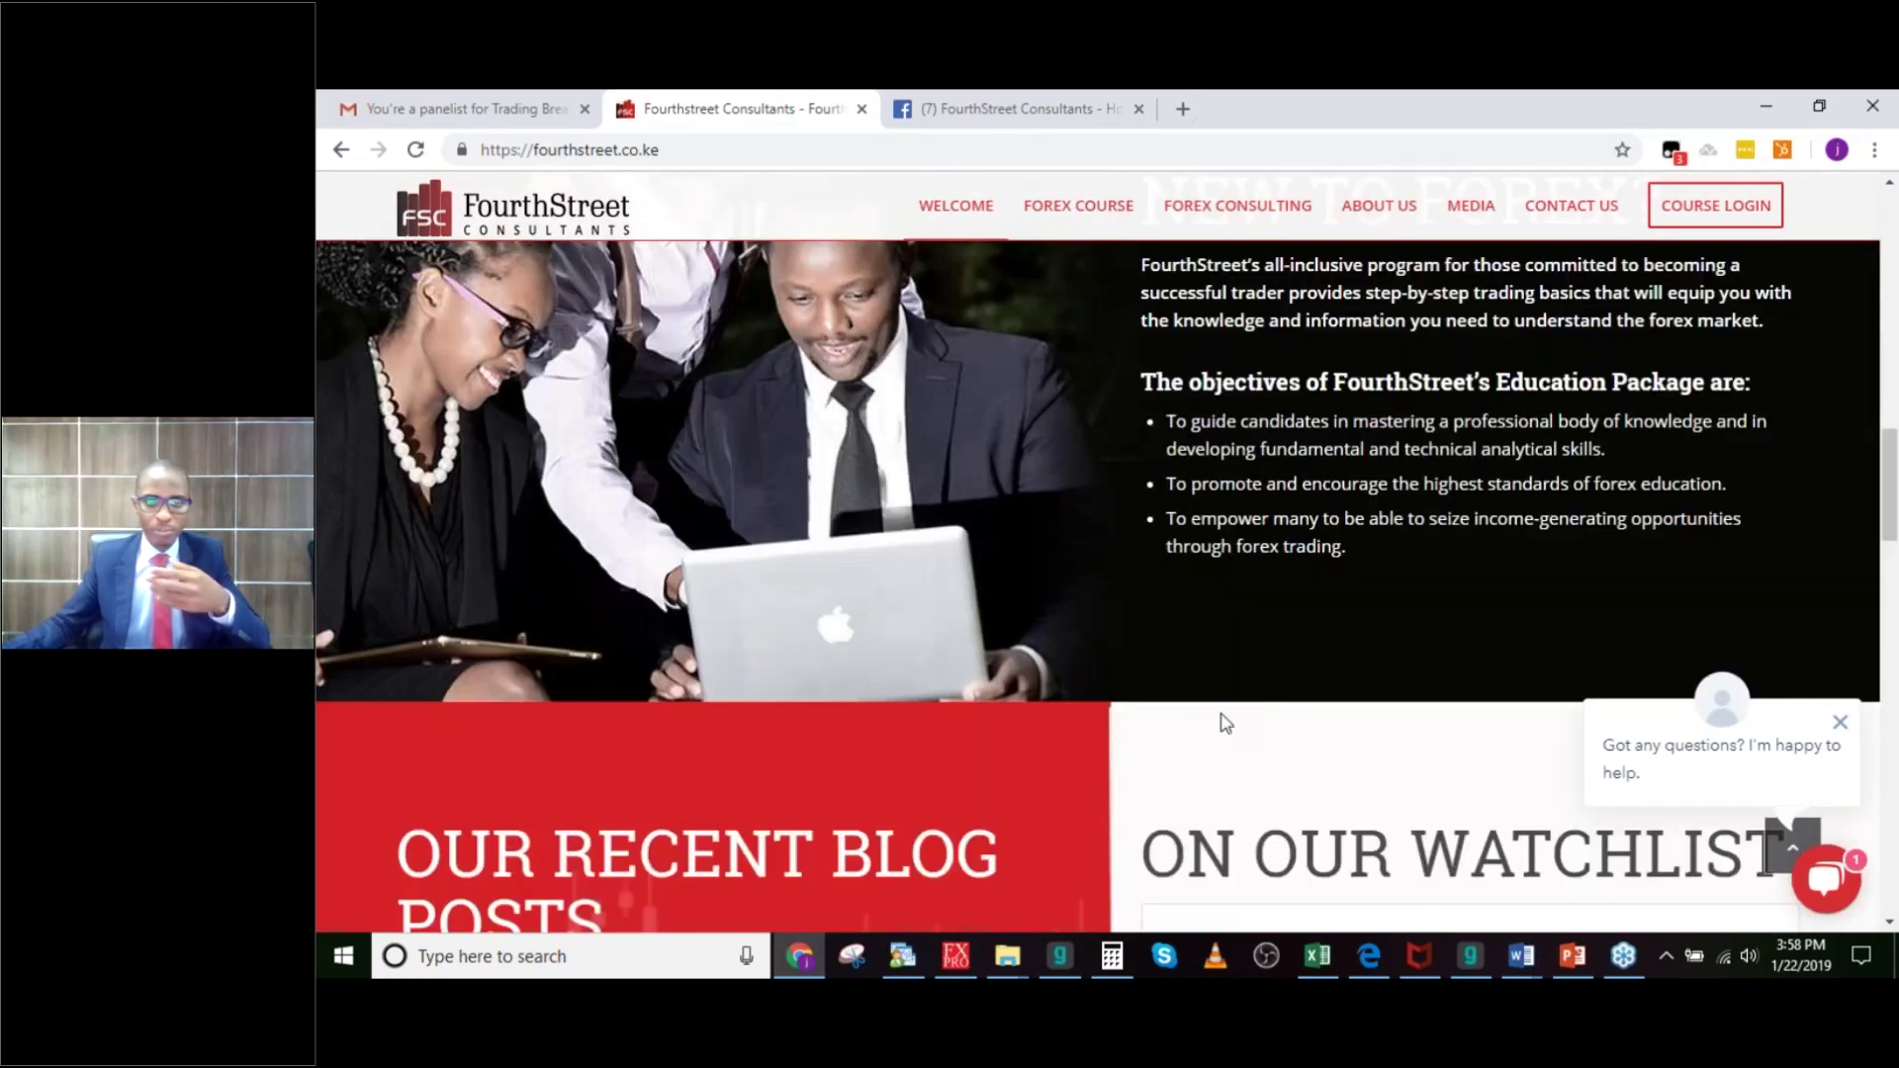
pyautogui.scroll(-5, 1226, 723)
pyautogui.scroll(-5, 1226, 723)
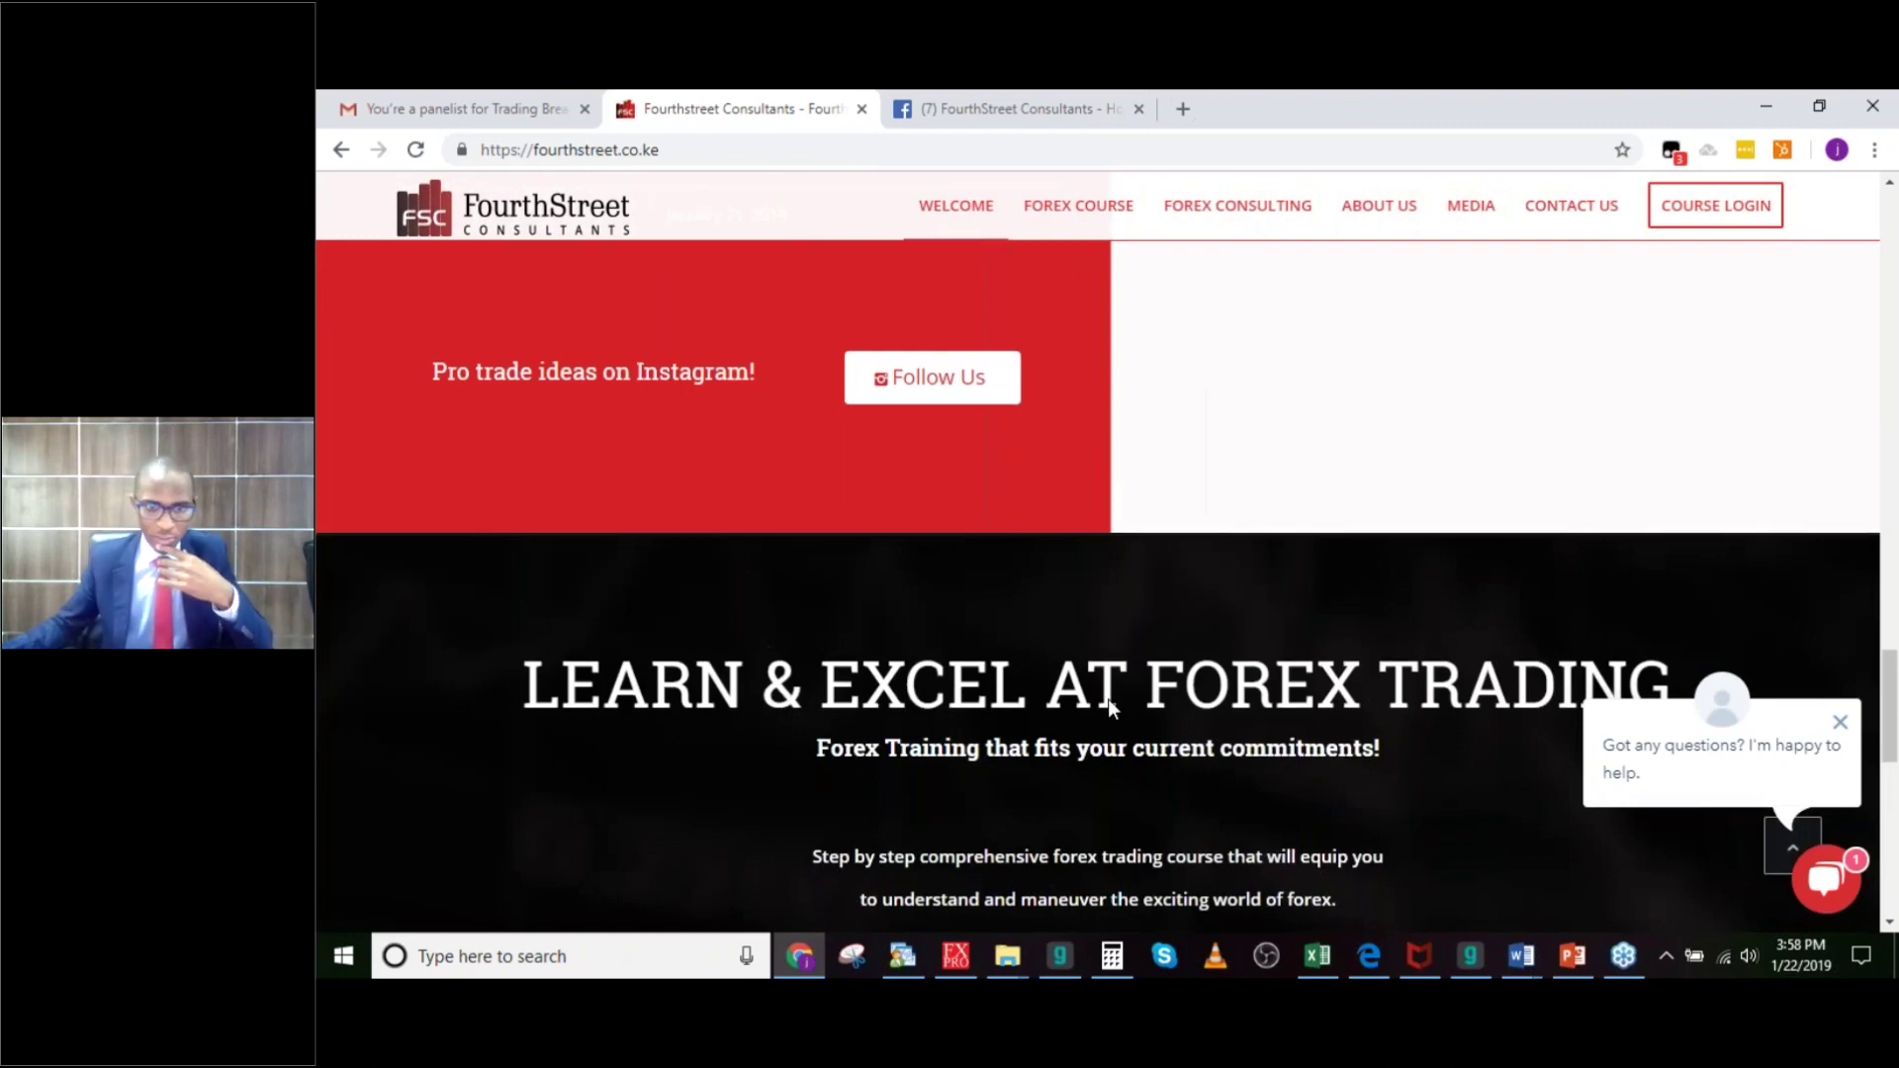
pyautogui.scroll(1, 1159, 616)
pyautogui.scroll(5, 1159, 620)
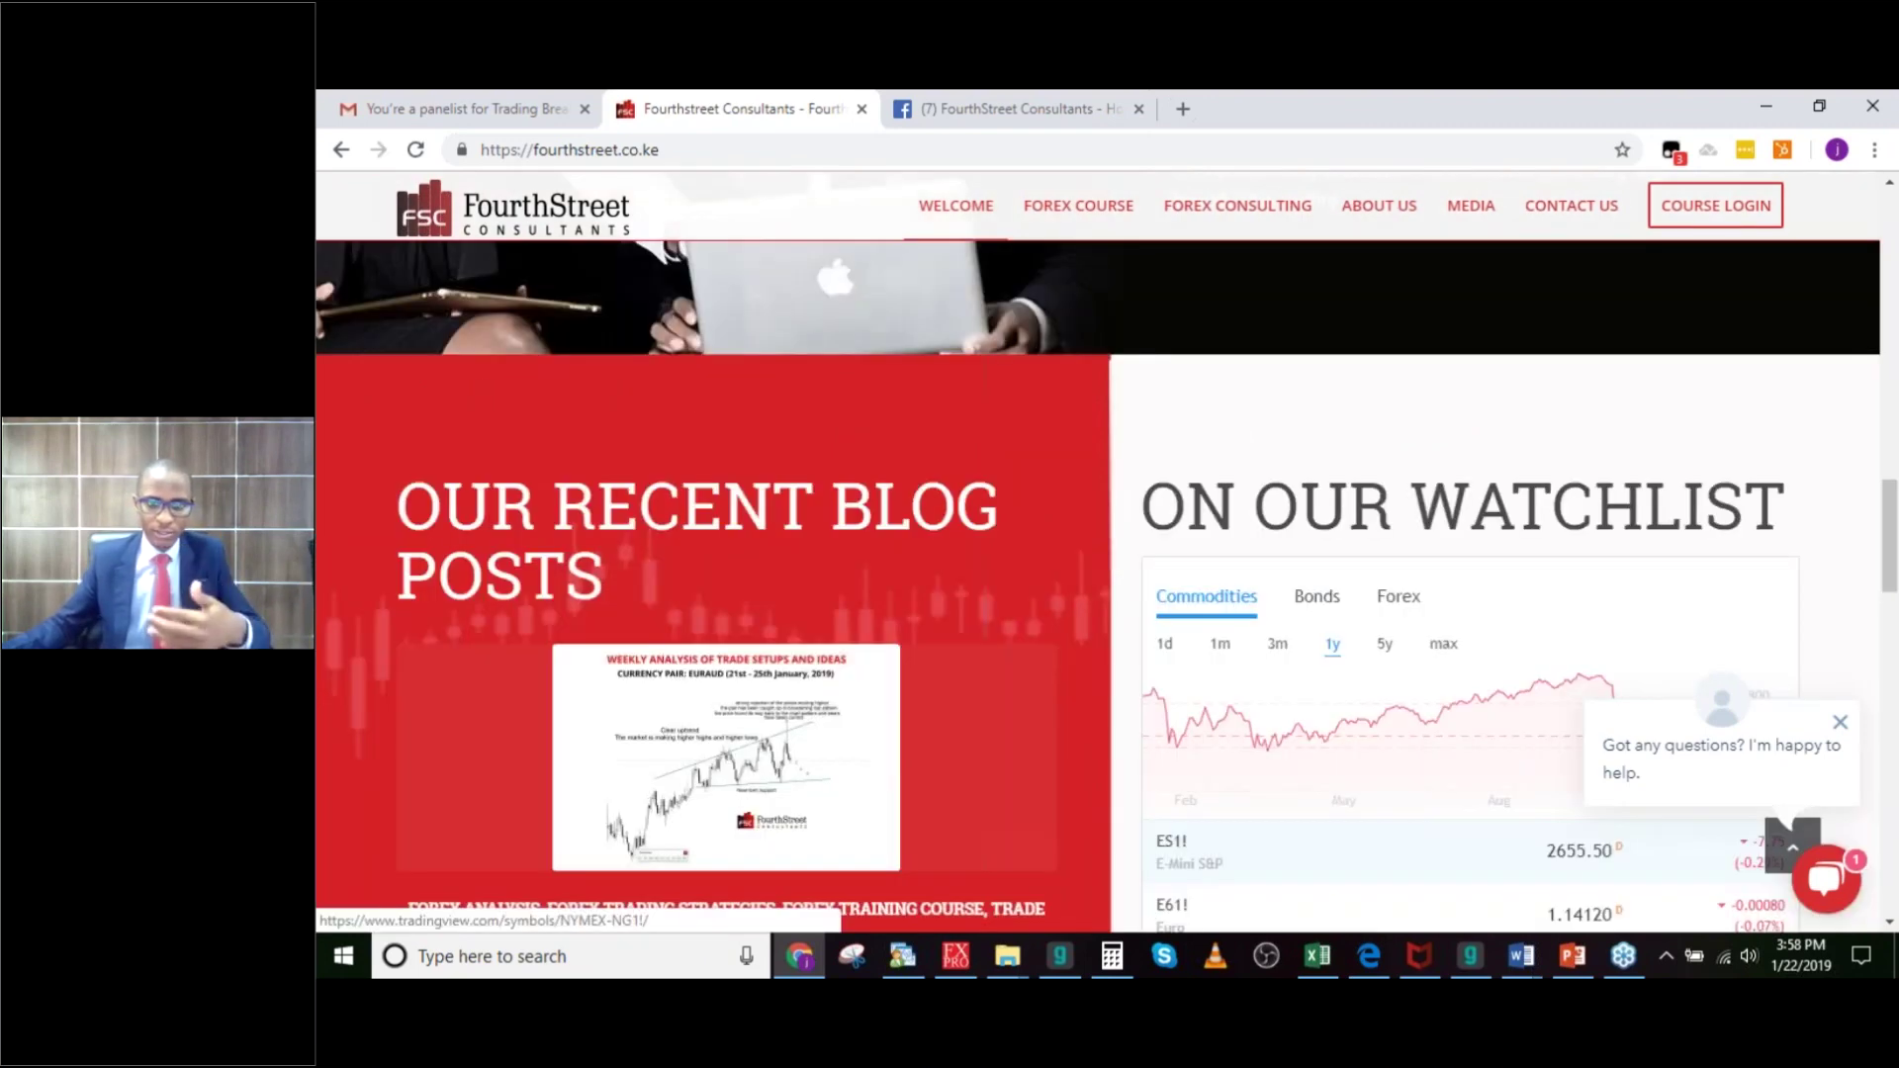
pyautogui.scroll(5, 1159, 620)
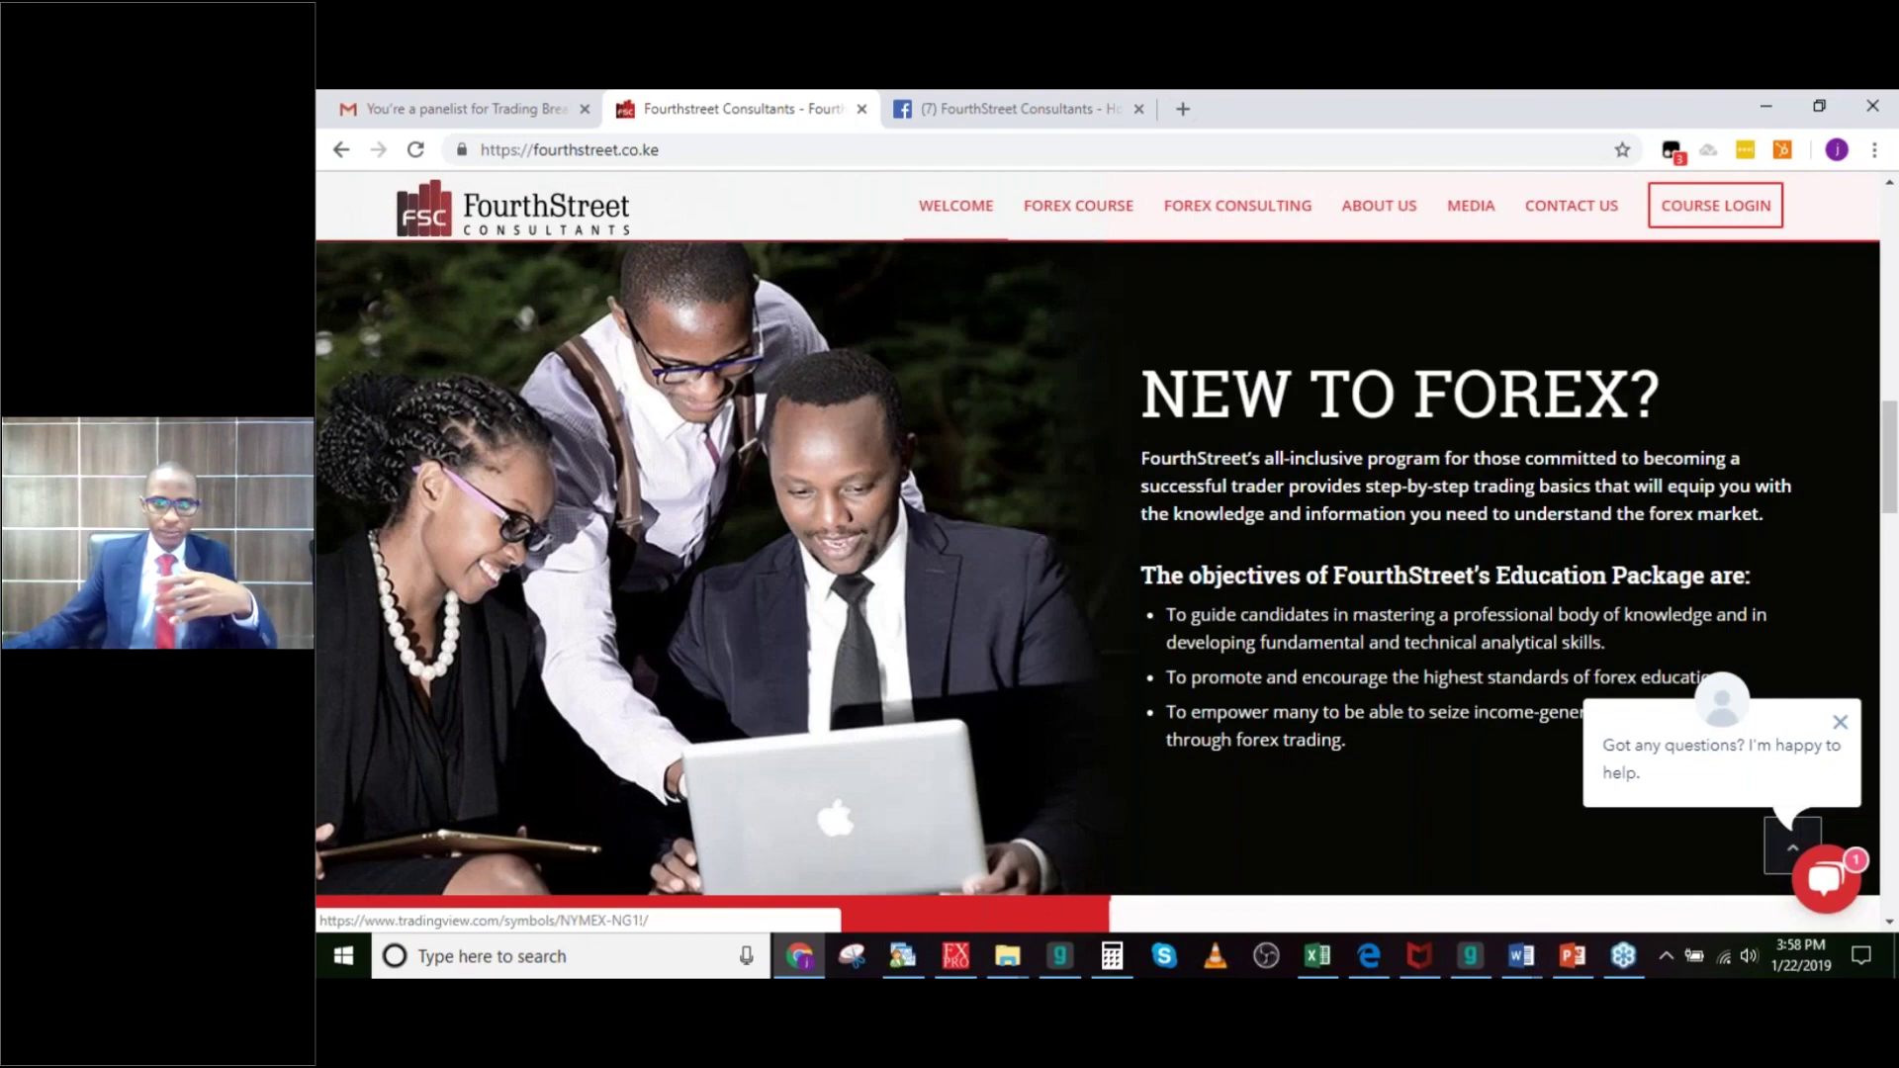
pyautogui.scroll(6, 1159, 621)
pyautogui.scroll(5, 1159, 620)
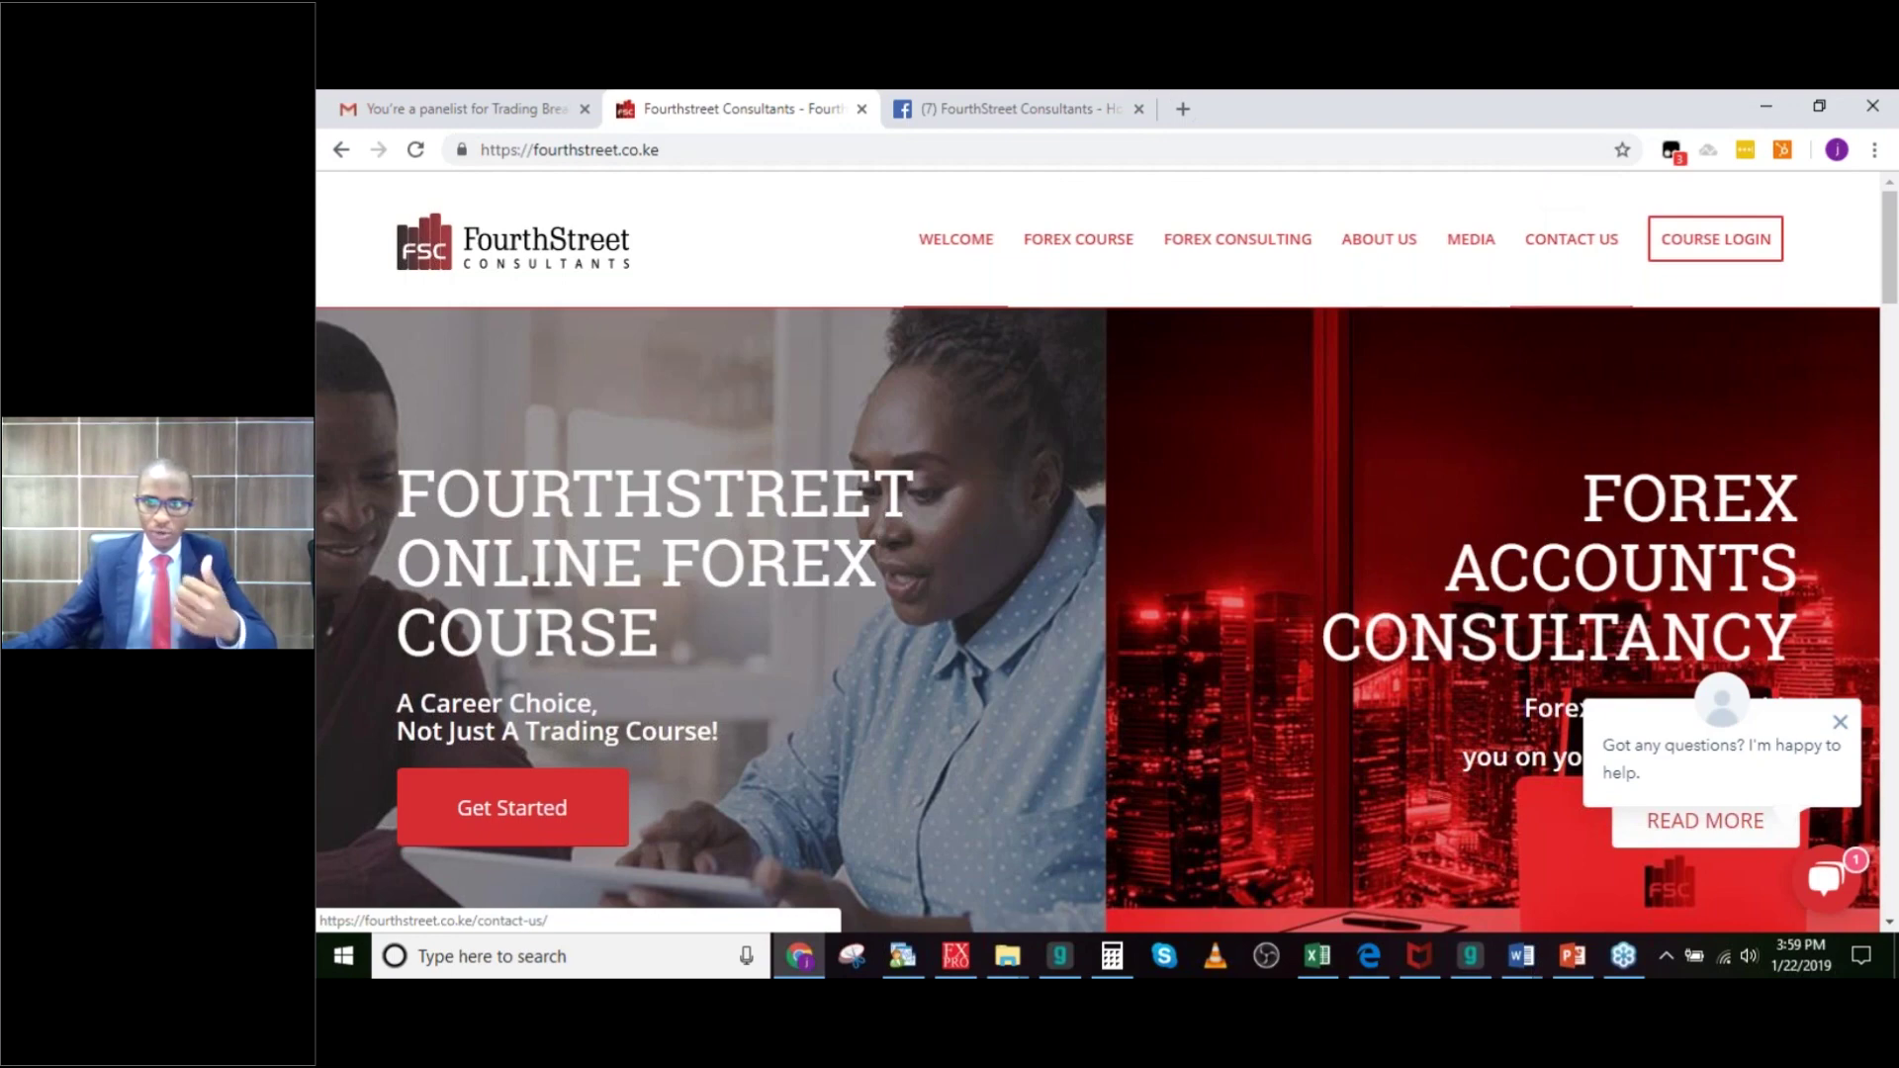
pyautogui.click(1764, 110)
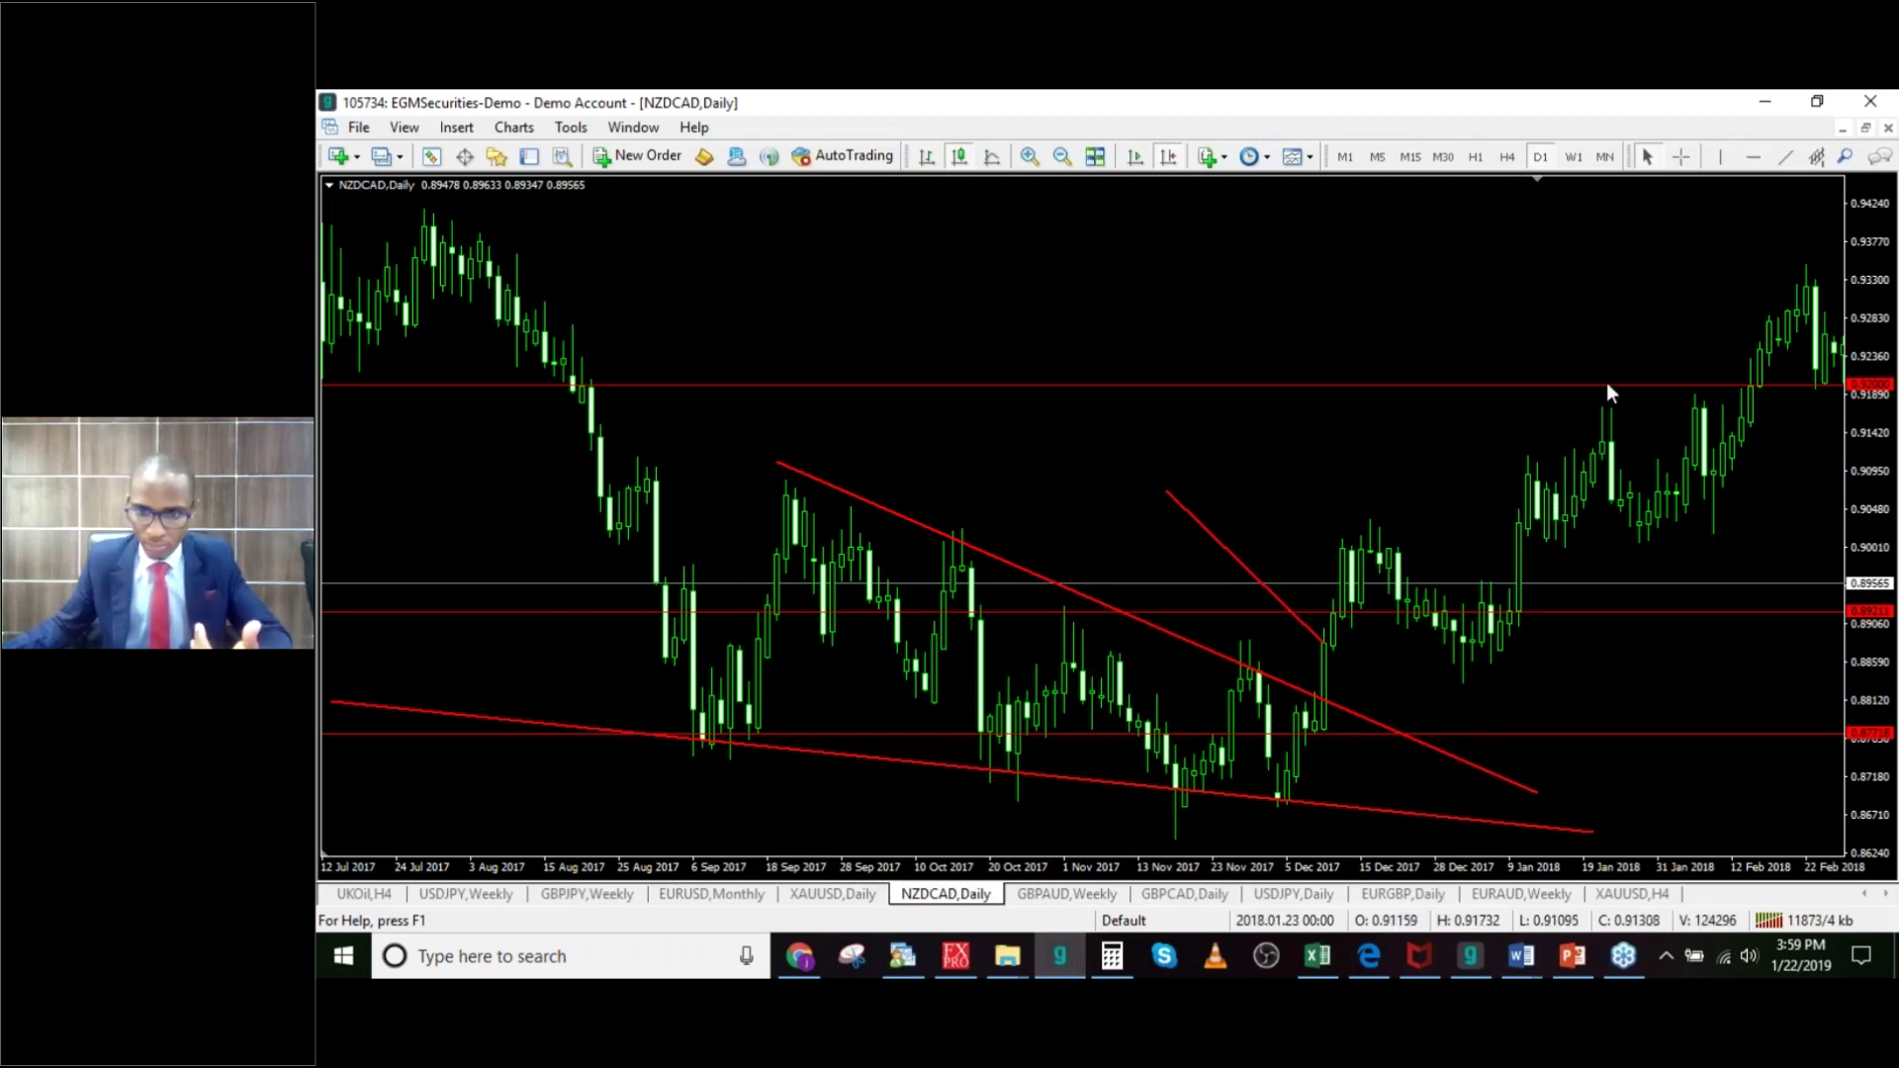
# Step: Move the short slanted trendline onto the pullback from mid-December 2017 to early January 2018, adjusting both of its ends
pyautogui.scroll(-3, 1582, 321)
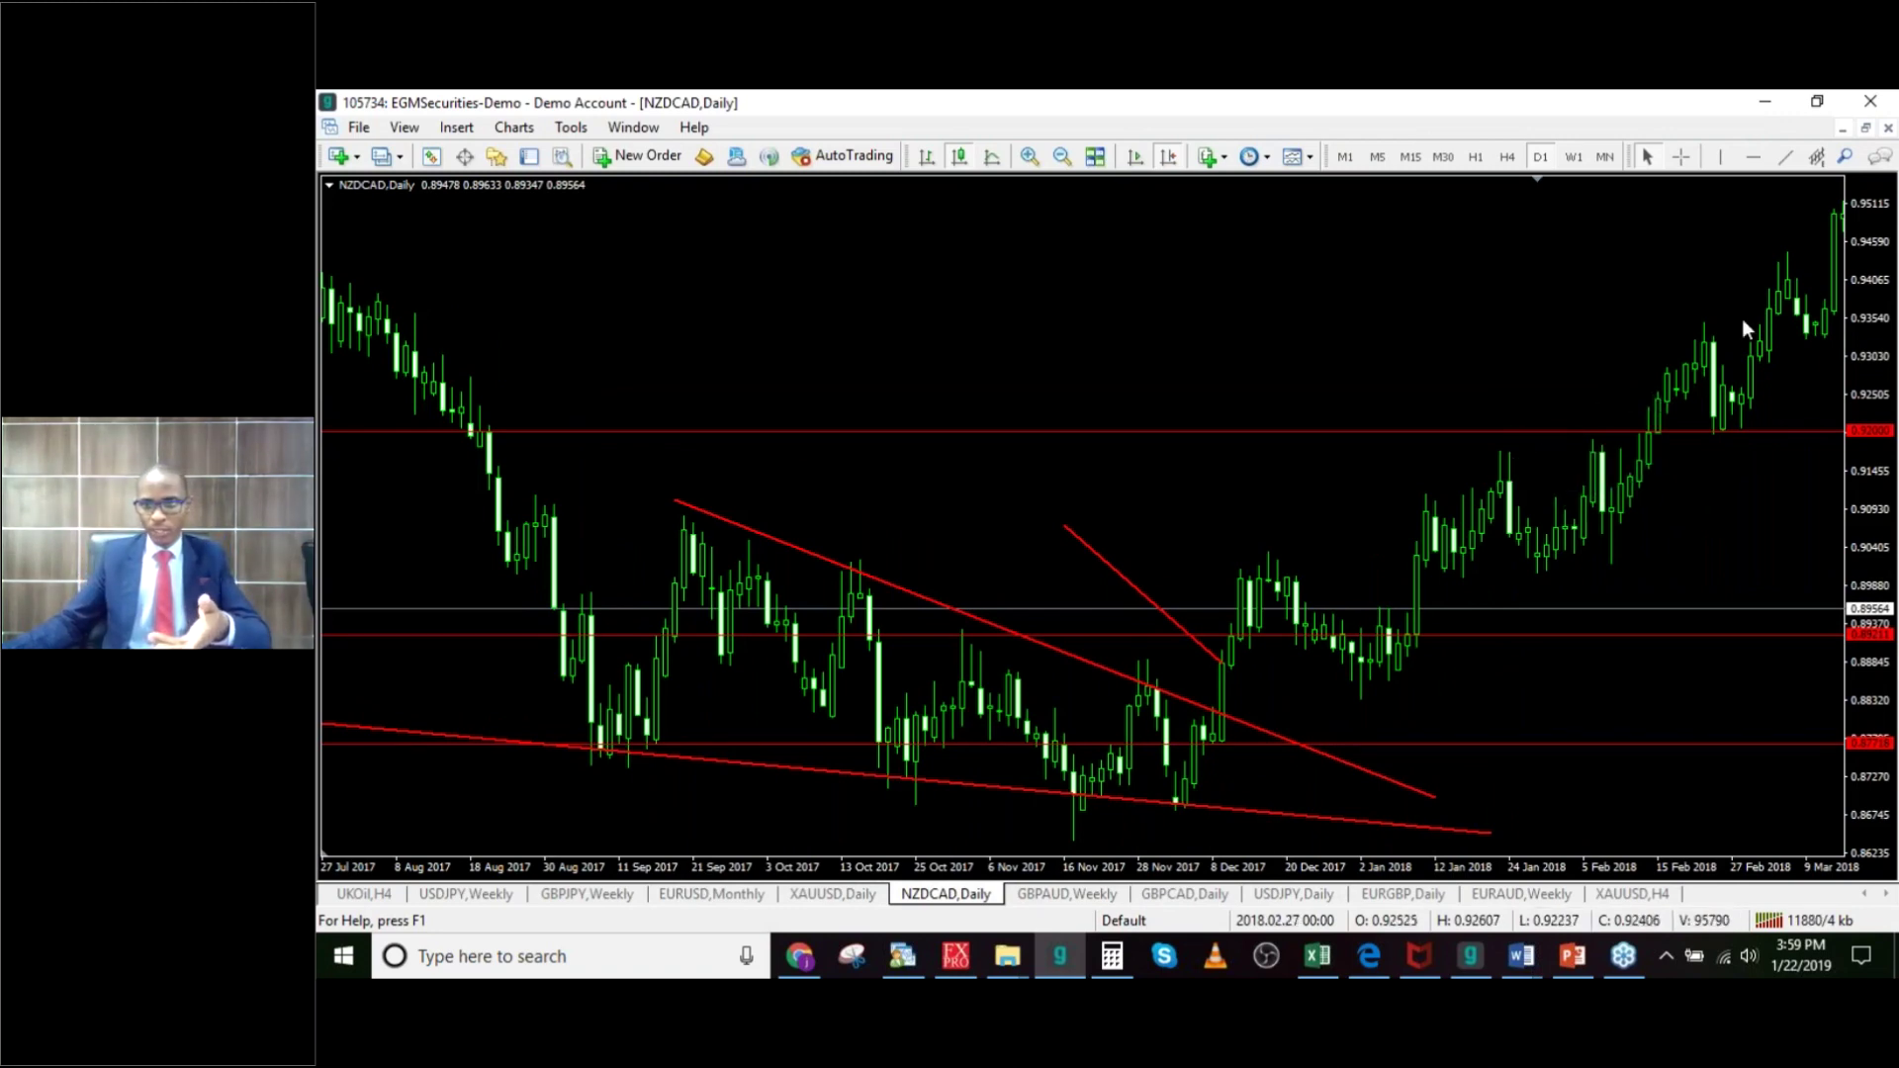
pyautogui.moveTo(1739, 297); pyautogui.dragTo(1525, 314)
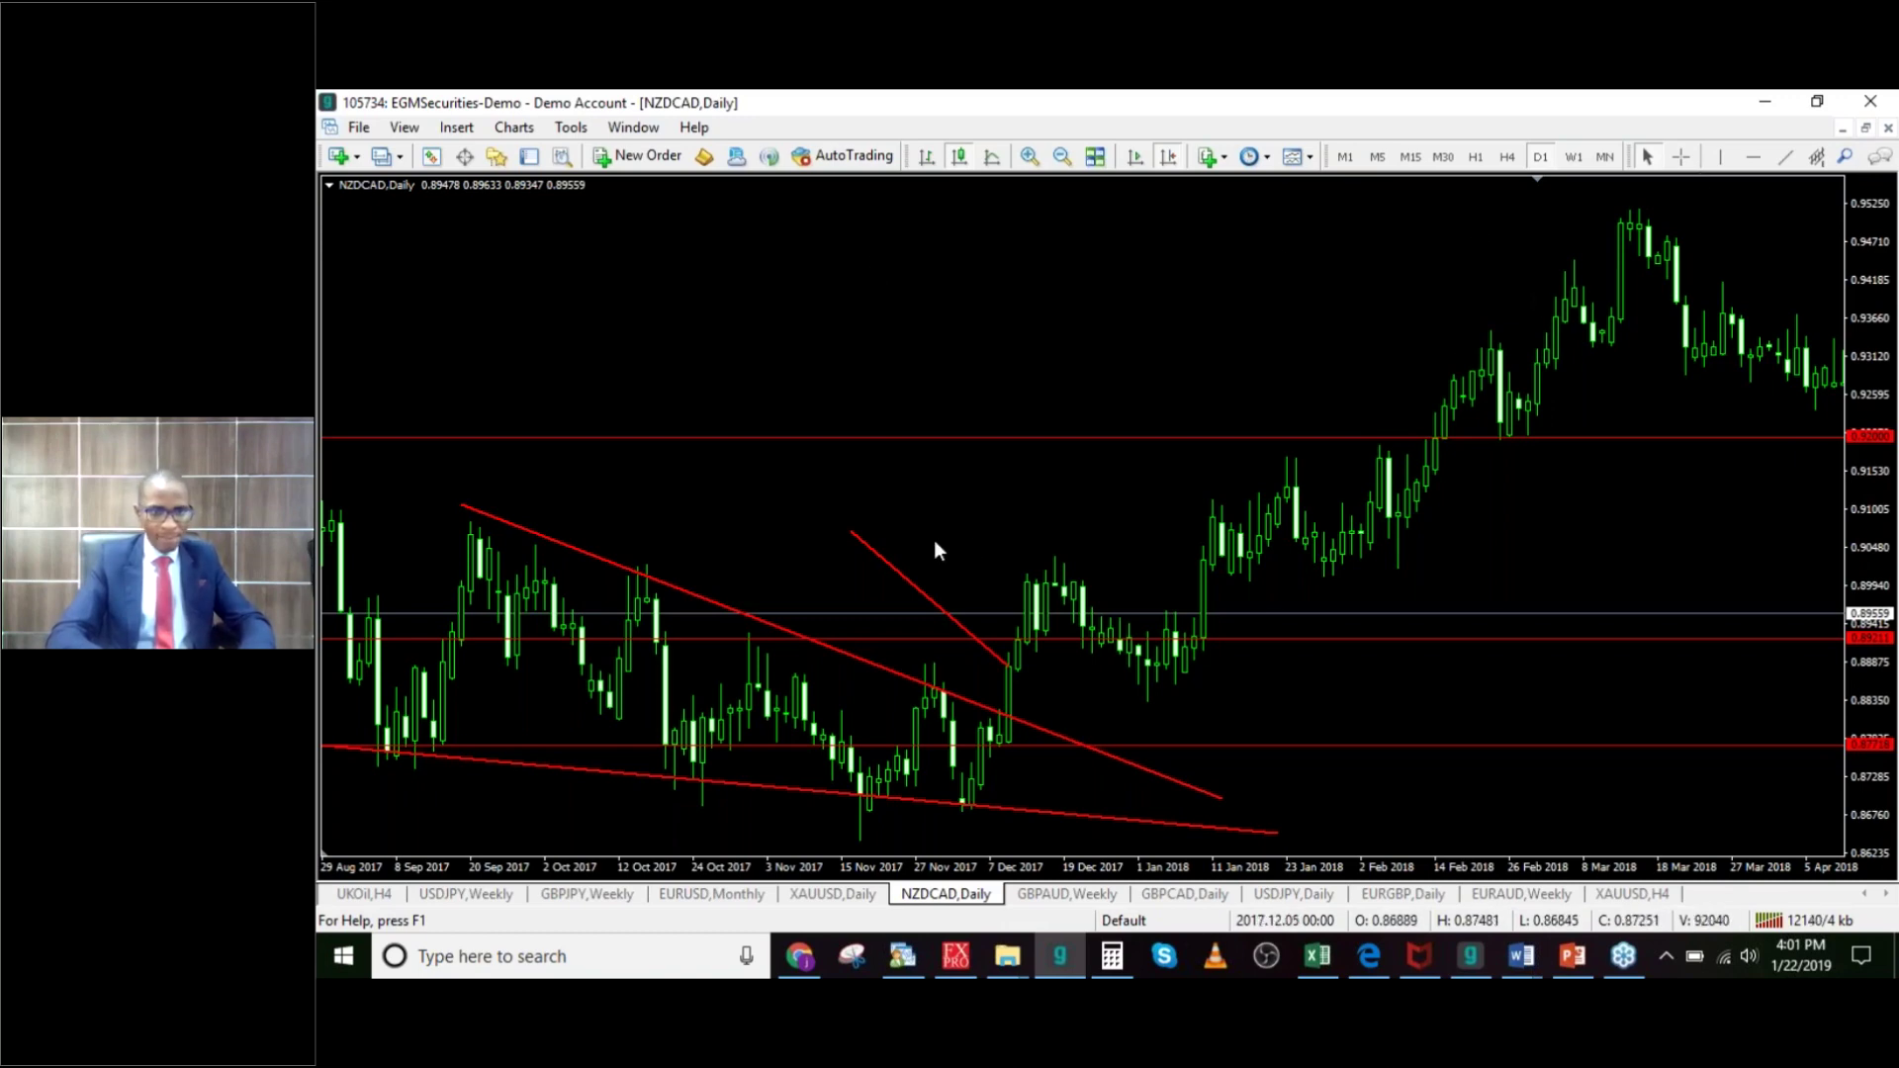
pyautogui.moveTo(849, 531); pyautogui.dragTo(1036, 584)
pyautogui.moveTo(1009, 665); pyautogui.dragTo(1182, 673)
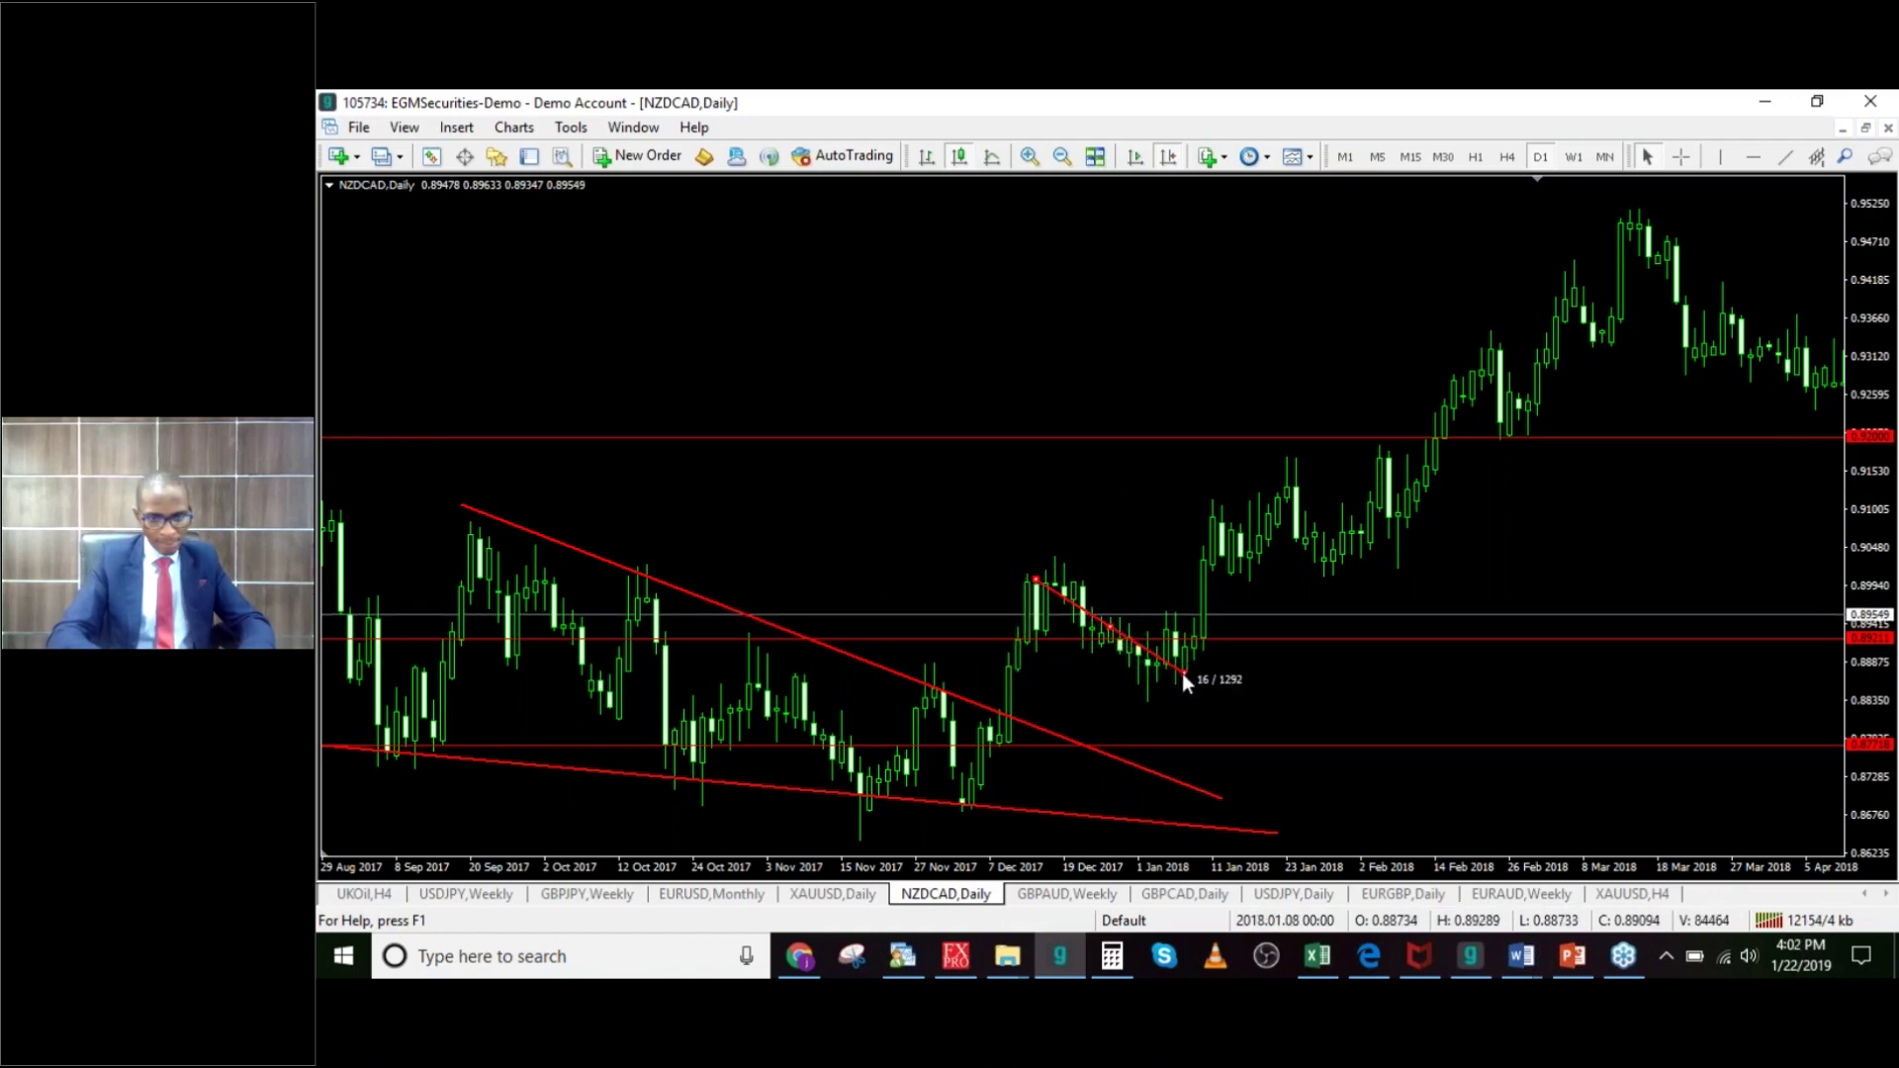
pyautogui.moveTo(1183, 672); pyautogui.dragTo(1202, 661)
pyautogui.moveTo(1035, 580); pyautogui.dragTo(1039, 554)
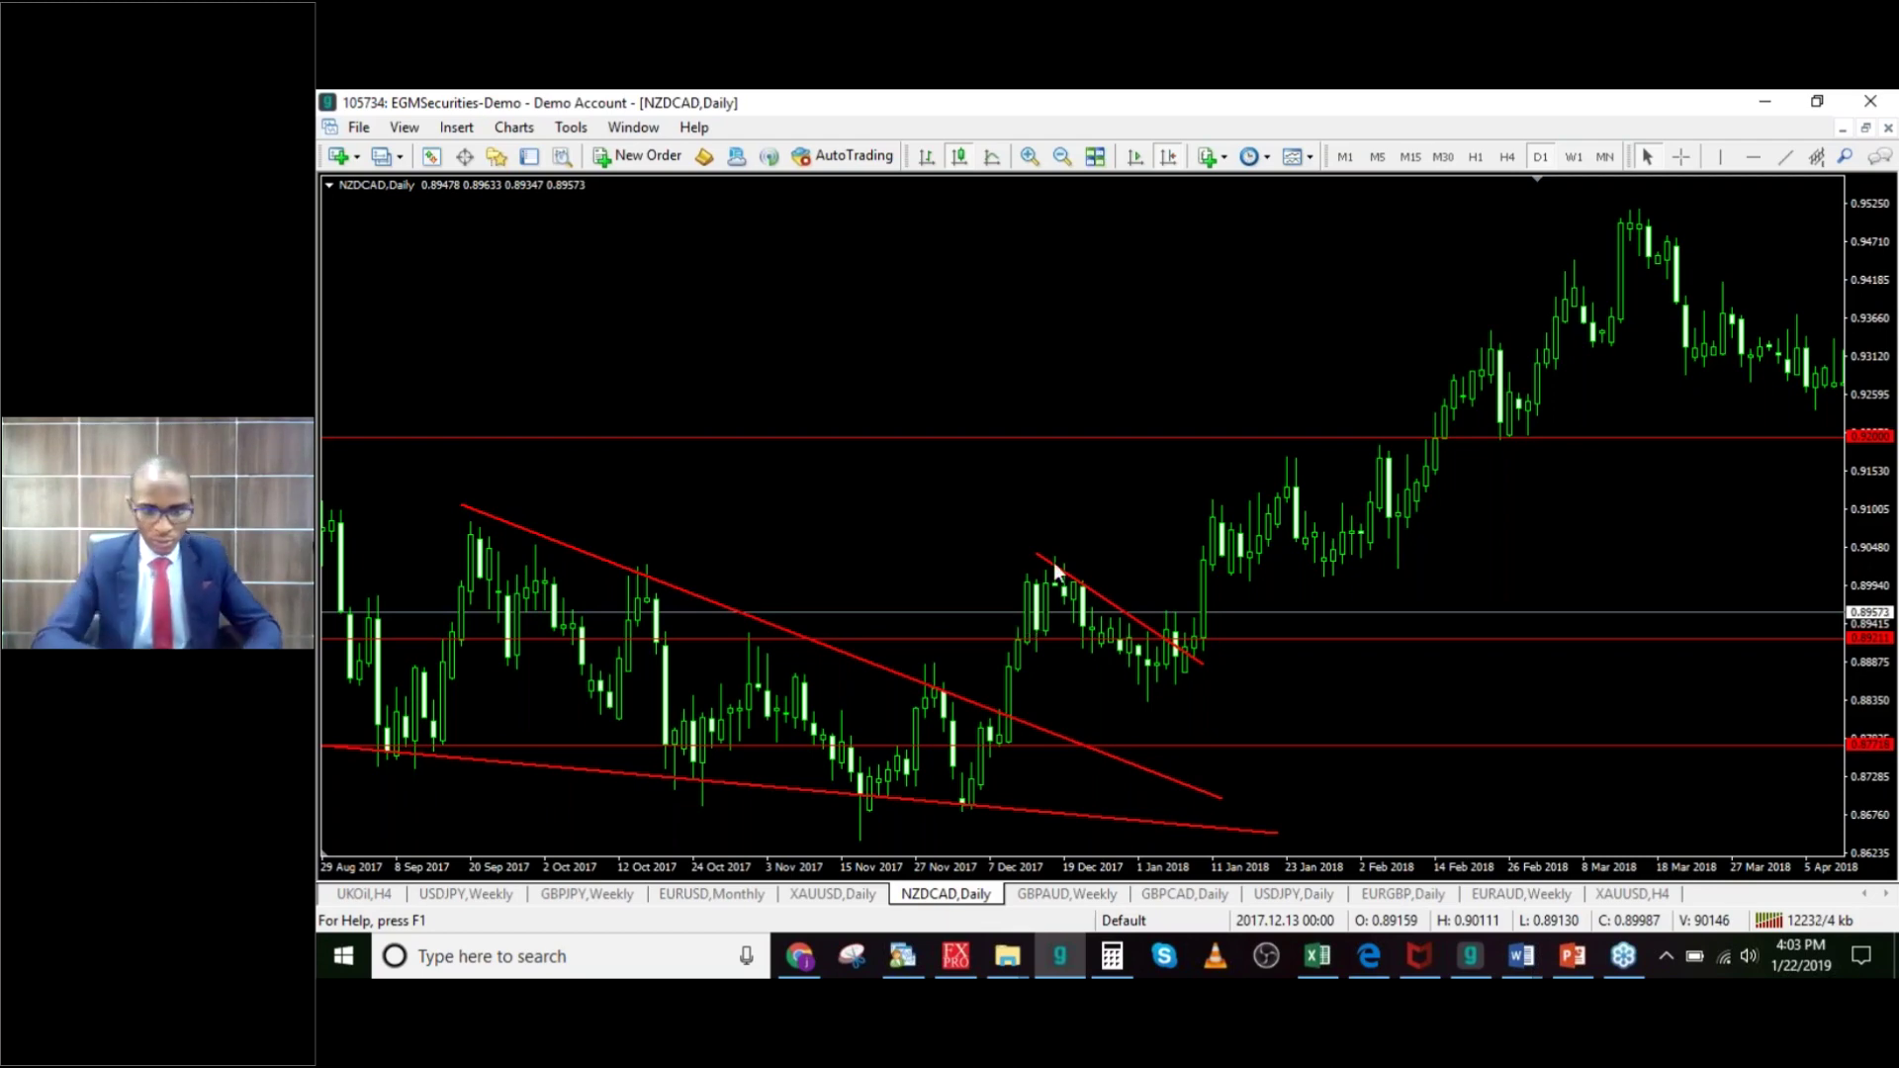
pyautogui.moveTo(1050, 587)
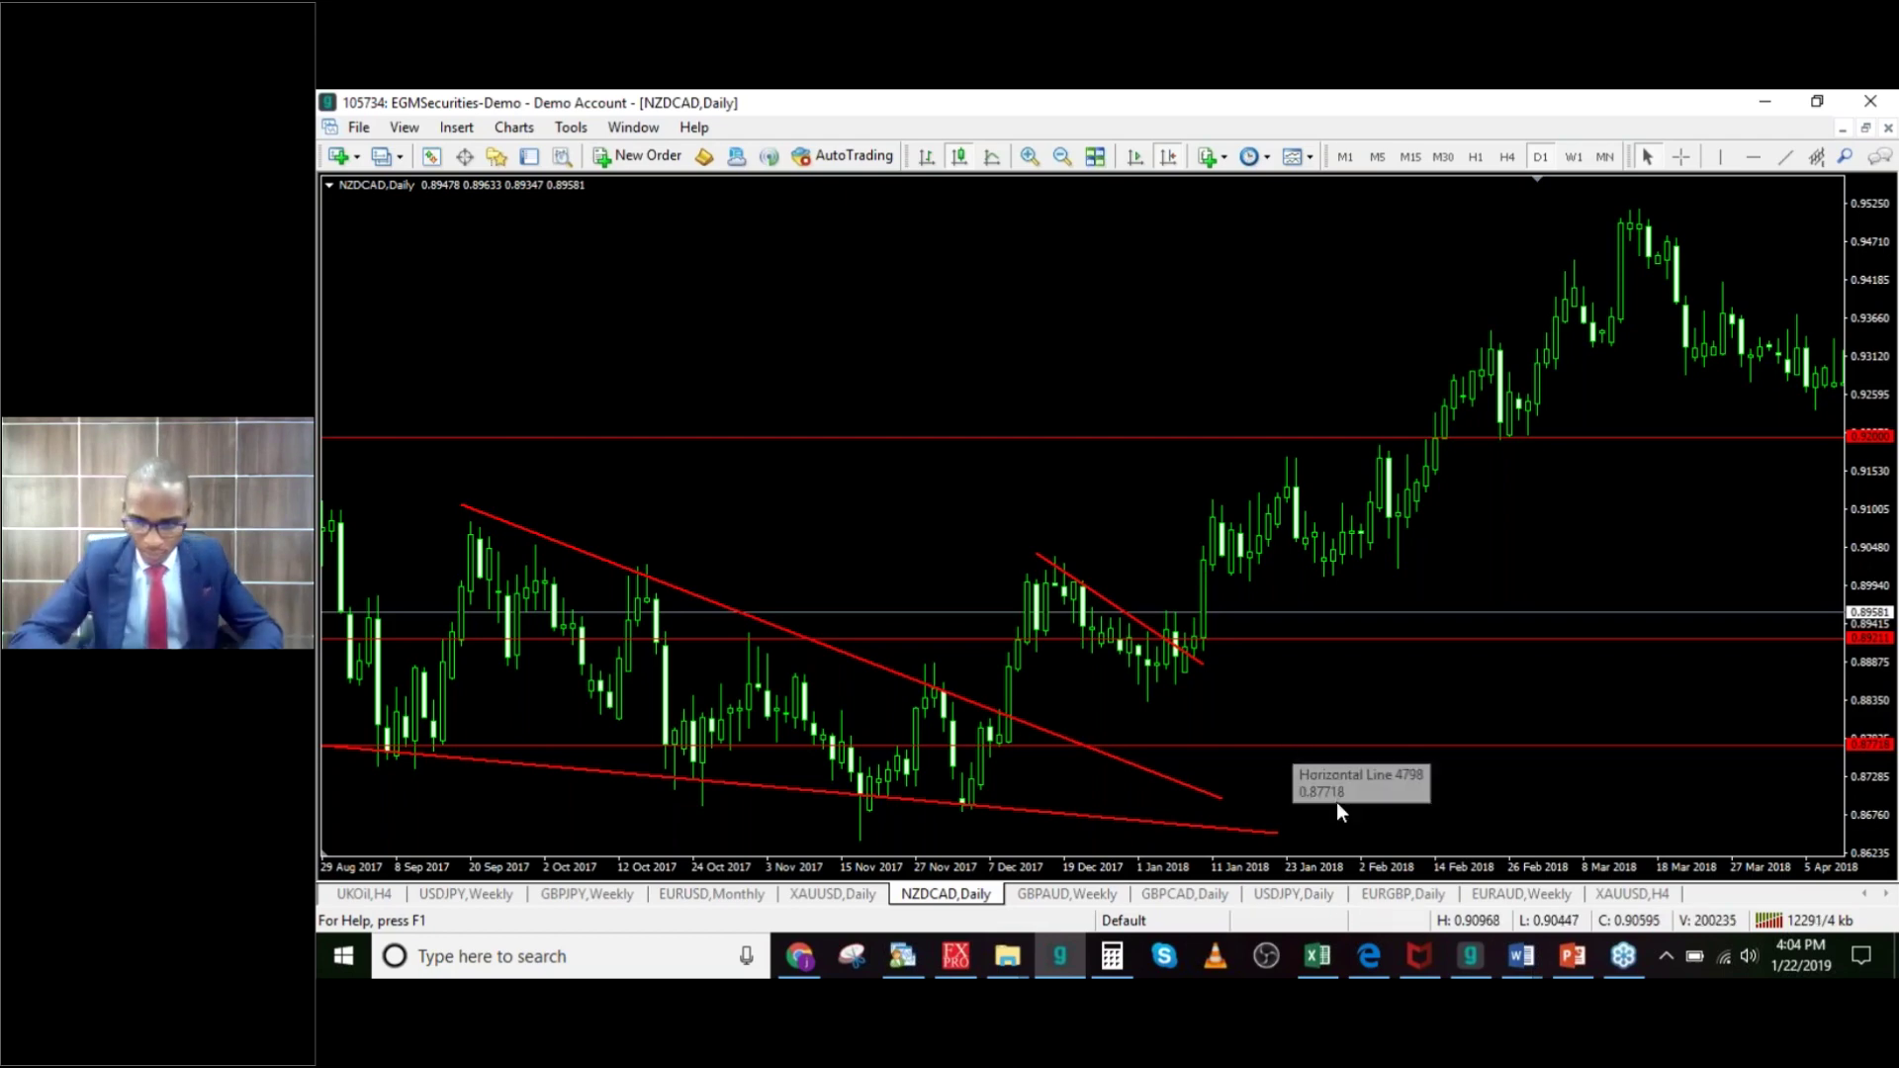
# Step: Switch to the PowerPoint presentation, glance at the fake break-out example on slide 10, and go back to slide 9
pyautogui.click(1569, 954)
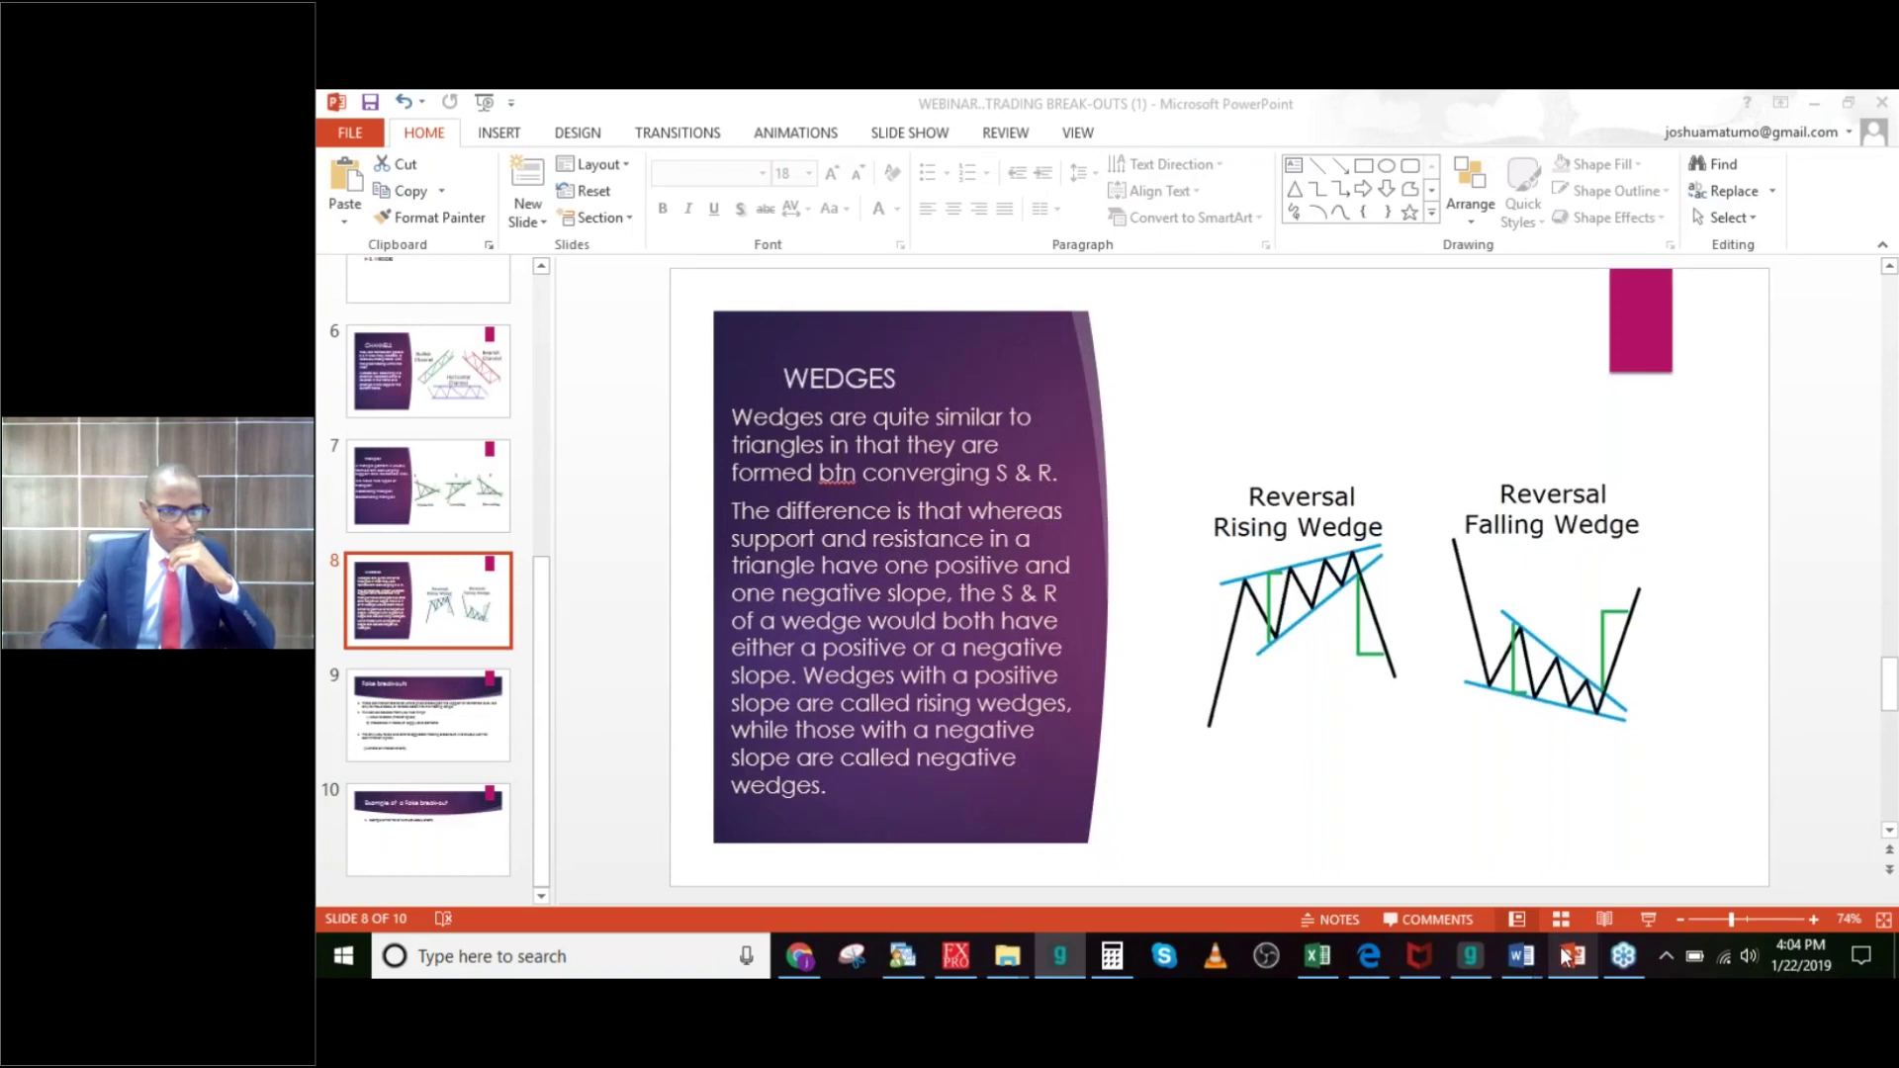
pyautogui.click(432, 732)
pyautogui.press('Down')
pyautogui.click(410, 734)
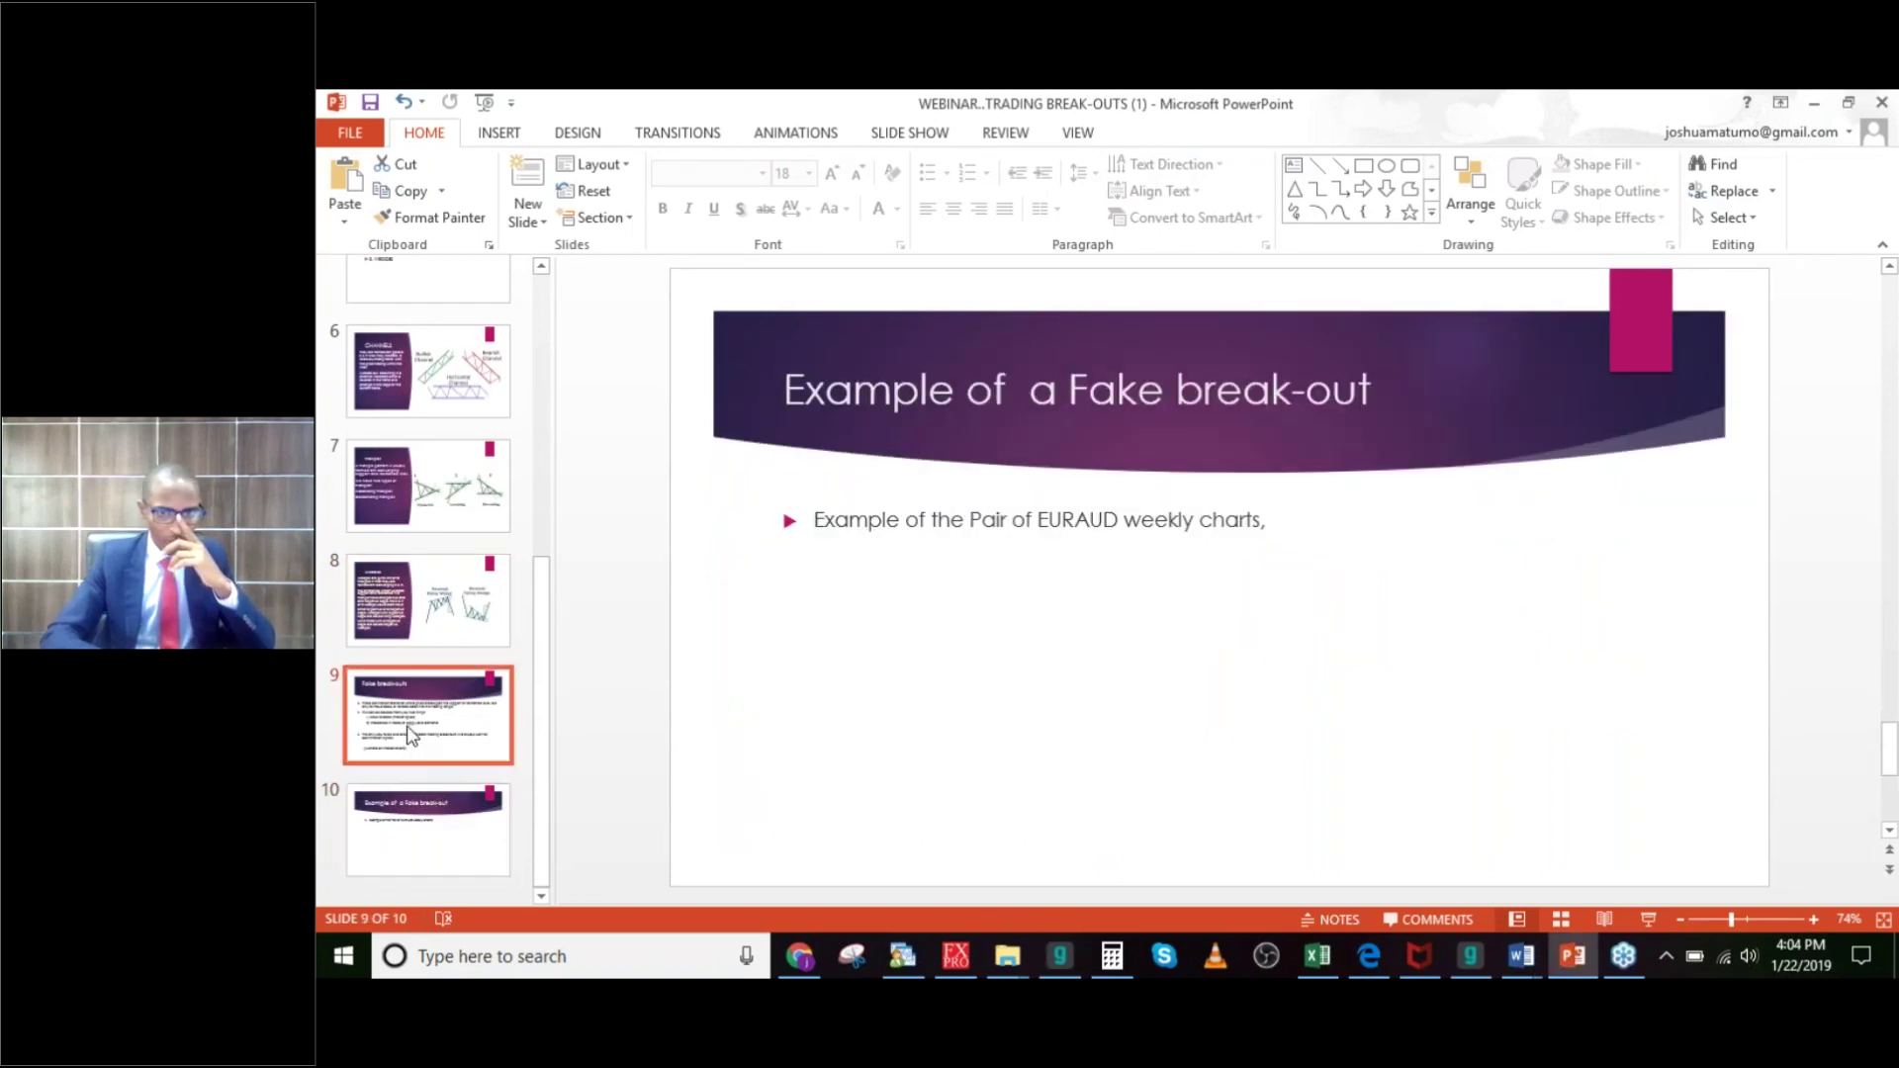
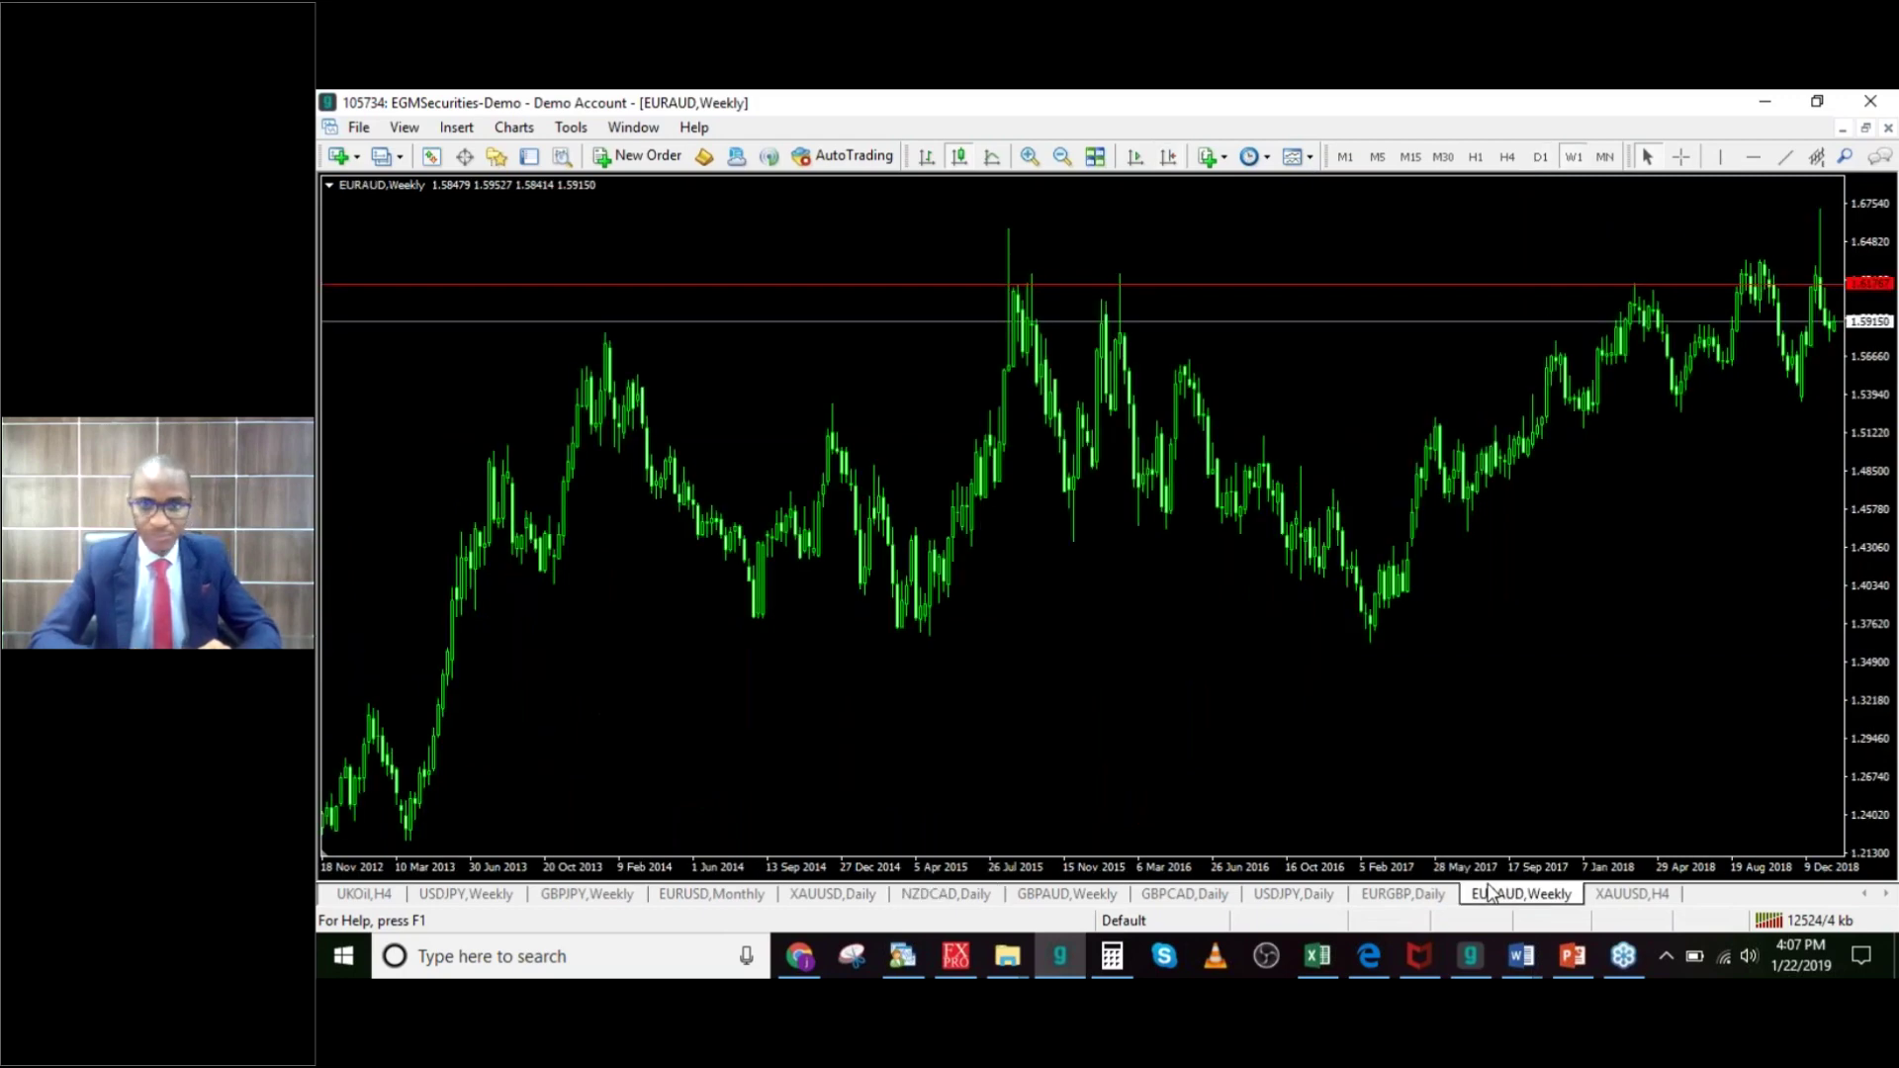
# Step: On the EURAUD weekly chart, draw a short slanted trendline from the 30 December 2018 candle at the horizontal line down below the price
pyautogui.click(1029, 156)
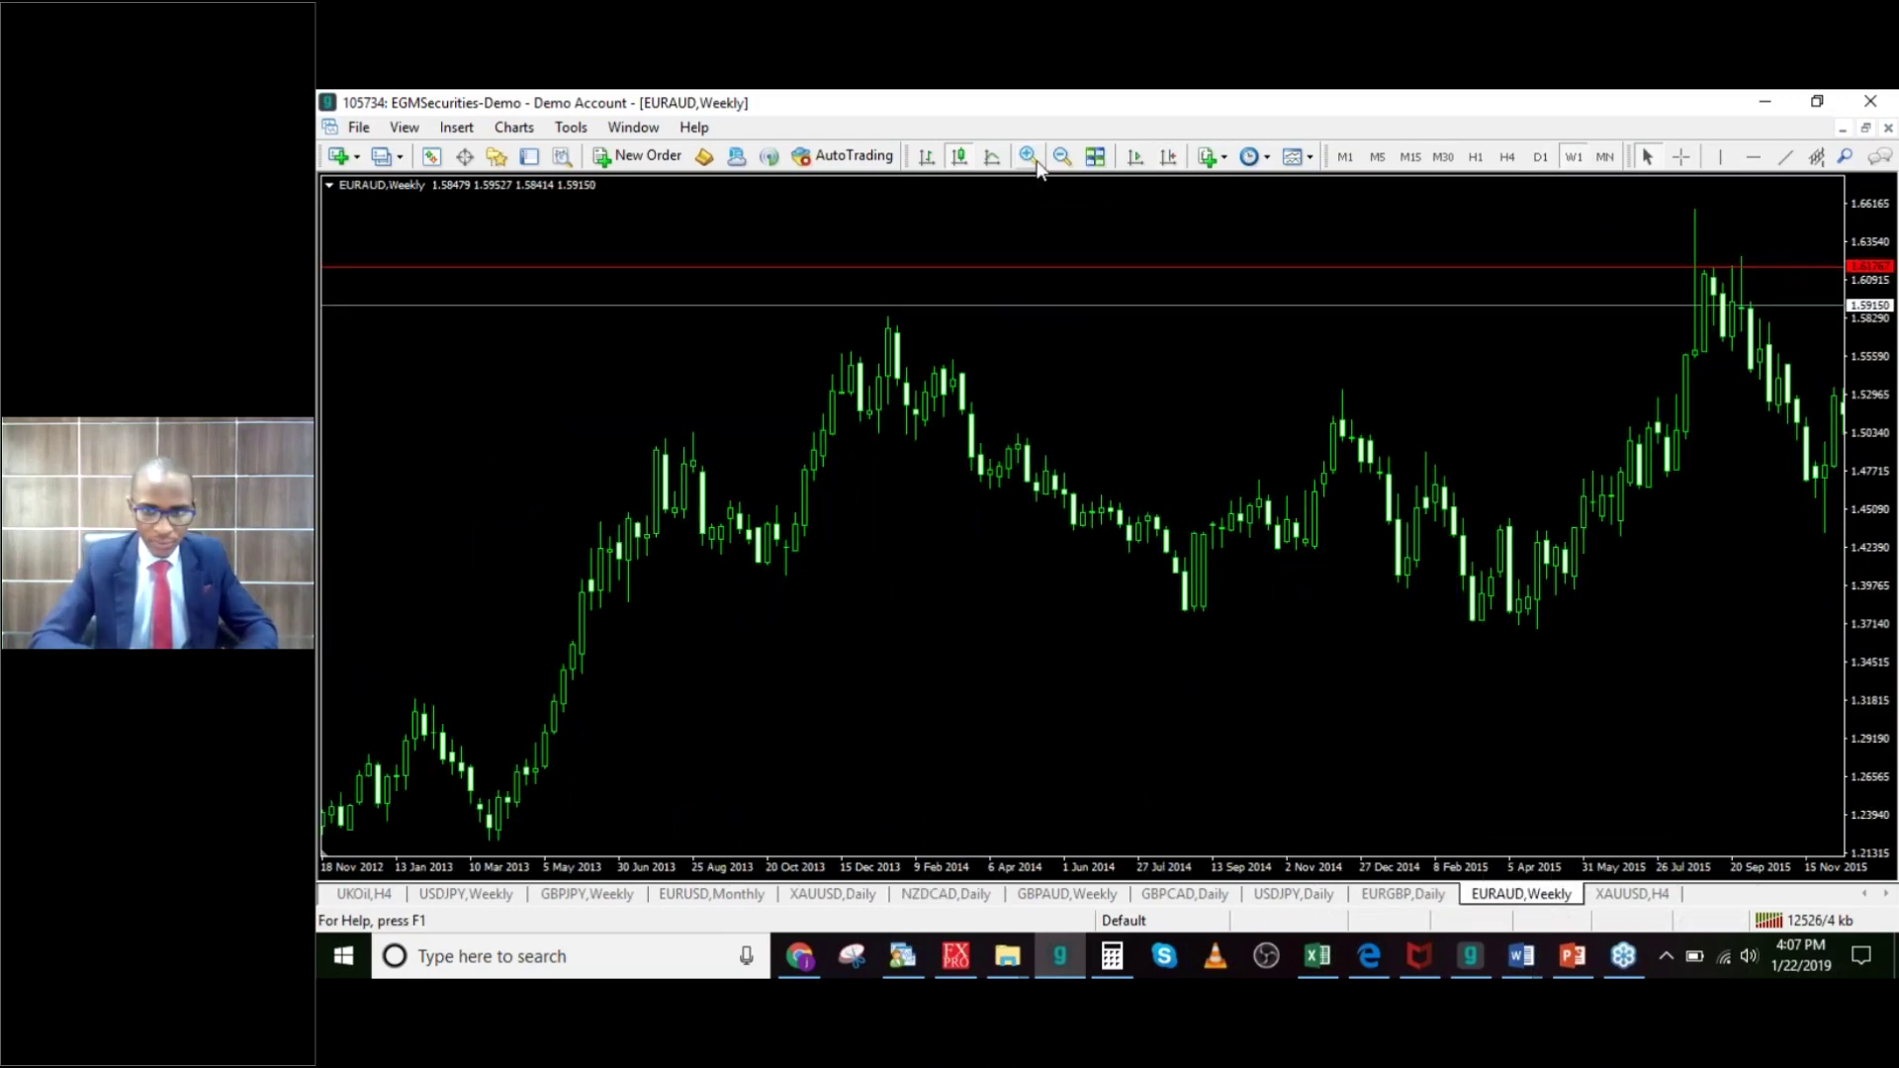
pyautogui.hscroll(-15, 1107, 323)
pyautogui.hscroll(10, 1107, 323)
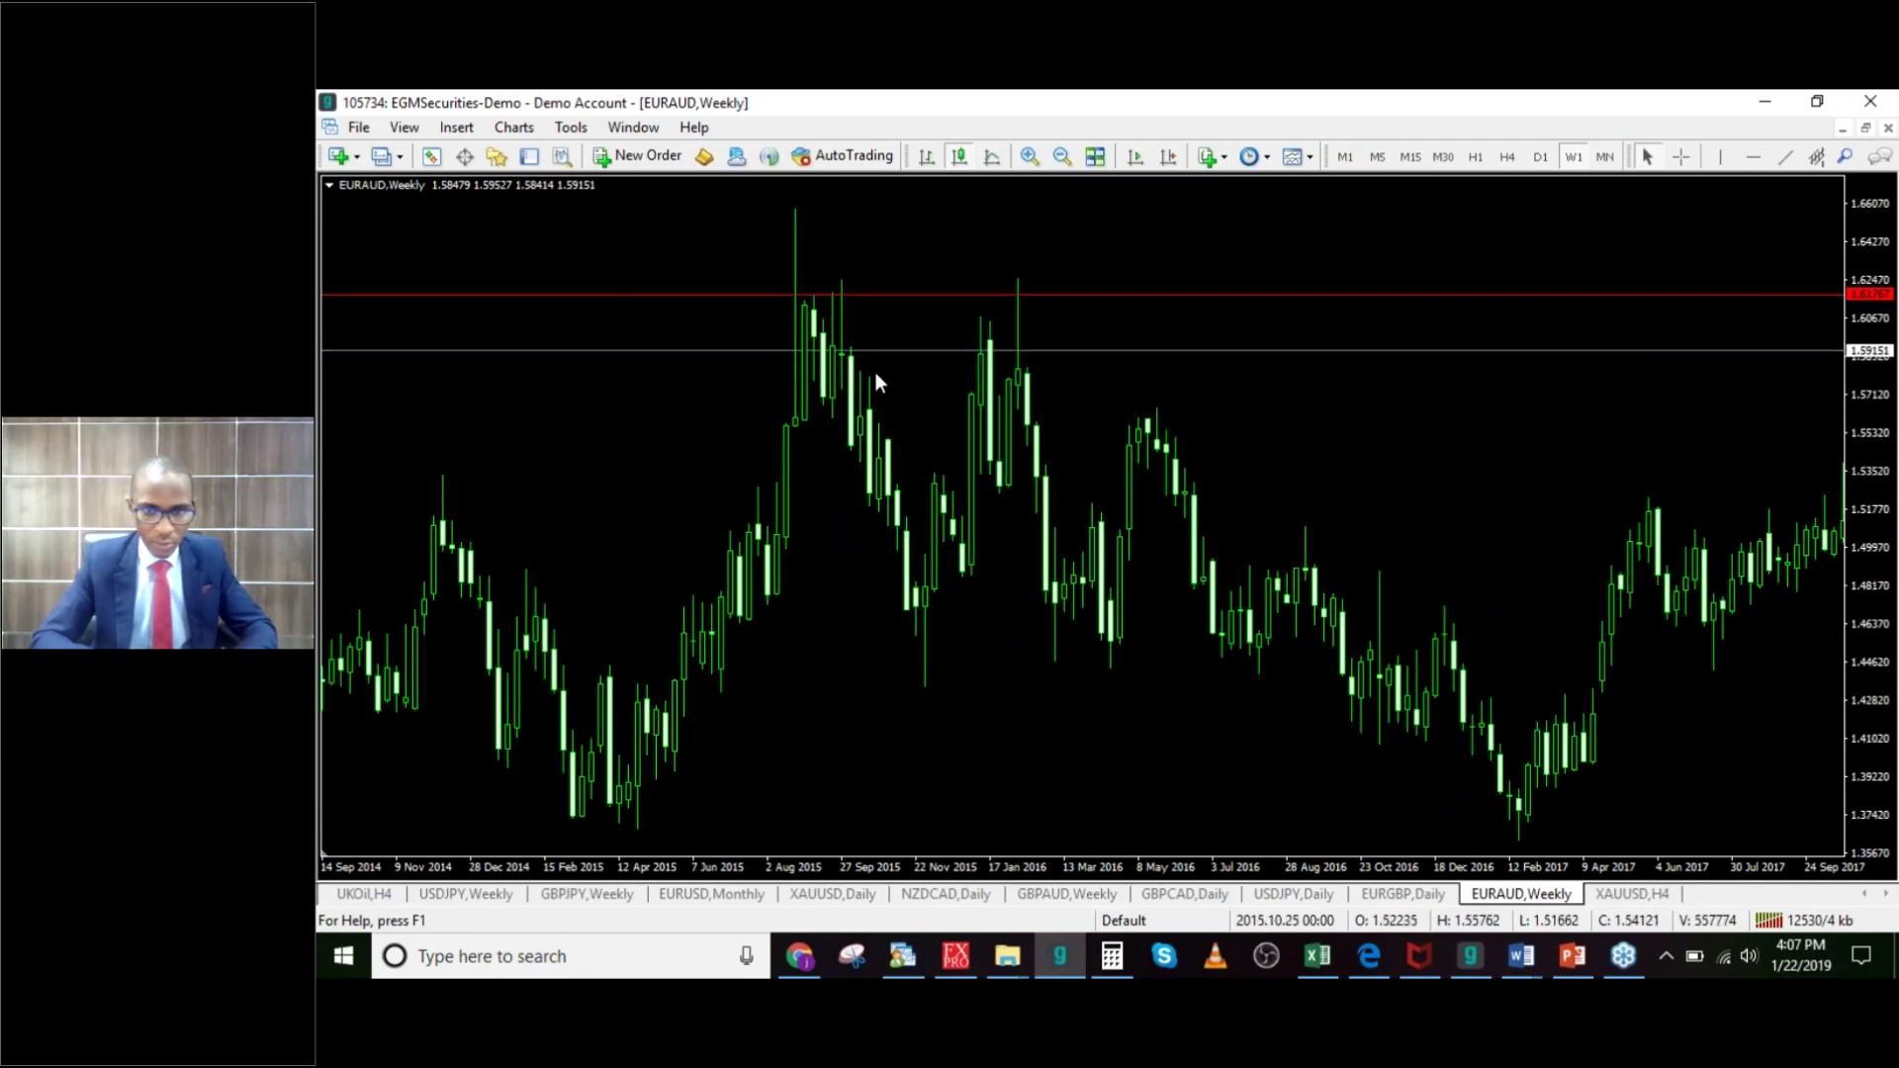
pyautogui.hscroll(7, 876, 371)
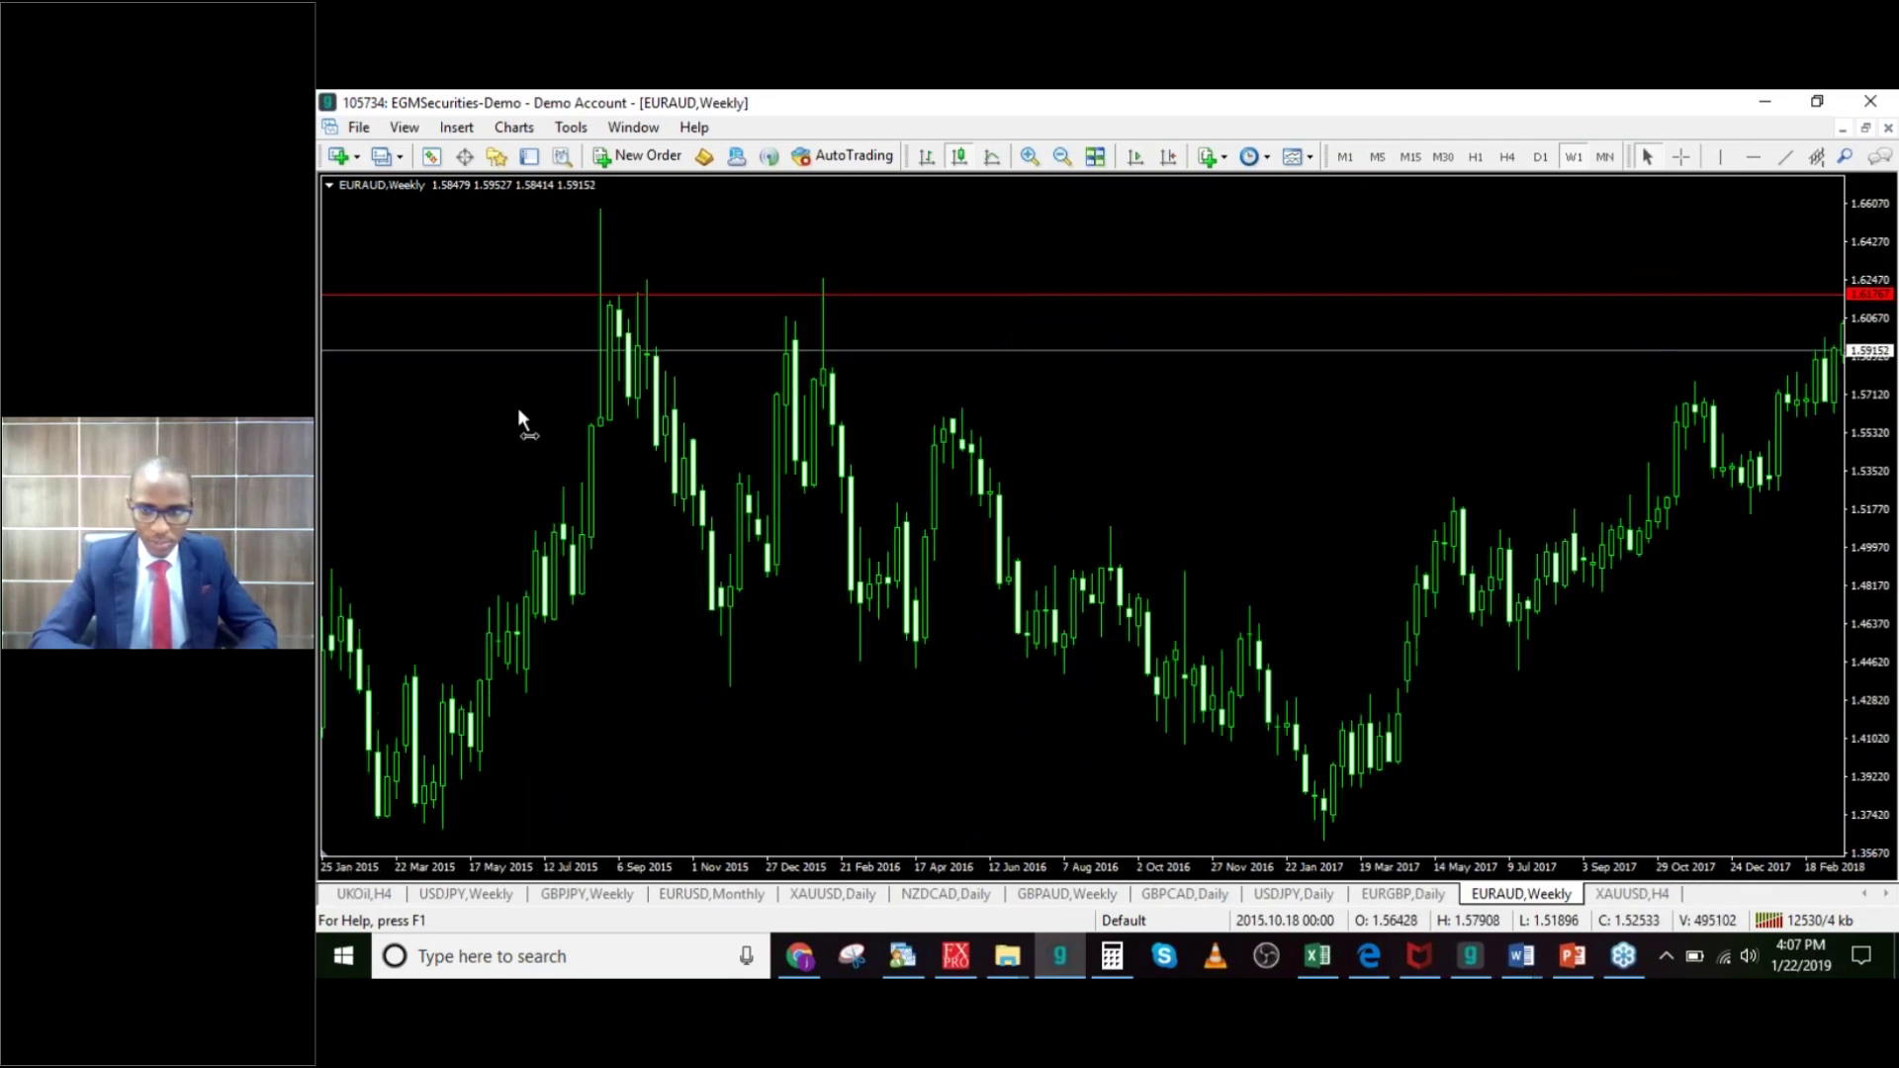
pyautogui.click(1060, 158)
pyautogui.hscroll(-6, 1078, 293)
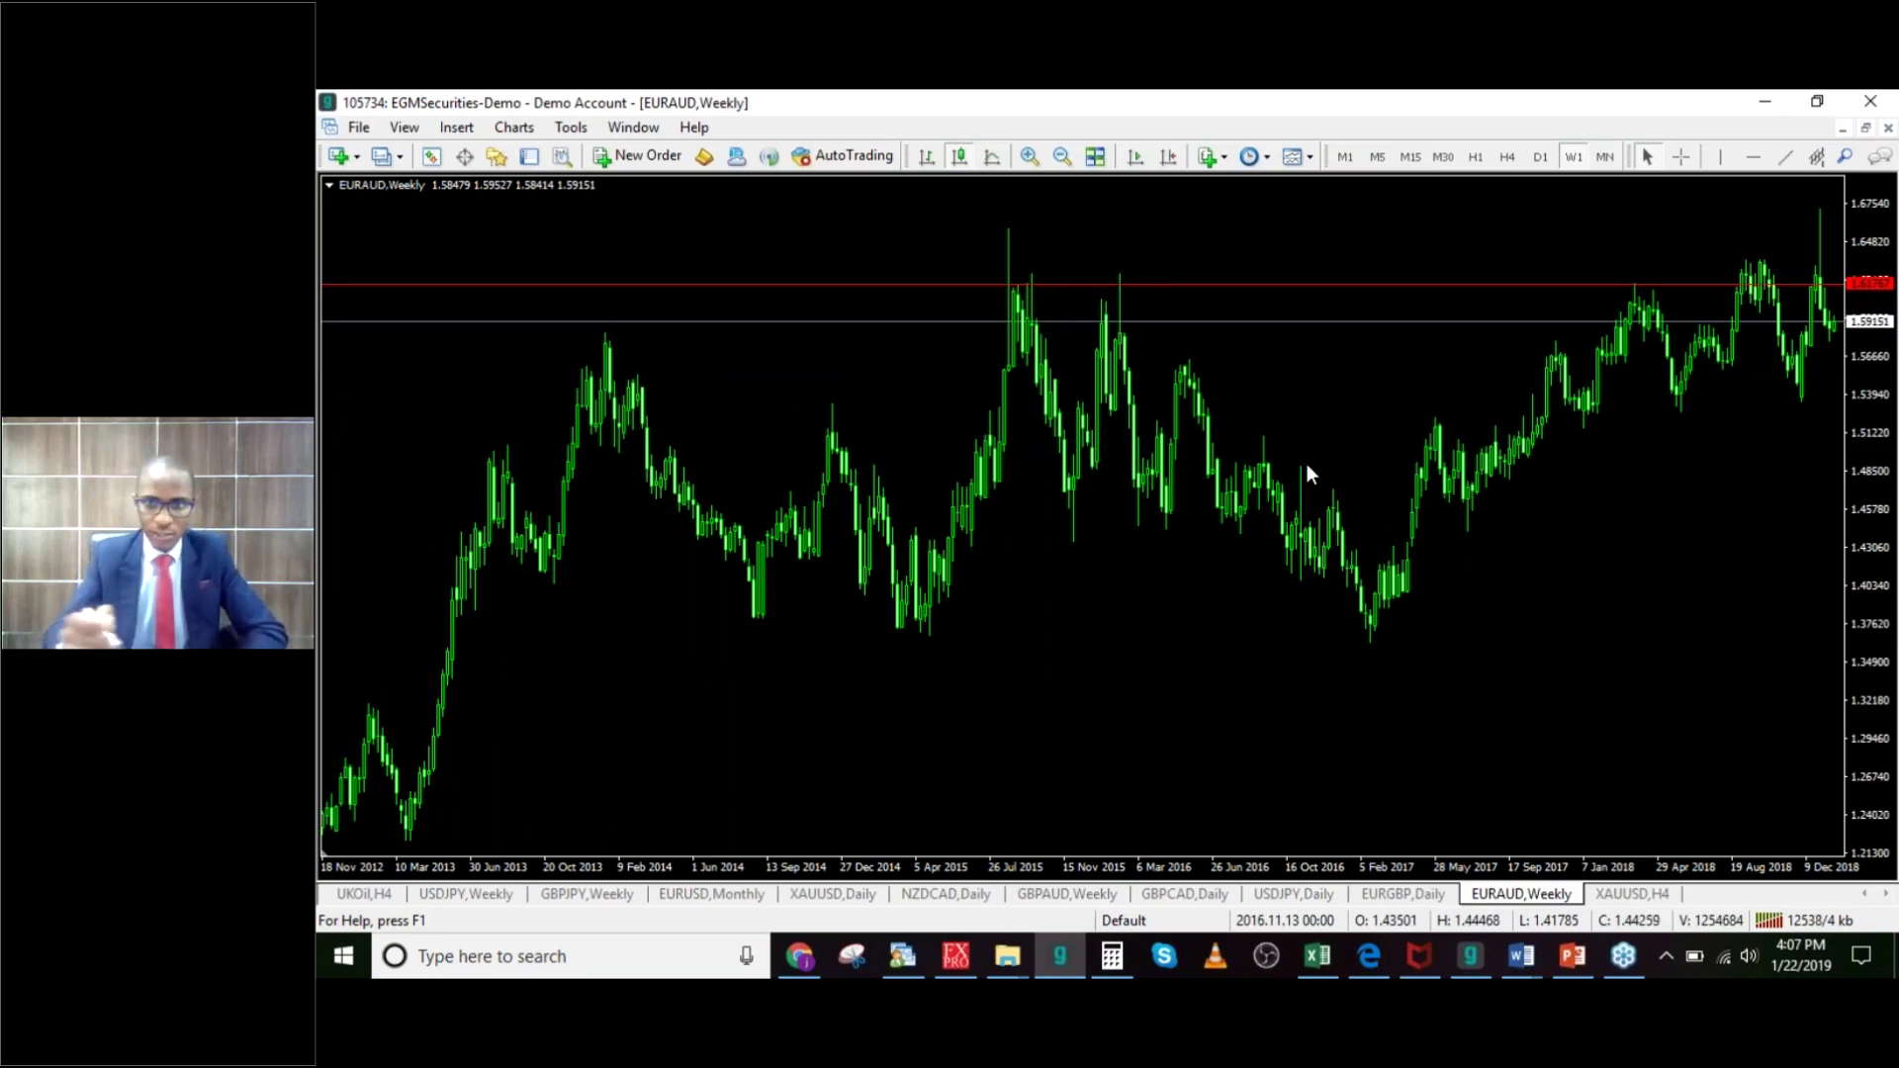
pyautogui.click(1777, 159)
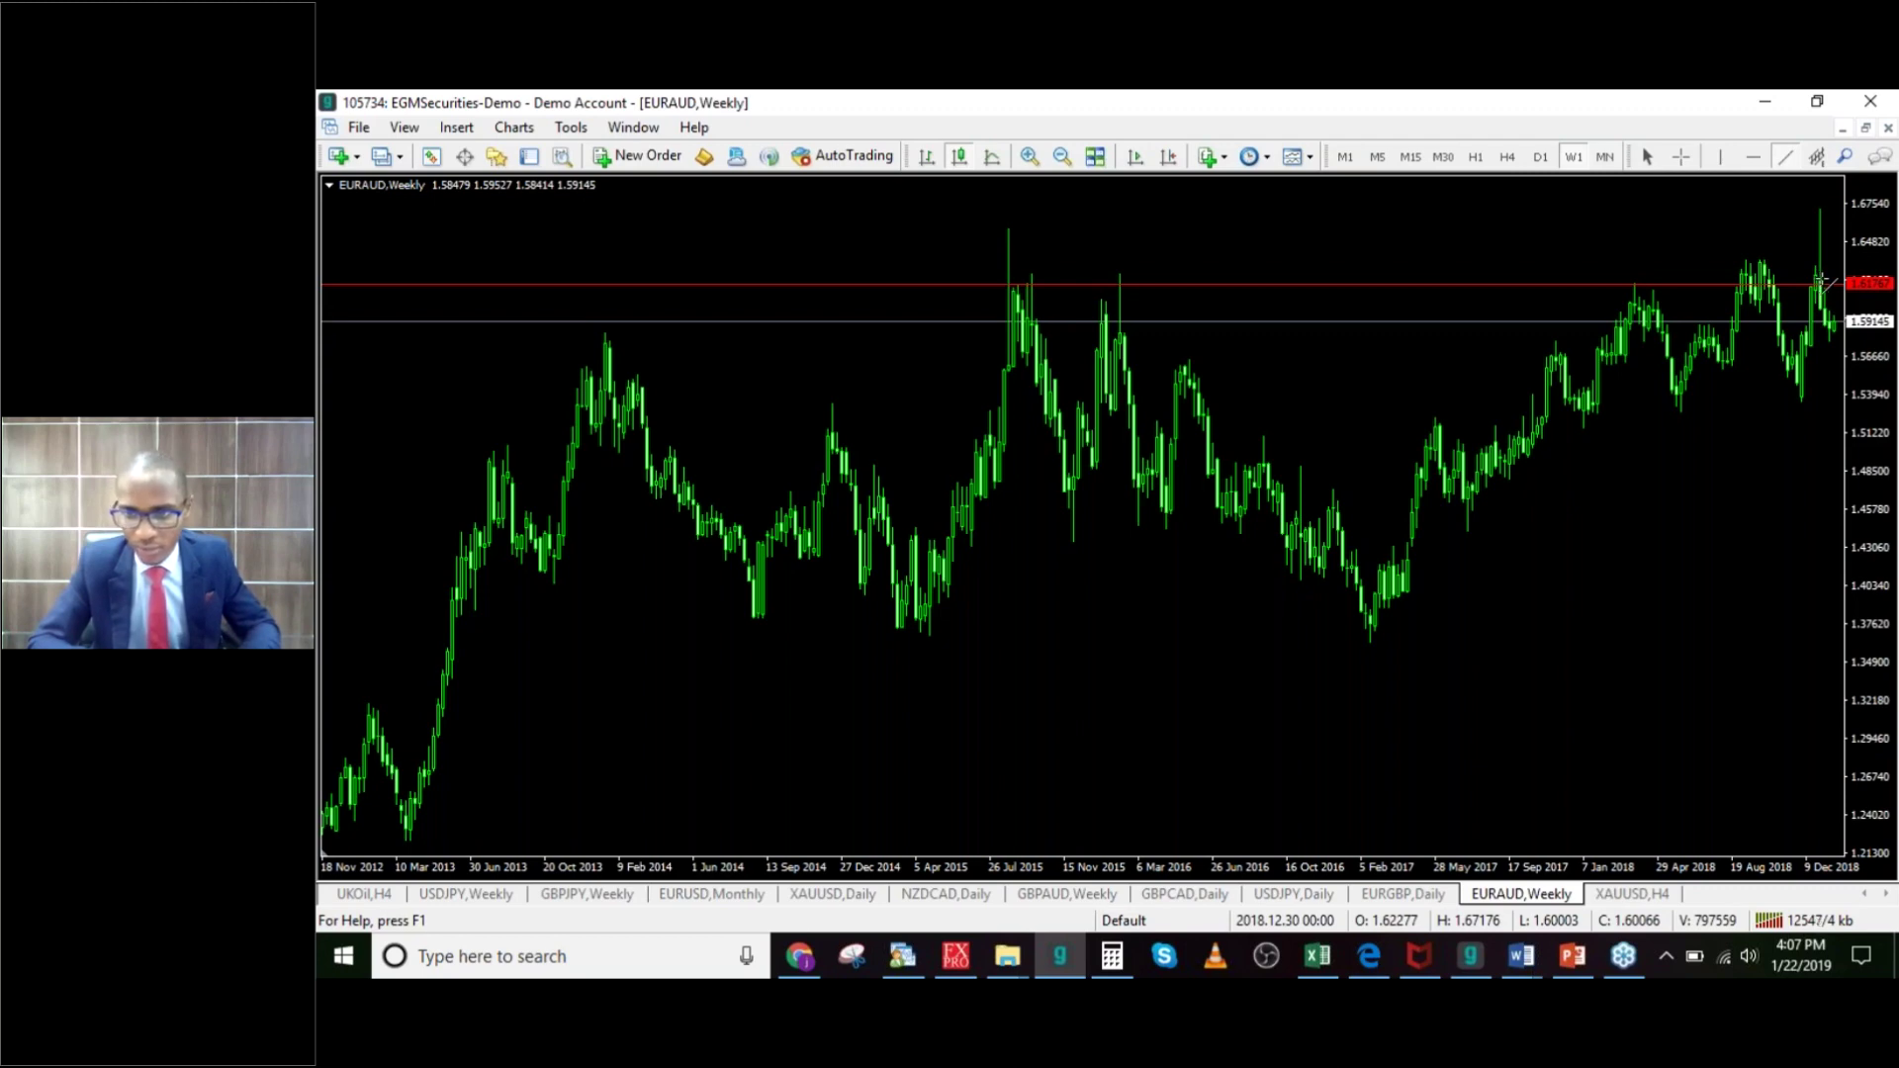
pyautogui.moveTo(1820, 283)
pyautogui.mouseDown()
pyautogui.moveTo(1807, 384)
pyautogui.moveTo(1743, 473)
pyautogui.mouseUp()
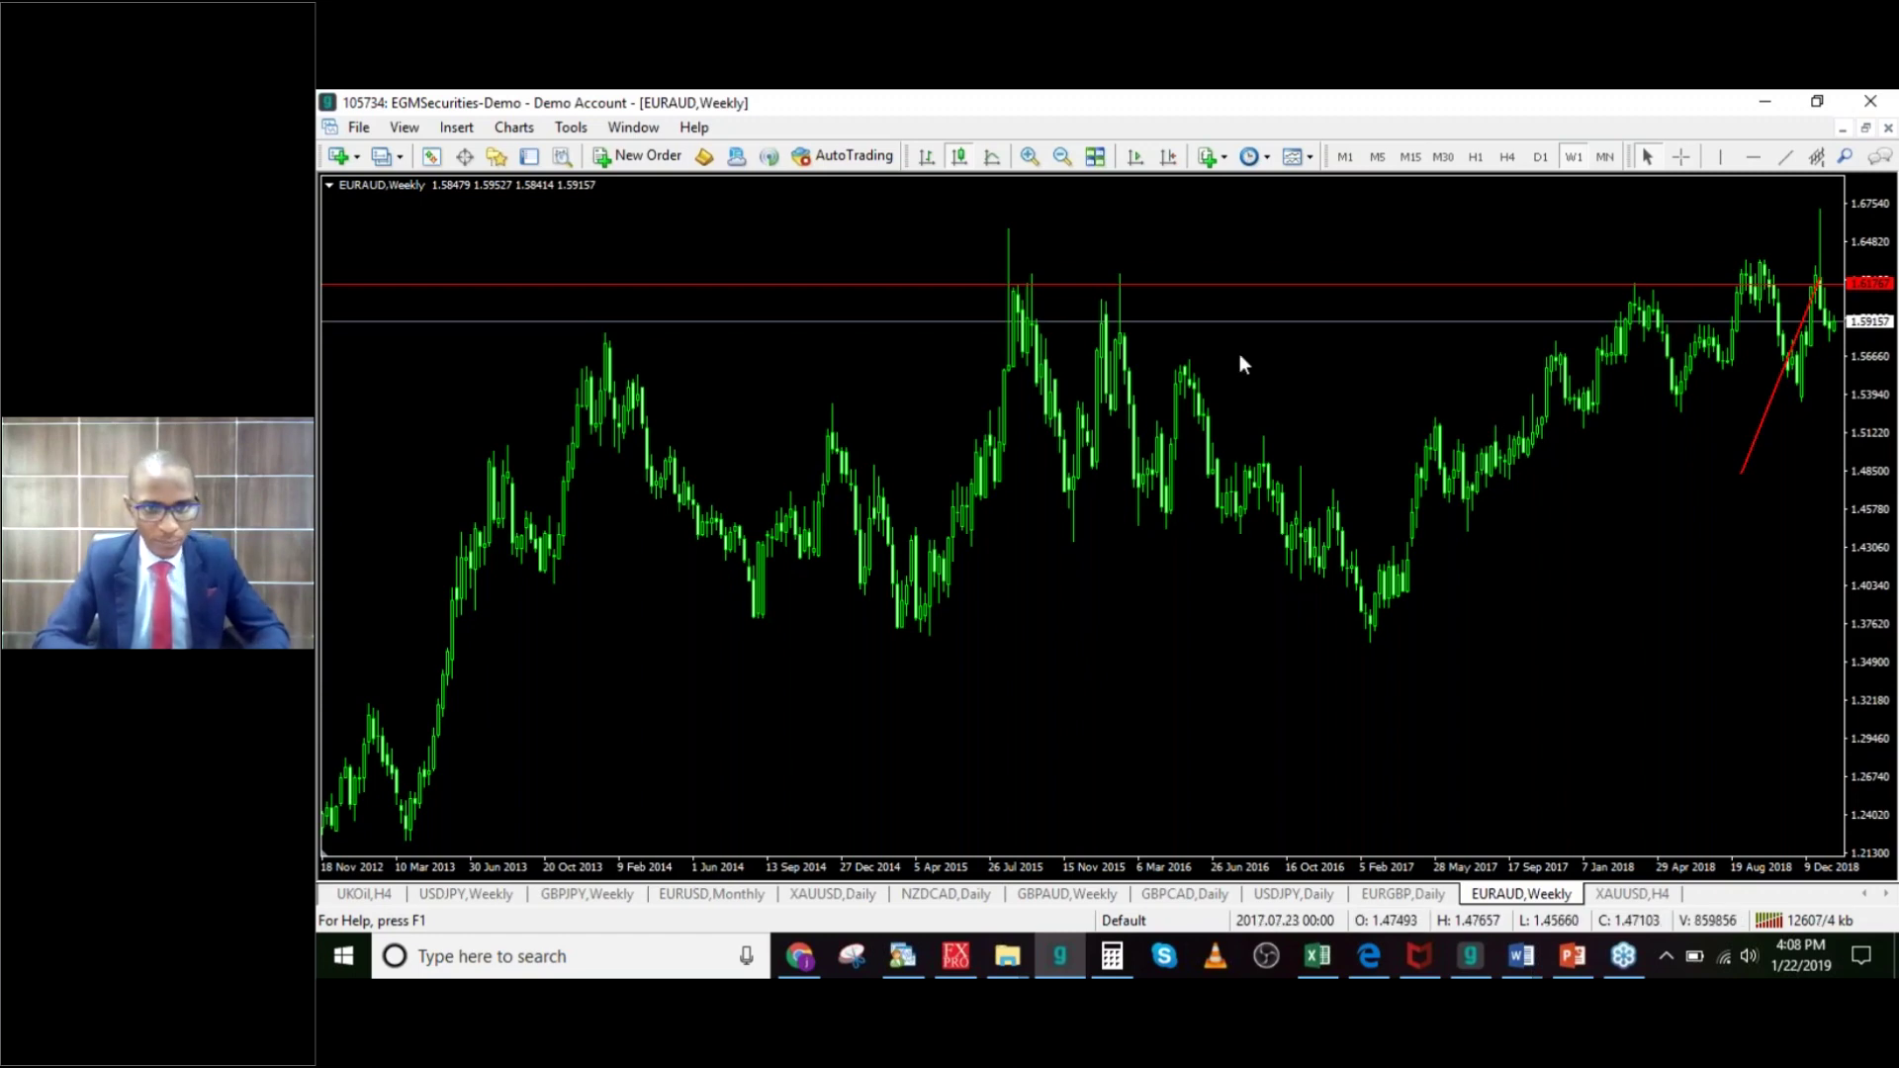
# Step: Examine the EURAUD weekly price history back to 2006 around the horizontal line, up to the latest candles
pyautogui.click(1062, 158)
pyautogui.moveTo(1021, 318); pyautogui.dragTo(940, 348)
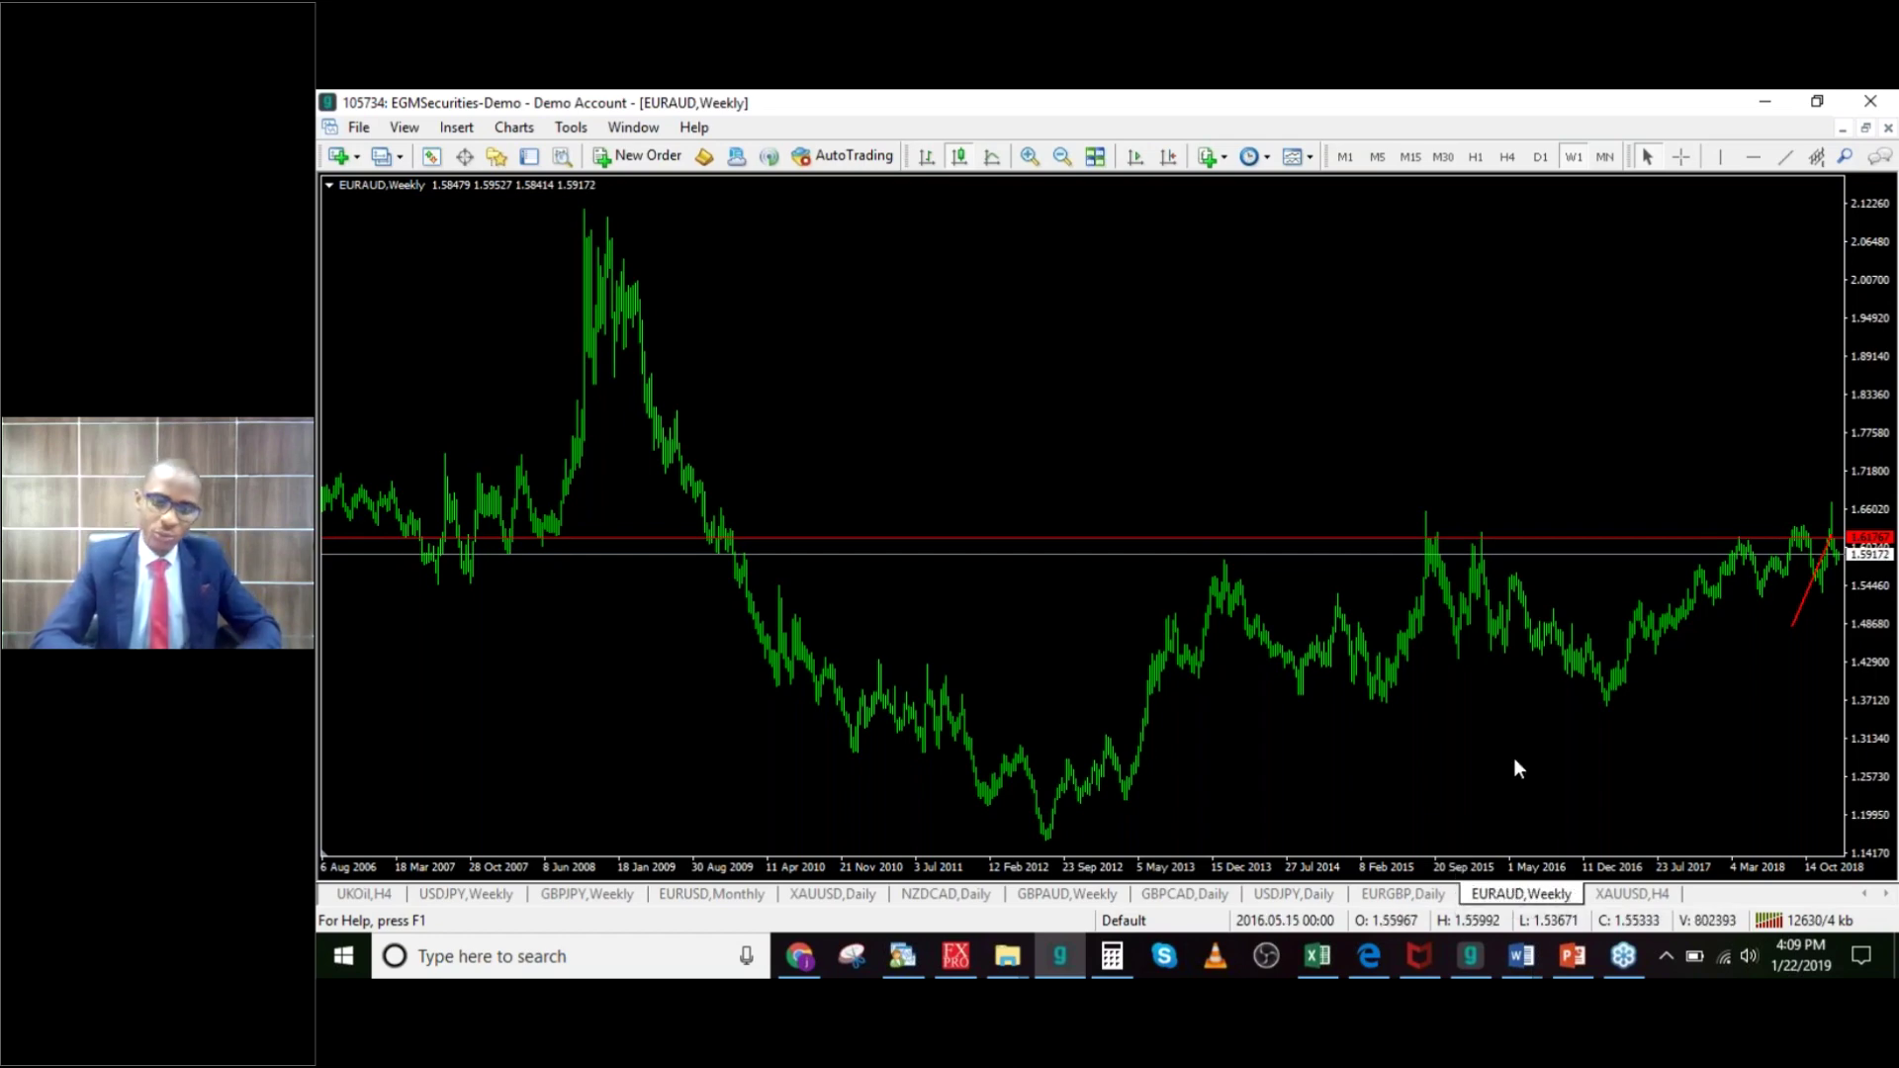
pyautogui.click(1028, 157)
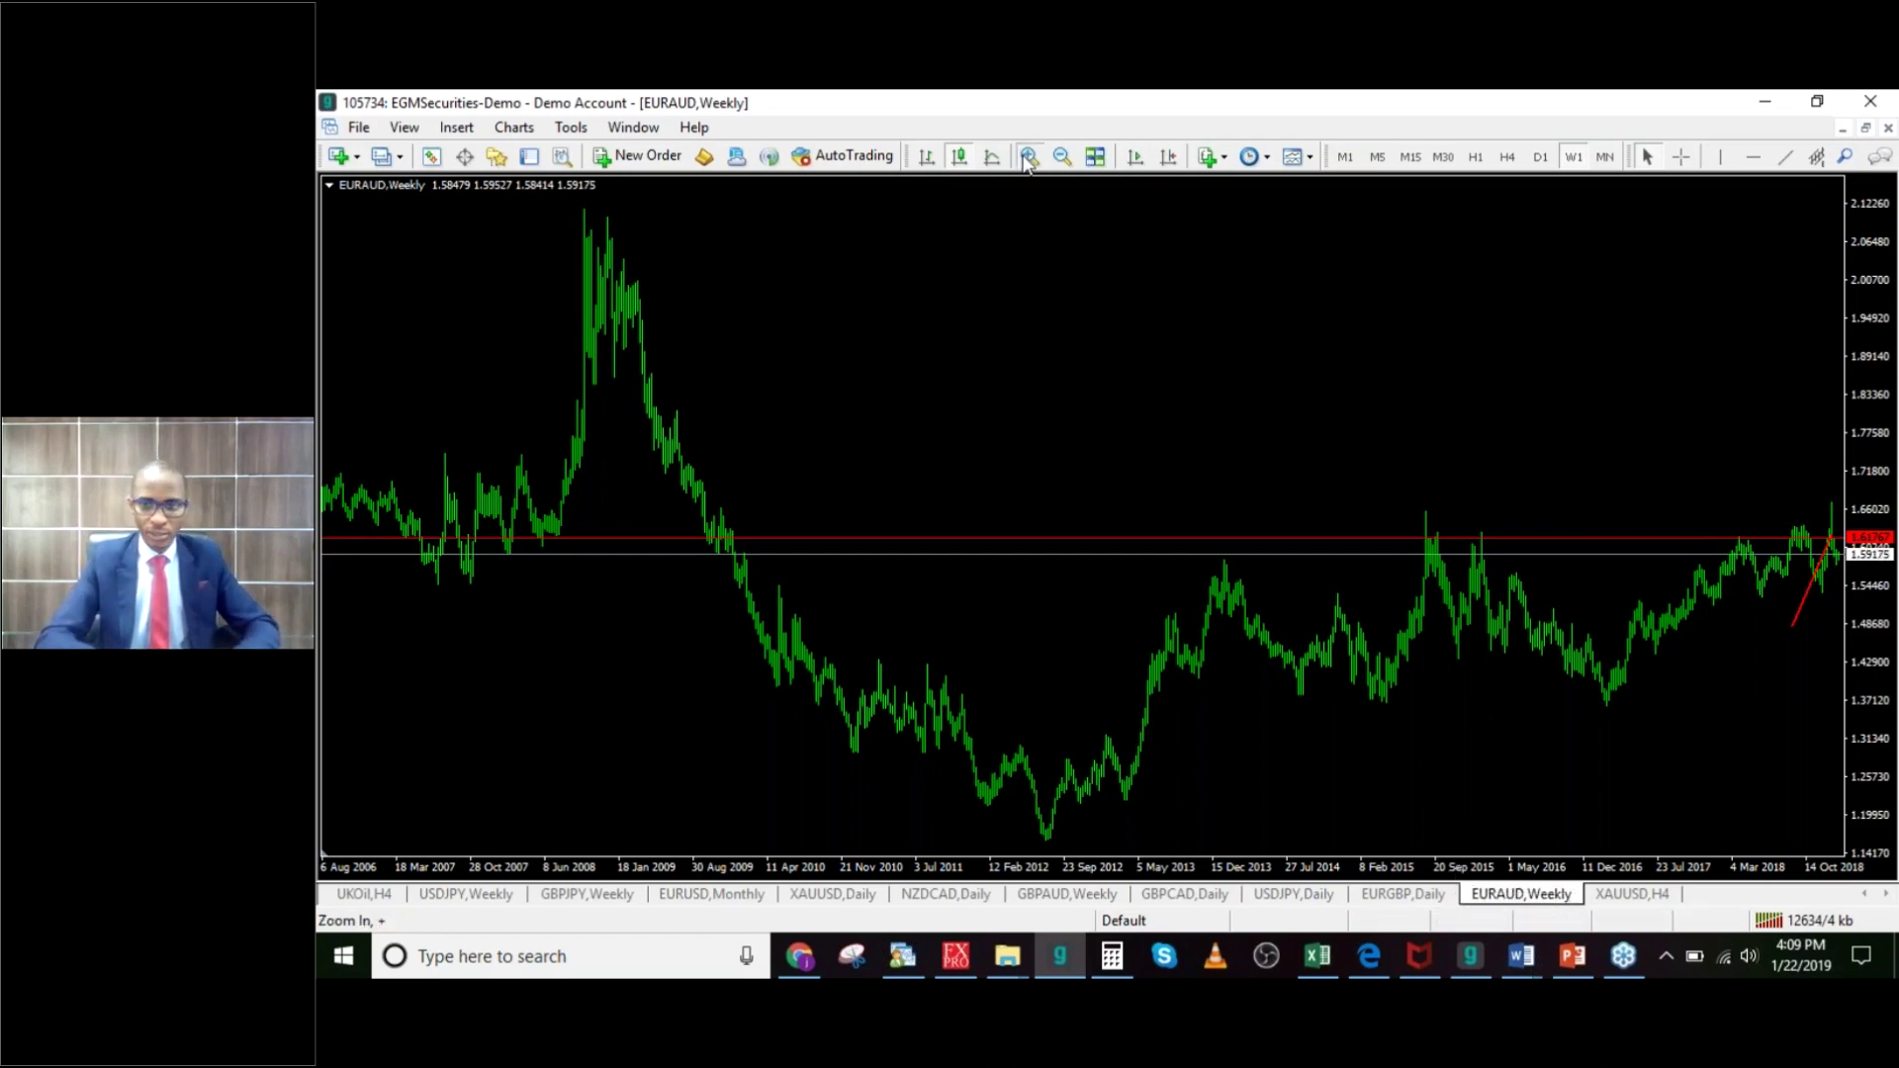
pyautogui.scroll(-5, 1326, 392)
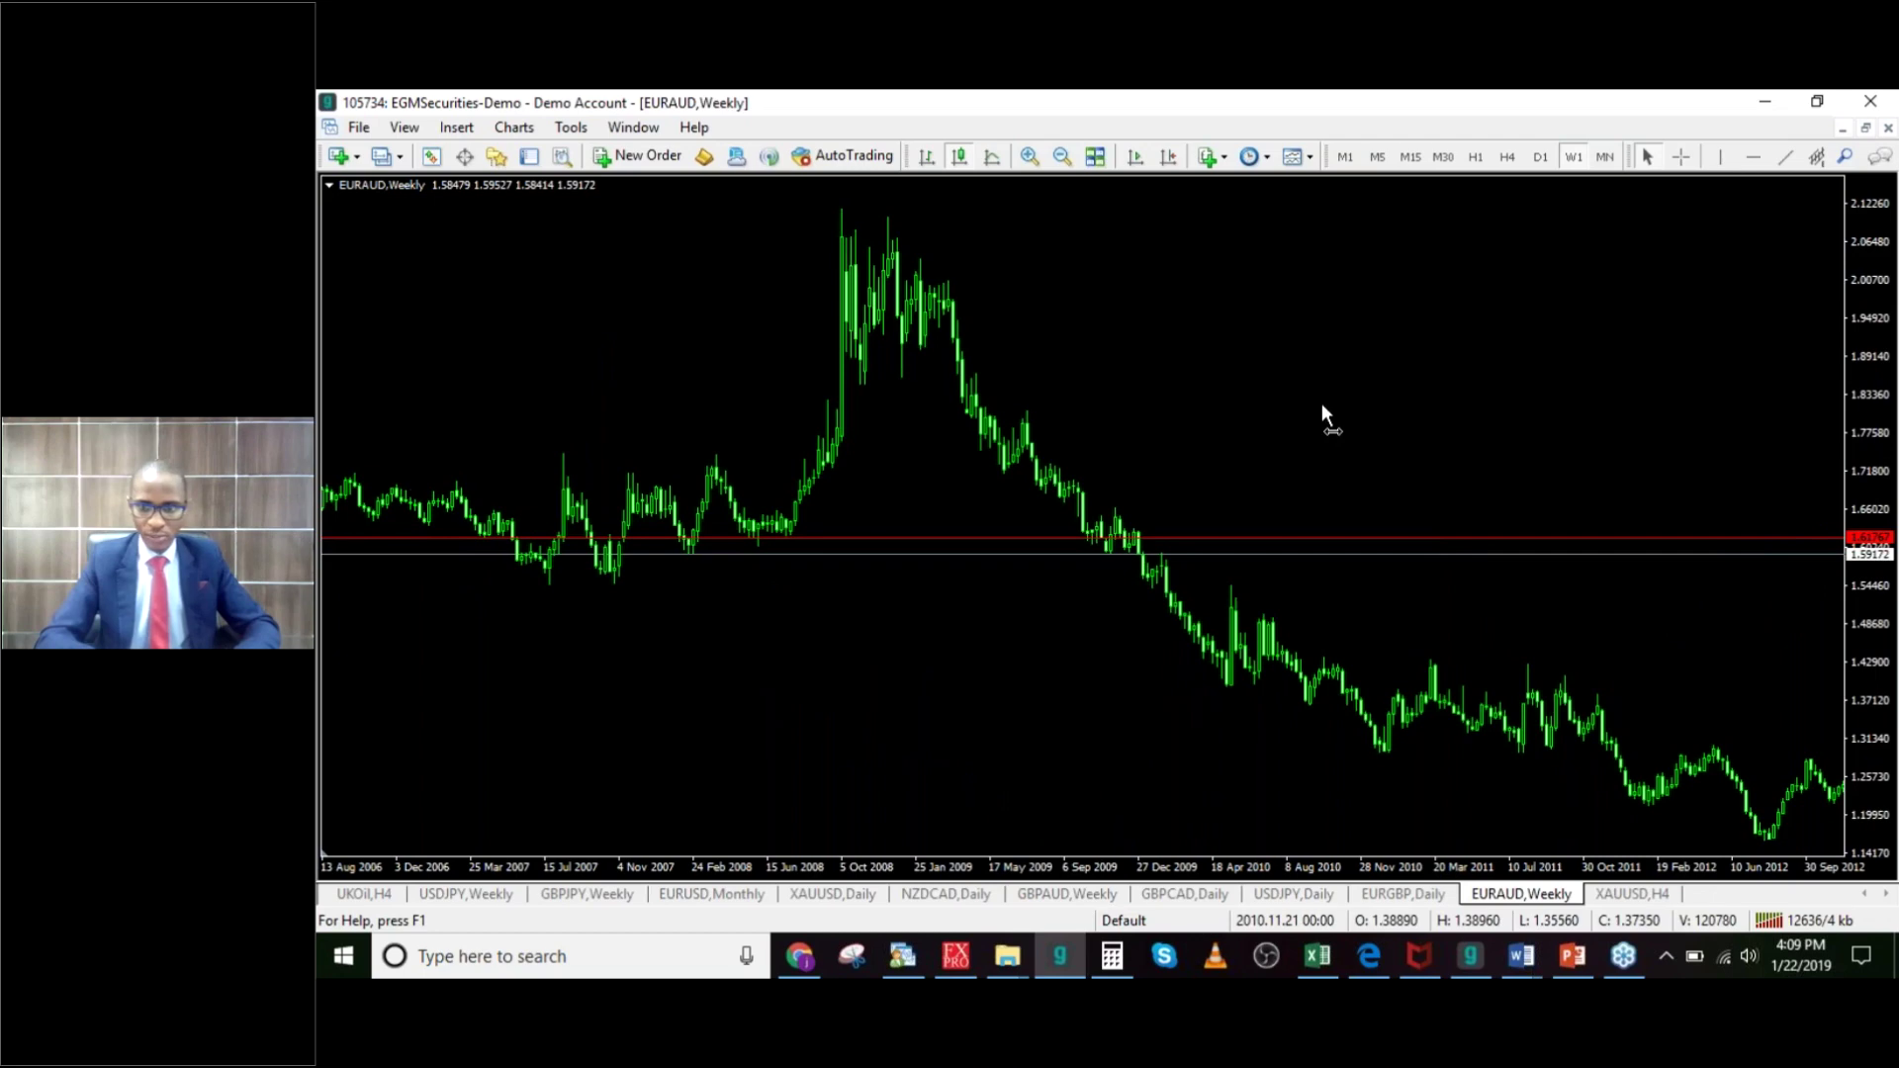
pyautogui.moveTo(1351, 426); pyautogui.dragTo(899, 477)
pyautogui.scroll(-5, 899, 477)
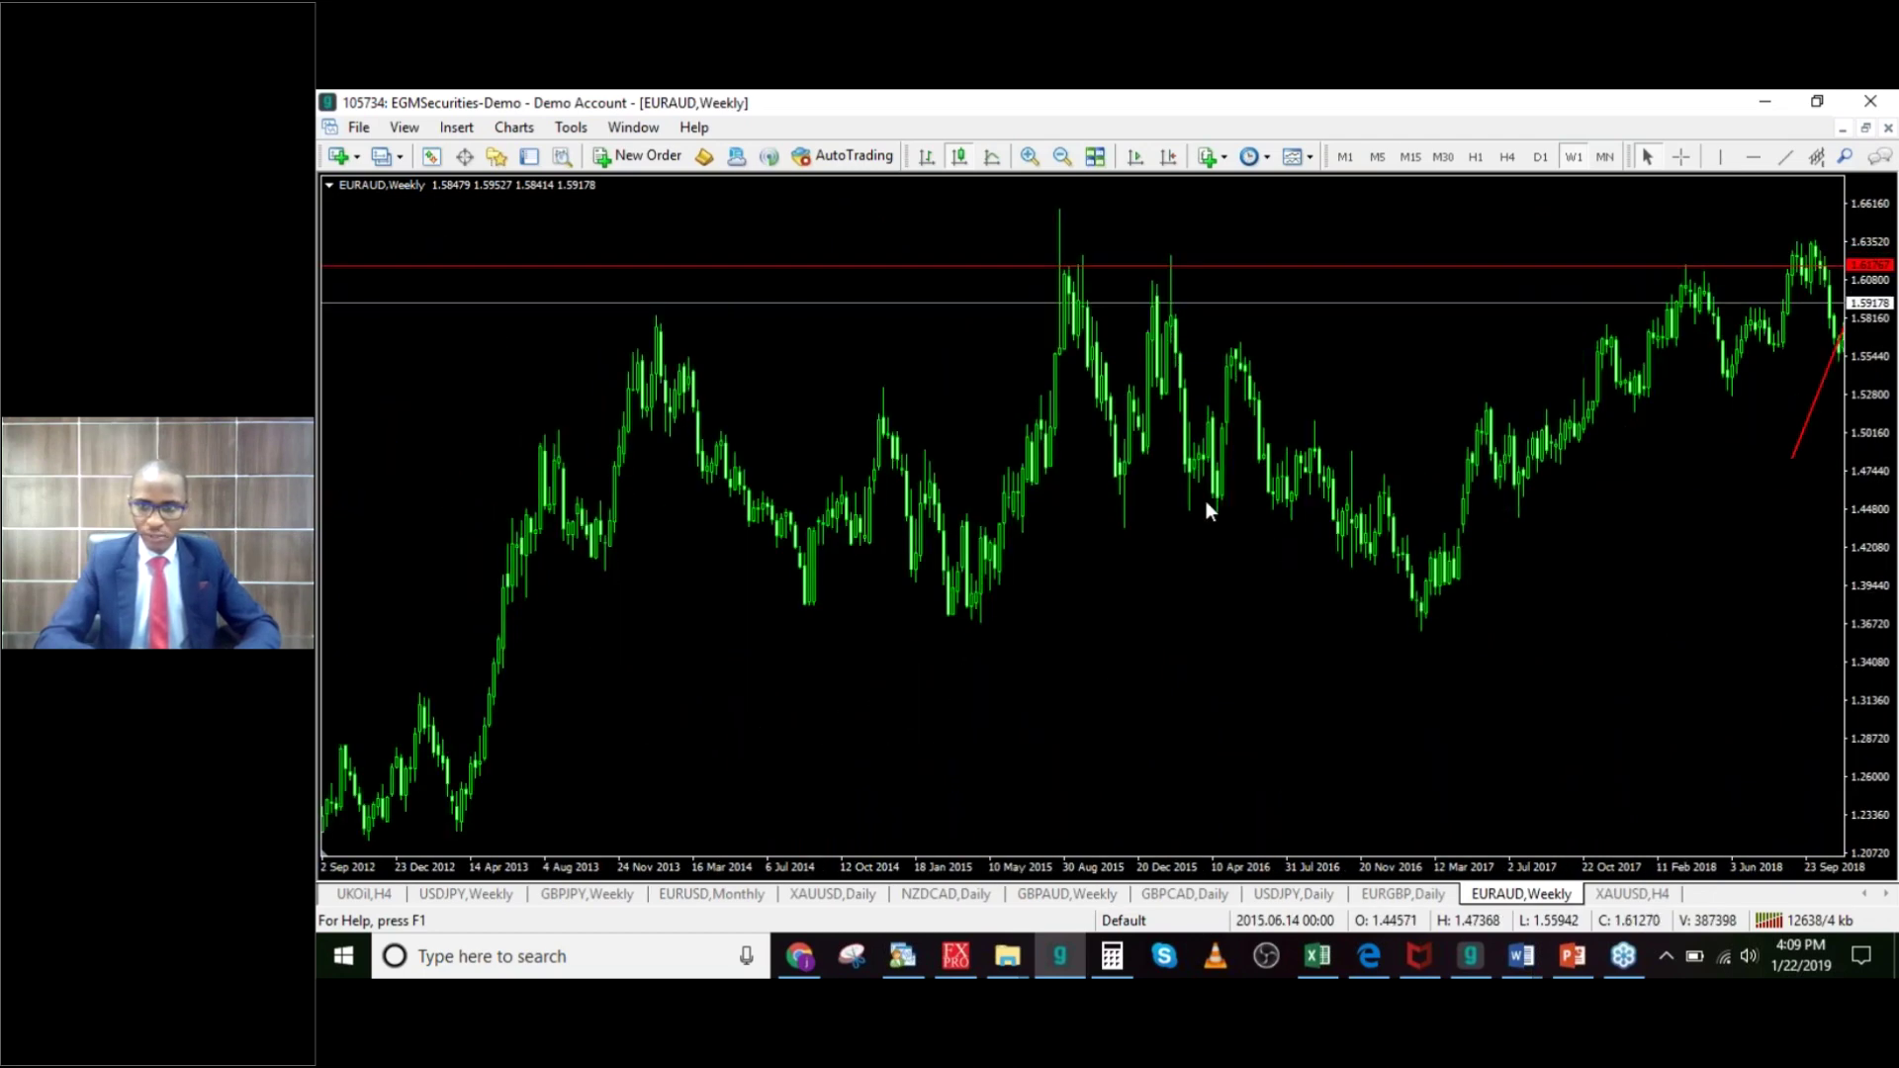
pyautogui.scroll(-2, 868, 536)
pyautogui.moveTo(1825, 307)
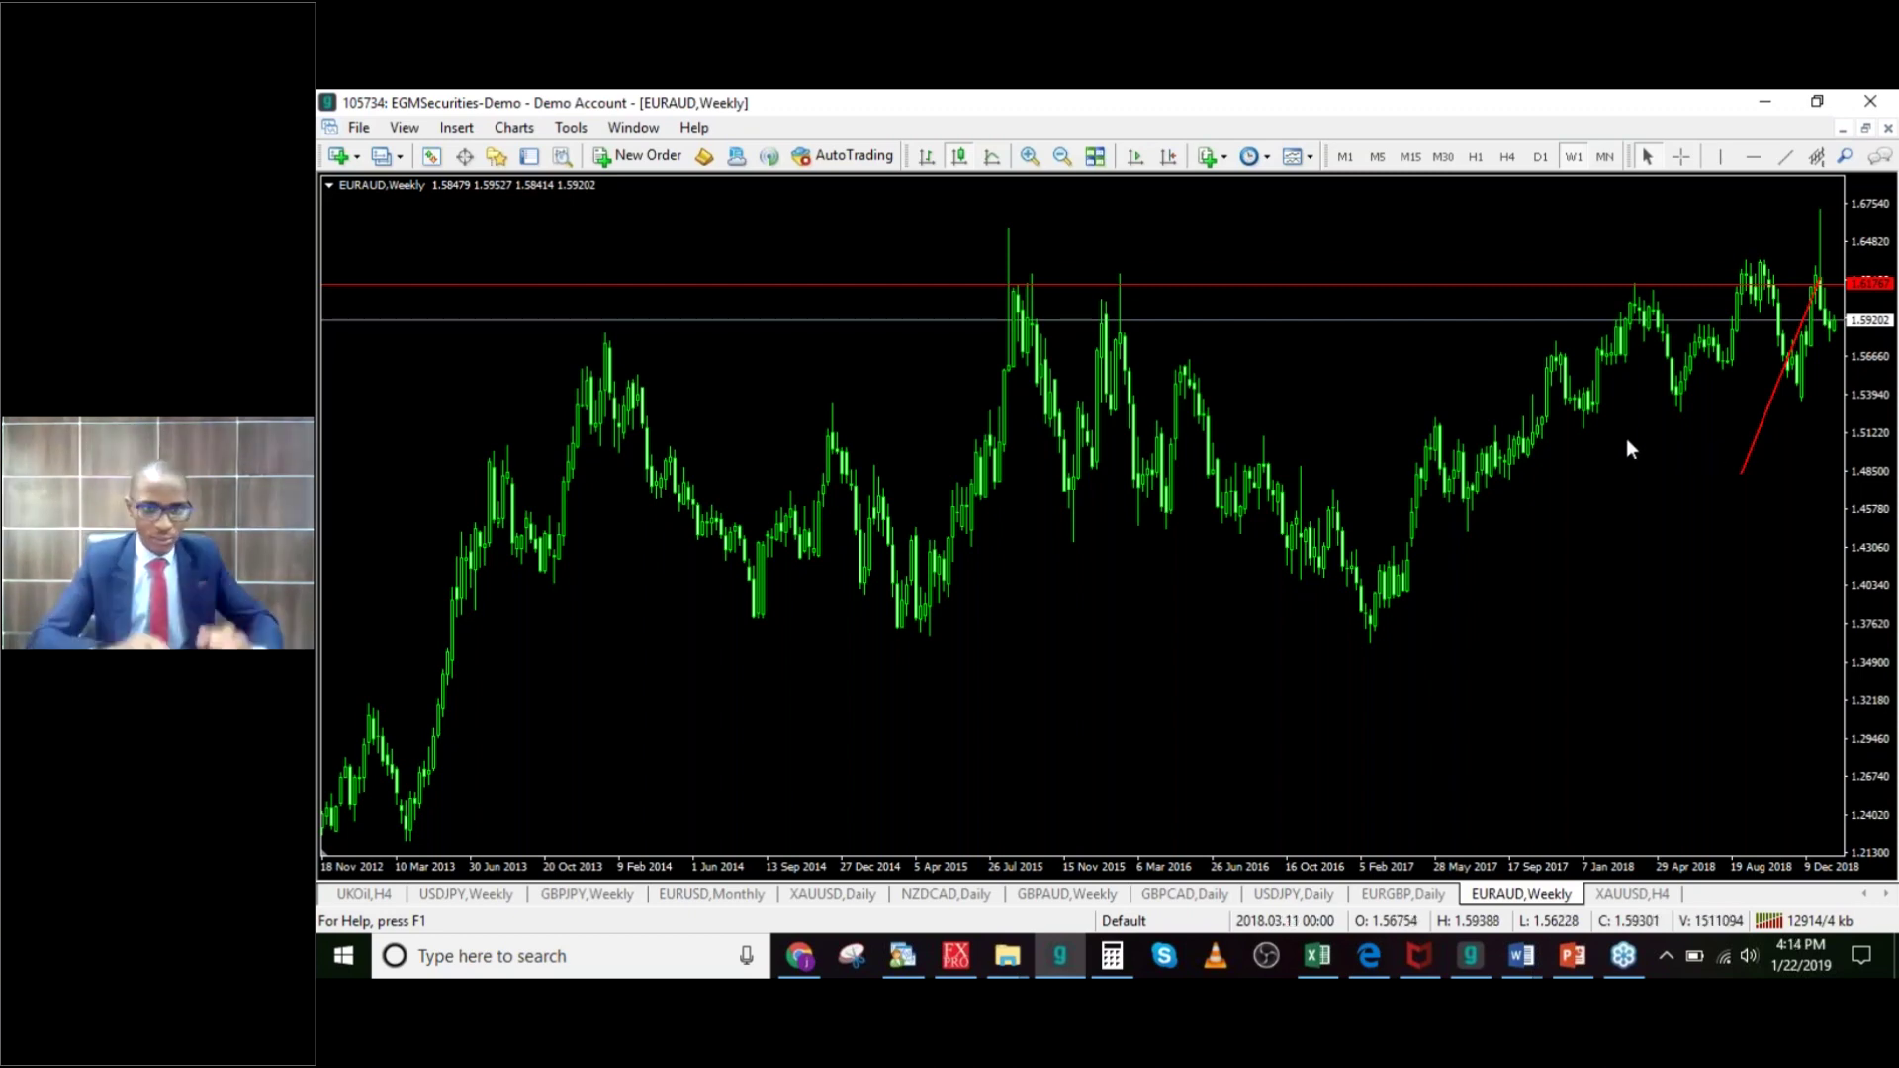
# Step: Move the horizontal line down to about 1.392, near the early 2015 lows, and deselect it
pyautogui.click(1030, 156)
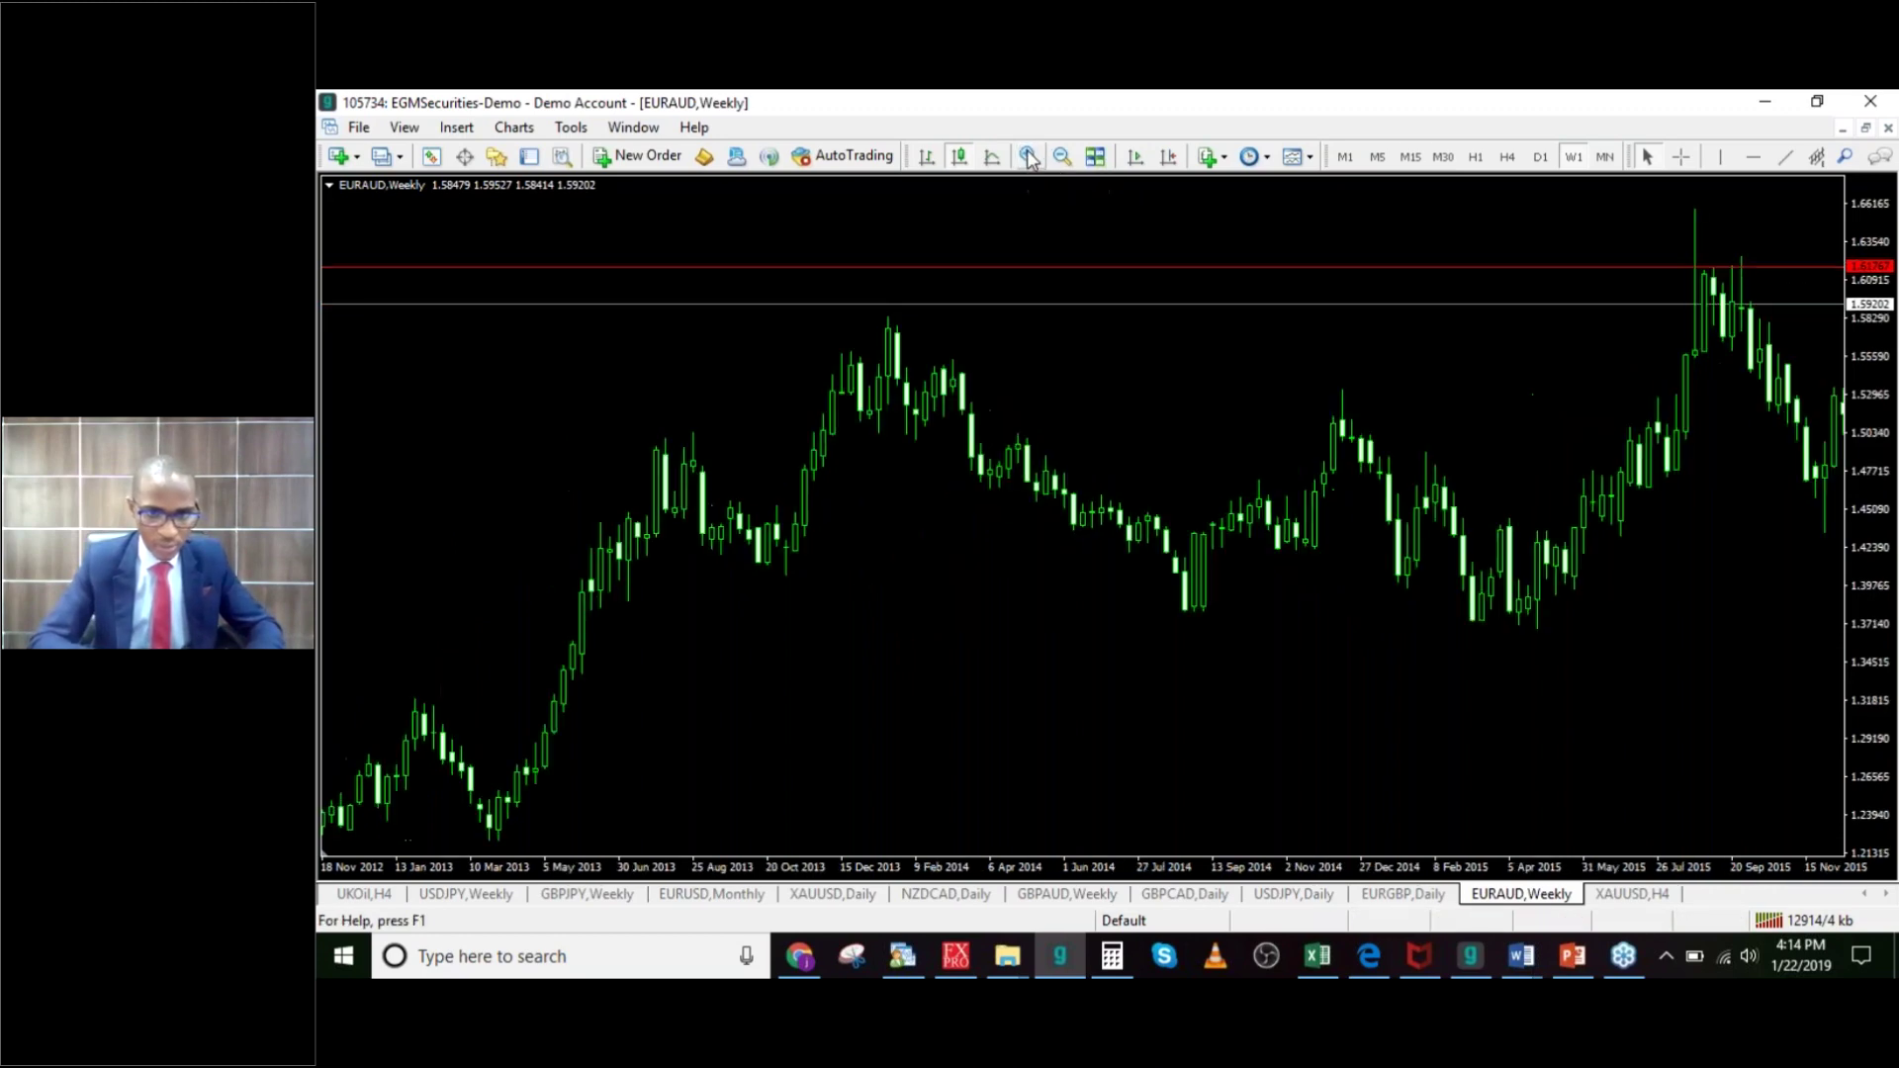
pyautogui.moveTo(987, 370); pyautogui.dragTo(640, 460)
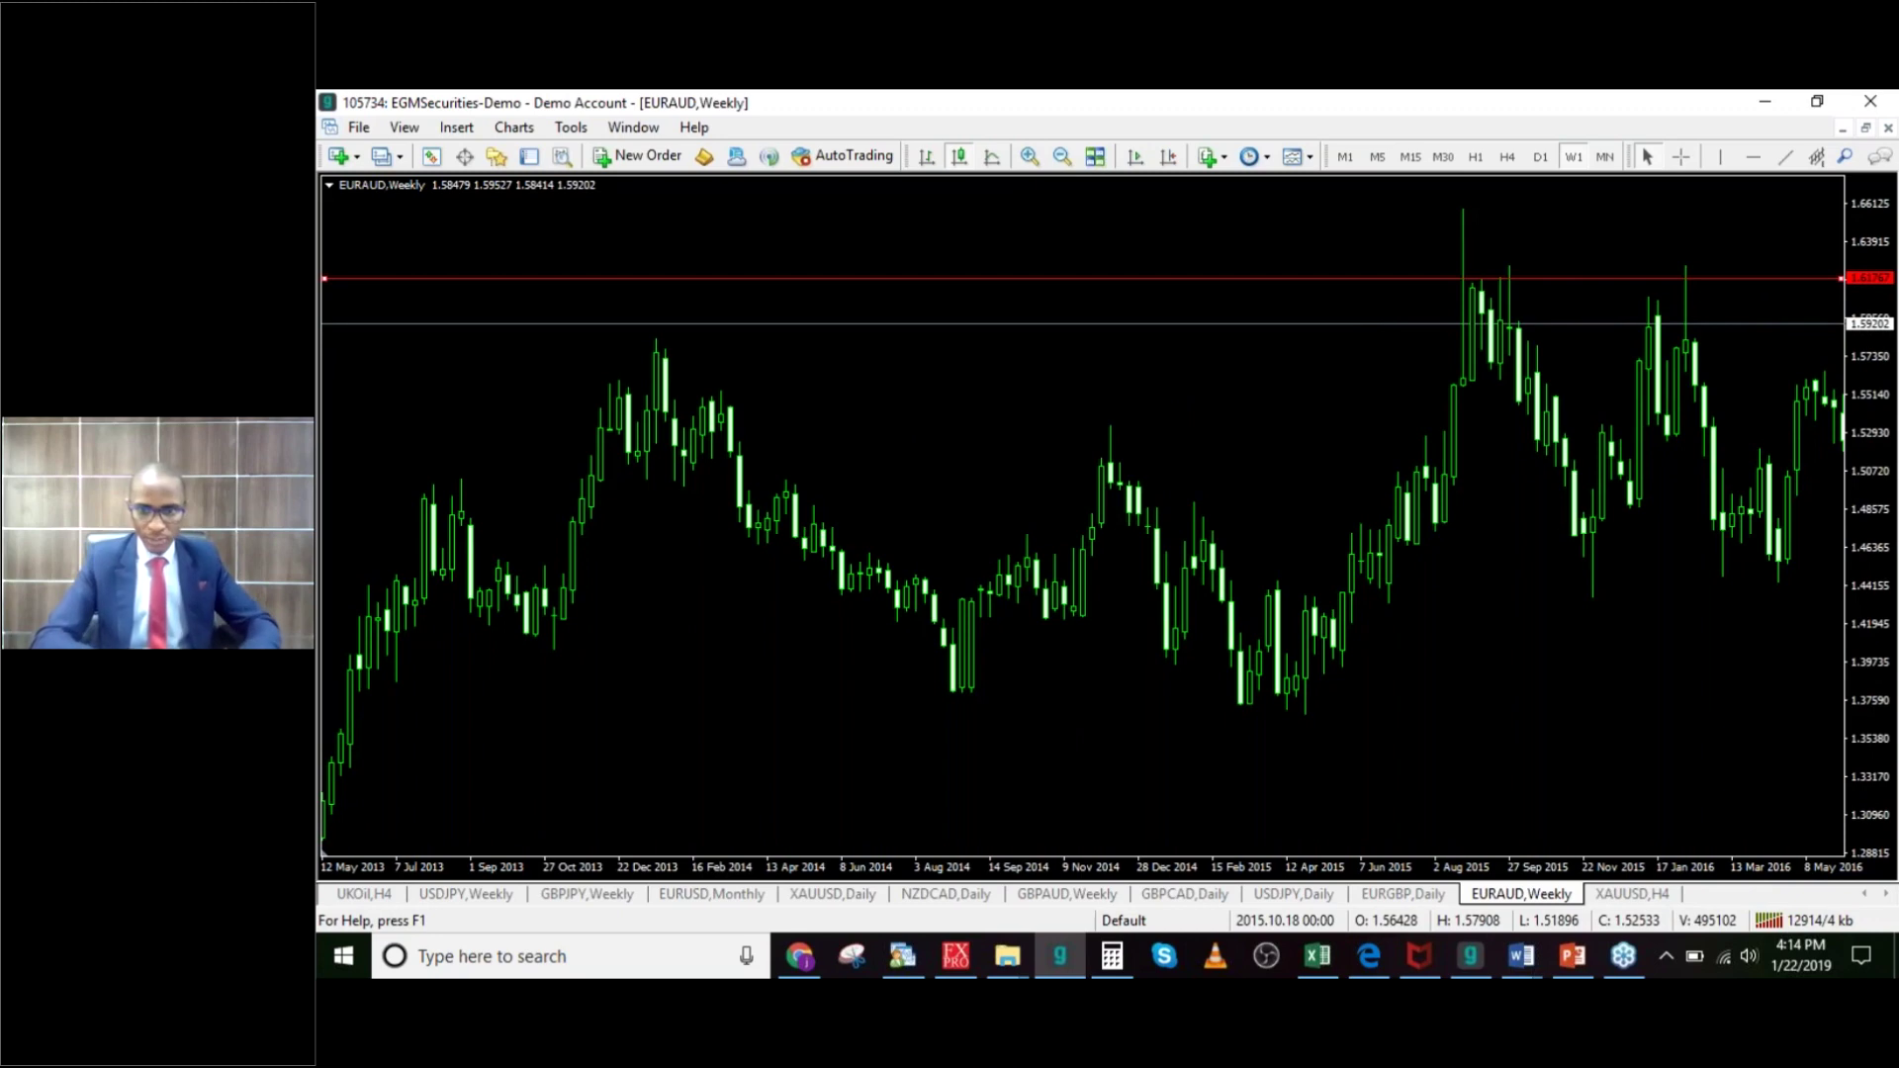
pyautogui.moveTo(1537, 287); pyautogui.dragTo(1360, 673)
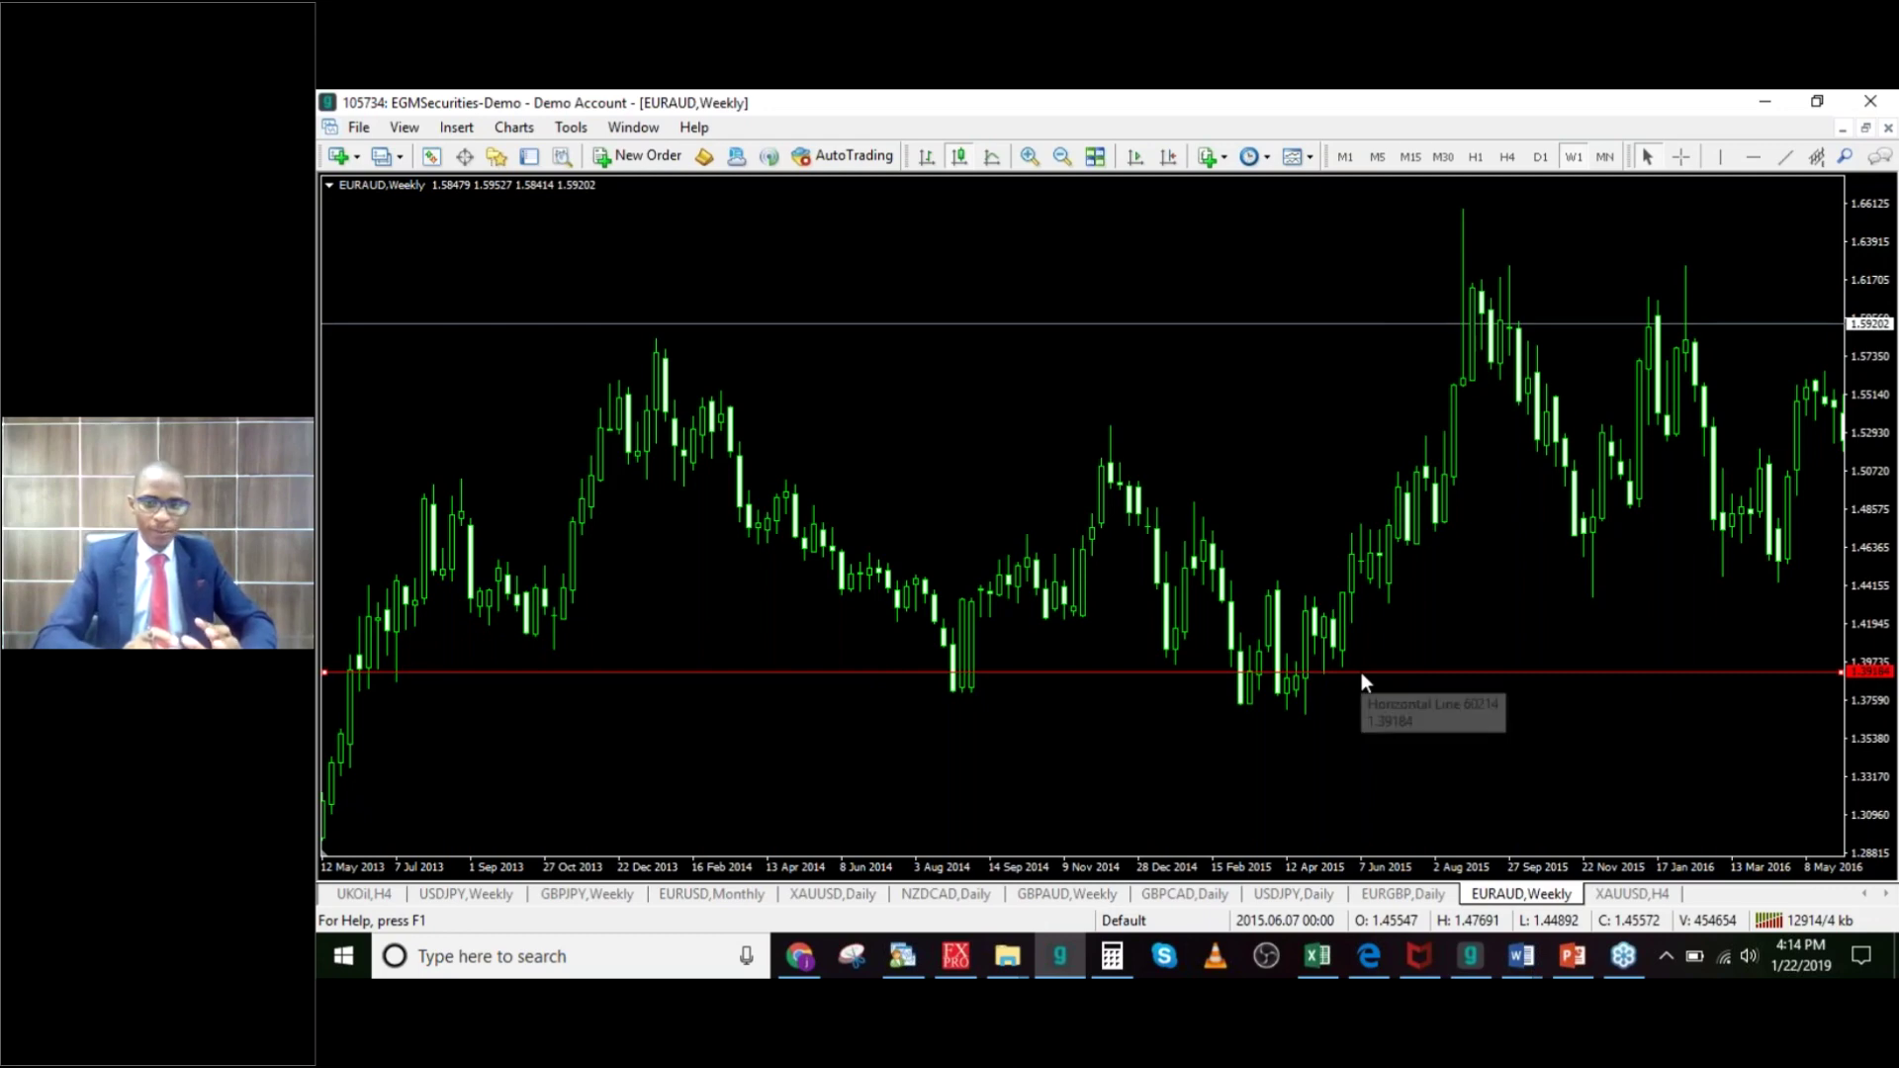
pyautogui.doubleClick(1362, 673)
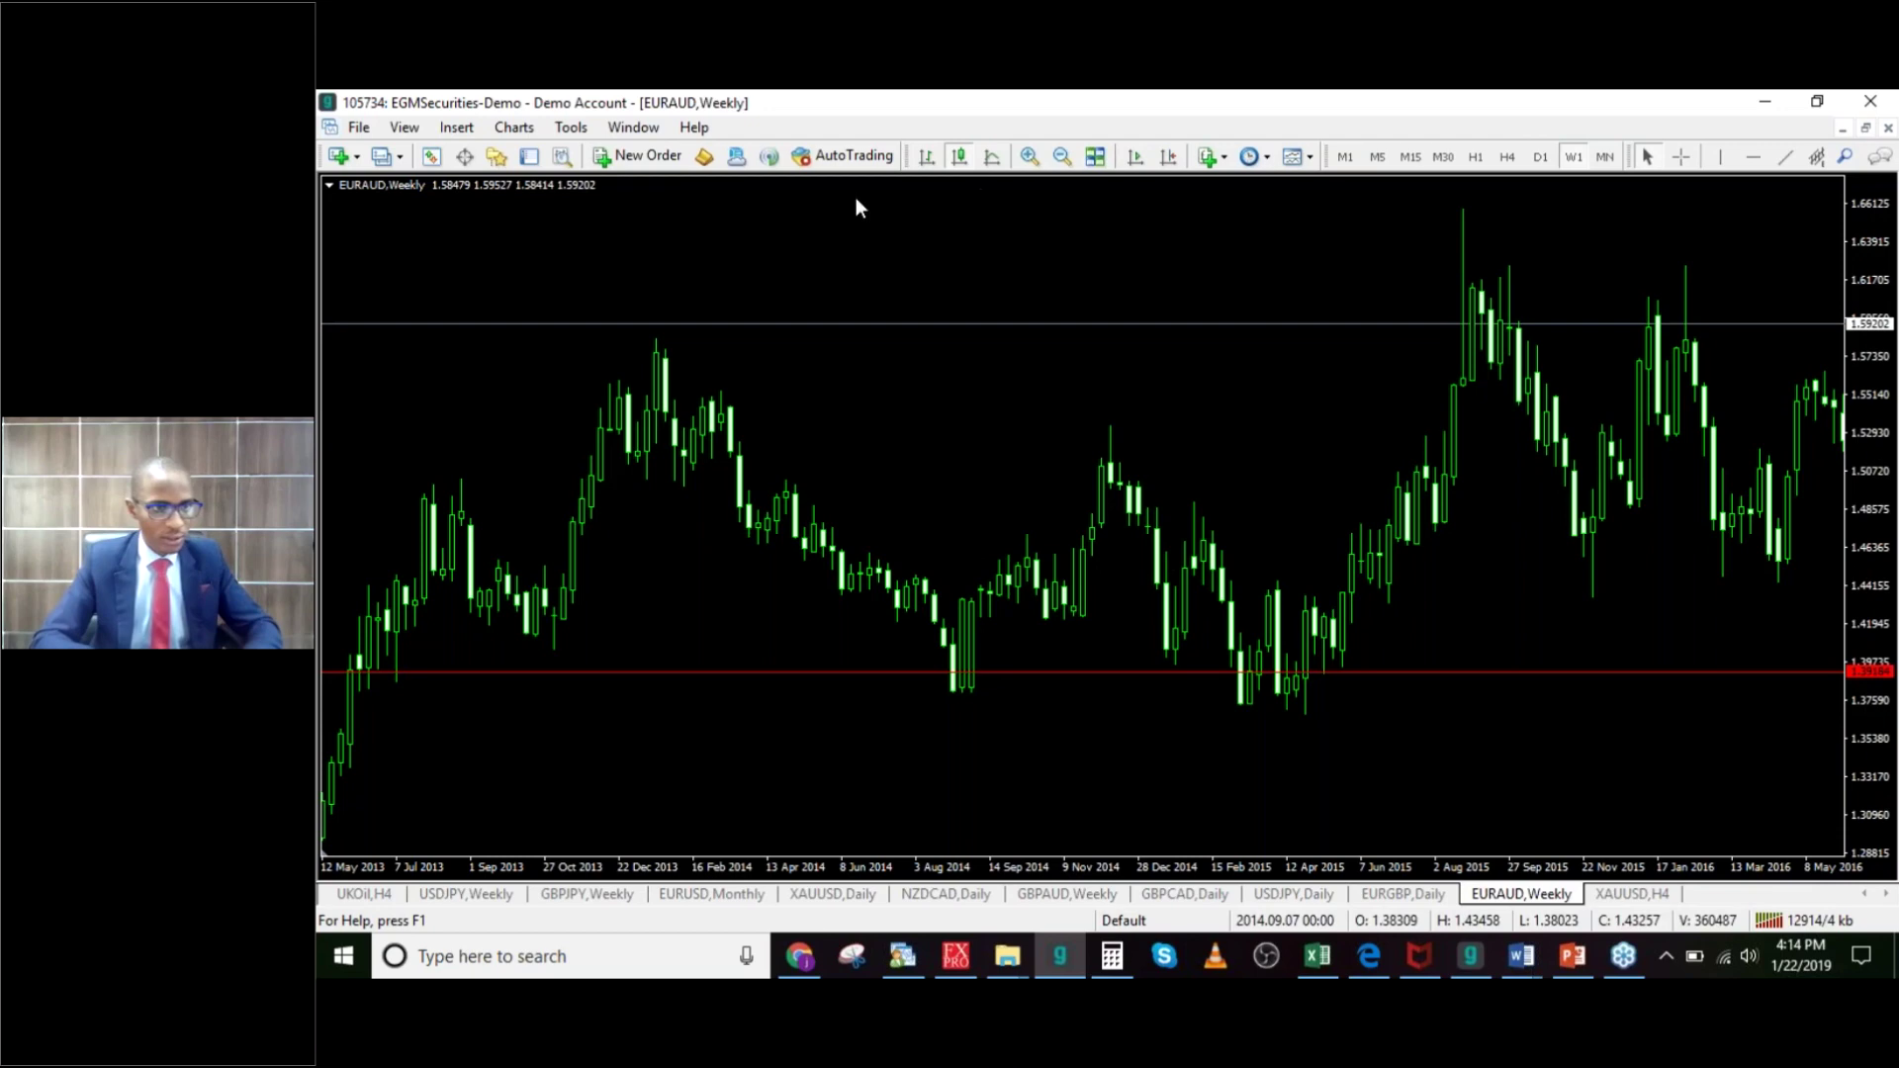
# Step: Draw a small flat ellipse over the price peak around January 2014
pyautogui.click(456, 126)
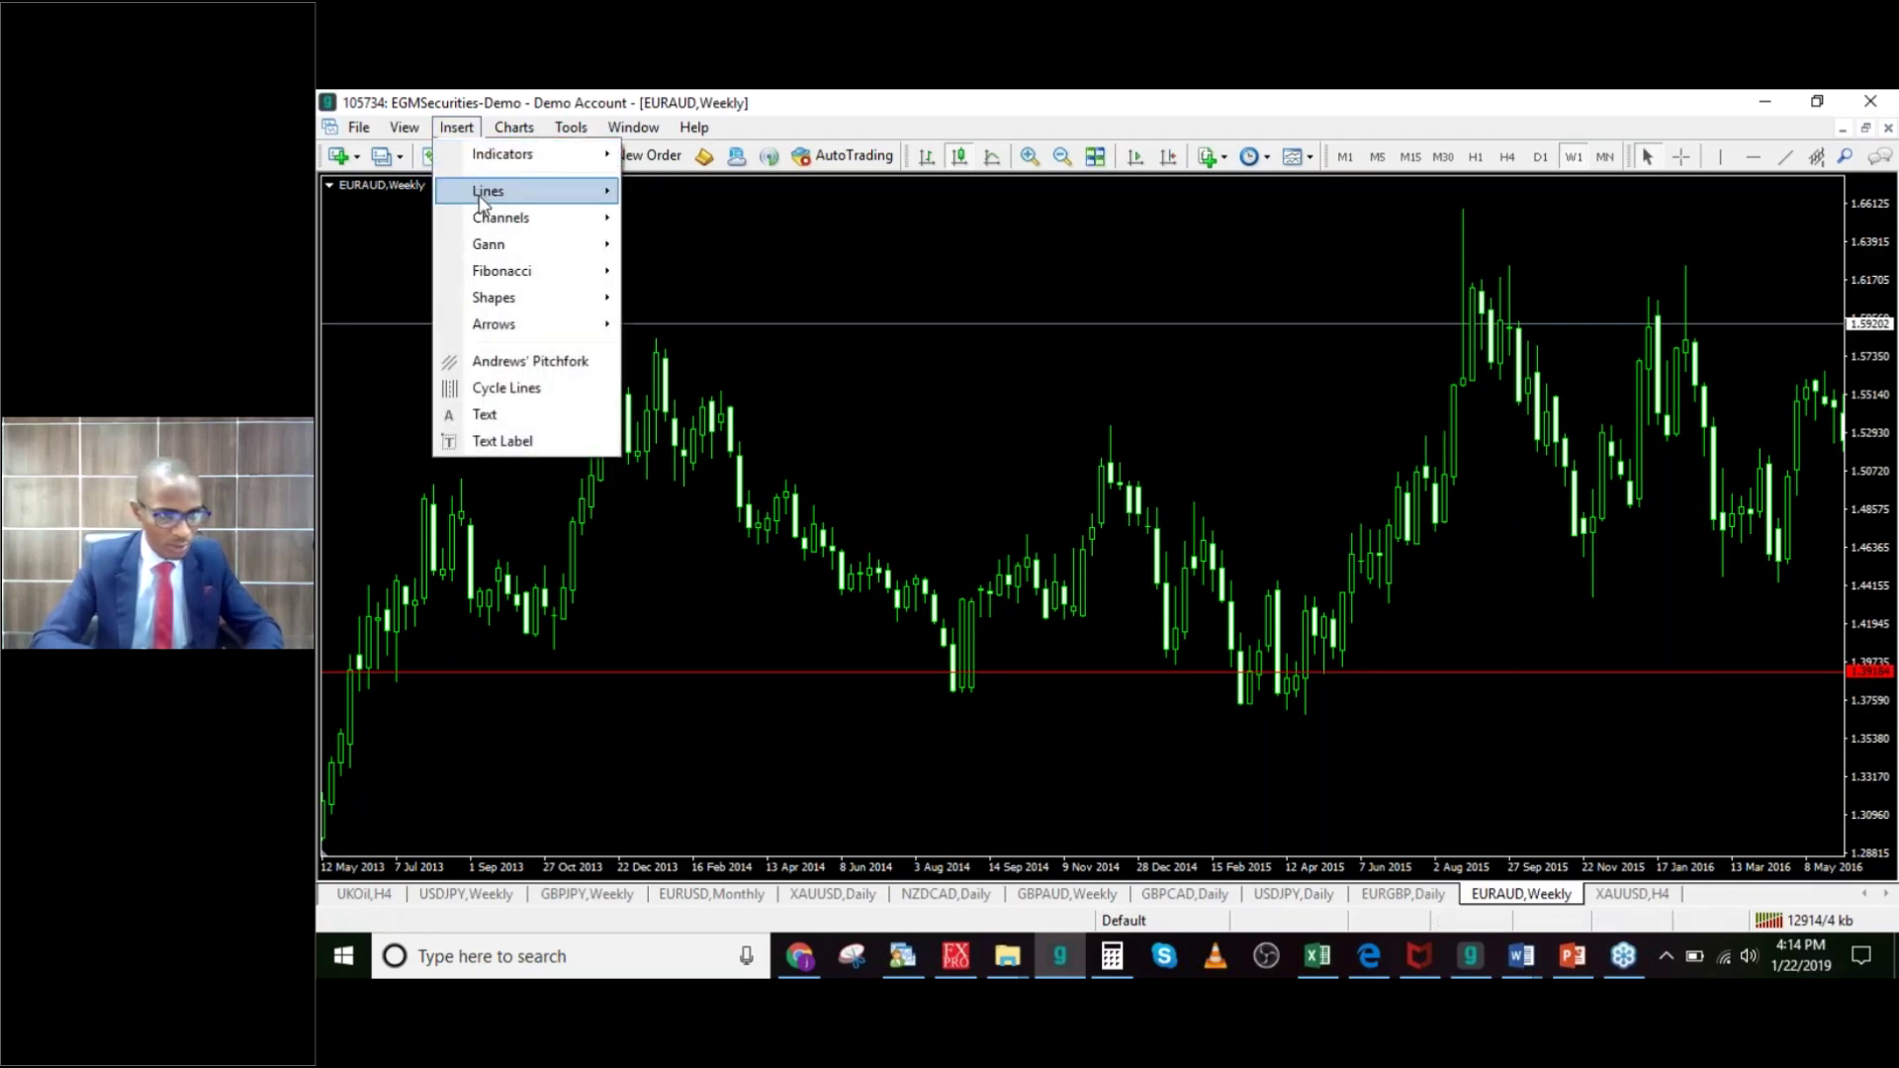
pyautogui.moveTo(621, 308)
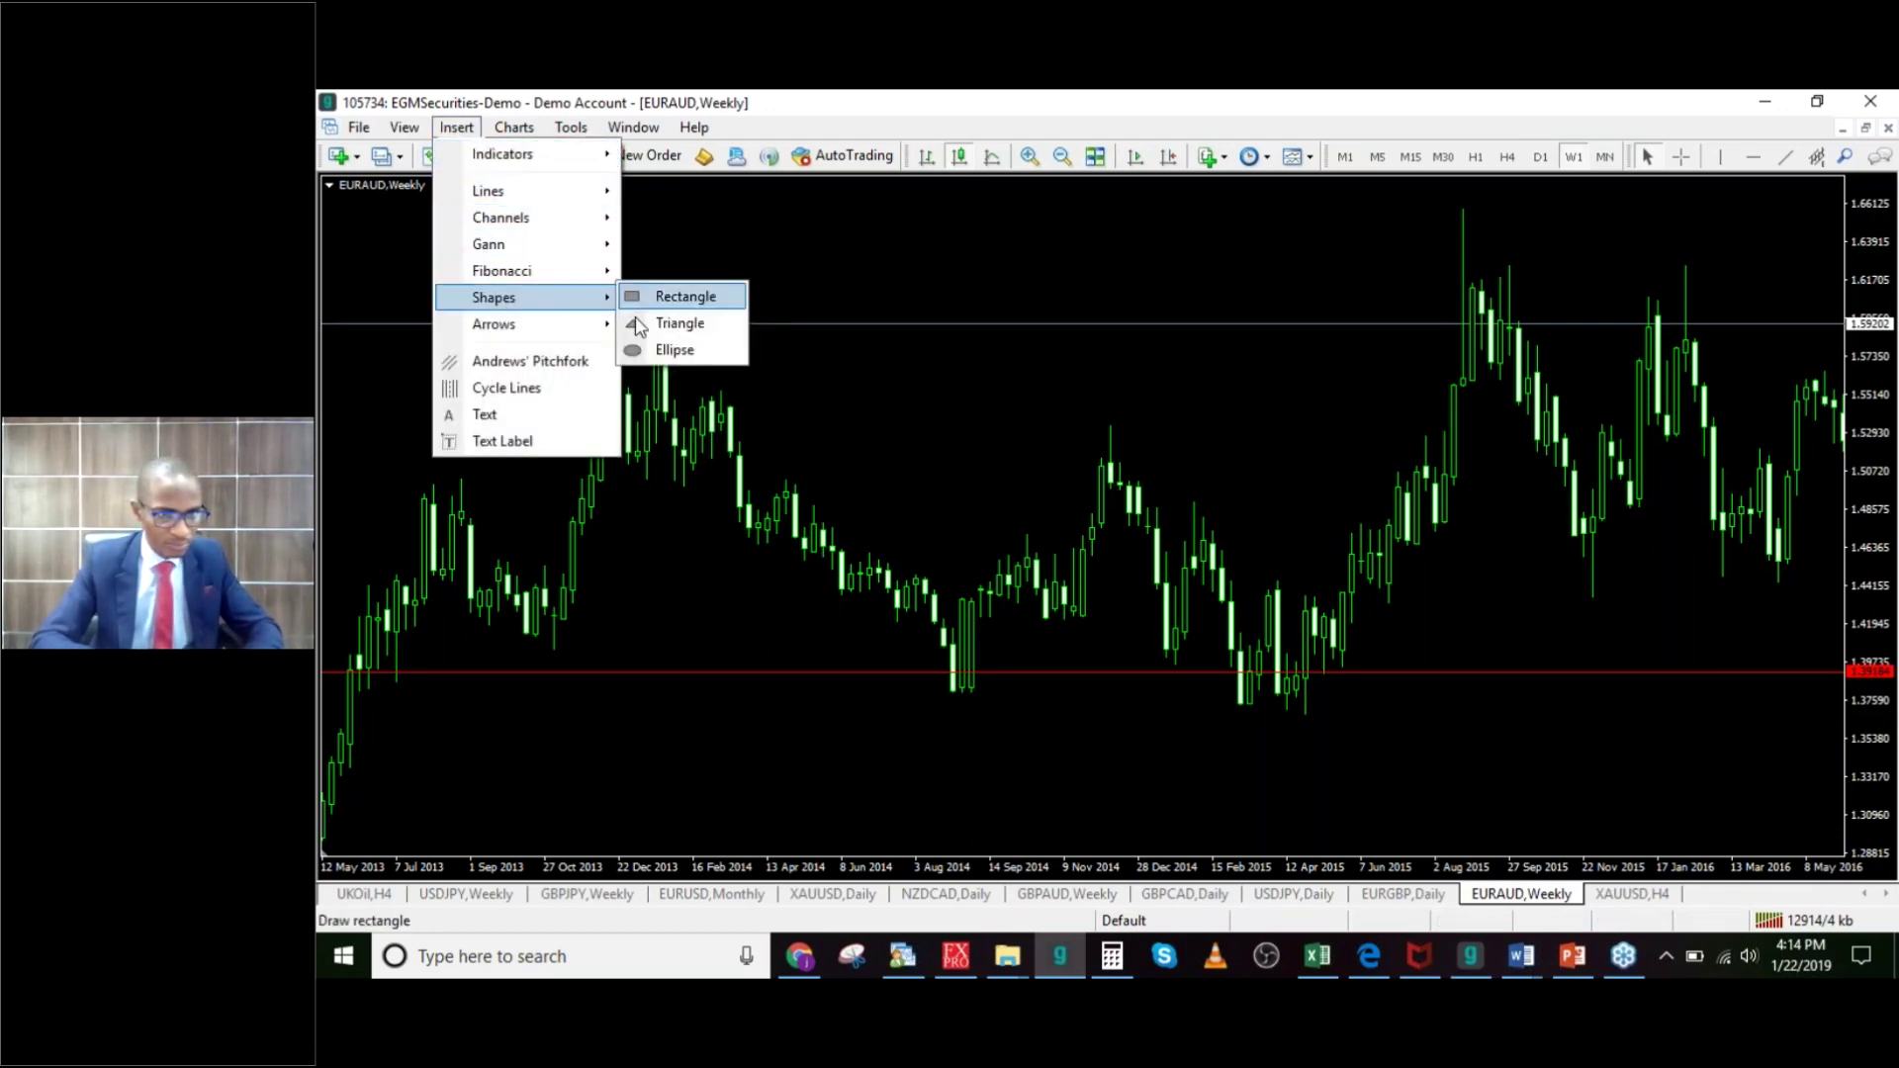
pyautogui.click(654, 351)
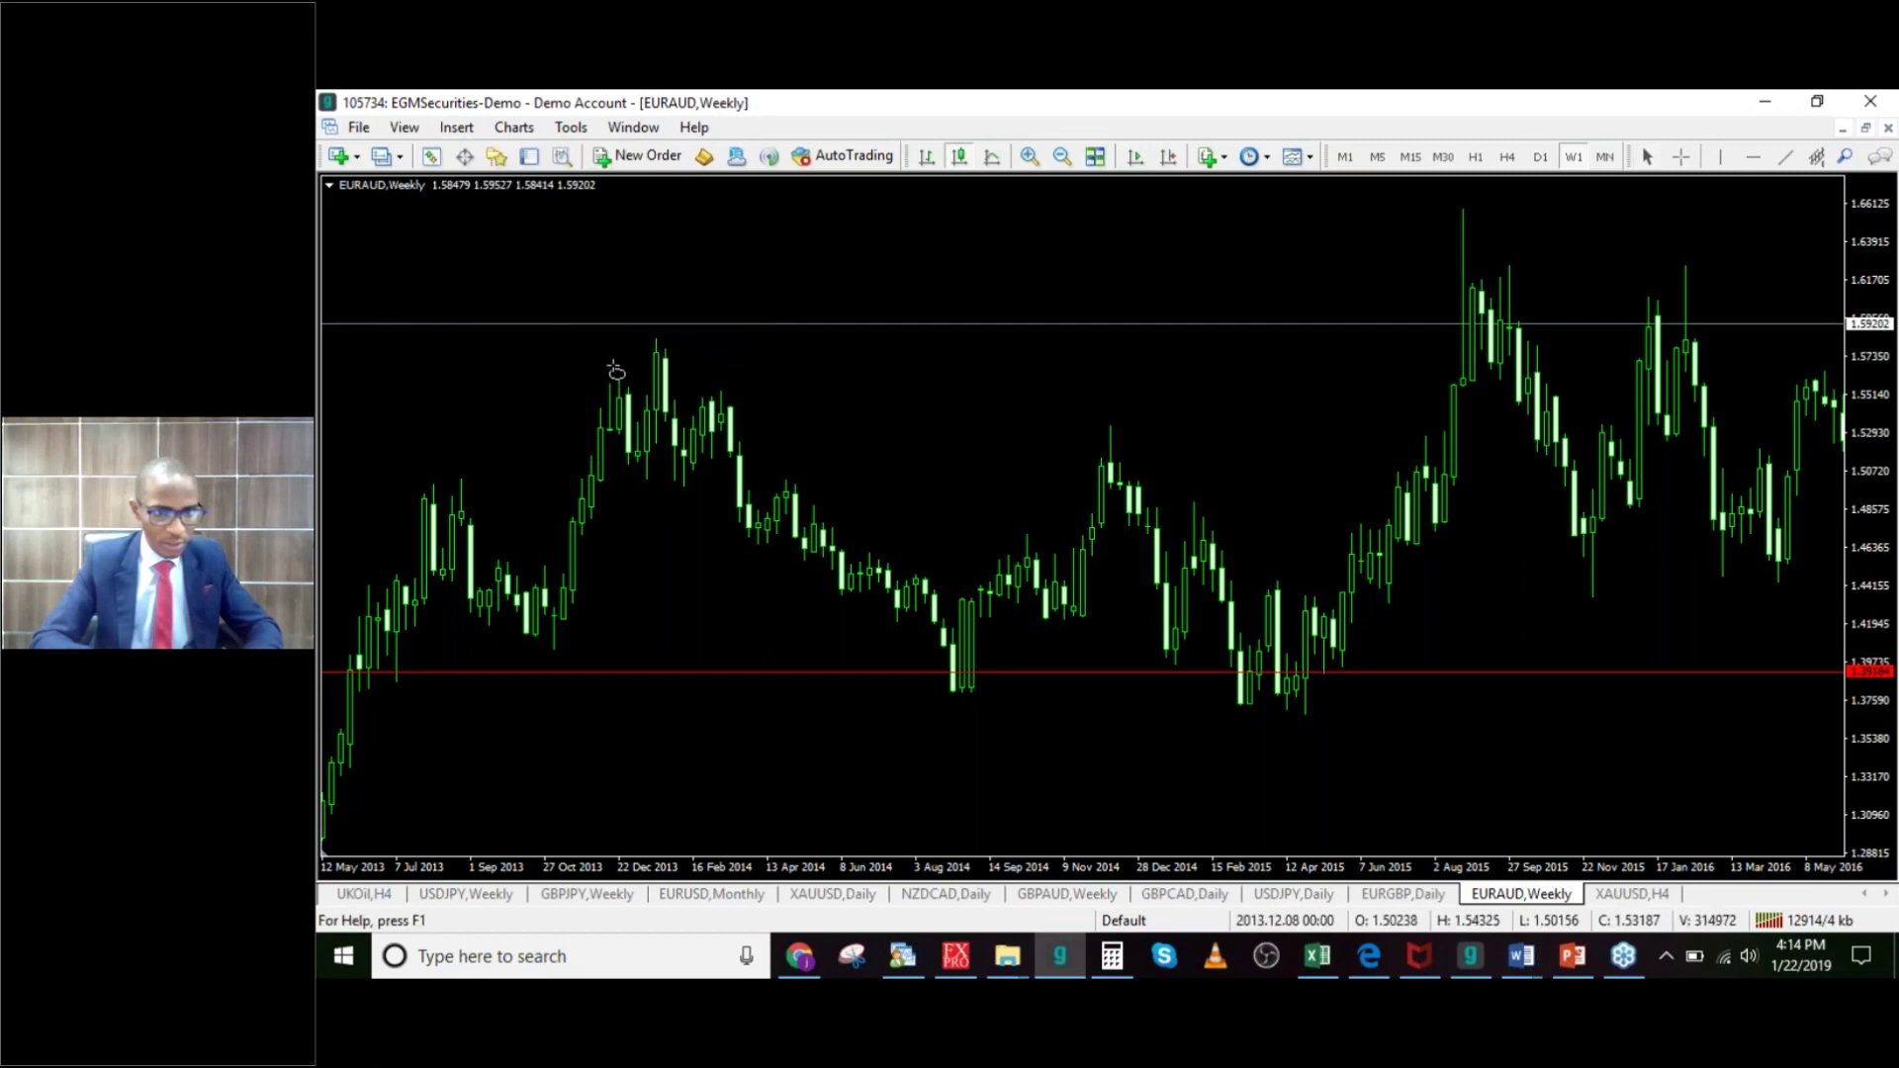
pyautogui.moveTo(600, 366); pyautogui.dragTo(657, 395)
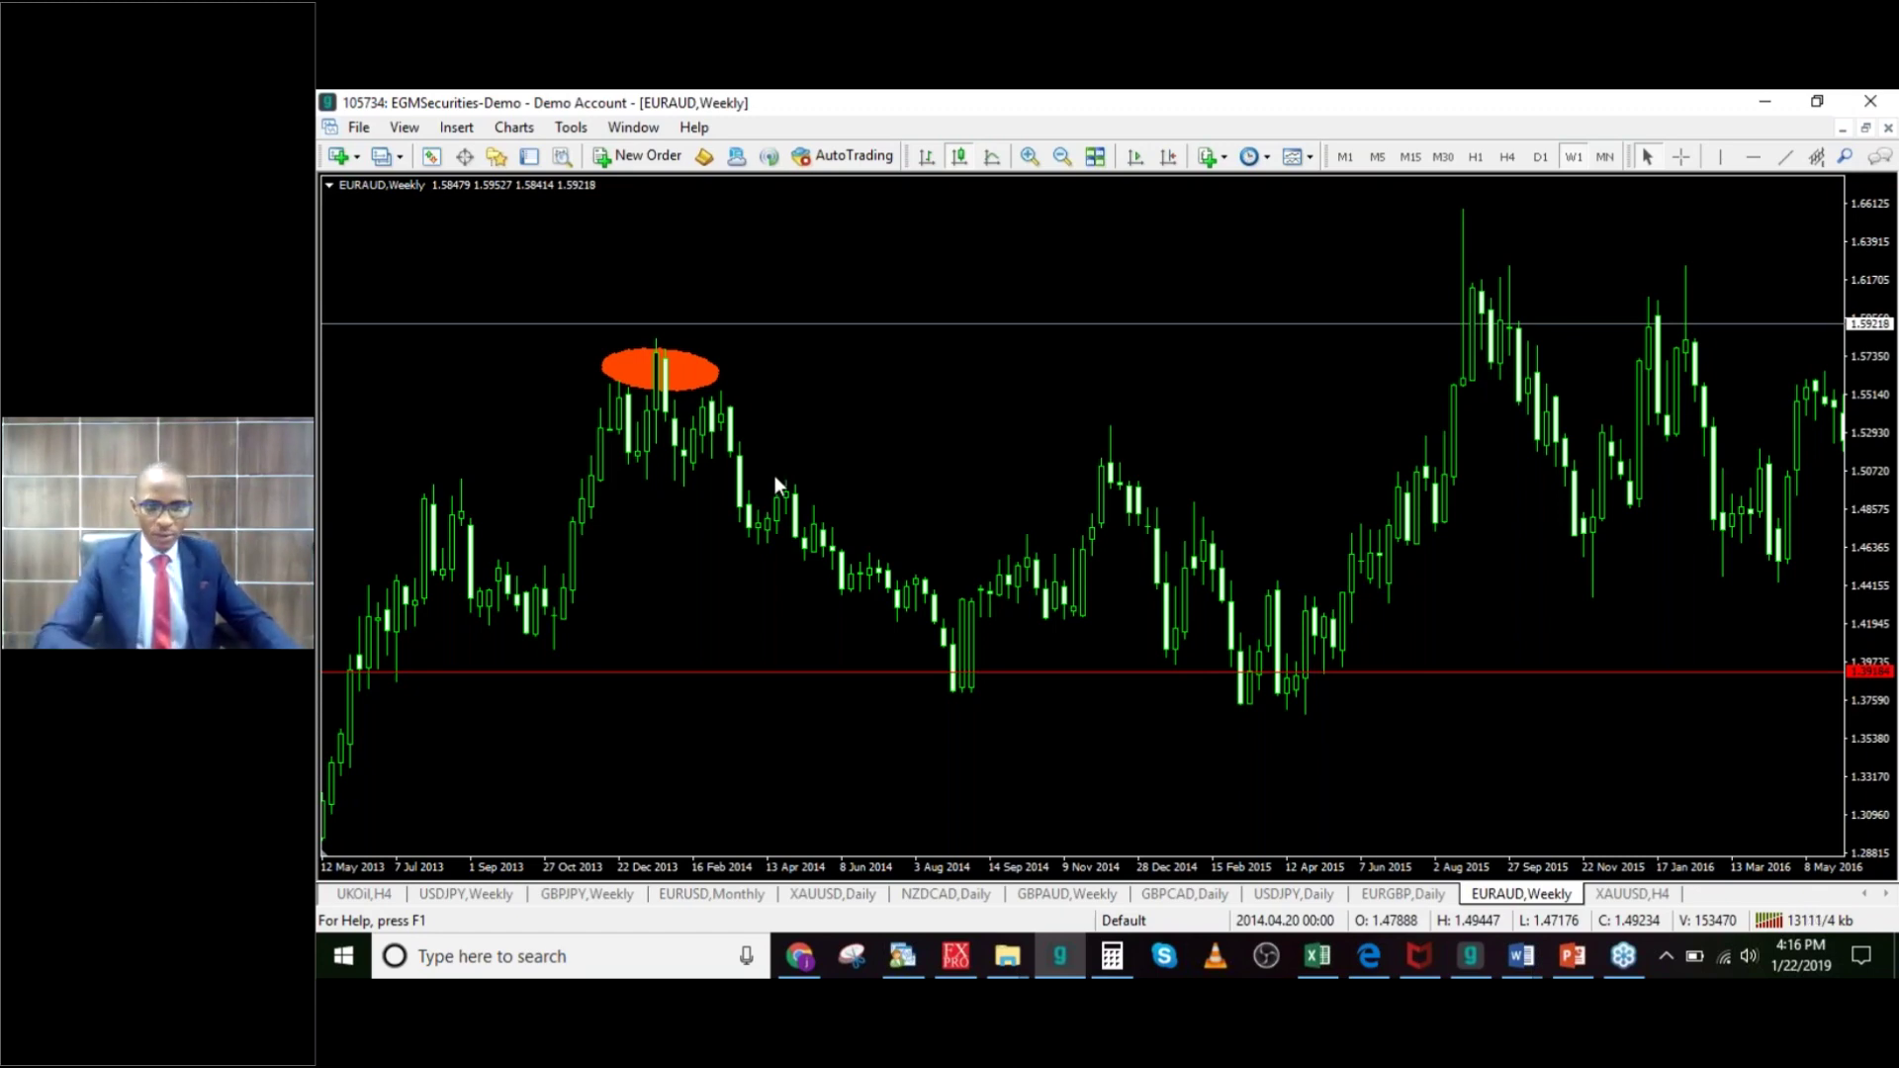
# Step: Minimize the trading terminal, switch to Chrome, and show the FourthStreet Consultants Facebook page and the fourthstreet.co.ke website
pyautogui.click(1060, 957)
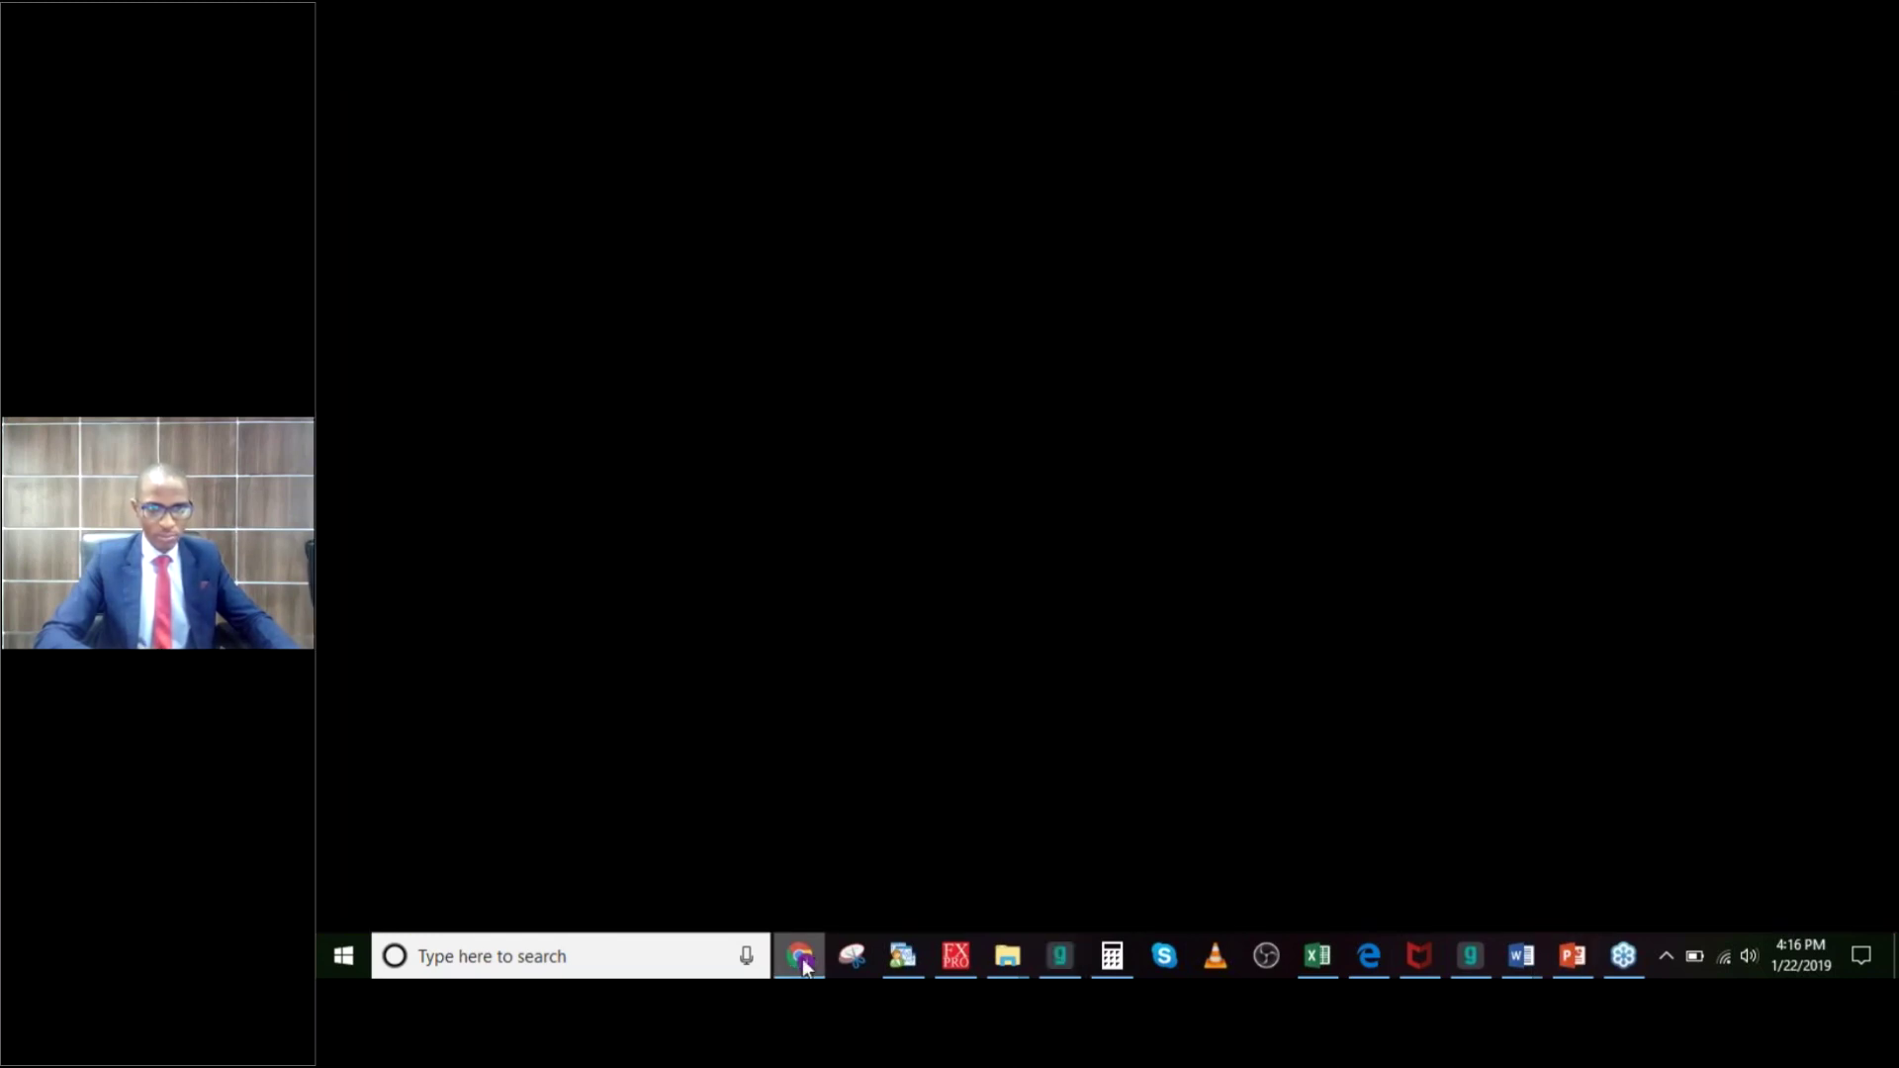
pyautogui.click(800, 956)
pyautogui.click(1009, 109)
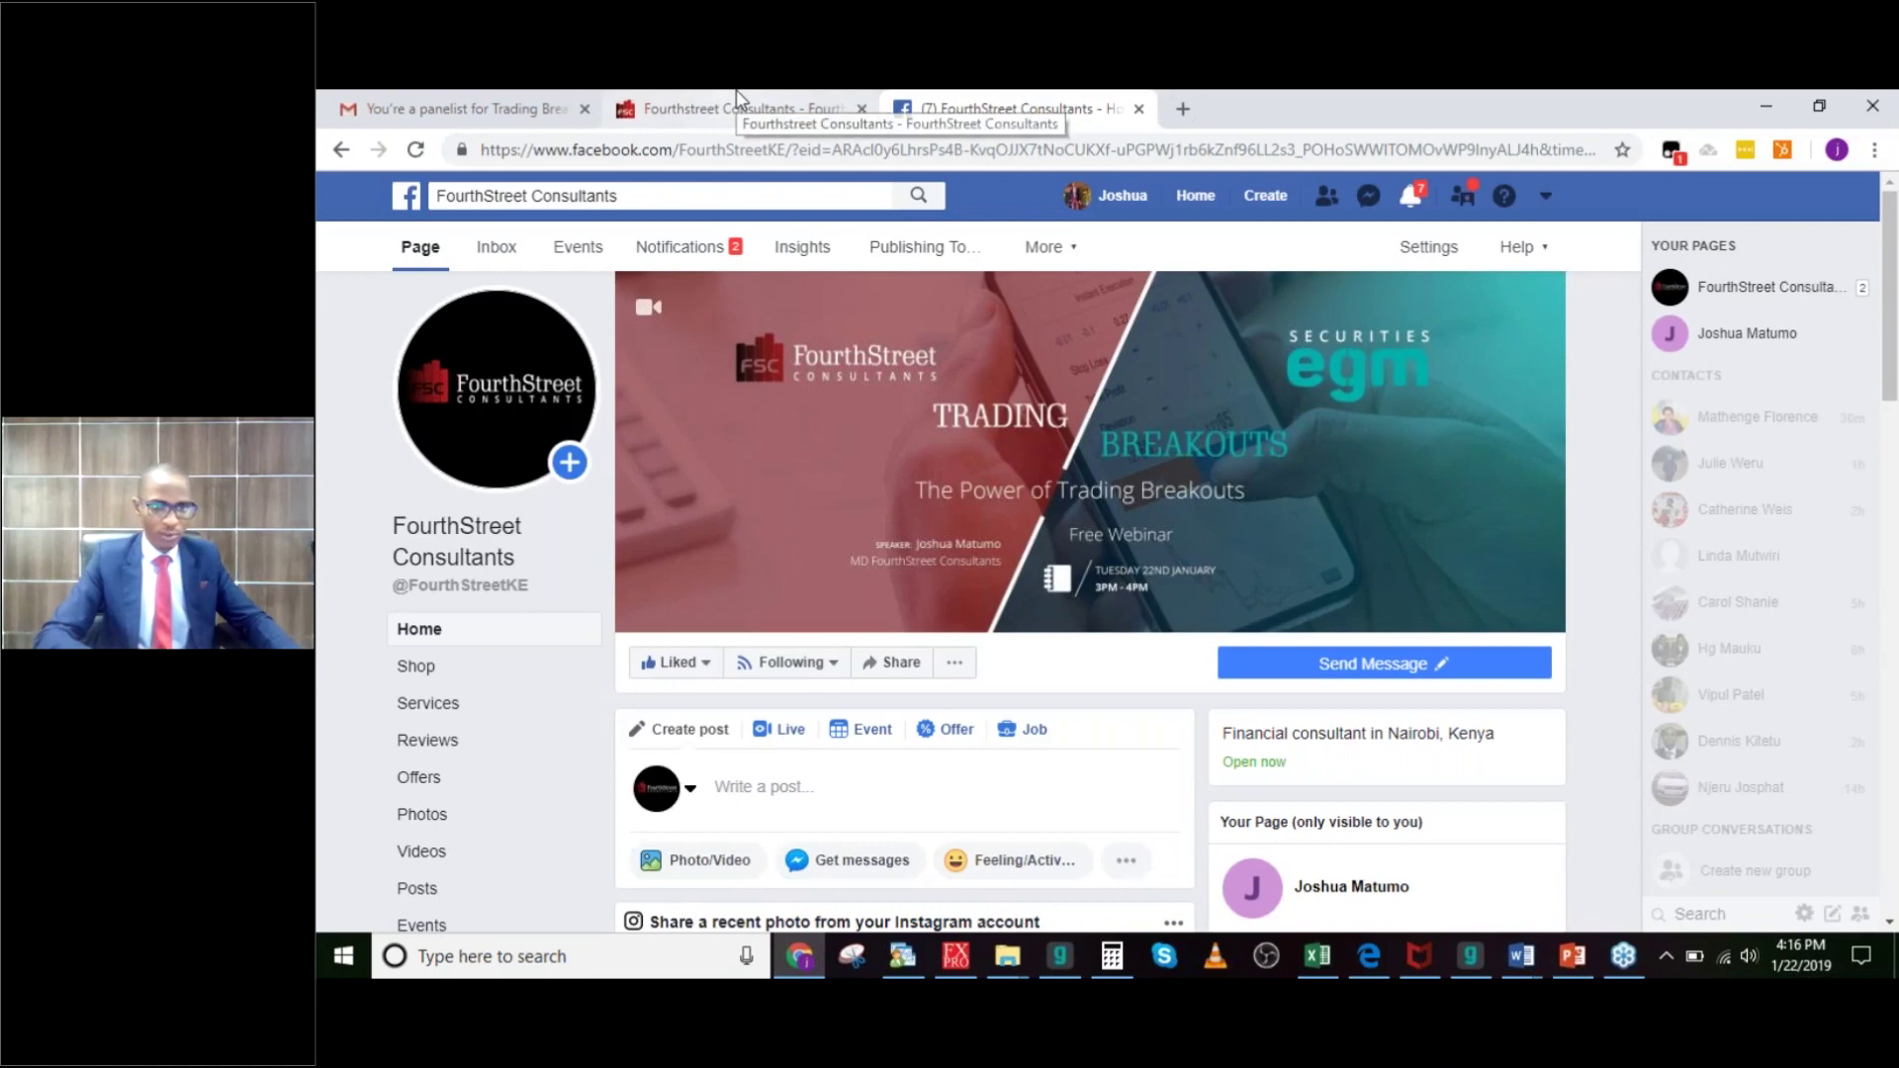
pyautogui.click(737, 103)
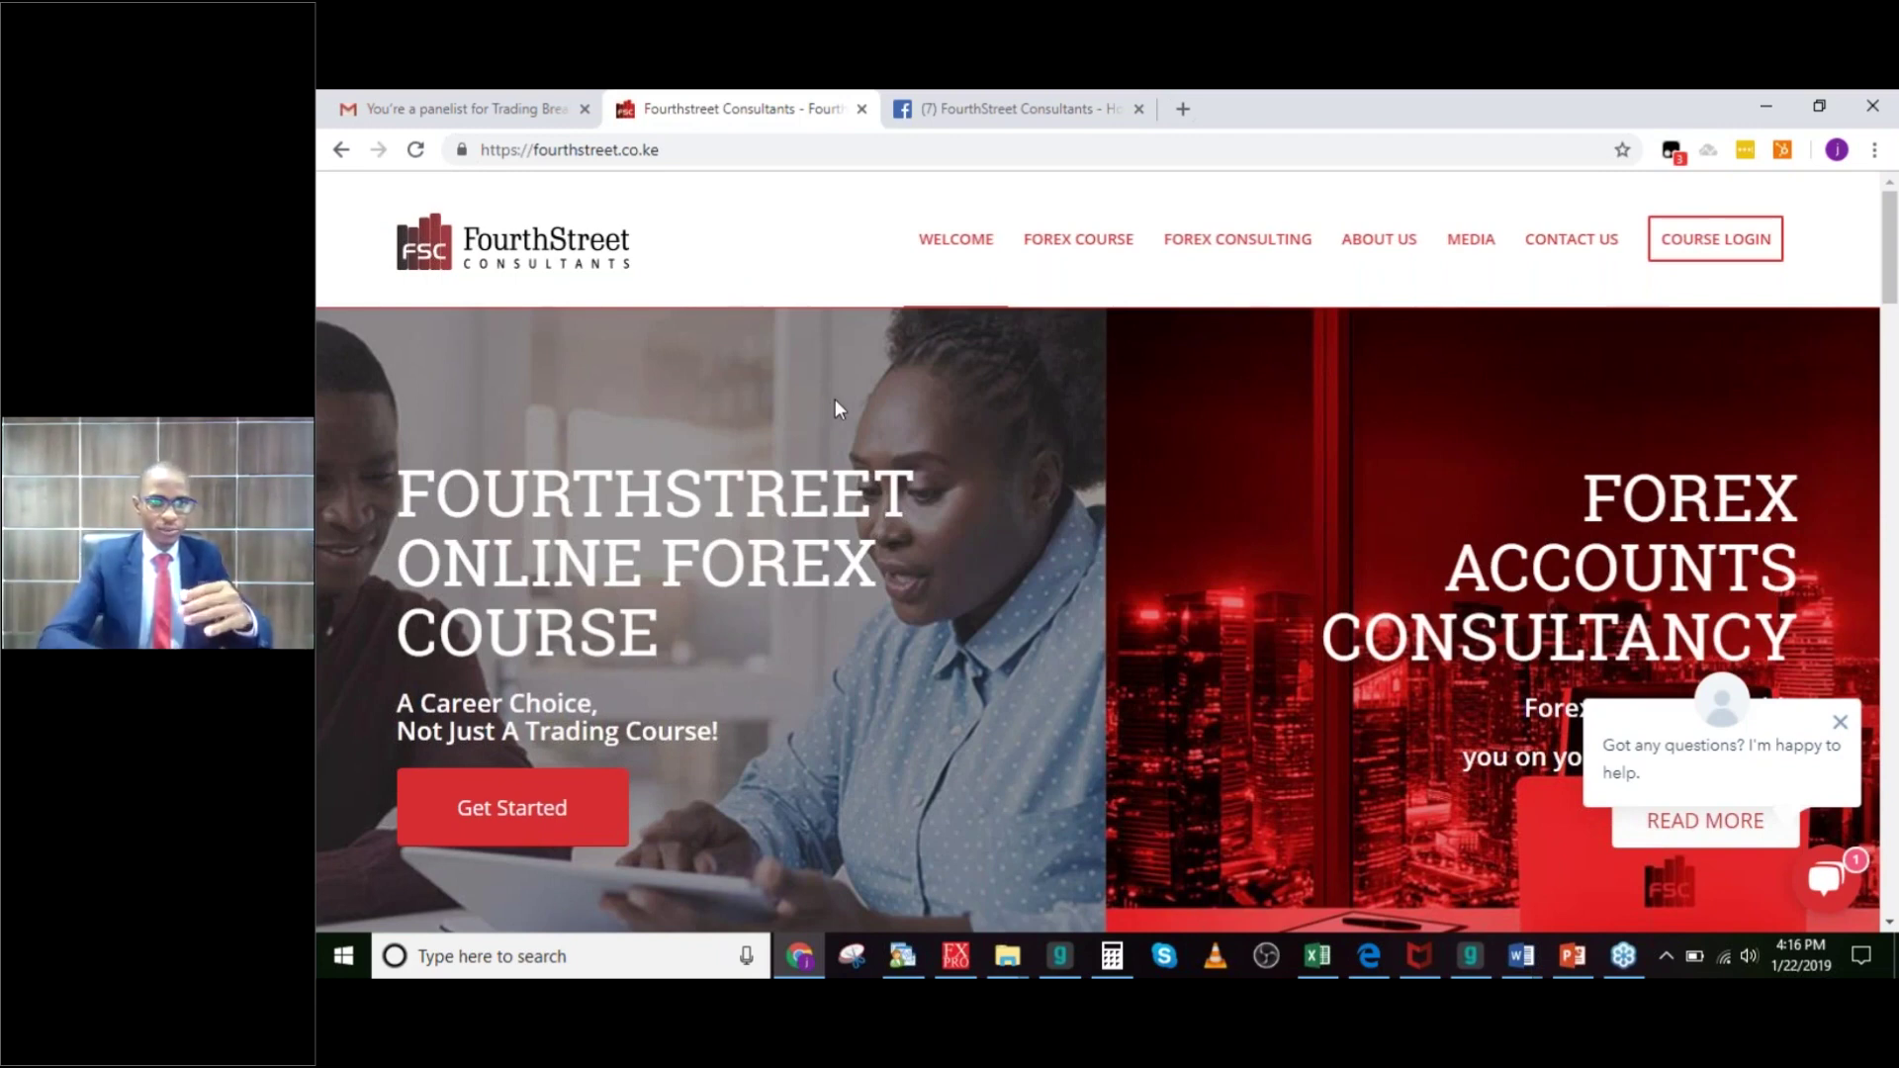
pyautogui.click(1012, 91)
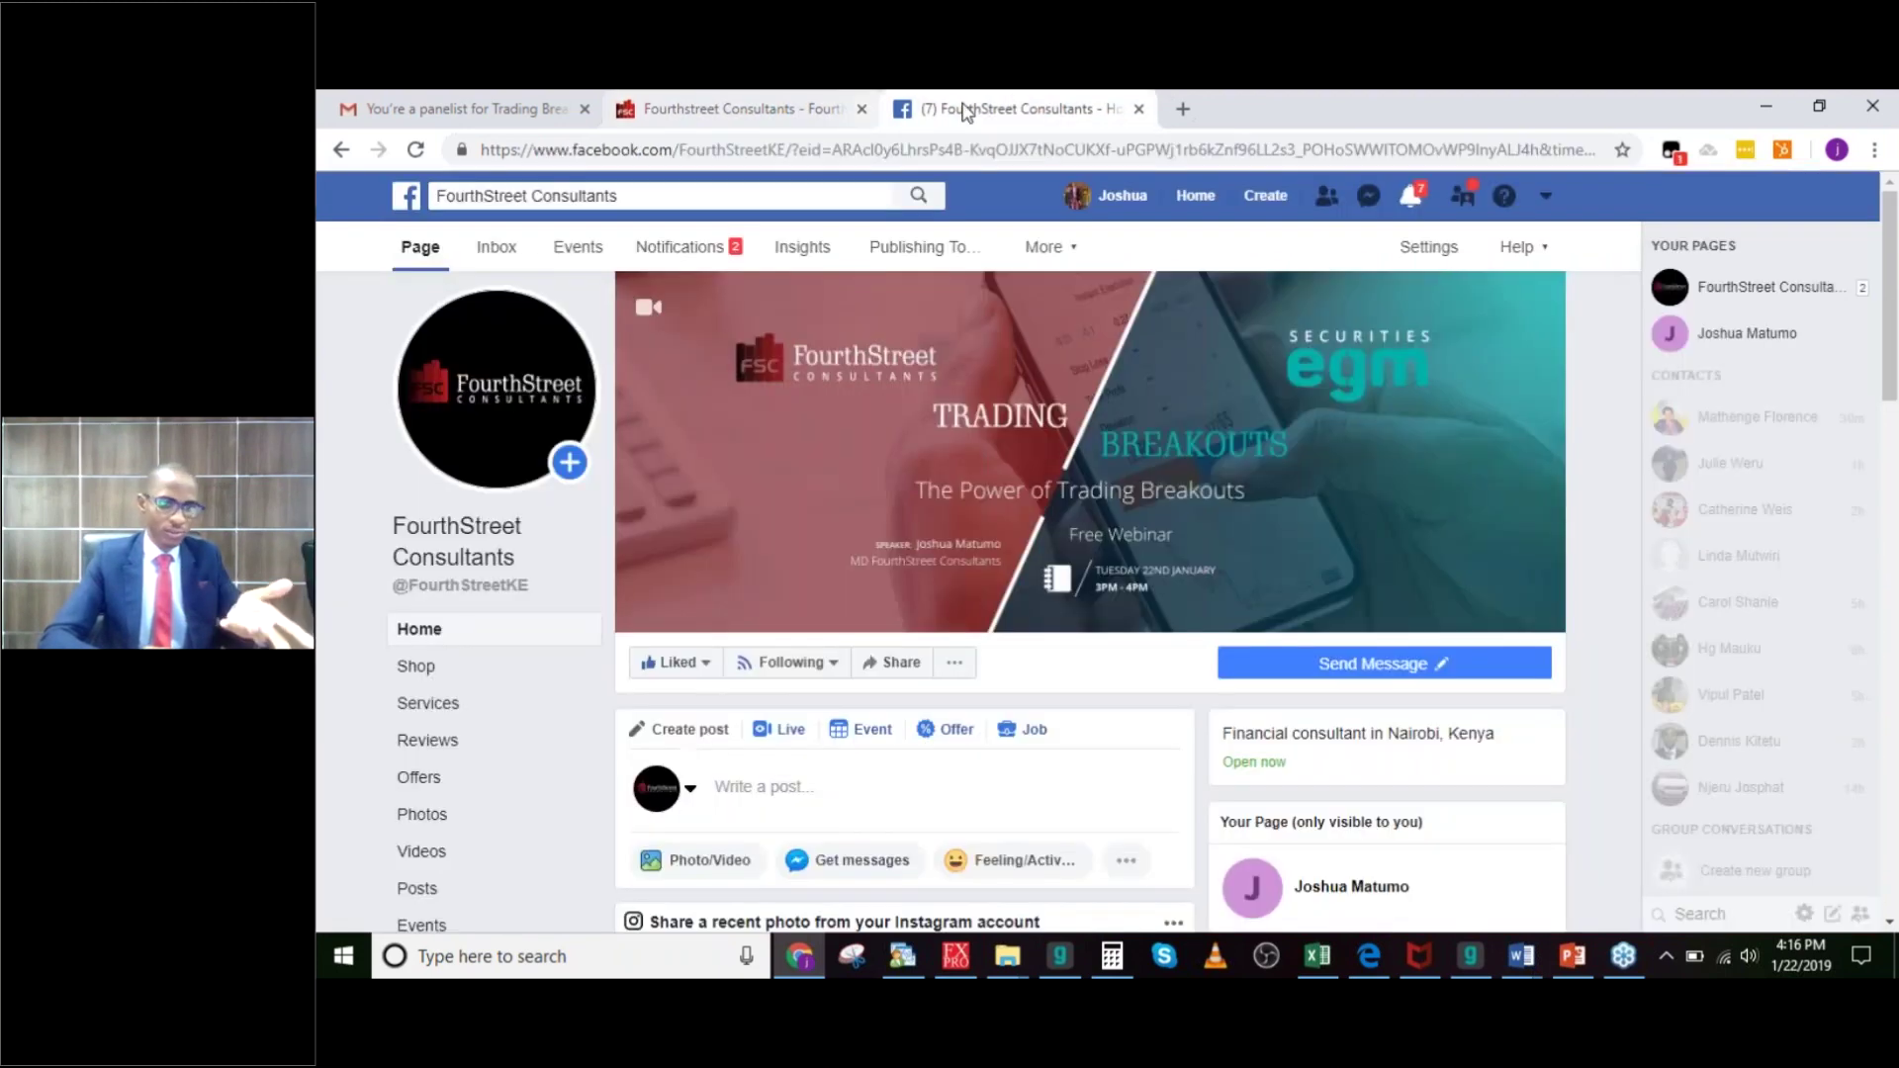
pyautogui.click(742, 100)
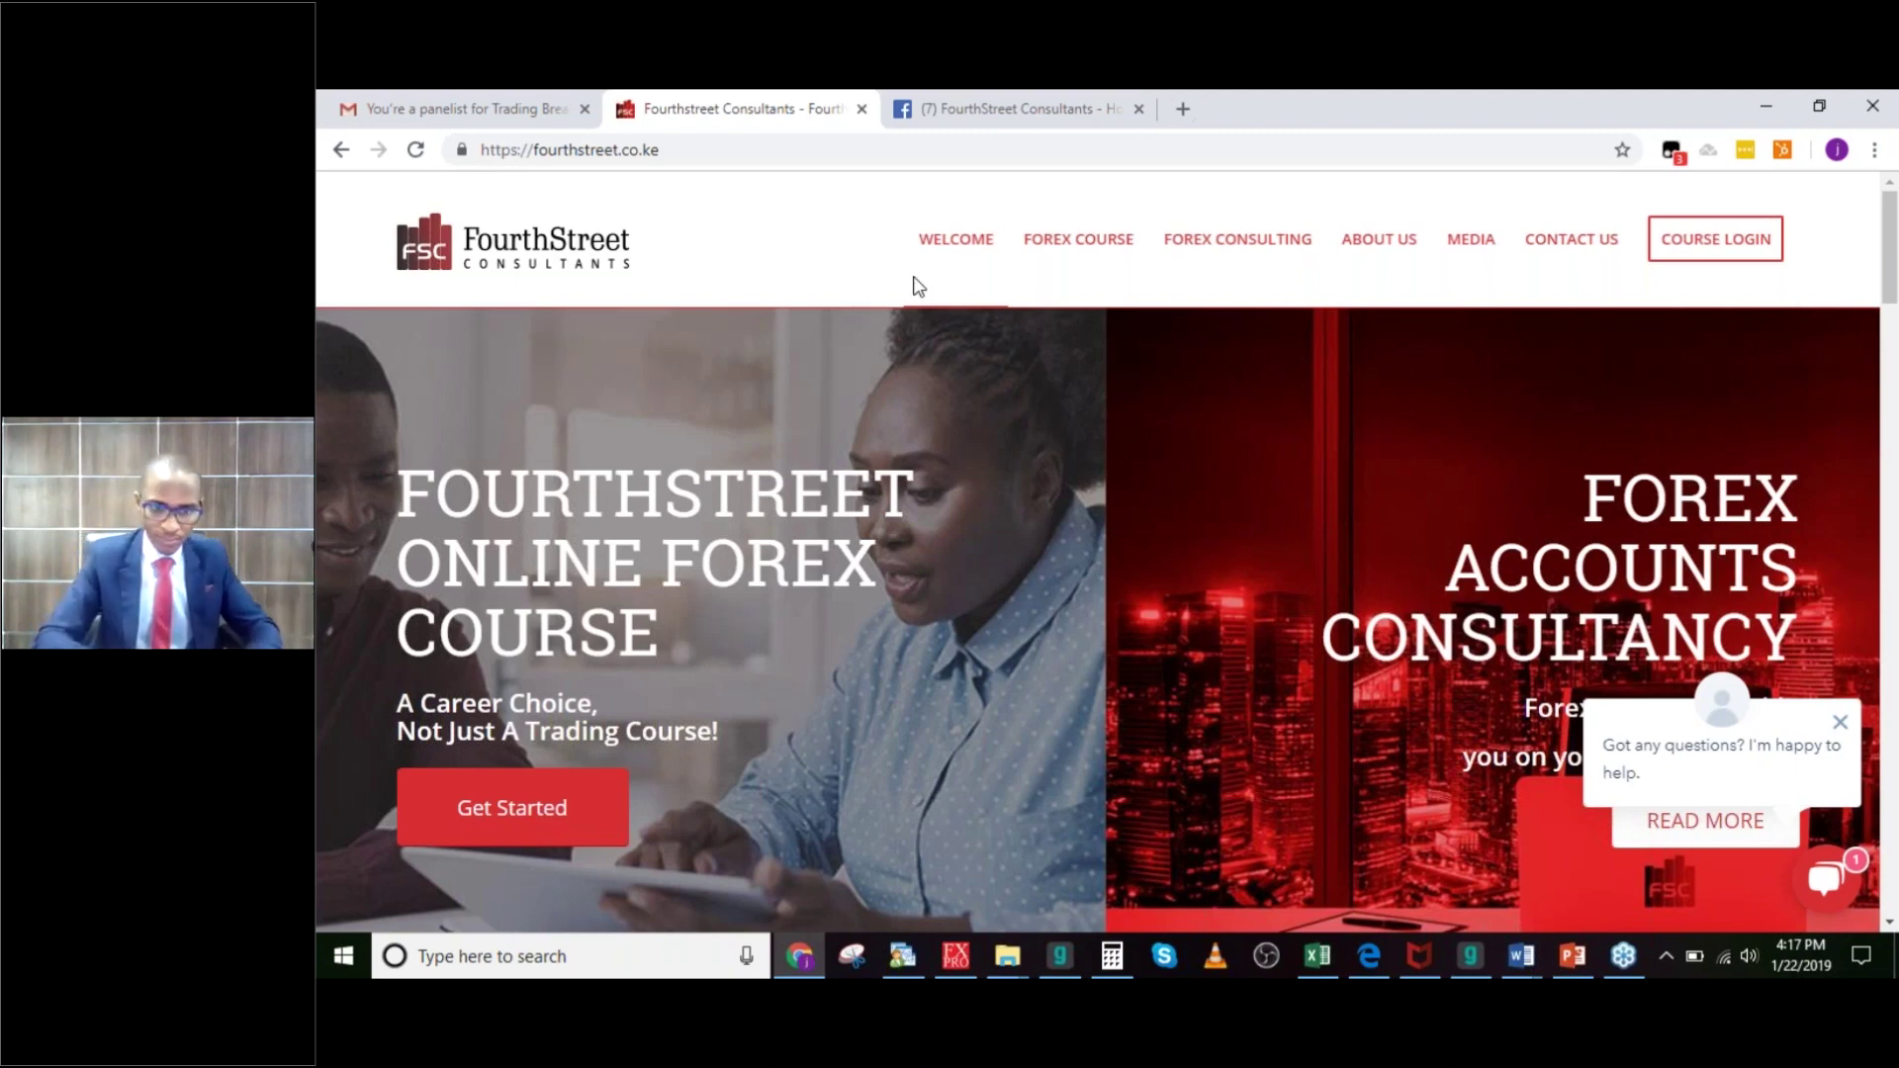
# Step: Minimize Chrome and the PowerPoint presentation to return to the FxPro trading terminal with the USDCHF daily chart
pyautogui.click(817, 956)
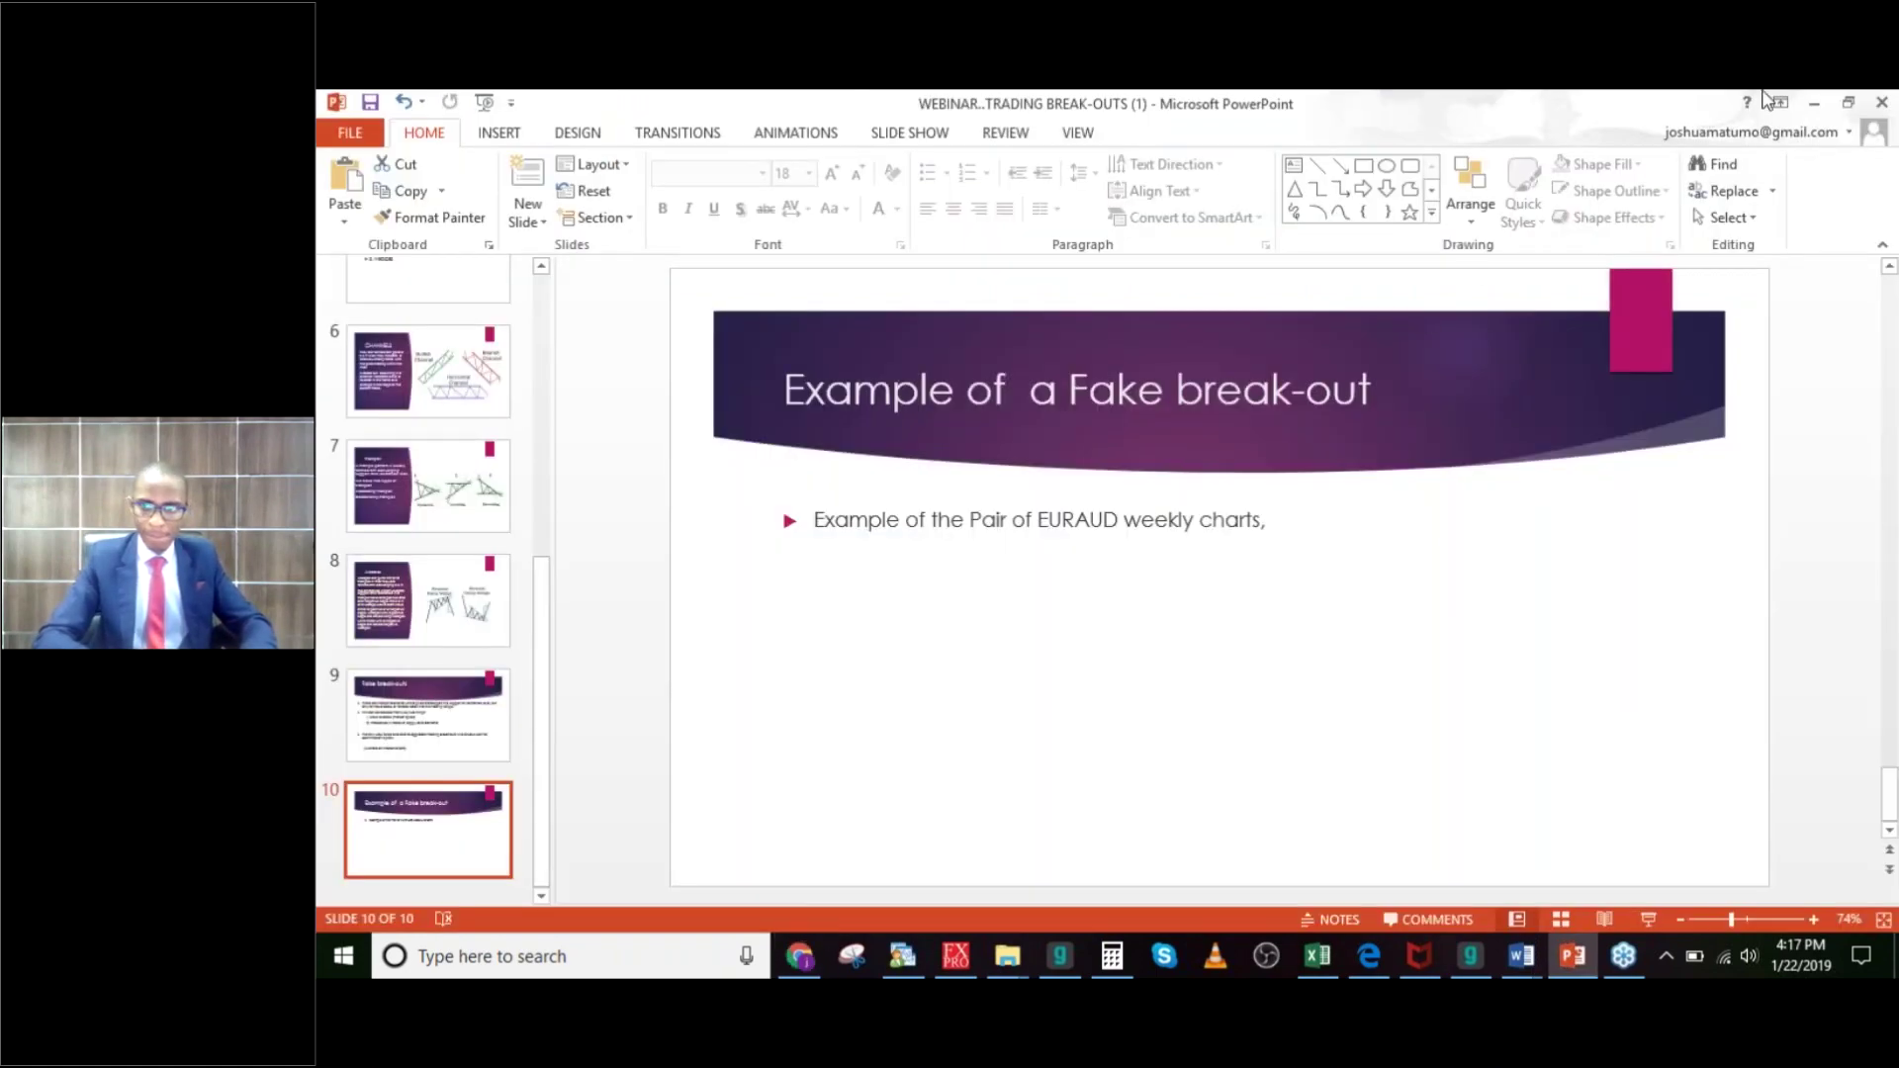
pyautogui.click(1814, 102)
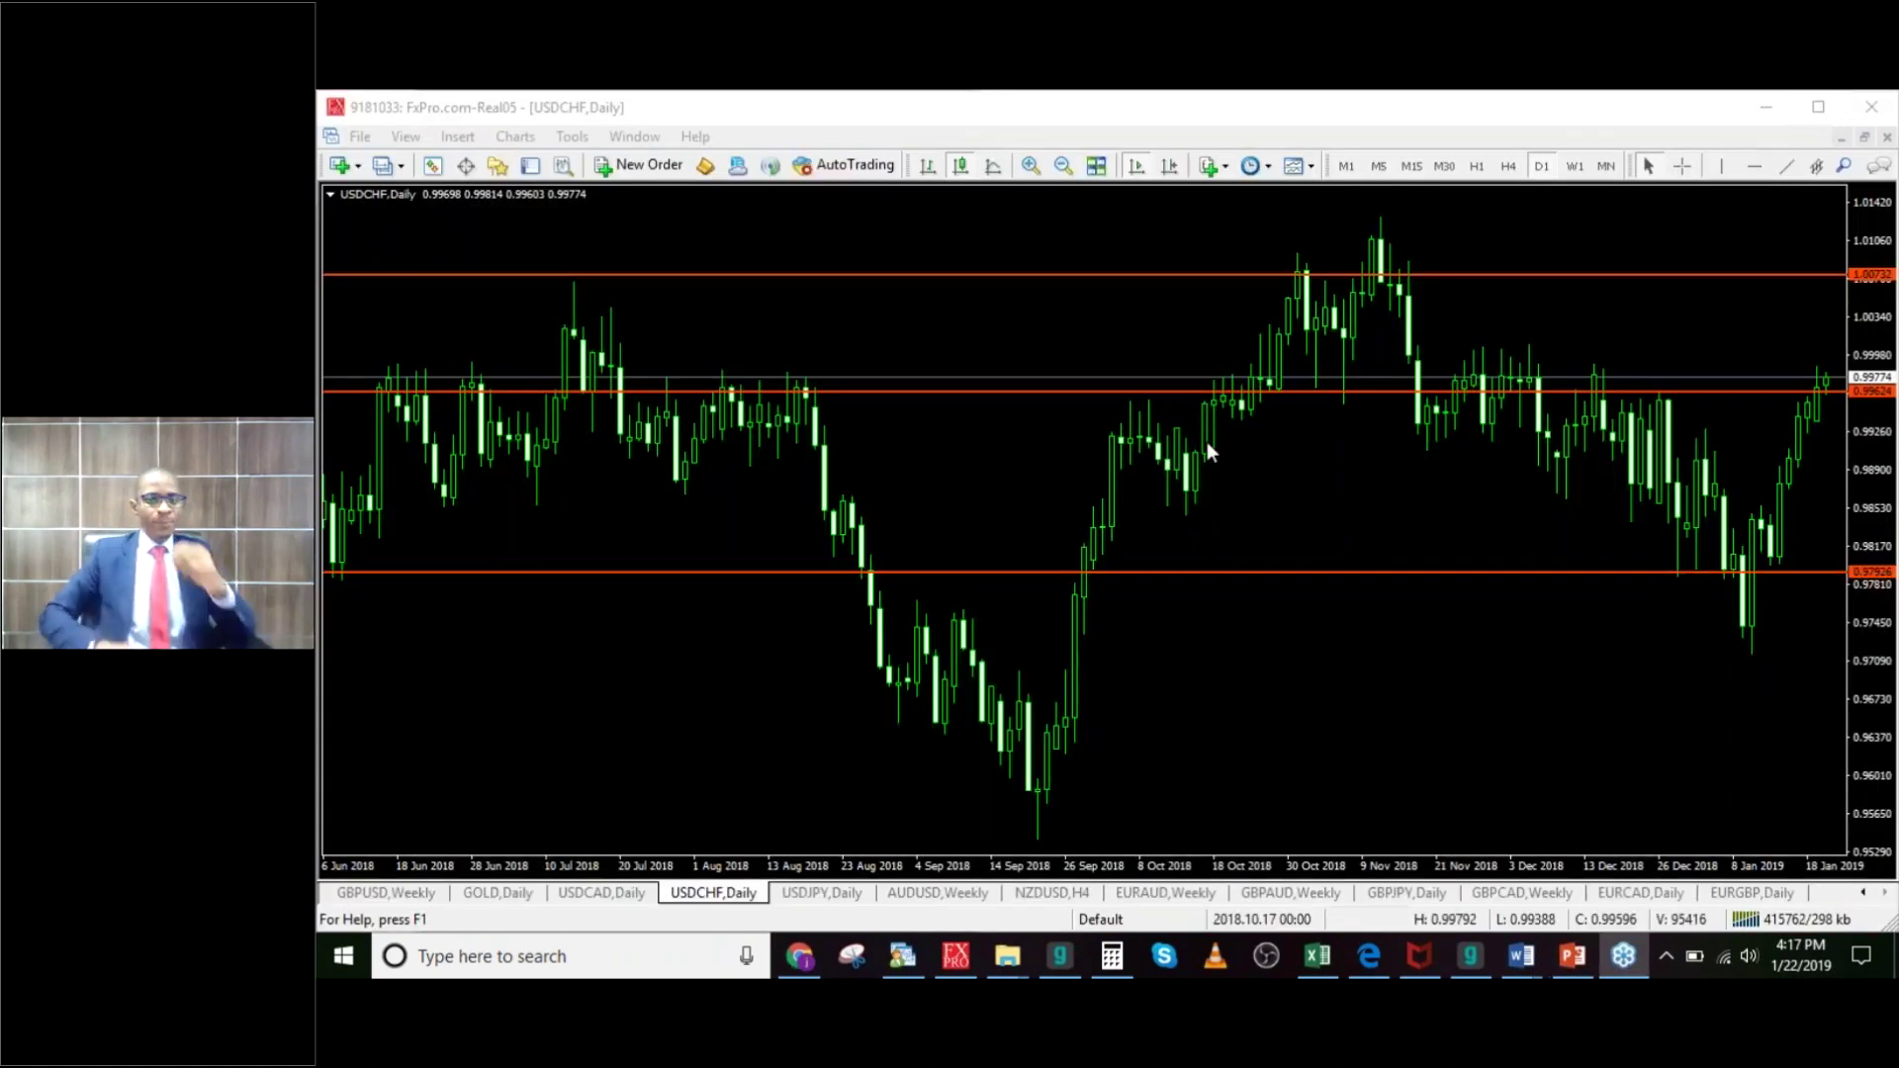